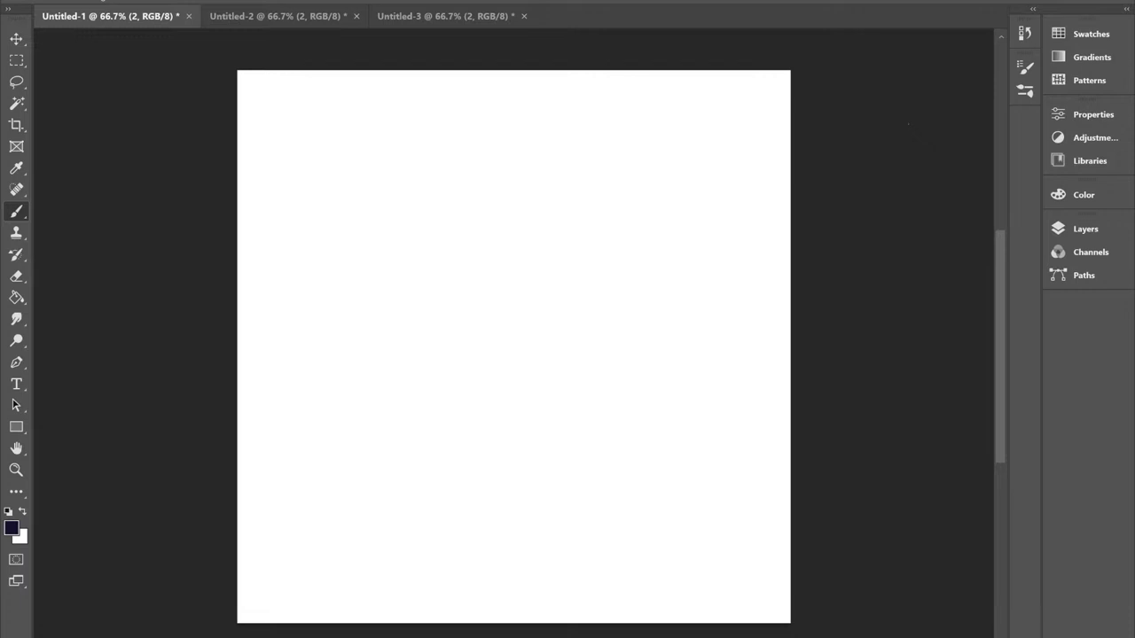
{"action": "left_click", "coordinate": [1092, 228]}
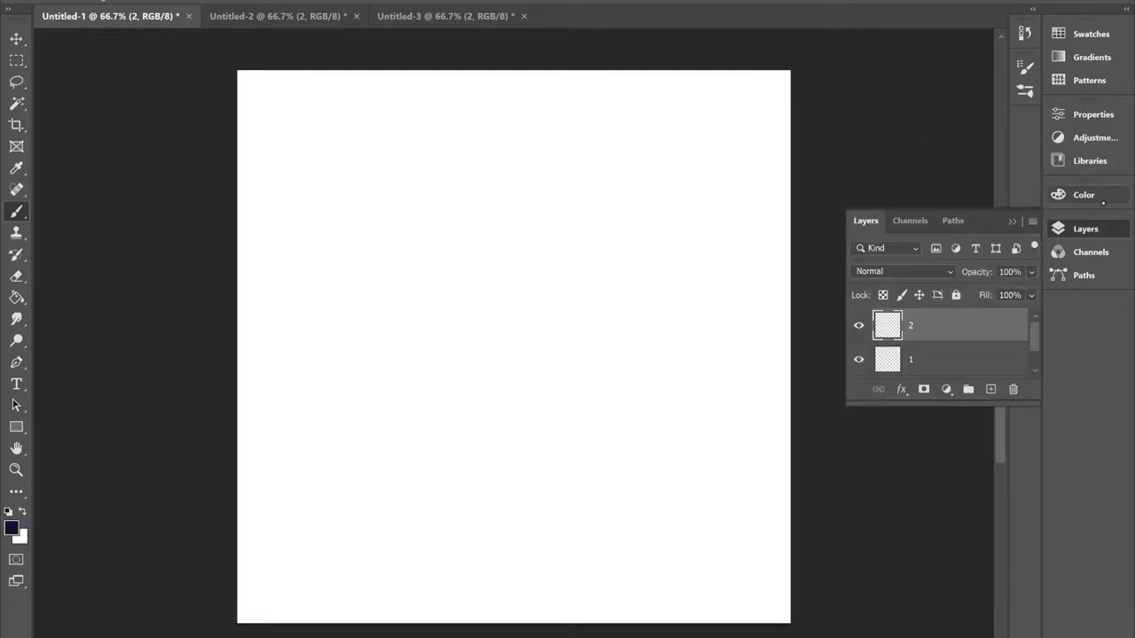
{"action": "left_click", "coordinate": [1103, 203]}
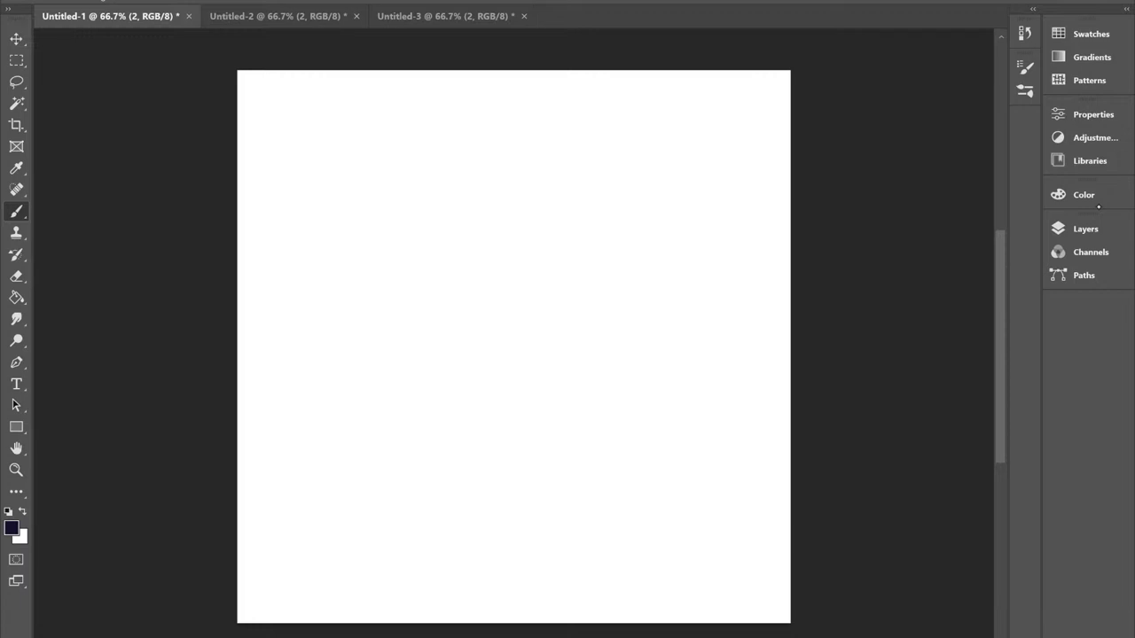
{"action": "left_click", "coordinate": [1091, 230]}
{"action": "left_click", "coordinate": [1096, 229]}
Draw a filled circle about 1039 px wide near the canvas centre with the Ellipse tool and undo it.
{"action": "right_click", "coordinate": [24, 427]}
{"action": "left_click", "coordinate": [68, 440]}
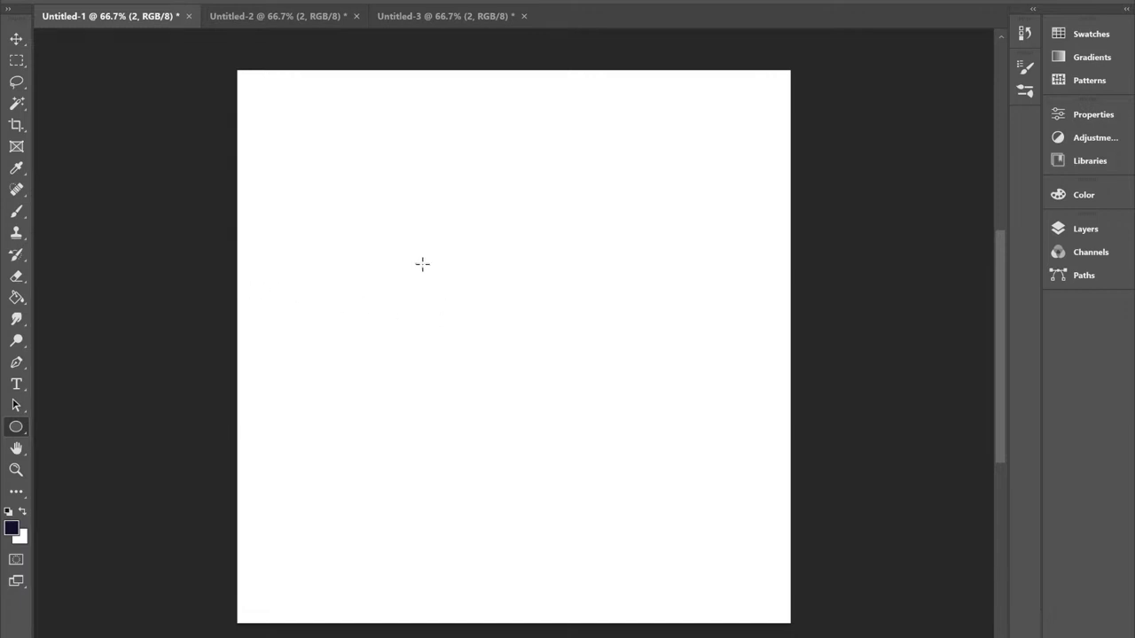
{"action": "left_click_drag", "start_coordinate": [359, 225], "coordinate": [717, 514]}
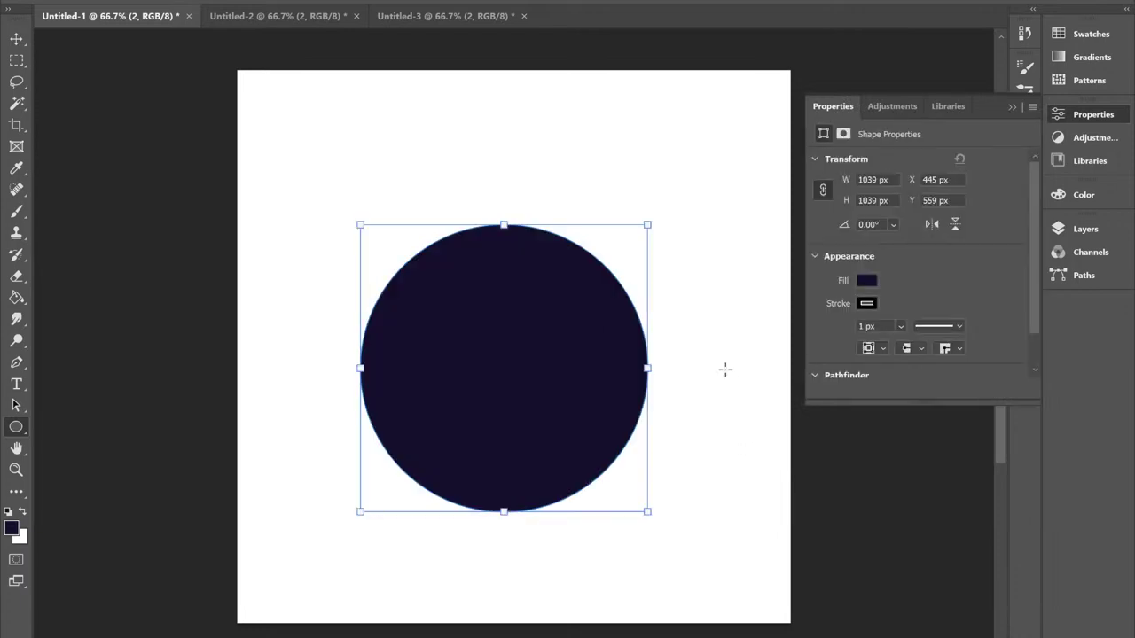
{"action": "left_click", "coordinate": [1011, 107]}
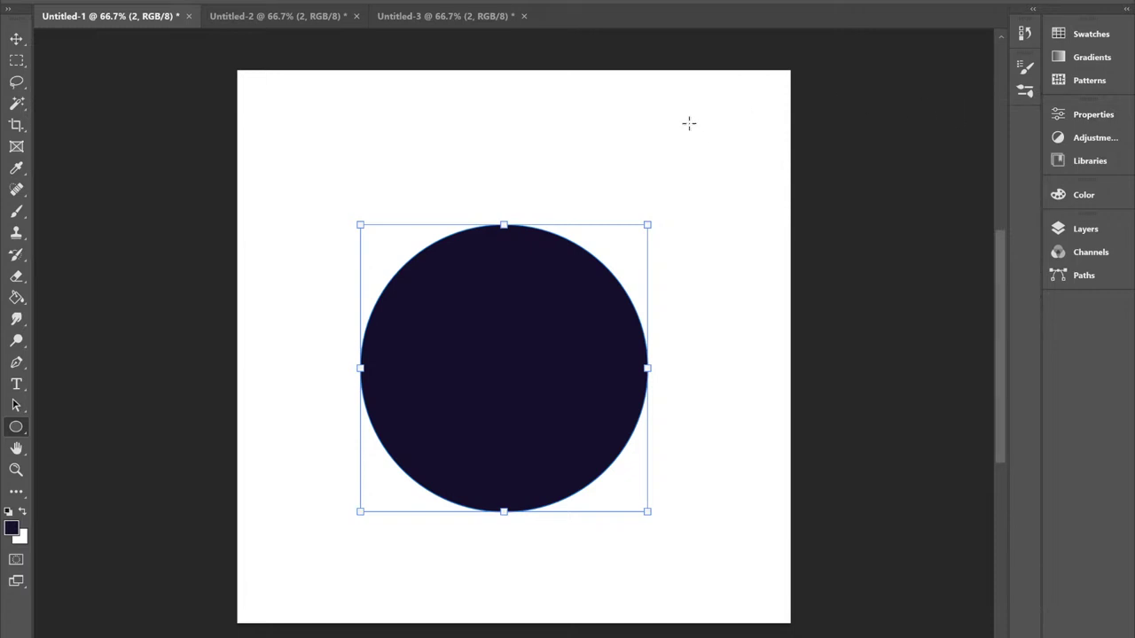
{"action": "key", "text": "ctrl+z"}
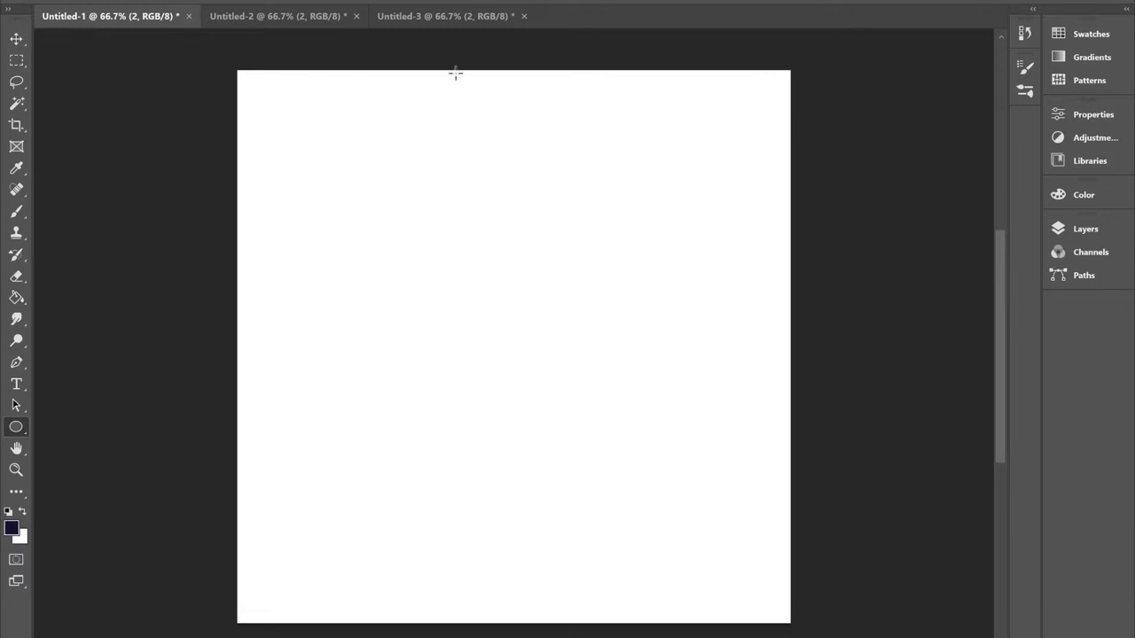
Brush three loose groups of zigzag and curved practice strokes across the blank canvas.
{"action": "left_click", "coordinate": [16, 211]}
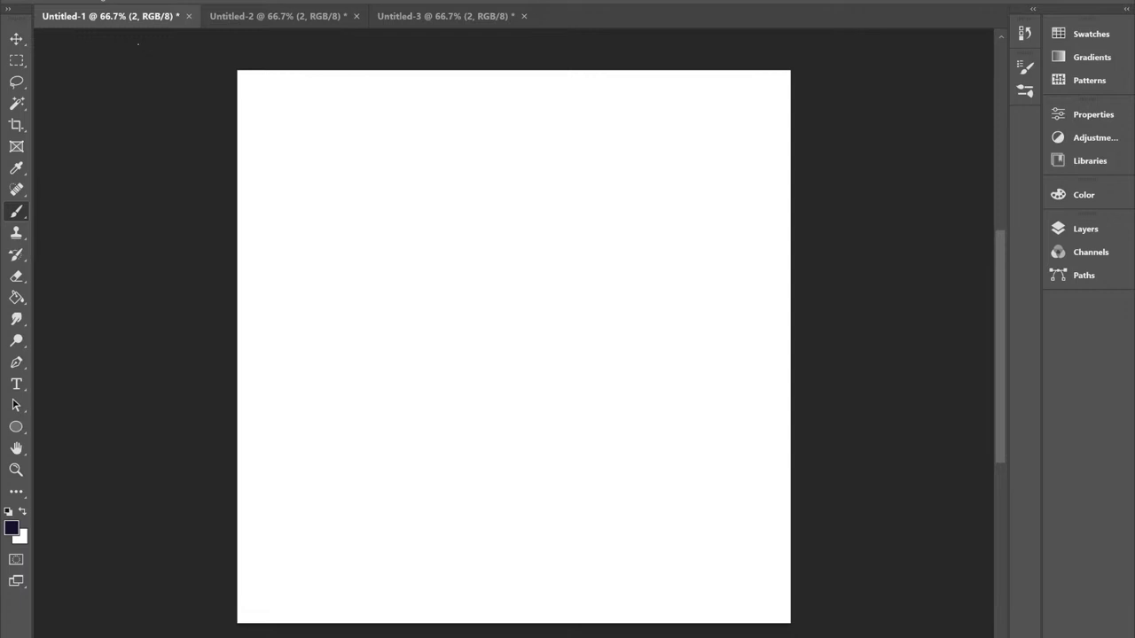
{"action": "mouse_move", "coordinate": [550, 174]}
{"action": "left_mouse_down"}
{"action": "mouse_move", "coordinate": [533, 200]}
{"action": "mouse_move", "coordinate": [586, 278]}
{"action": "mouse_move", "coordinate": [601, 327]}
{"action": "left_mouse_up"}
{"action": "mouse_move", "coordinate": [537, 276]}
{"action": "left_mouse_down"}
{"action": "mouse_move", "coordinate": [600, 295]}
{"action": "mouse_move", "coordinate": [548, 293]}
{"action": "mouse_move", "coordinate": [539, 279]}
{"action": "mouse_move", "coordinate": [582, 311]}
{"action": "mouse_move", "coordinate": [536, 271]}
{"action": "mouse_move", "coordinate": [568, 320]}
{"action": "mouse_move", "coordinate": [557, 385]}
{"action": "left_mouse_up"}
{"action": "mouse_move", "coordinate": [556, 384]}
{"action": "left_mouse_down"}
{"action": "mouse_move", "coordinate": [498, 331]}
{"action": "mouse_move", "coordinate": [557, 384]}
{"action": "left_mouse_up"}
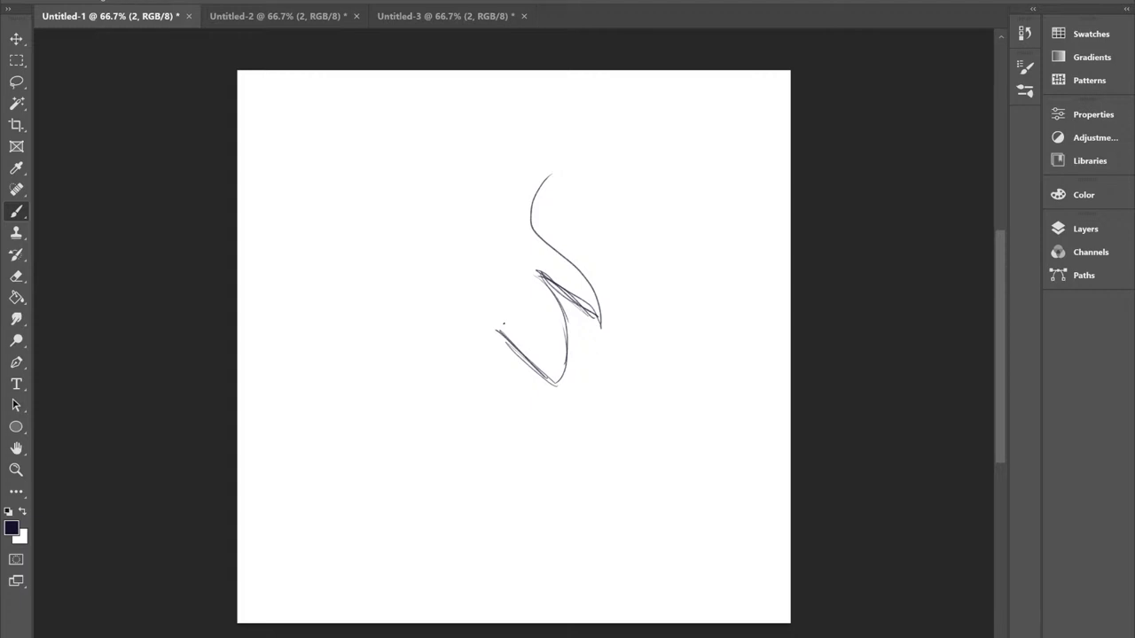
{"action": "mouse_move", "coordinate": [341, 265]}
{"action": "left_mouse_down"}
{"action": "mouse_move", "coordinate": [404, 320]}
{"action": "mouse_move", "coordinate": [336, 299]}
{"action": "mouse_move", "coordinate": [411, 364]}
{"action": "mouse_move", "coordinate": [322, 328]}
{"action": "mouse_move", "coordinate": [394, 386]}
{"action": "mouse_move", "coordinate": [305, 368]}
{"action": "left_mouse_up"}
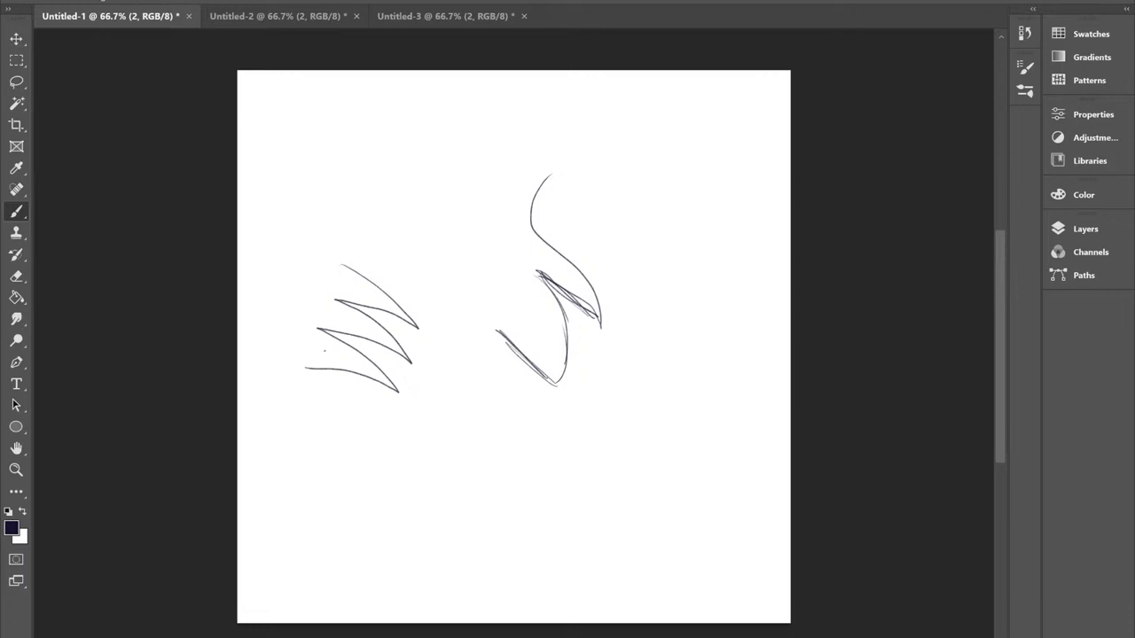
{"action": "mouse_move", "coordinate": [666, 133]}
{"action": "left_mouse_down"}
{"action": "mouse_move", "coordinate": [652, 162]}
{"action": "mouse_move", "coordinate": [725, 142]}
{"action": "mouse_move", "coordinate": [664, 177]}
{"action": "mouse_move", "coordinate": [709, 172]}
{"action": "mouse_move", "coordinate": [719, 186]}
{"action": "mouse_move", "coordinate": [673, 199]}
{"action": "mouse_move", "coordinate": [667, 174]}
{"action": "mouse_move", "coordinate": [722, 179]}
{"action": "mouse_move", "coordinate": [669, 205]}
{"action": "mouse_move", "coordinate": [704, 232]}
{"action": "mouse_move", "coordinate": [670, 204]}
{"action": "left_mouse_up"}
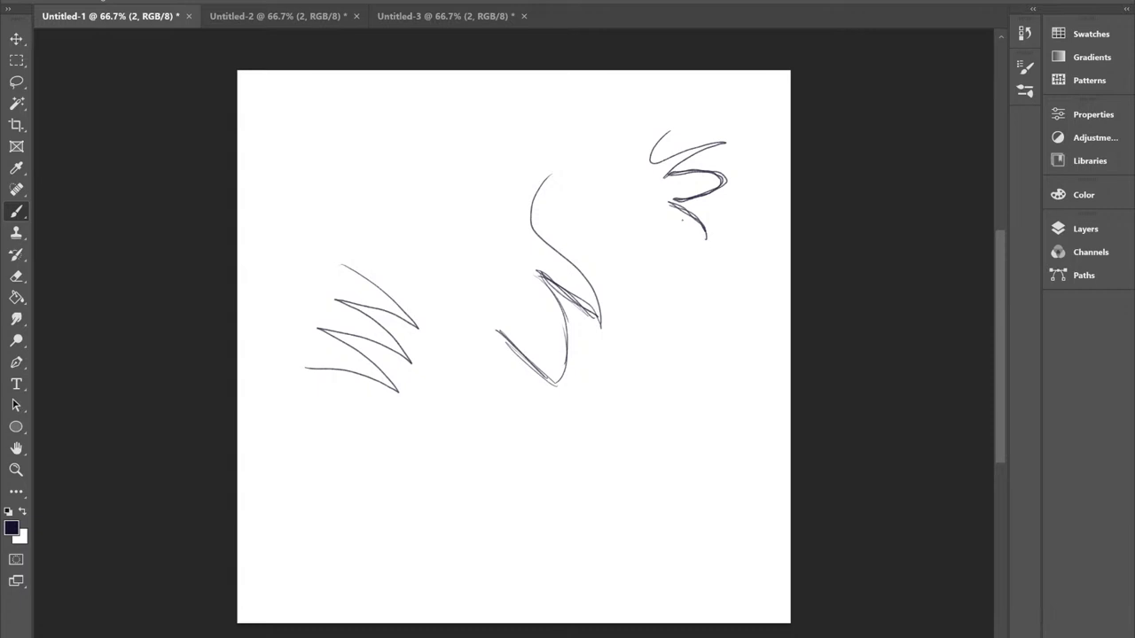
Erase all the practice strokes from the canvas.
{"action": "left_click", "coordinate": [16, 276]}
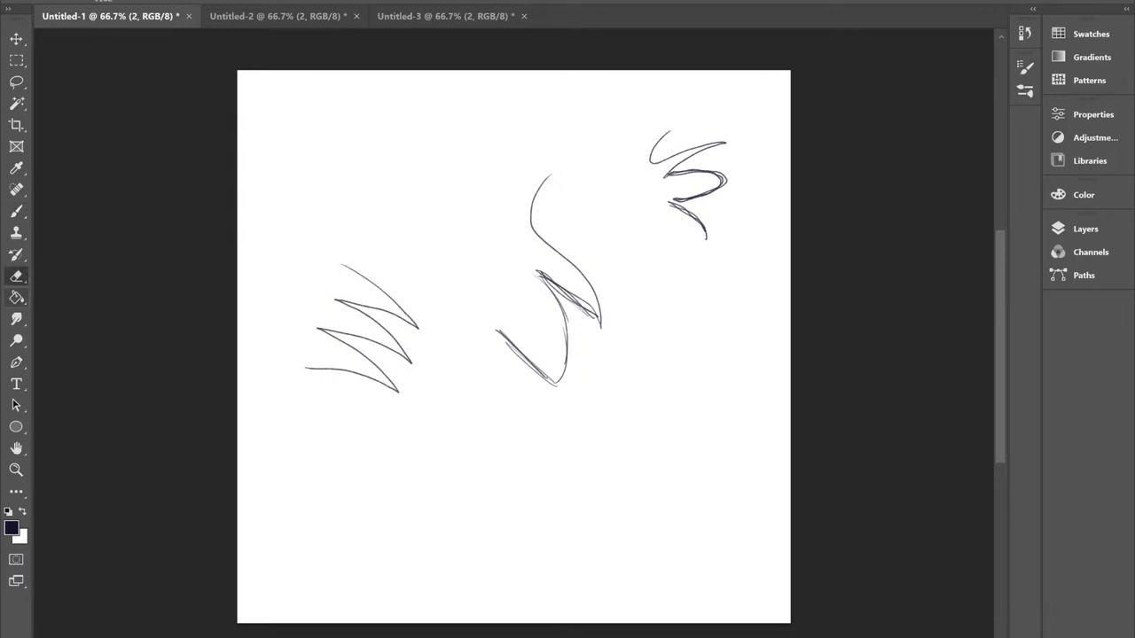
{"action": "mouse_move", "coordinate": [557, 193]}
{"action": "left_mouse_down"}
{"action": "mouse_move", "coordinate": [579, 209]}
{"action": "mouse_move", "coordinate": [529, 369]}
{"action": "mouse_move", "coordinate": [542, 172]}
{"action": "mouse_move", "coordinate": [700, 181]}
{"action": "left_mouse_up"}
{"action": "left_click_drag", "start_coordinate": [329, 9], "coordinate": [373, 9]}
{"action": "mouse_move", "coordinate": [600, 297]}
{"action": "left_mouse_down"}
{"action": "mouse_move", "coordinate": [669, 309]}
{"action": "mouse_move", "coordinate": [592, 373]}
{"action": "mouse_move", "coordinate": [535, 373]}
{"action": "mouse_move", "coordinate": [529, 360]}
{"action": "mouse_move", "coordinate": [392, 405]}
{"action": "mouse_move", "coordinate": [367, 389]}
{"action": "mouse_move", "coordinate": [339, 398]}
{"action": "left_mouse_up"}
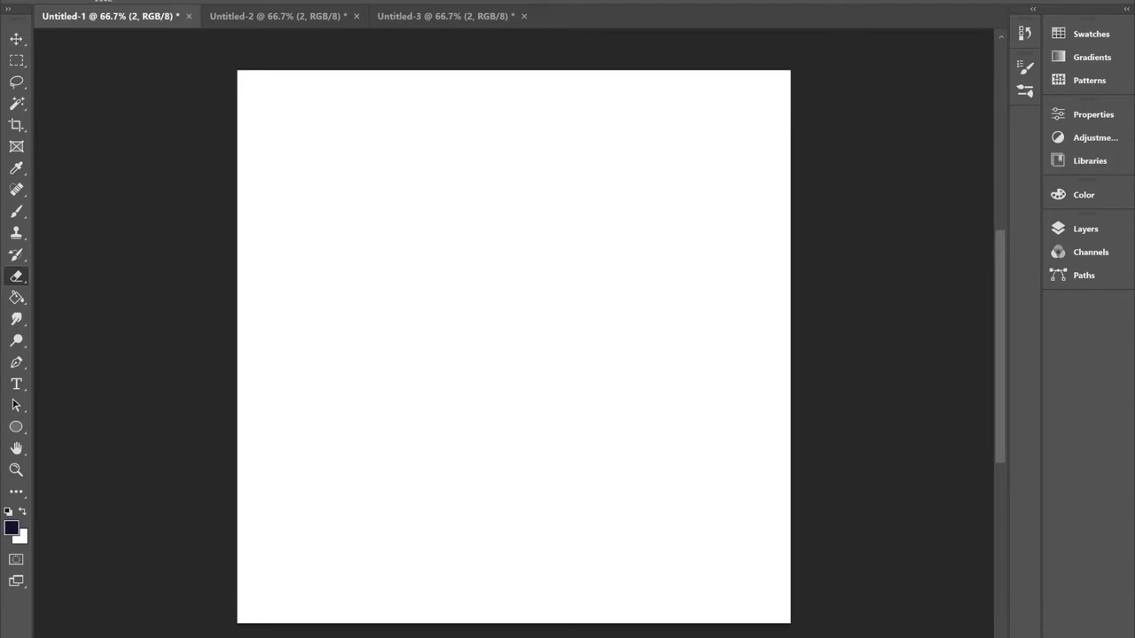
Brush a rough head outline in the upper middle of the canvas, with slanted sides and a rounded chin.
{"action": "key", "text": "b"}
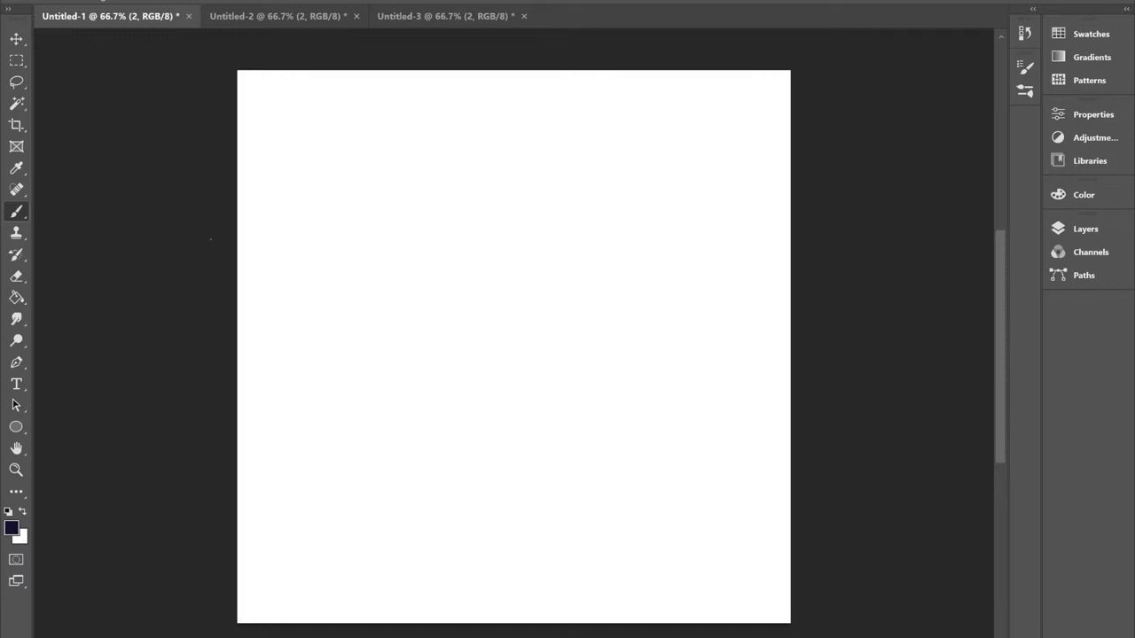
{"action": "key", "text": "F6"}
{"action": "key", "text": "F6"}
{"action": "mouse_move", "coordinate": [380, 270]}
{"action": "left_mouse_down"}
{"action": "mouse_move", "coordinate": [402, 213]}
{"action": "mouse_move", "coordinate": [391, 263]}
{"action": "mouse_move", "coordinate": [509, 186]}
{"action": "mouse_move", "coordinate": [544, 185]}
{"action": "mouse_move", "coordinate": [599, 311]}
{"action": "mouse_move", "coordinate": [570, 345]}
{"action": "mouse_move", "coordinate": [516, 372]}
{"action": "left_mouse_up"}
{"action": "mouse_move", "coordinate": [398, 344]}
{"action": "left_mouse_down"}
{"action": "mouse_move", "coordinate": [430, 367]}
{"action": "mouse_move", "coordinate": [501, 378]}
{"action": "left_mouse_up"}
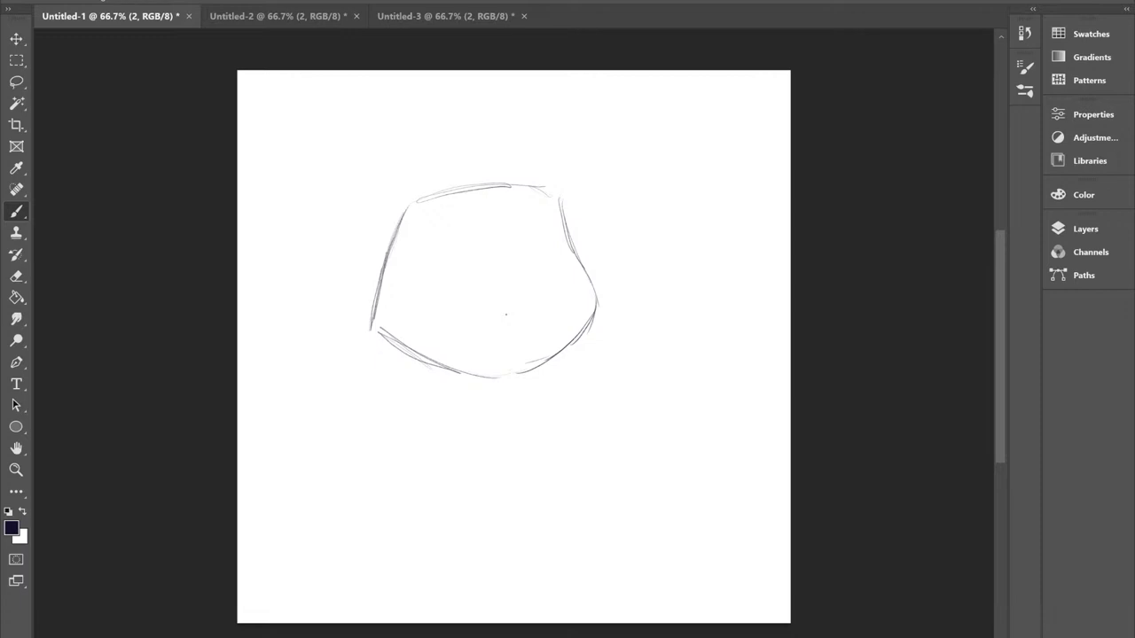
{"action": "left_click_drag", "start_coordinate": [558, 191], "coordinate": [581, 266]}
{"action": "left_click_drag", "start_coordinate": [563, 217], "coordinate": [601, 310]}
{"action": "left_click_drag", "start_coordinate": [406, 216], "coordinate": [372, 326]}
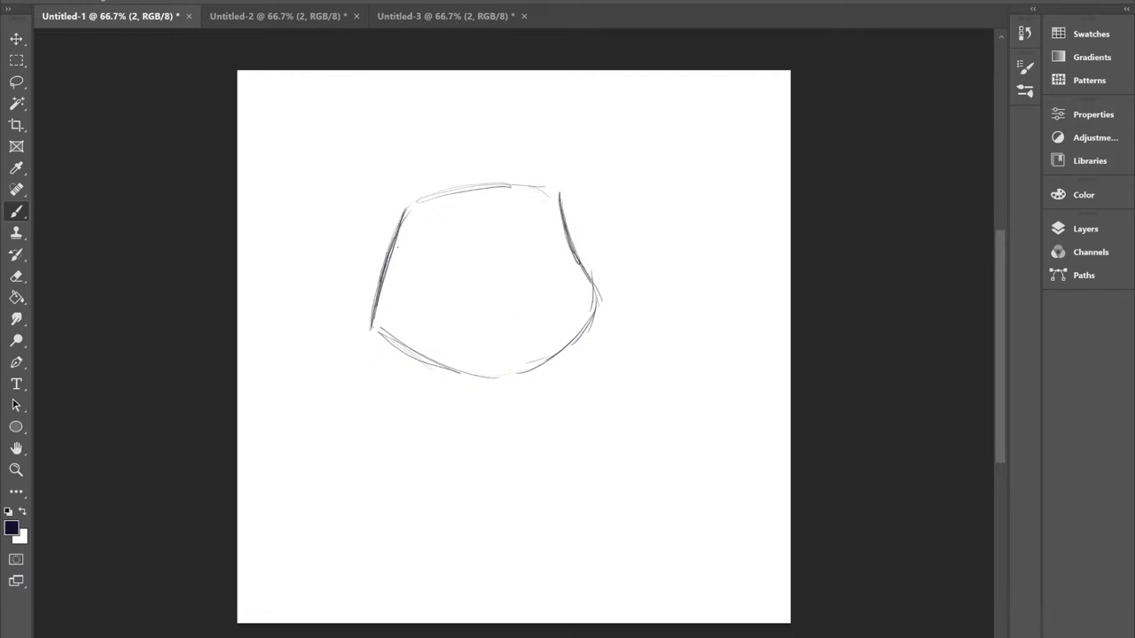
{"action": "mouse_move", "coordinate": [590, 315]}
{"action": "left_mouse_down"}
{"action": "mouse_move", "coordinate": [537, 365]}
{"action": "mouse_move", "coordinate": [480, 376]}
{"action": "left_mouse_up"}
Sketch a vertical centre line through the head, bending slightly below the middle and extending past the crown and chin.
{"action": "left_click_drag", "start_coordinate": [487, 197], "coordinate": [493, 225]}
{"action": "left_click_drag", "start_coordinate": [490, 145], "coordinate": [493, 227]}
{"action": "left_click_drag", "start_coordinate": [491, 184], "coordinate": [495, 277]}
{"action": "mouse_move", "coordinate": [491, 224]}
{"action": "left_mouse_down"}
{"action": "mouse_move", "coordinate": [518, 360]}
{"action": "mouse_move", "coordinate": [509, 414]}
{"action": "left_mouse_up"}
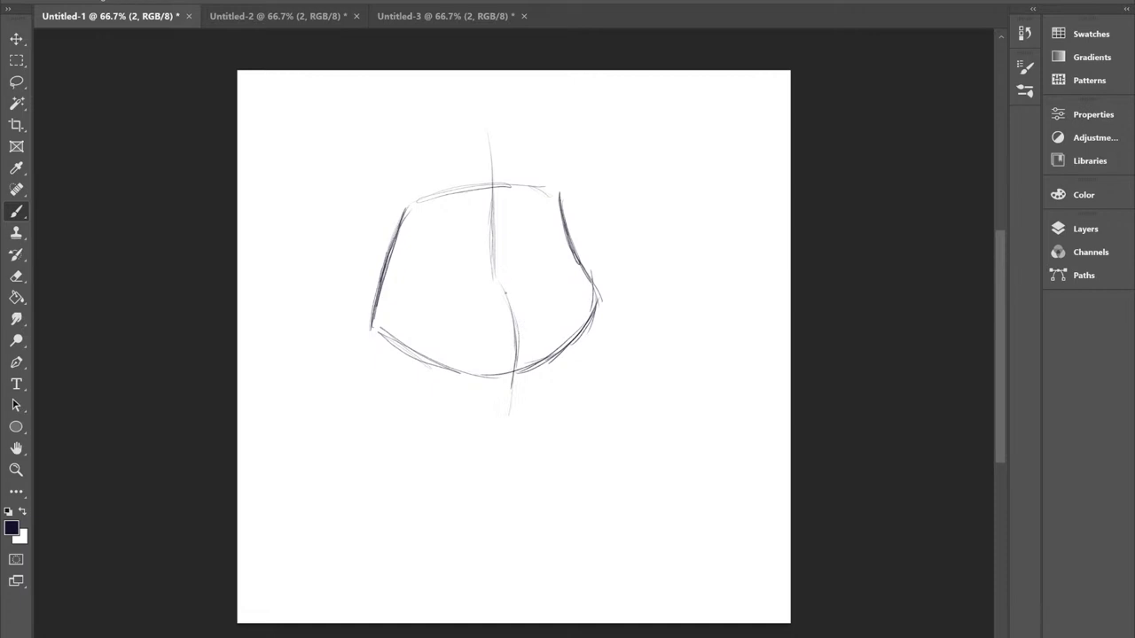
{"action": "left_click_drag", "start_coordinate": [490, 257], "coordinate": [504, 289]}
{"action": "left_click_drag", "start_coordinate": [492, 225], "coordinate": [496, 264]}
Sketch two downward-bowed horizontal guidelines across the head, extending past both sides, and darken the lower one.
{"action": "mouse_move", "coordinate": [631, 254]}
{"action": "left_mouse_down"}
{"action": "mouse_move", "coordinate": [518, 282]}
{"action": "mouse_move", "coordinate": [397, 281]}
{"action": "mouse_move", "coordinate": [349, 262]}
{"action": "left_mouse_up"}
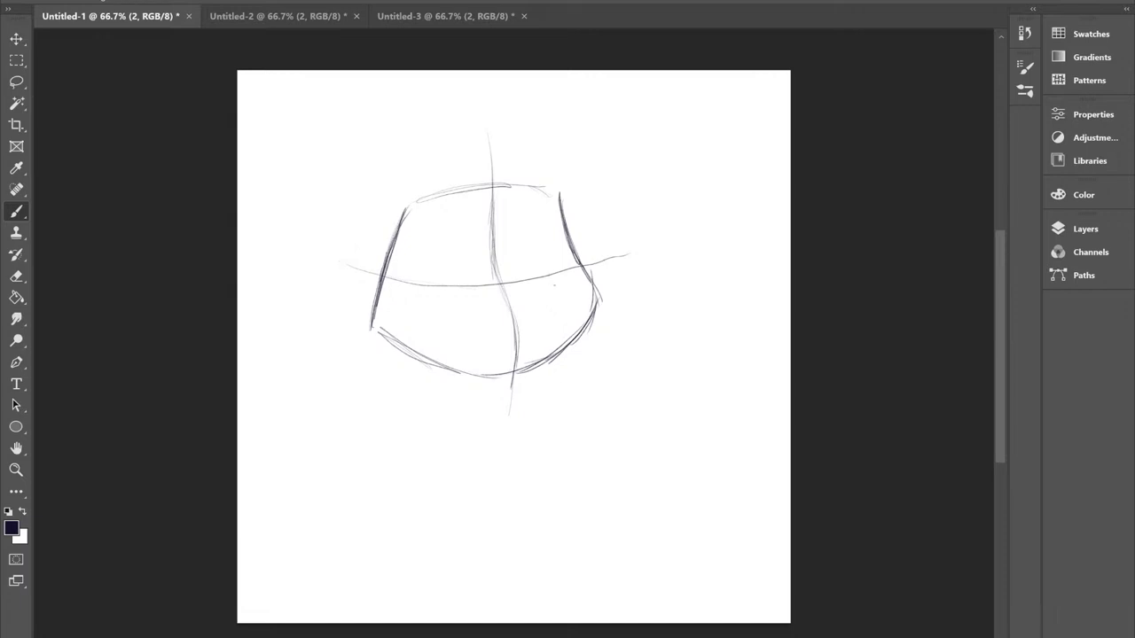
{"action": "mouse_move", "coordinate": [548, 301]}
{"action": "left_mouse_down"}
{"action": "mouse_move", "coordinate": [570, 280]}
{"action": "mouse_move", "coordinate": [532, 304]}
{"action": "left_mouse_up"}
{"action": "key", "text": "ctrl+z"}
{"action": "mouse_move", "coordinate": [633, 259]}
{"action": "left_mouse_down"}
{"action": "mouse_move", "coordinate": [550, 299]}
{"action": "mouse_move", "coordinate": [498, 308]}
{"action": "mouse_move", "coordinate": [429, 308]}
{"action": "mouse_move", "coordinate": [342, 284]}
{"action": "left_mouse_up"}
{"action": "left_click_drag", "start_coordinate": [606, 279], "coordinate": [580, 291]}
{"action": "mouse_move", "coordinate": [634, 268]}
{"action": "left_mouse_down"}
{"action": "mouse_move", "coordinate": [558, 303]}
{"action": "mouse_move", "coordinate": [573, 298]}
{"action": "mouse_move", "coordinate": [498, 312]}
{"action": "mouse_move", "coordinate": [381, 303]}
{"action": "mouse_move", "coordinate": [312, 270]}
{"action": "left_mouse_up"}
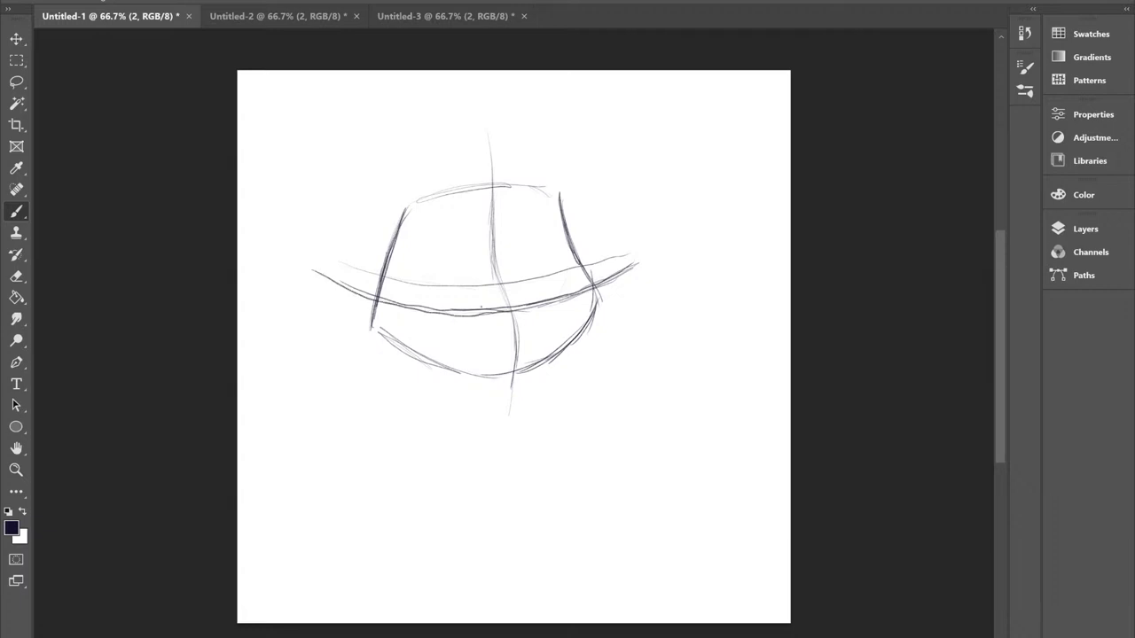
{"action": "mouse_move", "coordinate": [493, 314]}
{"action": "left_mouse_down"}
{"action": "mouse_move", "coordinate": [356, 298]}
{"action": "mouse_move", "coordinate": [305, 266]}
{"action": "left_mouse_up"}
{"action": "left_click_drag", "start_coordinate": [521, 305], "coordinate": [658, 246]}
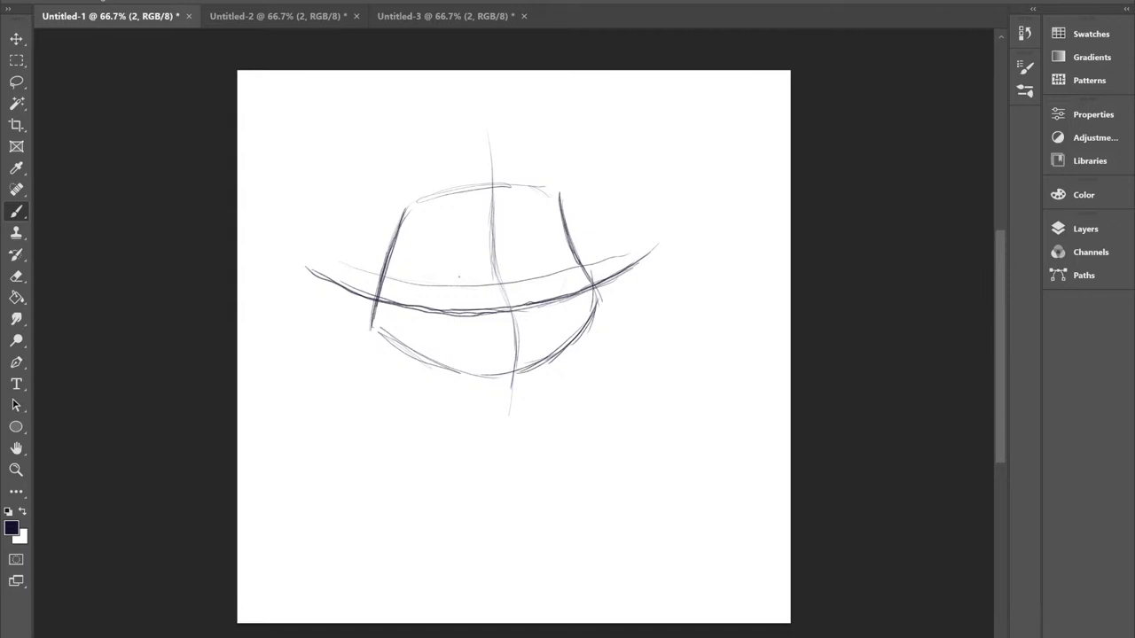
Draw a large round eye resting on the lower curved guideline, left of the face's centre line.
{"action": "mouse_move", "coordinate": [469, 309]}
{"action": "left_mouse_down"}
{"action": "mouse_move", "coordinate": [447, 309]}
{"action": "mouse_move", "coordinate": [475, 307]}
{"action": "mouse_move", "coordinate": [477, 282]}
{"action": "mouse_move", "coordinate": [454, 239]}
{"action": "mouse_move", "coordinate": [422, 233]}
{"action": "mouse_move", "coordinate": [426, 305]}
{"action": "left_mouse_up"}
{"action": "mouse_move", "coordinate": [415, 250]}
{"action": "left_mouse_down"}
{"action": "mouse_move", "coordinate": [431, 305]}
{"action": "mouse_move", "coordinate": [469, 299]}
{"action": "mouse_move", "coordinate": [468, 249]}
{"action": "mouse_move", "coordinate": [449, 235]}
{"action": "mouse_move", "coordinate": [427, 243]}
{"action": "mouse_move", "coordinate": [446, 237]}
{"action": "mouse_move", "coordinate": [420, 236]}
{"action": "left_mouse_up"}
{"action": "left_click_drag", "start_coordinate": [479, 266], "coordinate": [477, 281]}
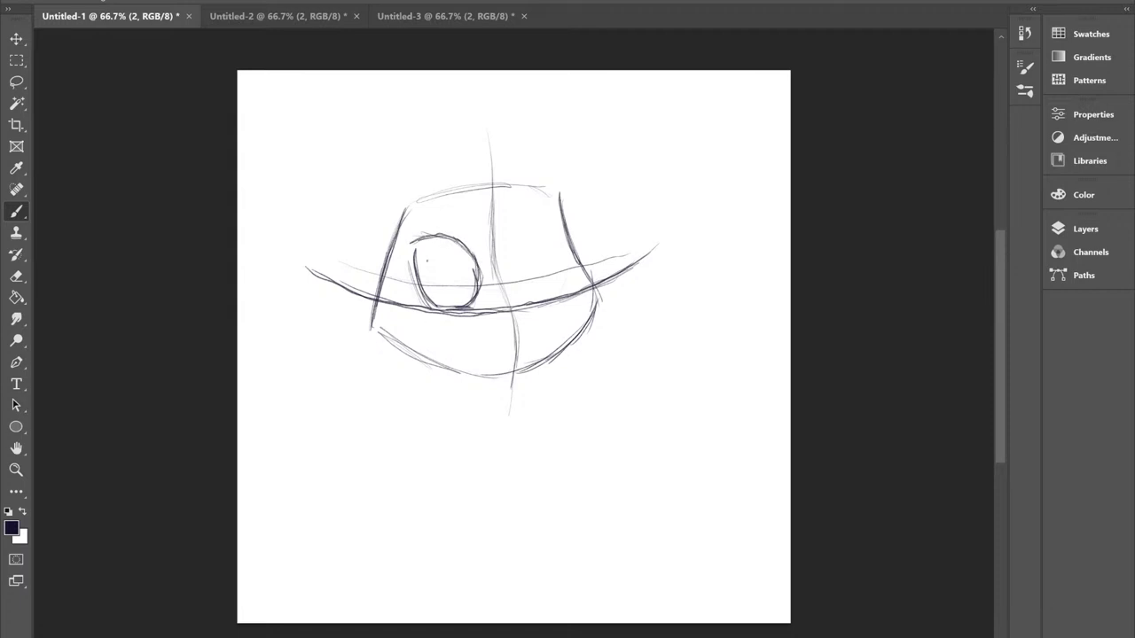
{"action": "mouse_move", "coordinate": [440, 237]}
{"action": "left_mouse_down"}
{"action": "mouse_move", "coordinate": [474, 255]}
{"action": "mouse_move", "coordinate": [477, 292]}
{"action": "mouse_move", "coordinate": [477, 250]}
{"action": "mouse_move", "coordinate": [472, 312]}
{"action": "left_mouse_up"}
Draw a narrower oval eye resting on the lower curved guideline, right of the face's centre line.
{"action": "mouse_move", "coordinate": [525, 285]}
{"action": "left_mouse_down"}
{"action": "mouse_move", "coordinate": [521, 244]}
{"action": "mouse_move", "coordinate": [539, 232]}
{"action": "mouse_move", "coordinate": [557, 280]}
{"action": "left_mouse_up"}
{"action": "mouse_move", "coordinate": [553, 232]}
{"action": "left_mouse_down"}
{"action": "mouse_move", "coordinate": [559, 247]}
{"action": "mouse_move", "coordinate": [550, 227]}
{"action": "mouse_move", "coordinate": [537, 234]}
{"action": "left_mouse_up"}
{"action": "left_click_drag", "start_coordinate": [521, 276], "coordinate": [537, 230]}
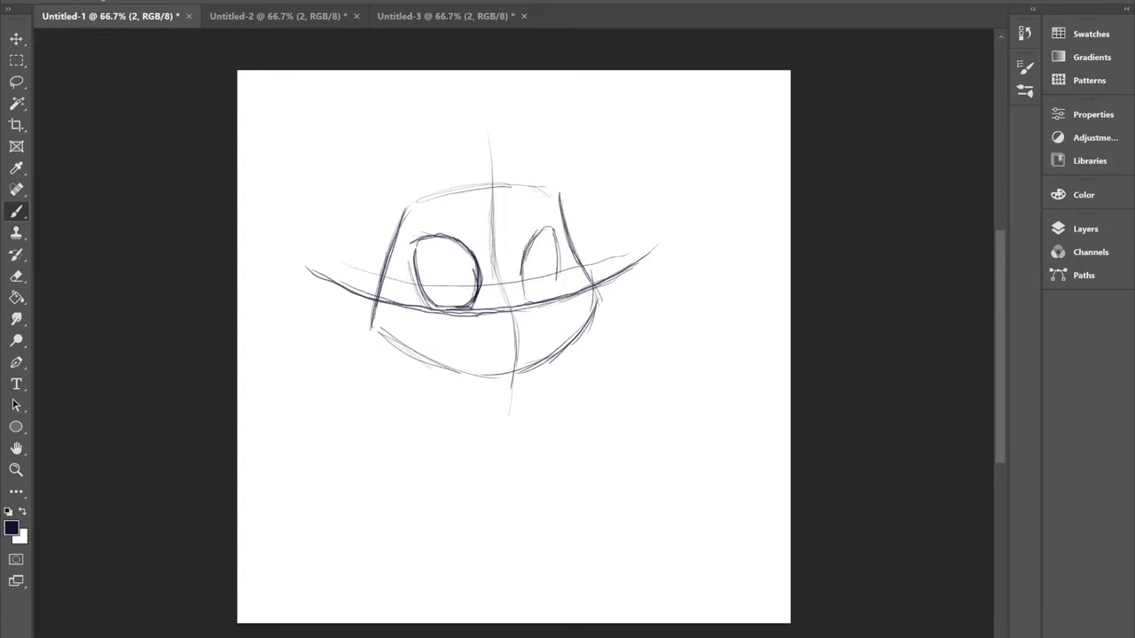
{"action": "mouse_move", "coordinate": [537, 232]}
{"action": "left_mouse_down"}
{"action": "mouse_move", "coordinate": [523, 307]}
{"action": "mouse_move", "coordinate": [560, 255]}
{"action": "mouse_move", "coordinate": [561, 296]}
{"action": "left_mouse_up"}
{"action": "mouse_move", "coordinate": [558, 250]}
{"action": "left_mouse_down"}
{"action": "mouse_move", "coordinate": [559, 296]}
{"action": "mouse_move", "coordinate": [553, 225]}
{"action": "mouse_move", "coordinate": [555, 296]}
{"action": "mouse_move", "coordinate": [535, 306]}
{"action": "left_mouse_up"}
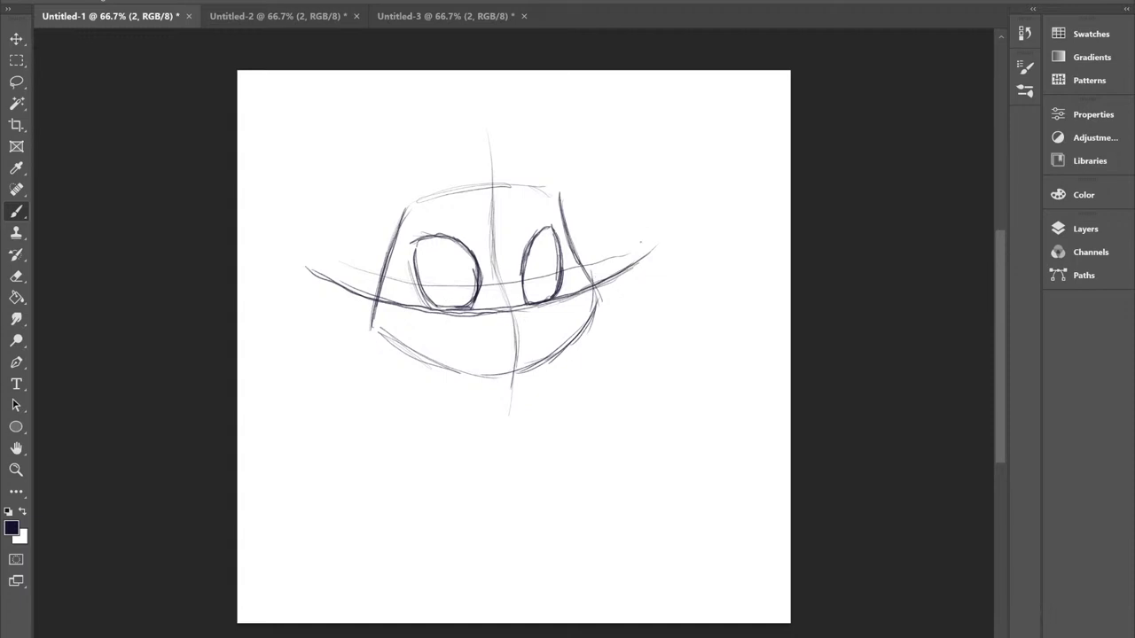
Reinforce both eye outlines and add a straight horizontal line along their bases, extending beyond the head's right side.
{"action": "mouse_move", "coordinate": [464, 309]}
{"action": "left_mouse_down"}
{"action": "mouse_move", "coordinate": [433, 309]}
{"action": "mouse_move", "coordinate": [473, 308]}
{"action": "left_mouse_up"}
{"action": "left_click_drag", "start_coordinate": [472, 250], "coordinate": [476, 271]}
{"action": "left_click_drag", "start_coordinate": [430, 308], "coordinate": [459, 310]}
{"action": "left_click_drag", "start_coordinate": [472, 305], "coordinate": [636, 305]}
{"action": "left_click_drag", "start_coordinate": [558, 295], "coordinate": [545, 307]}
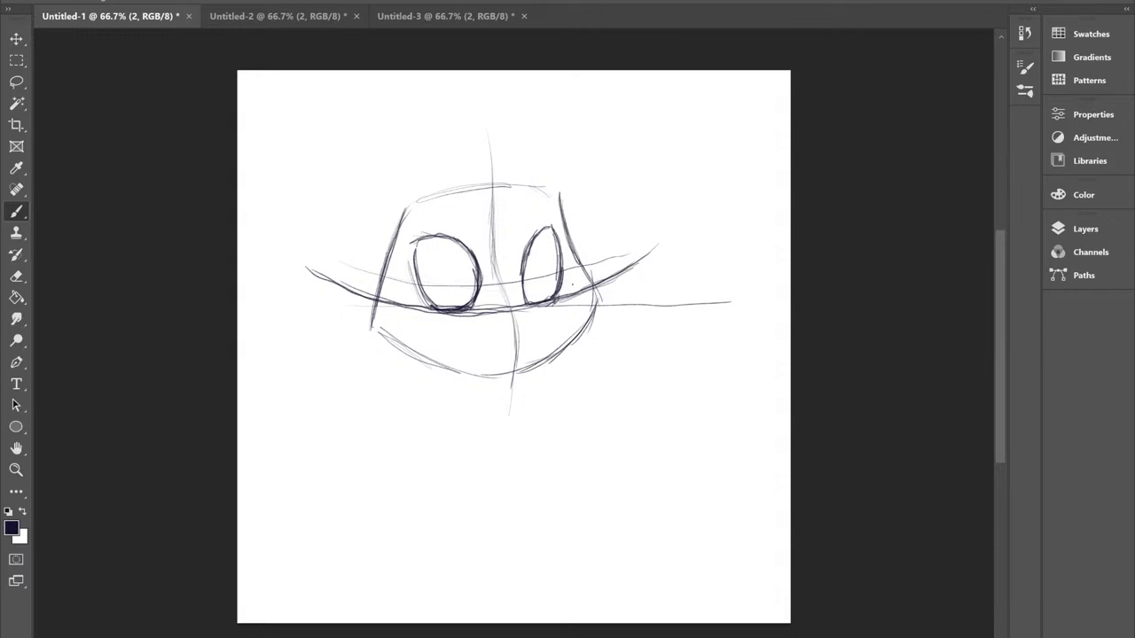
{"action": "mouse_move", "coordinate": [555, 229]}
{"action": "left_mouse_down"}
{"action": "mouse_move", "coordinate": [561, 255]}
{"action": "mouse_move", "coordinate": [547, 224]}
{"action": "left_mouse_up"}
{"action": "mouse_move", "coordinate": [527, 247]}
{"action": "left_mouse_down"}
{"action": "mouse_move", "coordinate": [547, 224]}
{"action": "mouse_move", "coordinate": [523, 266]}
{"action": "mouse_move", "coordinate": [522, 301]}
{"action": "left_mouse_up"}
Switch to the Untitled-2 document, choose the Brush tool and make layer 1 active.
{"action": "key", "text": "e"}
{"action": "left_click", "coordinate": [293, 16]}
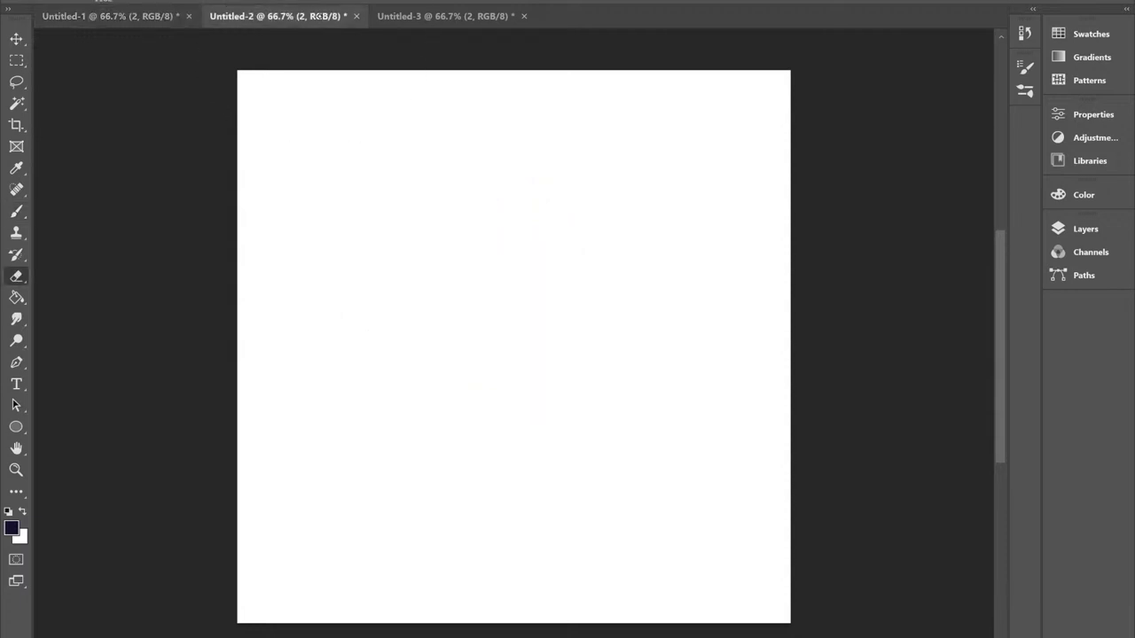
{"action": "key", "text": "b"}
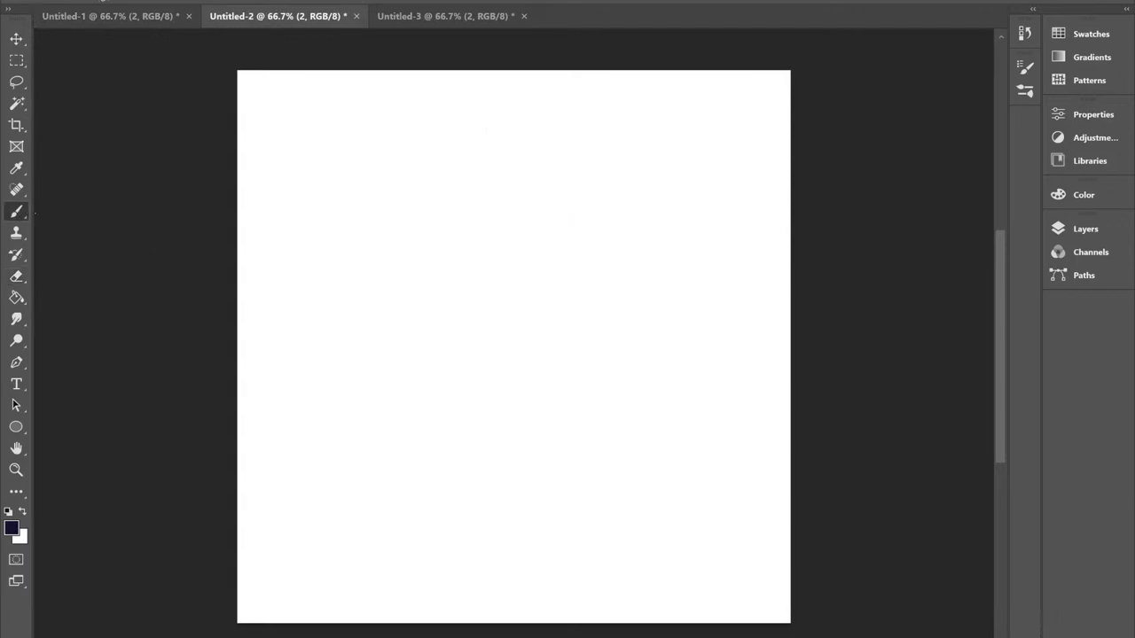
{"action": "left_click", "coordinate": [1110, 223]}
{"action": "left_click", "coordinate": [958, 359]}
{"action": "left_click", "coordinate": [1018, 218]}
Sketch a round head outline in the upper middle of the canvas, with a slightly tilted eye line across it.
{"action": "mouse_move", "coordinate": [463, 311]}
{"action": "left_mouse_down"}
{"action": "mouse_move", "coordinate": [409, 283]}
{"action": "mouse_move", "coordinate": [435, 299]}
{"action": "mouse_move", "coordinate": [408, 214]}
{"action": "mouse_move", "coordinate": [406, 258]}
{"action": "mouse_move", "coordinate": [470, 188]}
{"action": "mouse_move", "coordinate": [537, 180]}
{"action": "mouse_move", "coordinate": [564, 225]}
{"action": "mouse_move", "coordinate": [557, 289]}
{"action": "mouse_move", "coordinate": [547, 308]}
{"action": "mouse_move", "coordinate": [470, 318]}
{"action": "left_mouse_up"}
{"action": "mouse_move", "coordinate": [568, 266]}
{"action": "left_mouse_down"}
{"action": "mouse_move", "coordinate": [561, 295]}
{"action": "mouse_move", "coordinate": [560, 218]}
{"action": "mouse_move", "coordinate": [543, 172]}
{"action": "mouse_move", "coordinate": [516, 163]}
{"action": "mouse_move", "coordinate": [419, 201]}
{"action": "mouse_move", "coordinate": [403, 250]}
{"action": "mouse_move", "coordinate": [456, 160]}
{"action": "mouse_move", "coordinate": [405, 271]}
{"action": "mouse_move", "coordinate": [432, 304]}
{"action": "left_mouse_up"}
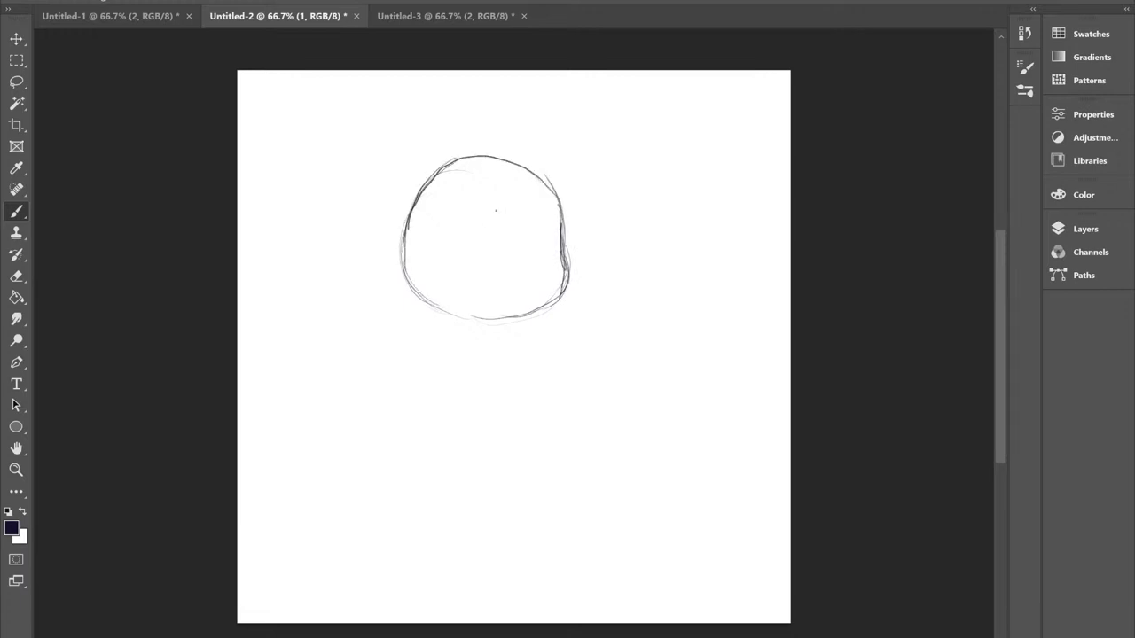
{"action": "left_click_drag", "start_coordinate": [606, 266], "coordinate": [382, 245]}
{"action": "left_click_drag", "start_coordinate": [567, 263], "coordinate": [401, 252]}
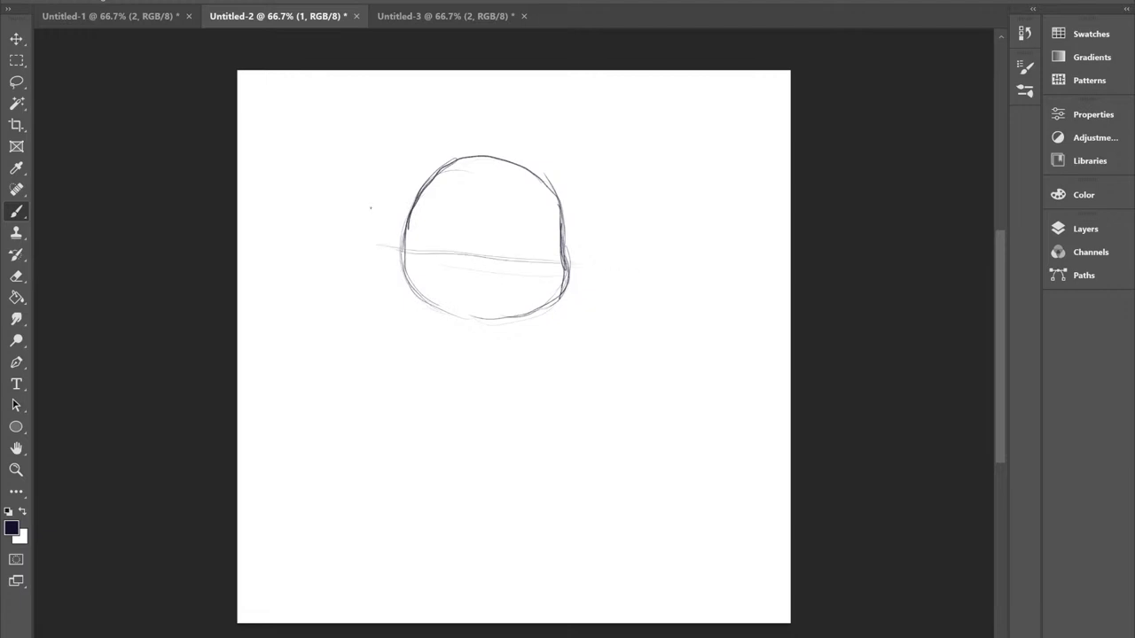
Draw two small upright oval eyes on the eye line and a short curved smile below them.
{"action": "mouse_move", "coordinate": [461, 248]}
{"action": "left_mouse_down"}
{"action": "mouse_move", "coordinate": [453, 266]}
{"action": "mouse_move", "coordinate": [463, 240]}
{"action": "left_mouse_up"}
{"action": "left_click_drag", "start_coordinate": [523, 267], "coordinate": [529, 239]}
{"action": "left_click_drag", "start_coordinate": [479, 291], "coordinate": [504, 296]}
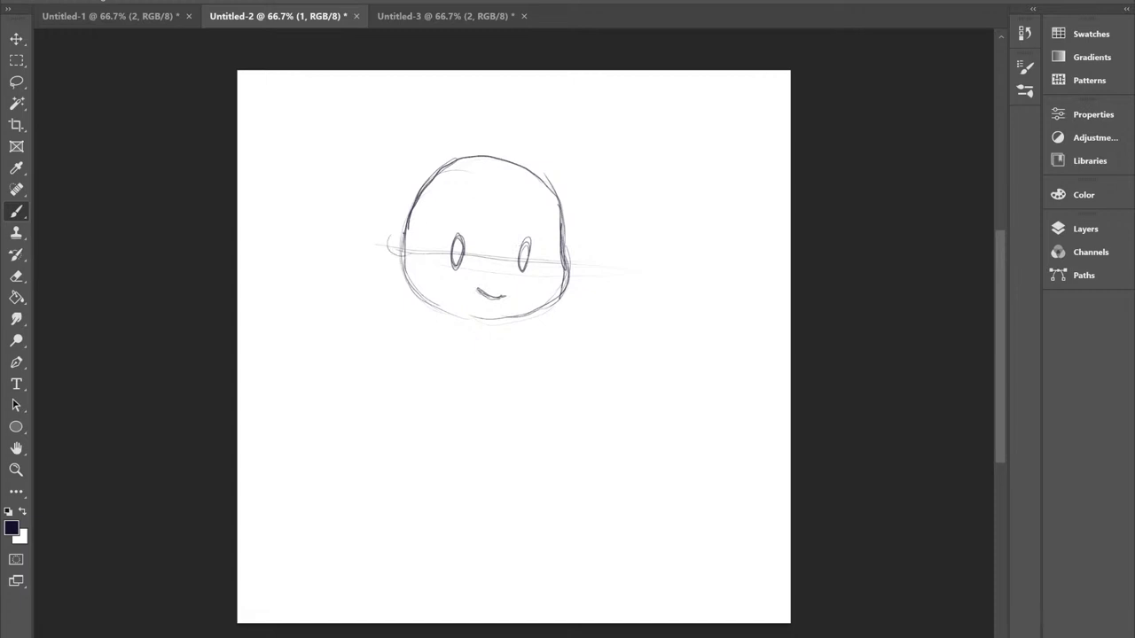
Draw round ornaments on both sides of the head, with two smaller beads hanging below the left one.
{"action": "mouse_move", "coordinate": [399, 260]}
{"action": "left_mouse_down"}
{"action": "mouse_move", "coordinate": [404, 273]}
{"action": "mouse_move", "coordinate": [392, 263]}
{"action": "left_mouse_up"}
{"action": "left_click_drag", "start_coordinate": [564, 239], "coordinate": [568, 268]}
{"action": "left_click_drag", "start_coordinate": [403, 272], "coordinate": [397, 282]}
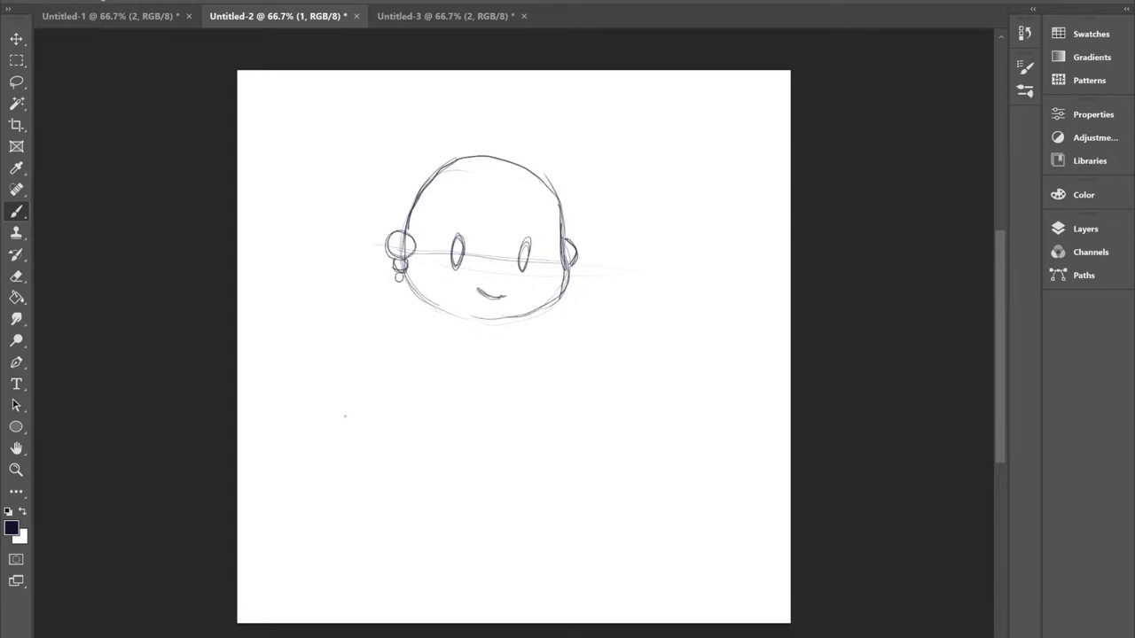
Draw a jagged feathered wing rising from the round ornament on the left side of the head.
{"action": "left_click_drag", "start_coordinate": [417, 223], "coordinate": [404, 153]}
{"action": "left_click_drag", "start_coordinate": [416, 196], "coordinate": [376, 119]}
{"action": "mouse_move", "coordinate": [411, 172]}
{"action": "left_mouse_down"}
{"action": "mouse_move", "coordinate": [370, 113]}
{"action": "mouse_move", "coordinate": [417, 232]}
{"action": "left_mouse_up"}
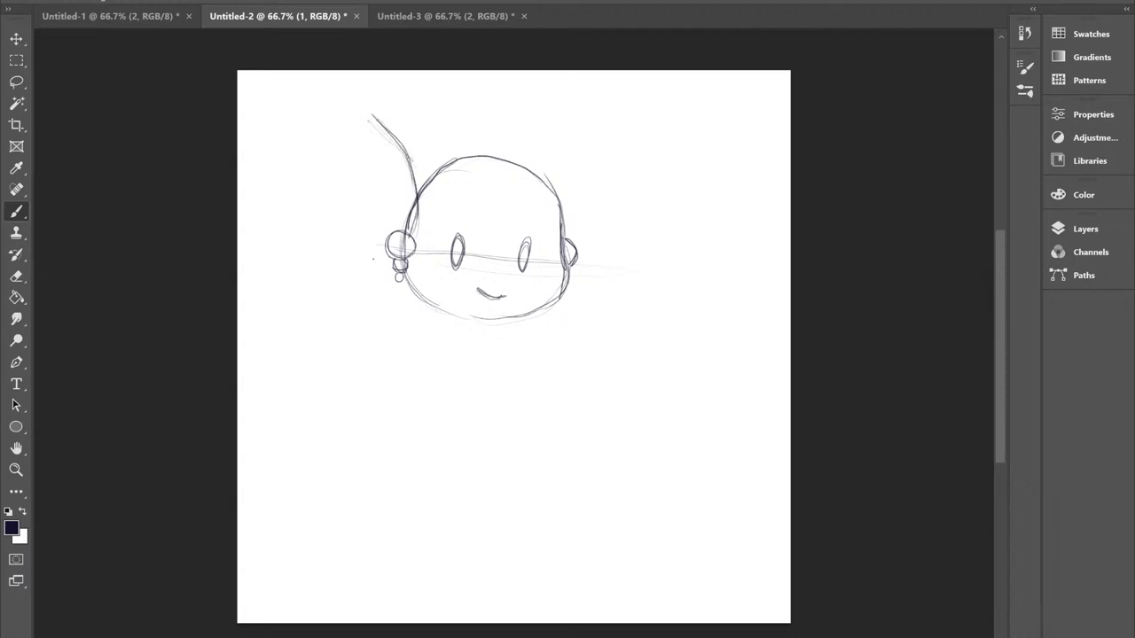
{"action": "mouse_move", "coordinate": [373, 117]}
{"action": "left_mouse_down"}
{"action": "mouse_move", "coordinate": [392, 181]}
{"action": "mouse_move", "coordinate": [359, 167]}
{"action": "mouse_move", "coordinate": [376, 205]}
{"action": "left_mouse_up"}
{"action": "mouse_move", "coordinate": [358, 169]}
{"action": "left_mouse_down"}
{"action": "mouse_move", "coordinate": [382, 211]}
{"action": "mouse_move", "coordinate": [357, 211]}
{"action": "mouse_move", "coordinate": [383, 237]}
{"action": "left_mouse_up"}
{"action": "left_click_drag", "start_coordinate": [367, 218], "coordinate": [387, 240]}
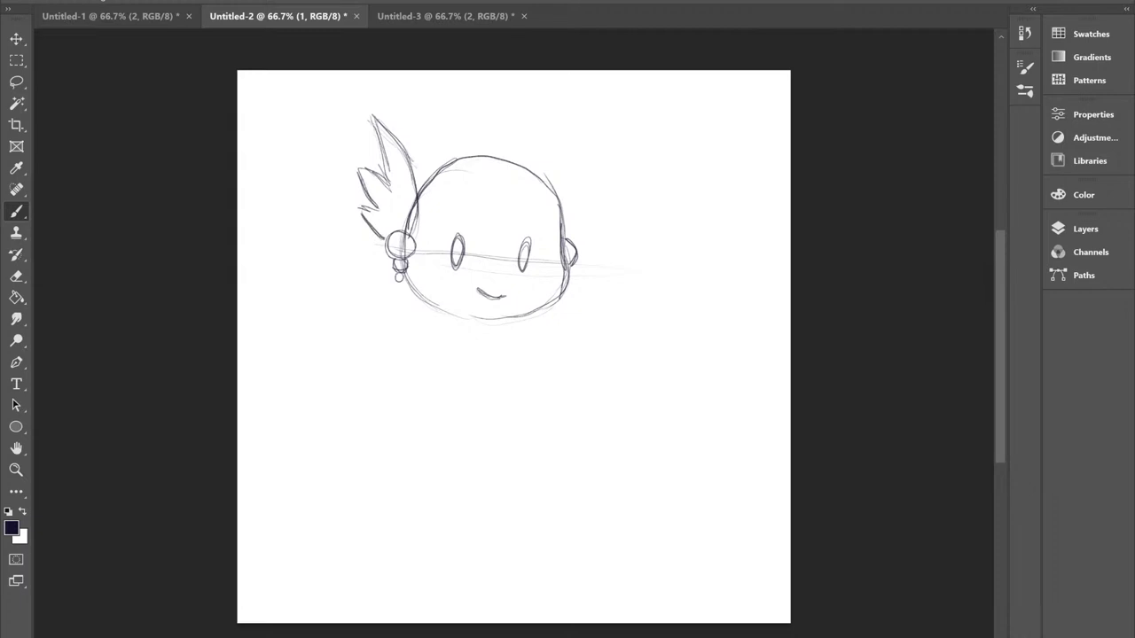
Draw a narrow pointed wing rising from the right side of the head and darken its inner edge.
{"action": "left_click_drag", "start_coordinate": [580, 167], "coordinate": [581, 230]}
{"action": "mouse_move", "coordinate": [576, 135]}
{"action": "left_mouse_down"}
{"action": "mouse_move", "coordinate": [569, 241]}
{"action": "mouse_move", "coordinate": [555, 183]}
{"action": "left_mouse_up"}
{"action": "left_click_drag", "start_coordinate": [560, 155], "coordinate": [555, 178]}
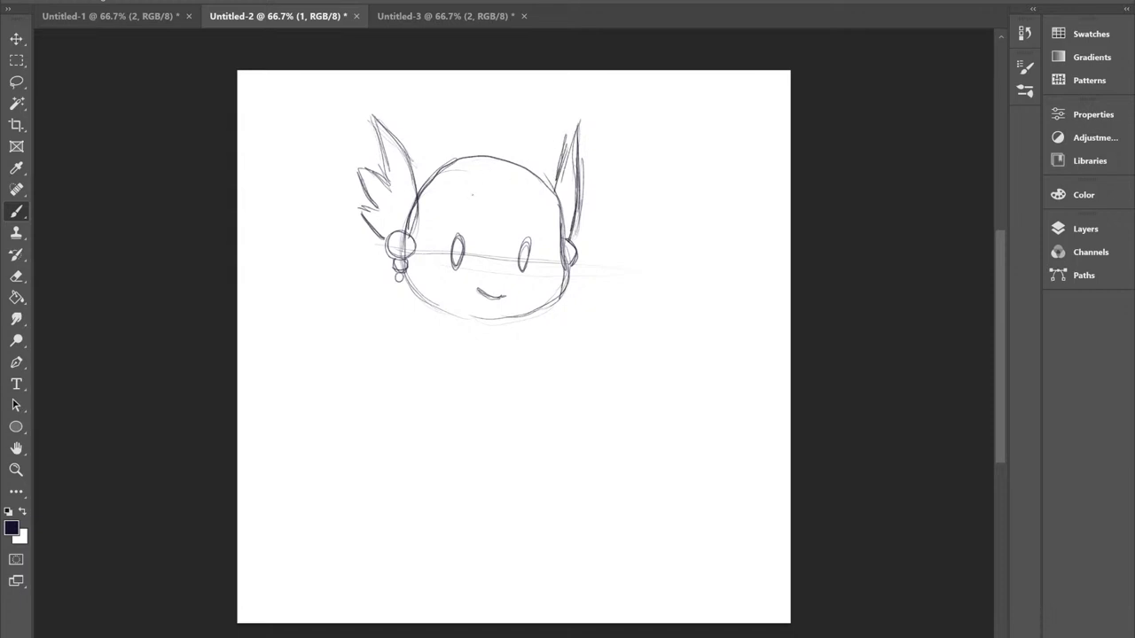
{"action": "left_click_drag", "start_coordinate": [571, 133], "coordinate": [553, 185]}
{"action": "left_click_drag", "start_coordinate": [578, 122], "coordinate": [555, 199]}
Draw a curved headband across the forehead, and add the raised hair contour with a rounded bun above it.
{"action": "mouse_move", "coordinate": [431, 212]}
{"action": "left_mouse_down"}
{"action": "mouse_move", "coordinate": [509, 186]}
{"action": "mouse_move", "coordinate": [564, 214]}
{"action": "mouse_move", "coordinate": [490, 158]}
{"action": "mouse_move", "coordinate": [561, 197]}
{"action": "left_mouse_up"}
{"action": "left_click_drag", "start_coordinate": [427, 181], "coordinate": [521, 154]}
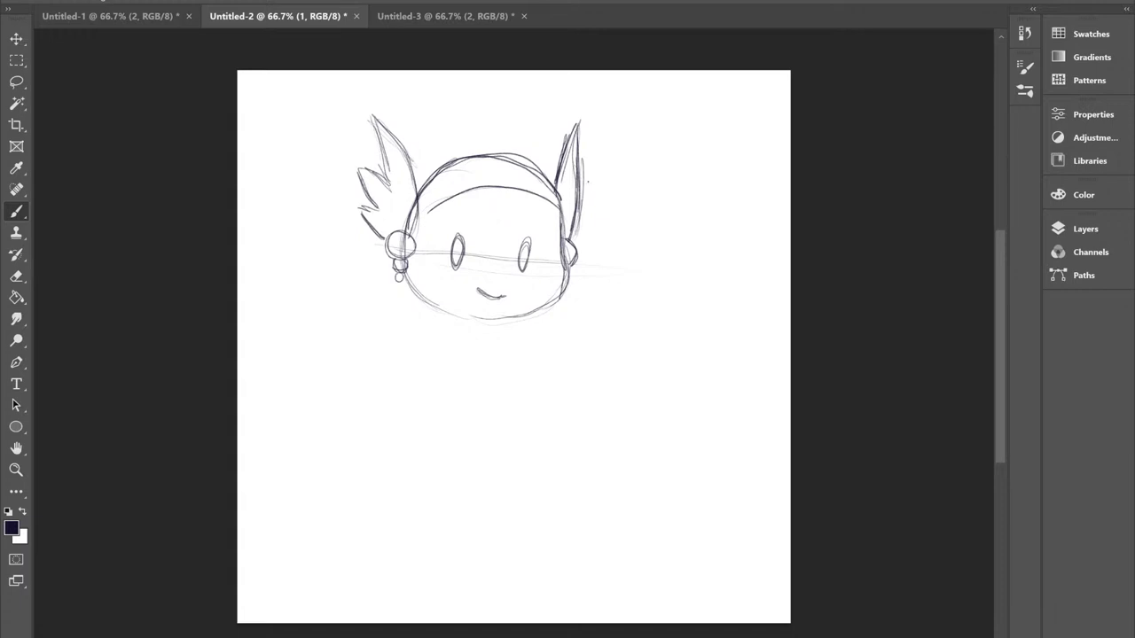
{"action": "mouse_move", "coordinate": [553, 184]}
{"action": "left_mouse_down"}
{"action": "mouse_move", "coordinate": [457, 133]}
{"action": "mouse_move", "coordinate": [421, 168]}
{"action": "left_mouse_up"}
{"action": "mouse_move", "coordinate": [479, 131]}
{"action": "left_mouse_down"}
{"action": "mouse_move", "coordinate": [446, 105]}
{"action": "mouse_move", "coordinate": [415, 163]}
{"action": "left_mouse_up"}
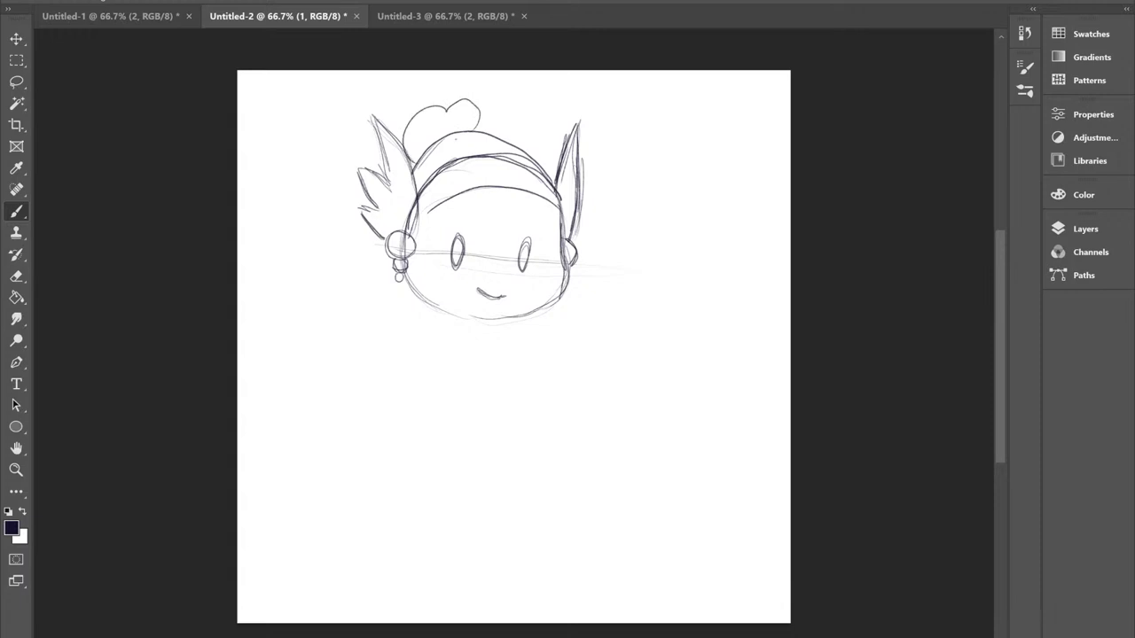
Sketch a V-shaped collar under the chin, the shoulders and the curved sides of the torso.
{"action": "mouse_move", "coordinate": [557, 302]}
{"action": "left_mouse_down"}
{"action": "mouse_move", "coordinate": [496, 321]}
{"action": "mouse_move", "coordinate": [450, 320]}
{"action": "mouse_move", "coordinate": [416, 342]}
{"action": "mouse_move", "coordinate": [482, 357]}
{"action": "left_mouse_up"}
{"action": "mouse_move", "coordinate": [527, 324]}
{"action": "left_mouse_down"}
{"action": "mouse_move", "coordinate": [528, 343]}
{"action": "mouse_move", "coordinate": [504, 360]}
{"action": "mouse_move", "coordinate": [502, 347]}
{"action": "mouse_move", "coordinate": [506, 359]}
{"action": "left_mouse_up"}
{"action": "left_click_drag", "start_coordinate": [462, 321], "coordinate": [503, 359]}
{"action": "mouse_move", "coordinate": [418, 339]}
{"action": "left_mouse_down"}
{"action": "mouse_move", "coordinate": [410, 436]}
{"action": "mouse_move", "coordinate": [429, 467]}
{"action": "left_mouse_up"}
{"action": "left_click", "coordinate": [539, 355]}
{"action": "mouse_move", "coordinate": [538, 362]}
{"action": "left_mouse_down"}
{"action": "mouse_move", "coordinate": [555, 449]}
{"action": "mouse_move", "coordinate": [534, 338]}
{"action": "left_mouse_up"}
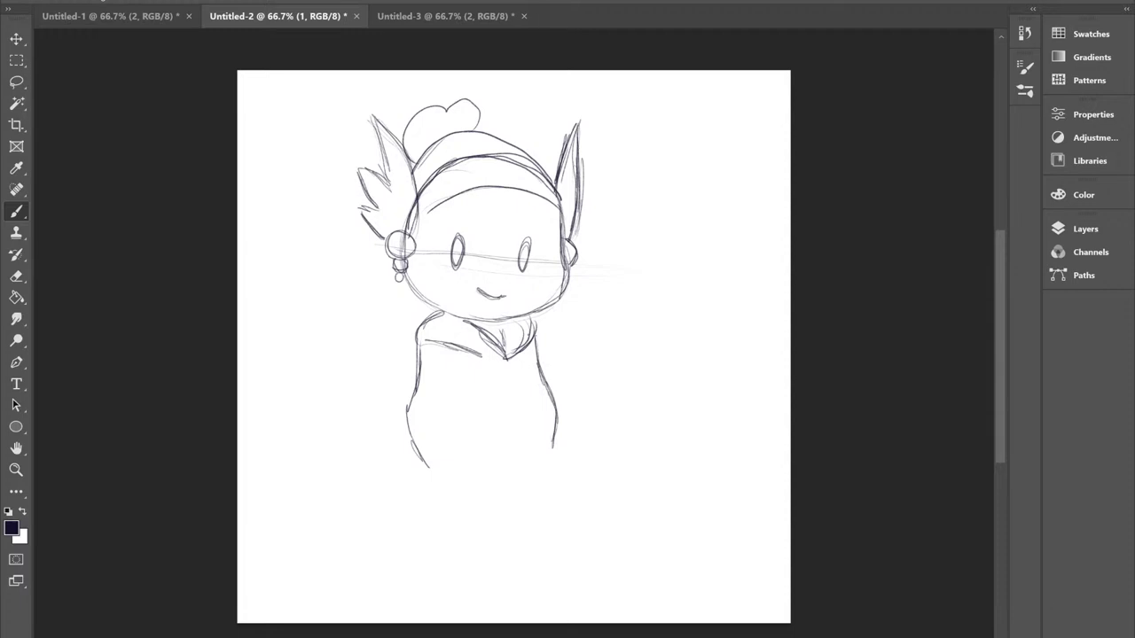
Sketch the inner sleeve edges, both small hands, the curved shirt hem and one outer leg line.
{"action": "mouse_move", "coordinate": [470, 406]}
{"action": "left_mouse_down"}
{"action": "mouse_move", "coordinate": [470, 432]}
{"action": "mouse_move", "coordinate": [472, 390]}
{"action": "mouse_move", "coordinate": [456, 472]}
{"action": "mouse_move", "coordinate": [439, 475]}
{"action": "left_mouse_up"}
{"action": "mouse_move", "coordinate": [528, 380]}
{"action": "left_mouse_down"}
{"action": "mouse_move", "coordinate": [535, 478]}
{"action": "mouse_move", "coordinate": [459, 498]}
{"action": "mouse_move", "coordinate": [448, 514]}
{"action": "left_mouse_up"}
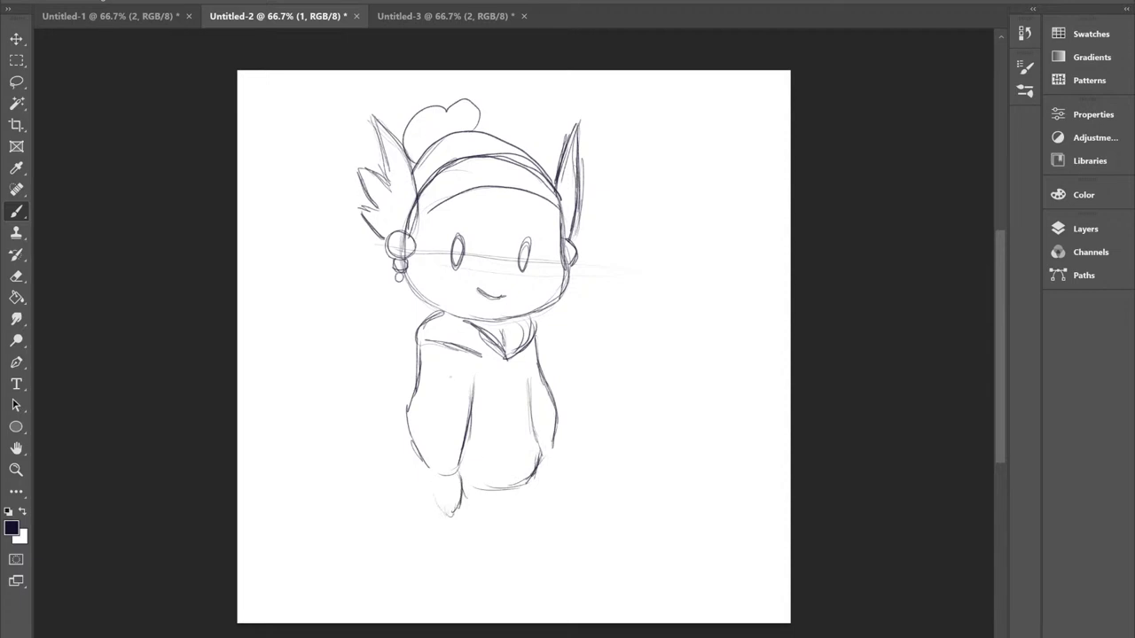
{"action": "mouse_move", "coordinate": [557, 451]}
{"action": "left_mouse_down"}
{"action": "mouse_move", "coordinate": [562, 481]}
{"action": "mouse_move", "coordinate": [546, 483]}
{"action": "mouse_move", "coordinate": [540, 505]}
{"action": "mouse_move", "coordinate": [542, 562]}
{"action": "left_mouse_up"}
Select the body below the head with the Lasso, scale it down slightly, reposition it under the chin and deselect it.
{"action": "key", "text": "l"}
{"action": "mouse_move", "coordinate": [405, 313]}
{"action": "left_mouse_down"}
{"action": "mouse_move", "coordinate": [507, 331]}
{"action": "mouse_move", "coordinate": [546, 312]}
{"action": "mouse_move", "coordinate": [603, 363]}
{"action": "mouse_move", "coordinate": [620, 456]}
{"action": "mouse_move", "coordinate": [555, 575]}
{"action": "mouse_move", "coordinate": [387, 343]}
{"action": "mouse_move", "coordinate": [405, 314]}
{"action": "left_mouse_up"}
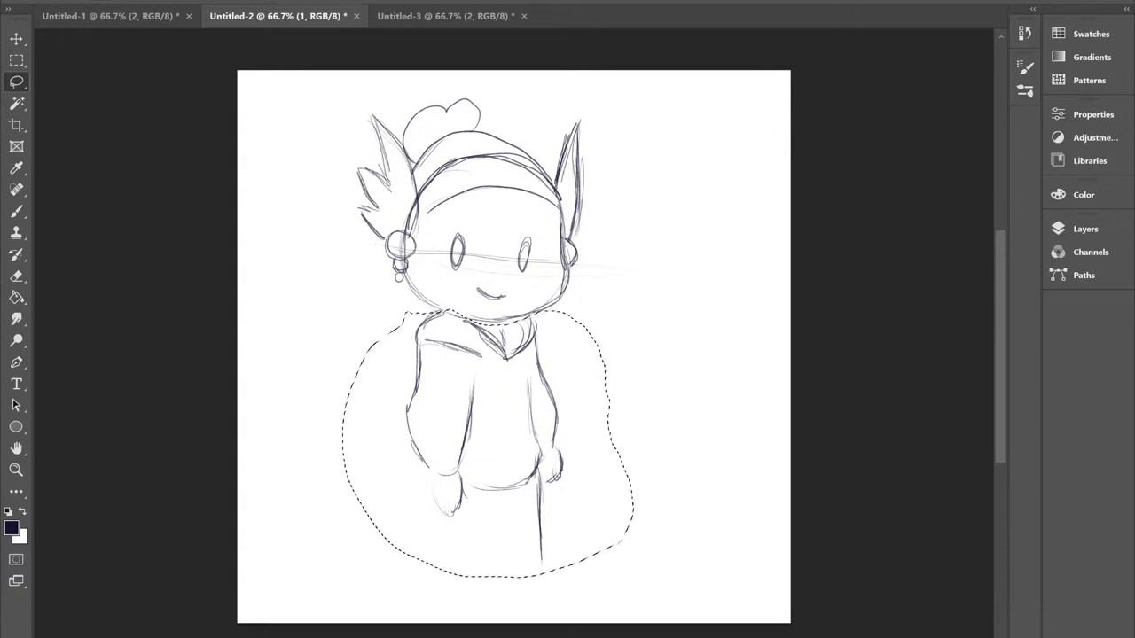
{"action": "key", "text": "alt+e"}
{"action": "left_click", "coordinate": [154, 303]}
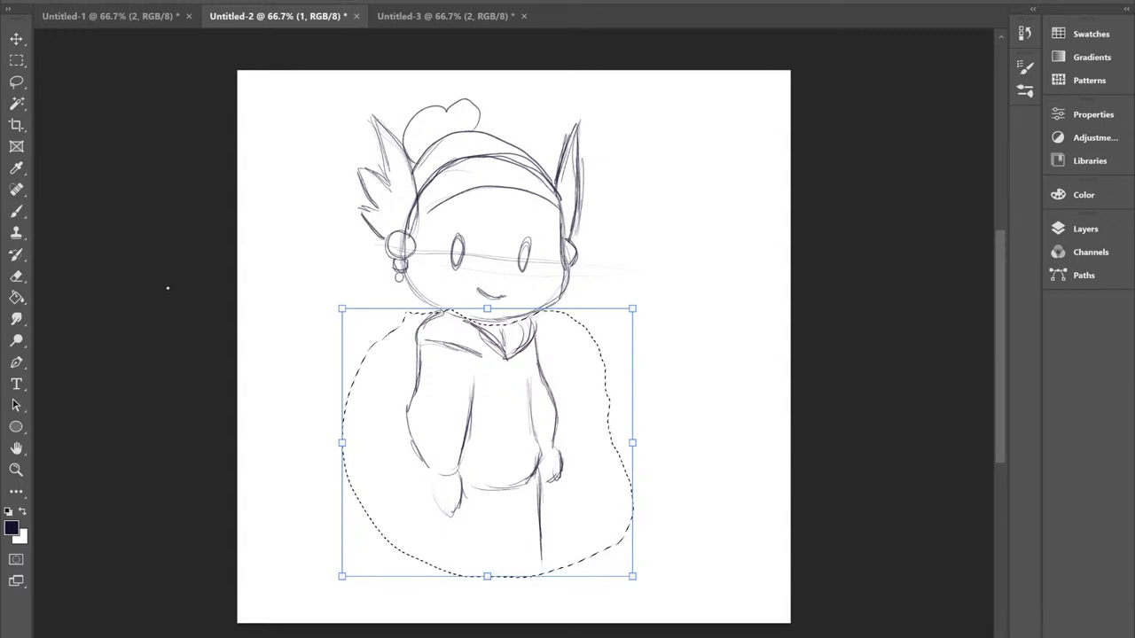
{"action": "left_click_drag", "start_coordinate": [632, 578], "coordinate": [608, 562]}
{"action": "left_click_drag", "start_coordinate": [532, 371], "coordinate": [537, 376]}
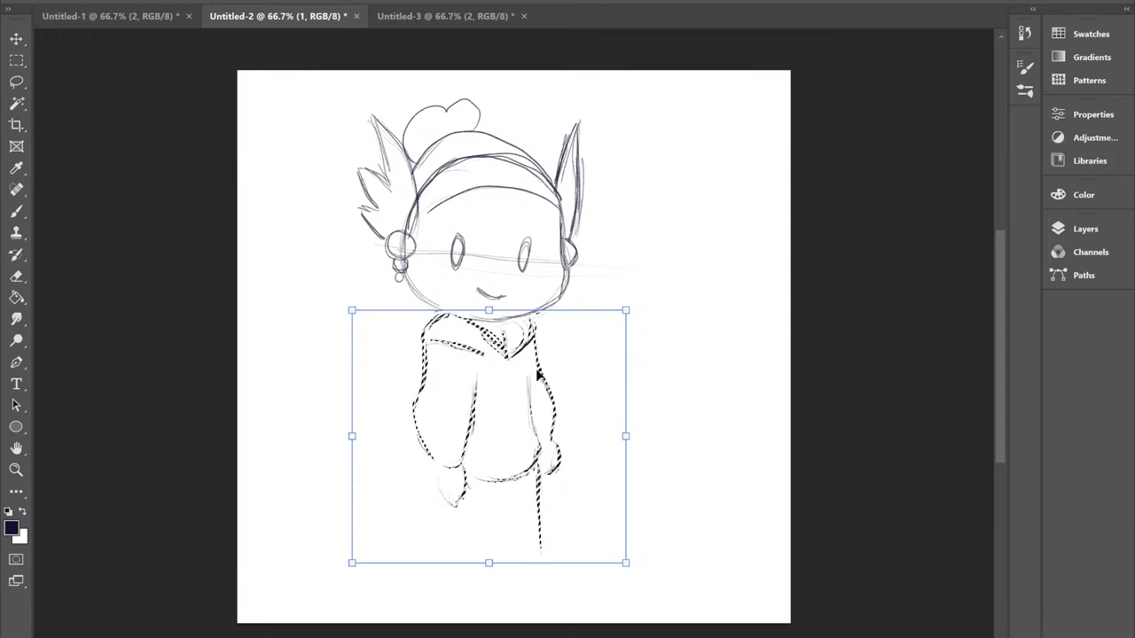
{"action": "key", "text": "Return"}
{"action": "key", "text": "l"}
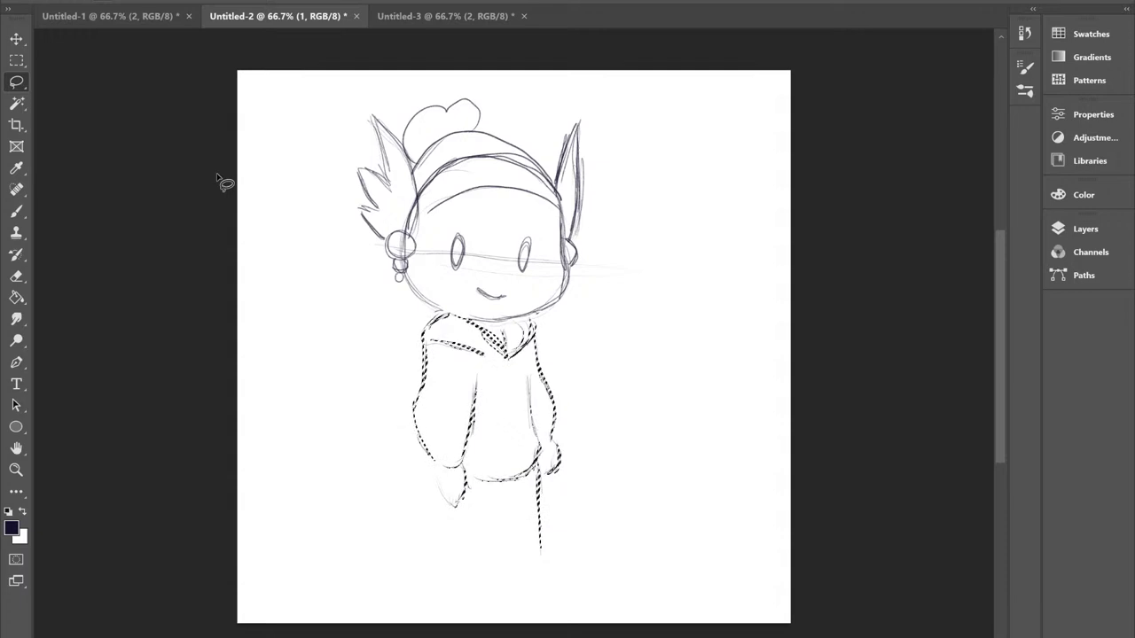
{"action": "left_click", "coordinate": [190, 0]}
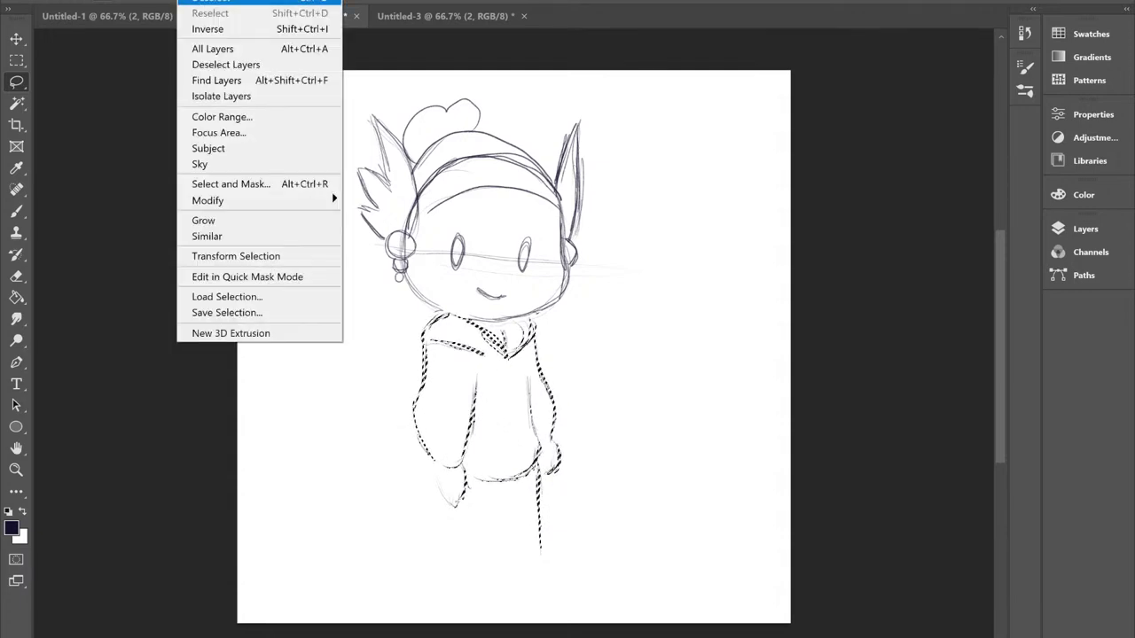
{"action": "left_click", "coordinate": [213, 3]}
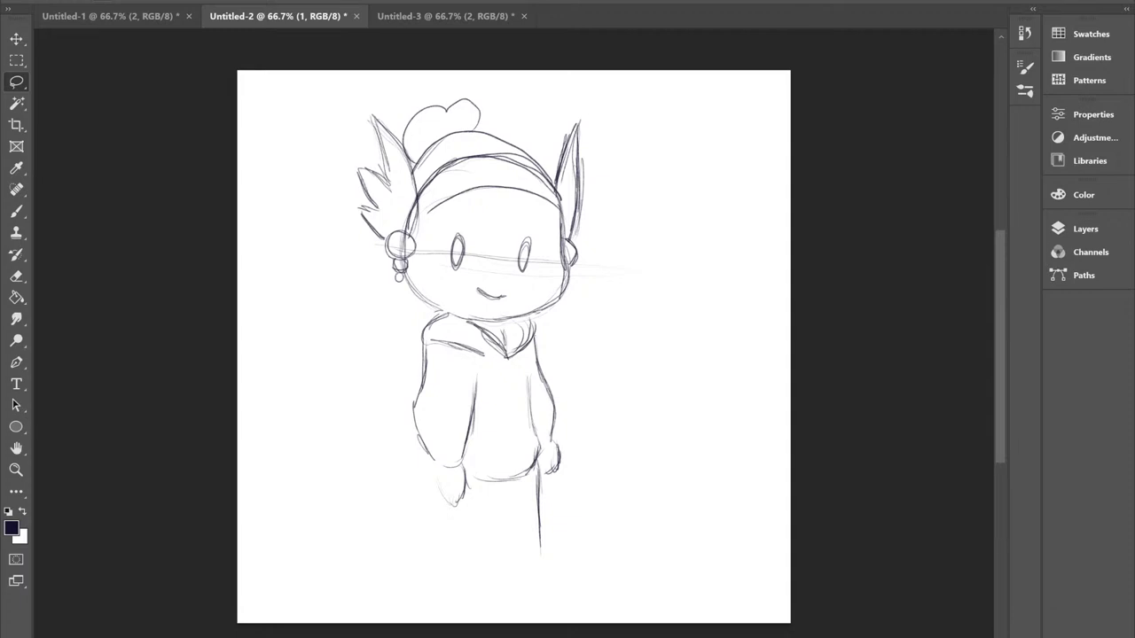
Brush in the outer line of the left leg and darken the contours of both hands.
{"action": "key", "text": "b"}
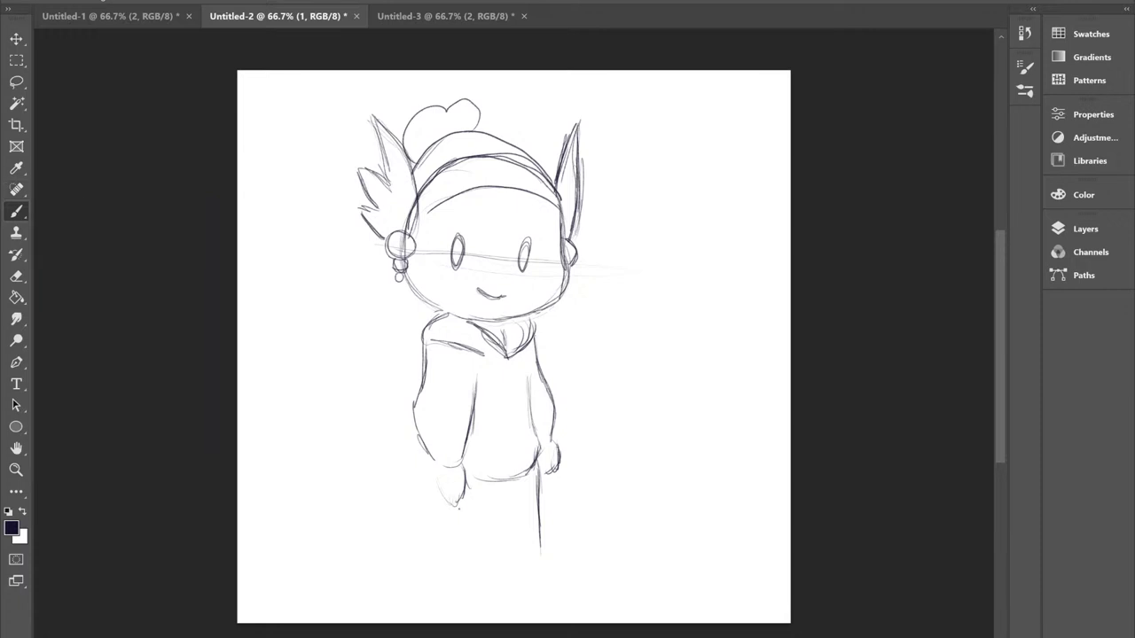
{"action": "left_click_drag", "start_coordinate": [457, 509], "coordinate": [451, 544]}
{"action": "left_click_drag", "start_coordinate": [441, 483], "coordinate": [455, 509]}
{"action": "left_click_drag", "start_coordinate": [556, 439], "coordinate": [548, 480]}
{"action": "left_click_drag", "start_coordinate": [559, 445], "coordinate": [551, 479]}
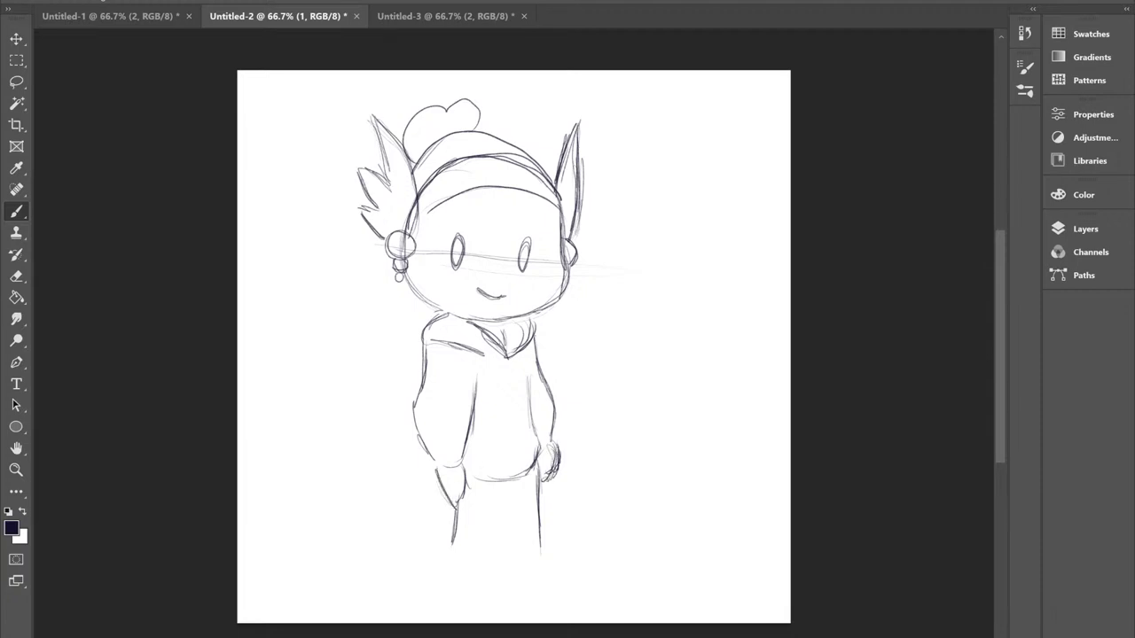
Draw the inner leg lines below the shirt and widen both trouser legs into flared, pointed bottoms.
{"action": "mouse_move", "coordinate": [492, 504]}
{"action": "left_mouse_down"}
{"action": "mouse_move", "coordinate": [476, 558]}
{"action": "mouse_move", "coordinate": [509, 503]}
{"action": "mouse_move", "coordinate": [515, 541]}
{"action": "left_mouse_up"}
{"action": "left_click_drag", "start_coordinate": [508, 489], "coordinate": [479, 563]}
{"action": "mouse_move", "coordinate": [489, 522]}
{"action": "left_mouse_down"}
{"action": "mouse_move", "coordinate": [475, 592]}
{"action": "mouse_move", "coordinate": [507, 623]}
{"action": "left_mouse_up"}
{"action": "mouse_move", "coordinate": [542, 539]}
{"action": "left_mouse_down"}
{"action": "mouse_move", "coordinate": [550, 583]}
{"action": "mouse_move", "coordinate": [568, 571]}
{"action": "mouse_move", "coordinate": [587, 593]}
{"action": "mouse_move", "coordinate": [420, 603]}
{"action": "left_mouse_up"}
{"action": "left_click_drag", "start_coordinate": [448, 551], "coordinate": [415, 595]}
{"action": "left_click_drag", "start_coordinate": [471, 569], "coordinate": [498, 600]}
{"action": "left_click_drag", "start_coordinate": [517, 530], "coordinate": [514, 622]}
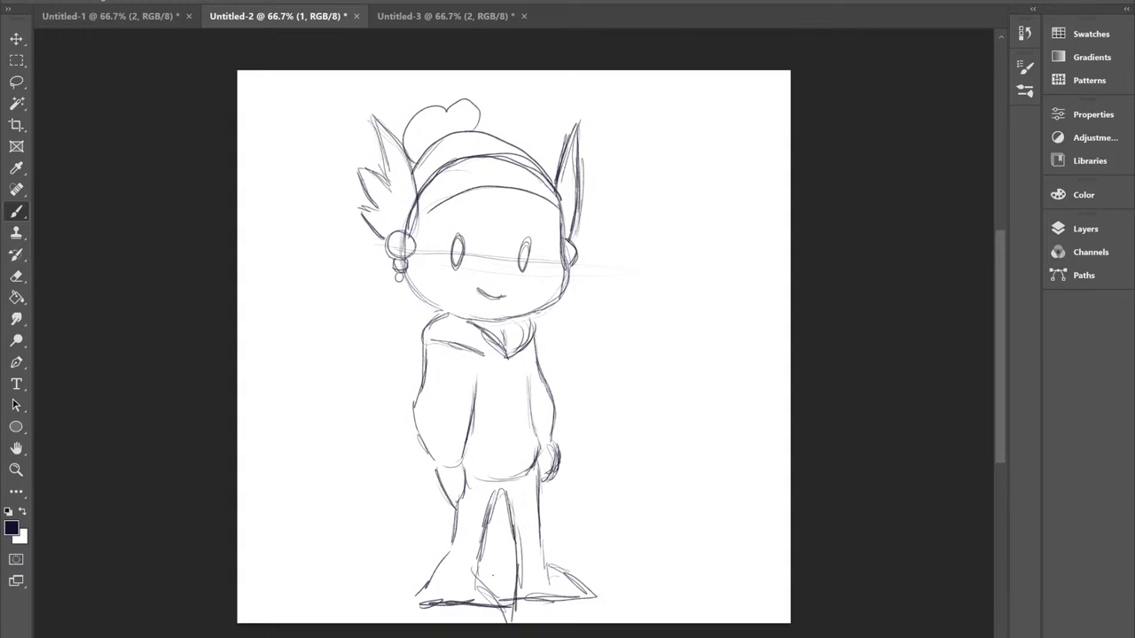
{"action": "left_click_drag", "start_coordinate": [541, 539], "coordinate": [595, 601]}
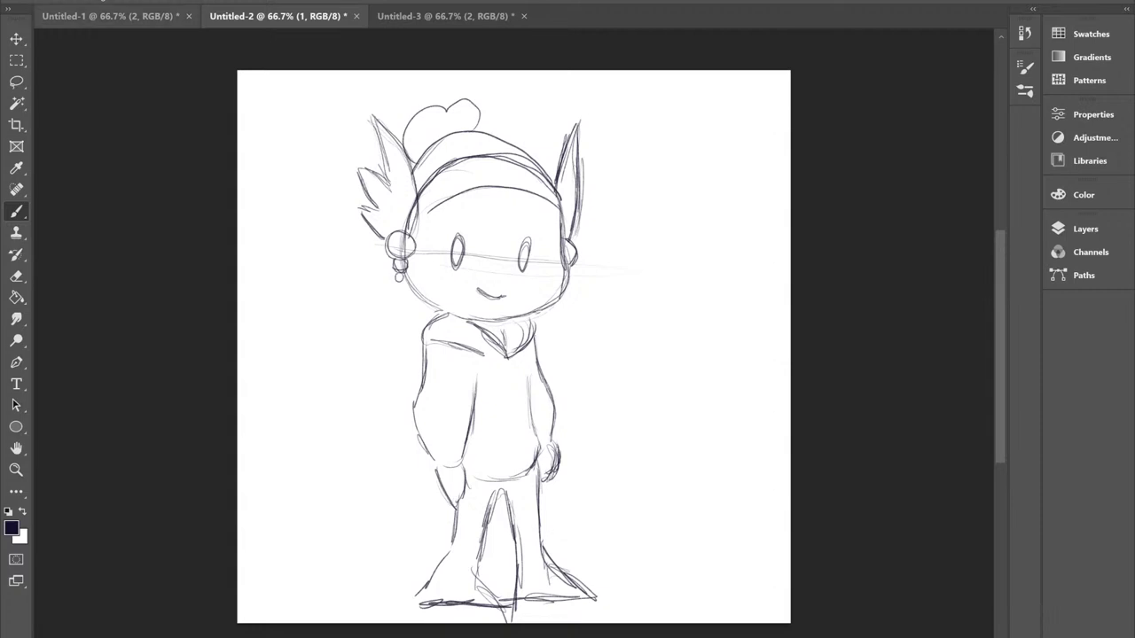
Switch to the blank Untitled-3 document and make layer 1 the active layer.
{"action": "key", "text": "ctrl+Tab"}
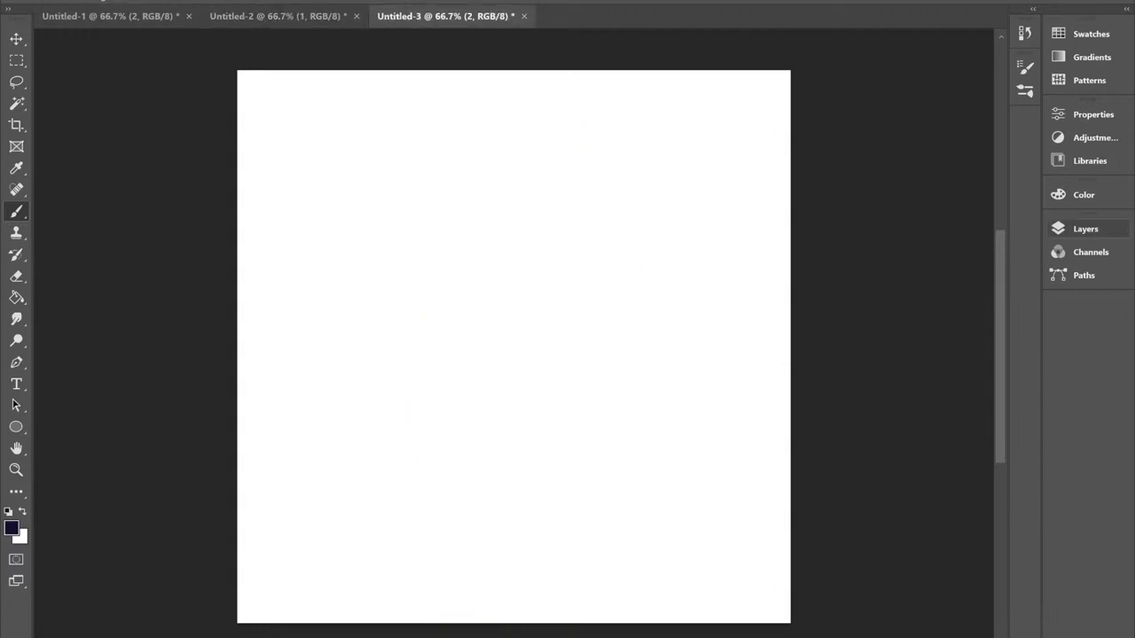
{"action": "left_click", "coordinate": [1083, 229]}
{"action": "left_click", "coordinate": [975, 359]}
{"action": "left_click", "coordinate": [1011, 222]}
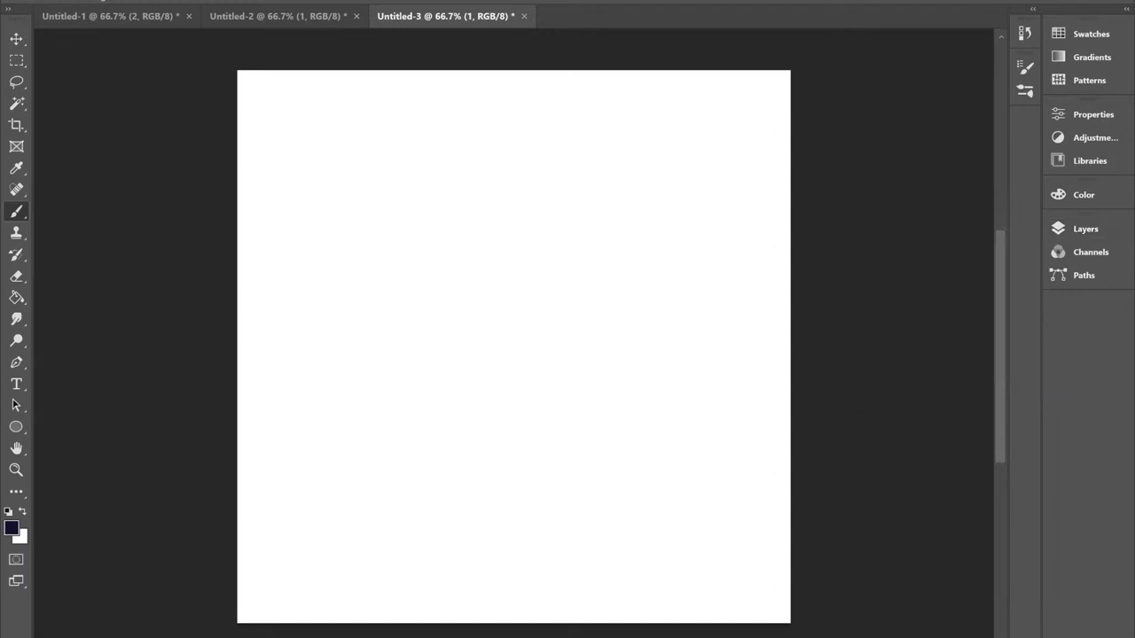
Sketch a tapered jaw with a narrow chin and nearly straight sides near the canvas center.
{"action": "mouse_move", "coordinate": [465, 284]}
{"action": "left_mouse_down"}
{"action": "mouse_move", "coordinate": [467, 321]}
{"action": "mouse_move", "coordinate": [518, 384]}
{"action": "mouse_move", "coordinate": [556, 397]}
{"action": "mouse_move", "coordinate": [601, 364]}
{"action": "mouse_move", "coordinate": [574, 393]}
{"action": "mouse_move", "coordinate": [599, 377]}
{"action": "left_mouse_up"}
{"action": "mouse_move", "coordinate": [627, 340]}
{"action": "left_mouse_down"}
{"action": "mouse_move", "coordinate": [625, 260]}
{"action": "mouse_move", "coordinate": [624, 337]}
{"action": "mouse_move", "coordinate": [588, 378]}
{"action": "mouse_move", "coordinate": [532, 395]}
{"action": "mouse_move", "coordinate": [473, 336]}
{"action": "mouse_move", "coordinate": [461, 293]}
{"action": "mouse_move", "coordinate": [469, 328]}
{"action": "mouse_move", "coordinate": [461, 255]}
{"action": "left_mouse_up"}
{"action": "left_click_drag", "start_coordinate": [624, 298], "coordinate": [624, 240]}
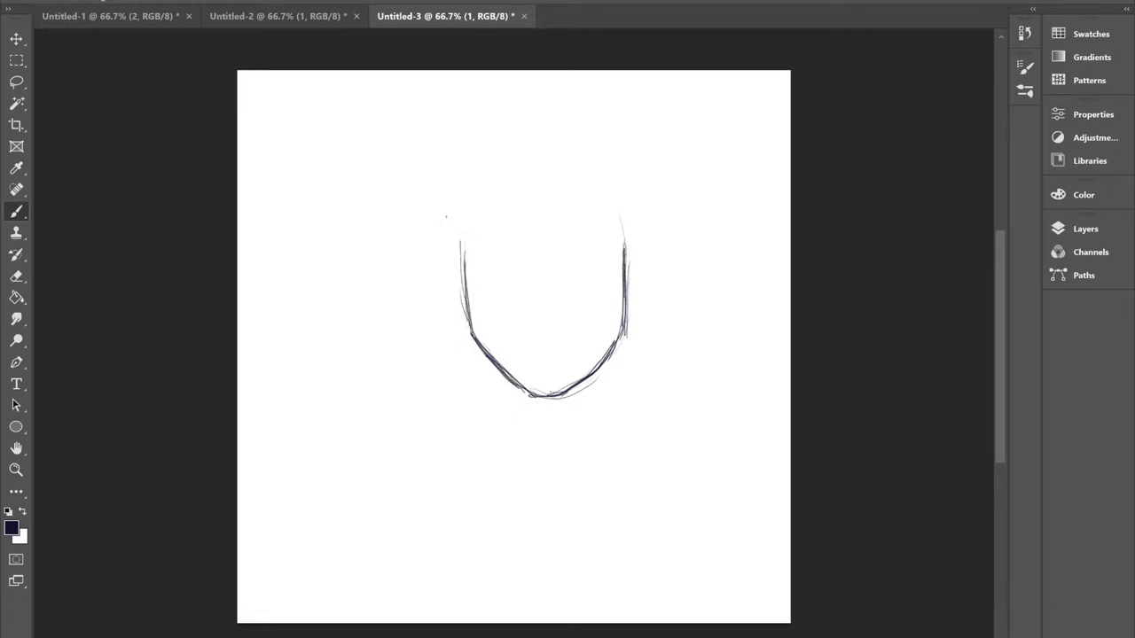
Extend the left side of the face upward and close the head with a rounded crown.
{"action": "left_click_drag", "start_coordinate": [461, 292], "coordinate": [468, 226]}
{"action": "left_click_drag", "start_coordinate": [464, 262], "coordinate": [463, 227]}
{"action": "left_click_drag", "start_coordinate": [466, 284], "coordinate": [462, 236]}
{"action": "left_click_drag", "start_coordinate": [462, 252], "coordinate": [467, 207]}
{"action": "mouse_move", "coordinate": [625, 235]}
{"action": "left_mouse_down"}
{"action": "mouse_move", "coordinate": [614, 202]}
{"action": "mouse_move", "coordinate": [580, 175]}
{"action": "mouse_move", "coordinate": [532, 164]}
{"action": "mouse_move", "coordinate": [473, 206]}
{"action": "left_mouse_up"}
{"action": "mouse_move", "coordinate": [521, 168]}
{"action": "left_mouse_down"}
{"action": "mouse_move", "coordinate": [470, 219]}
{"action": "mouse_move", "coordinate": [467, 239]}
{"action": "left_mouse_up"}
{"action": "left_click_drag", "start_coordinate": [473, 200], "coordinate": [466, 284]}
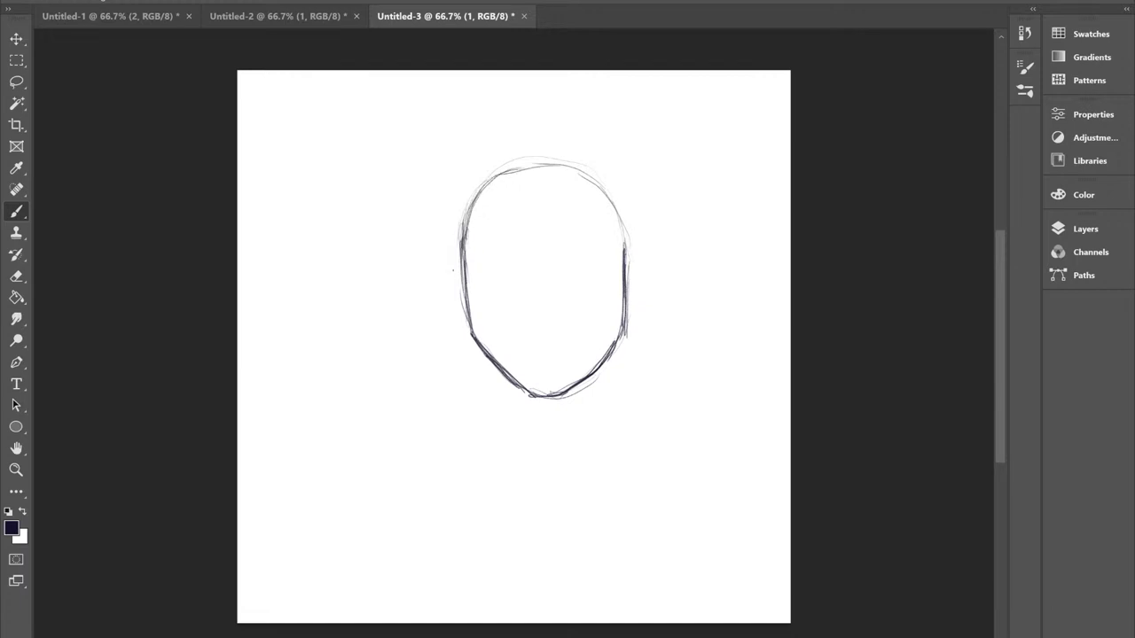
{"action": "left_click_drag", "start_coordinate": [539, 166], "coordinate": [509, 169]}
{"action": "mouse_move", "coordinate": [607, 200]}
{"action": "left_mouse_down"}
{"action": "mouse_move", "coordinate": [619, 238]}
{"action": "mouse_move", "coordinate": [590, 180]}
{"action": "mouse_move", "coordinate": [545, 161]}
{"action": "mouse_move", "coordinate": [559, 171]}
{"action": "mouse_move", "coordinate": [507, 171]}
{"action": "left_mouse_up"}
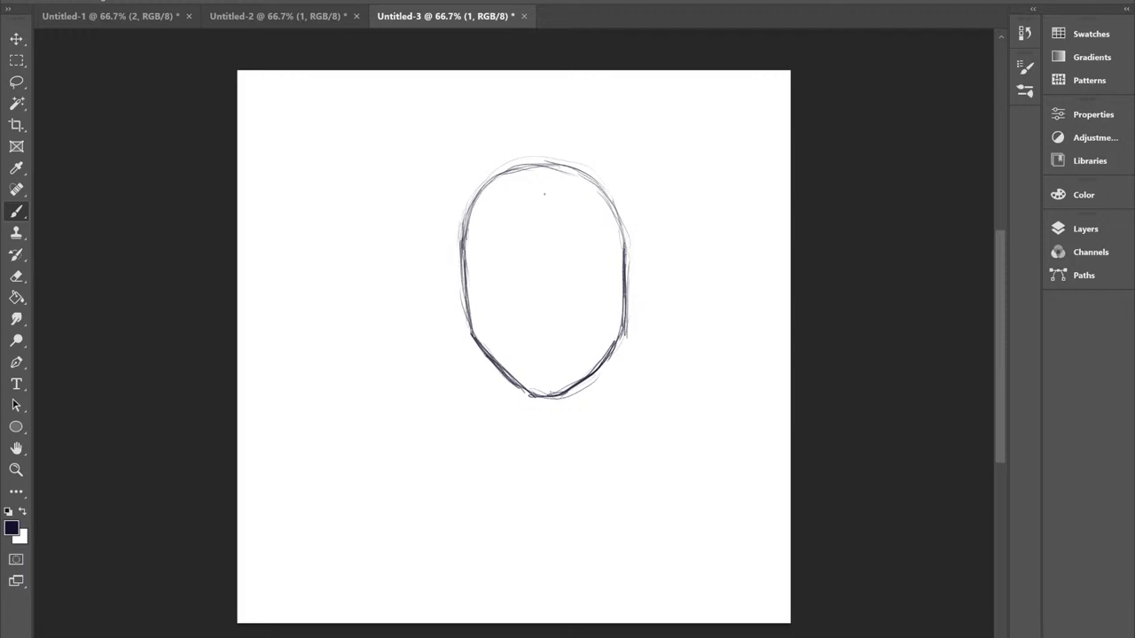
Draw a light vertical guideline through the middle of the head, extending above the crown and below the chin.
{"action": "left_click_drag", "start_coordinate": [540, 147], "coordinate": [540, 238]}
{"action": "left_click_drag", "start_coordinate": [536, 170], "coordinate": [536, 247]}
{"action": "left_click_drag", "start_coordinate": [539, 179], "coordinate": [546, 353]}
{"action": "mouse_move", "coordinate": [544, 310]}
{"action": "left_mouse_down"}
{"action": "mouse_move", "coordinate": [541, 350]}
{"action": "mouse_move", "coordinate": [543, 284]}
{"action": "mouse_move", "coordinate": [547, 386]}
{"action": "mouse_move", "coordinate": [556, 450]}
{"action": "left_mouse_up"}
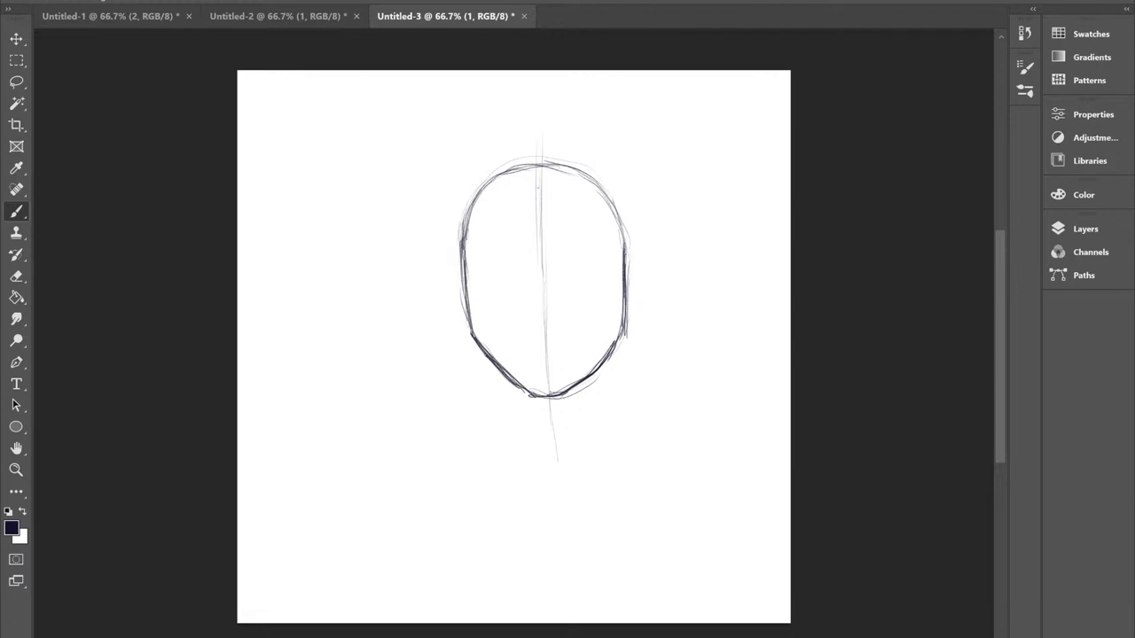
{"action": "left_click_drag", "start_coordinate": [539, 174], "coordinate": [546, 375]}
{"action": "left_click_drag", "start_coordinate": [544, 336], "coordinate": [547, 436]}
{"action": "left_click_drag", "start_coordinate": [550, 397], "coordinate": [554, 442]}
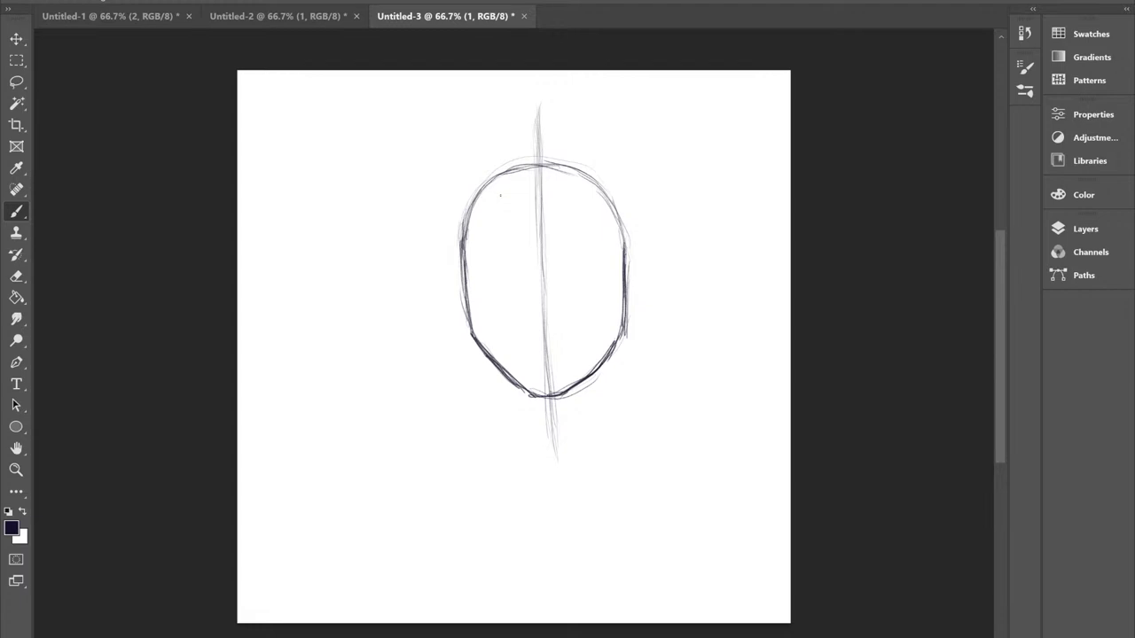
Darken the crown contour and draw a horizontal guideline across the middle of the head.
{"action": "left_click_drag", "start_coordinate": [553, 163], "coordinate": [506, 177]}
{"action": "left_click_drag", "start_coordinate": [619, 276], "coordinate": [514, 272]}
{"action": "left_click_drag", "start_coordinate": [642, 273], "coordinate": [418, 275]}
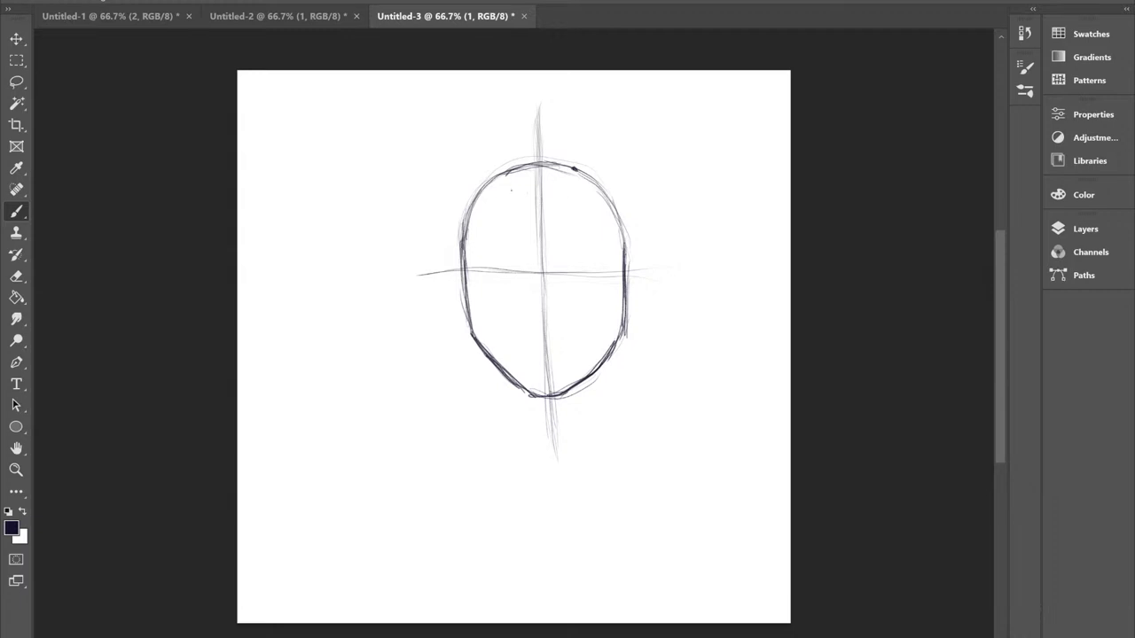
Draw the hairline across the upper forehead and mark the hair parting right of the center line.
{"action": "mouse_move", "coordinate": [610, 199]}
{"action": "left_mouse_down"}
{"action": "mouse_move", "coordinate": [477, 197]}
{"action": "mouse_move", "coordinate": [608, 203]}
{"action": "left_mouse_up"}
{"action": "mouse_move", "coordinate": [603, 198]}
{"action": "left_mouse_down"}
{"action": "mouse_move", "coordinate": [476, 197]}
{"action": "mouse_move", "coordinate": [535, 197]}
{"action": "left_mouse_up"}
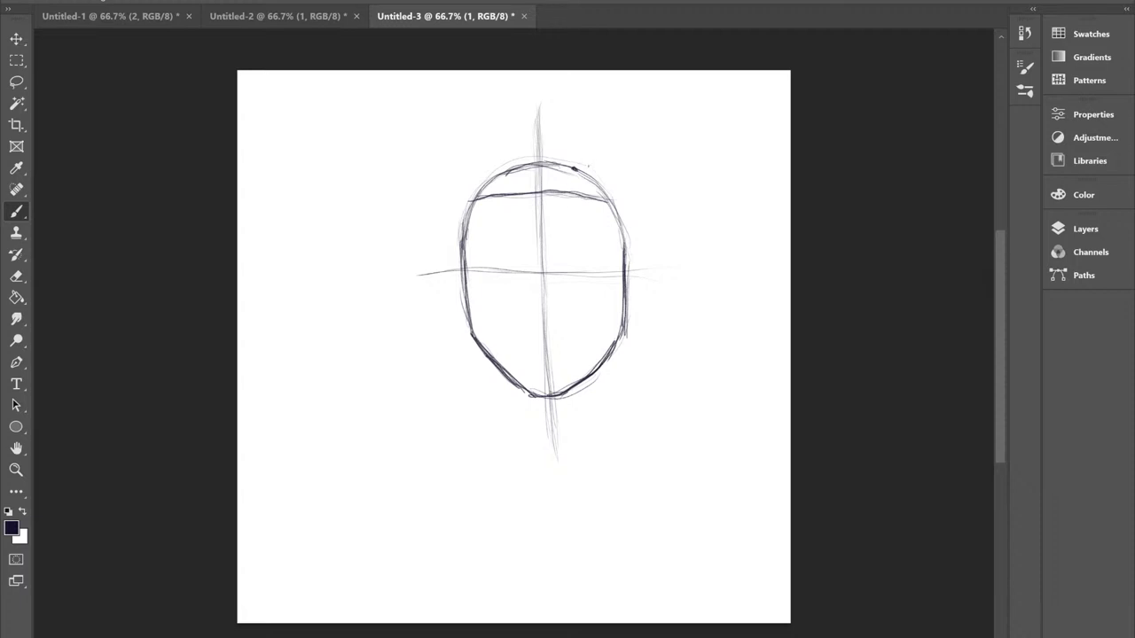
{"action": "mouse_move", "coordinate": [575, 169]}
{"action": "left_mouse_down"}
{"action": "mouse_move", "coordinate": [576, 199]}
{"action": "mouse_move", "coordinate": [564, 156]}
{"action": "left_mouse_up"}
{"action": "left_click_drag", "start_coordinate": [574, 170], "coordinate": [593, 174]}
Draw hair sweeping from the parting over the left side of the head, with inner and outer edges flowing past the jaw.
{"action": "mouse_move", "coordinate": [574, 193]}
{"action": "left_mouse_down"}
{"action": "mouse_move", "coordinate": [488, 200]}
{"action": "mouse_move", "coordinate": [496, 312]}
{"action": "mouse_move", "coordinate": [436, 422]}
{"action": "left_mouse_up"}
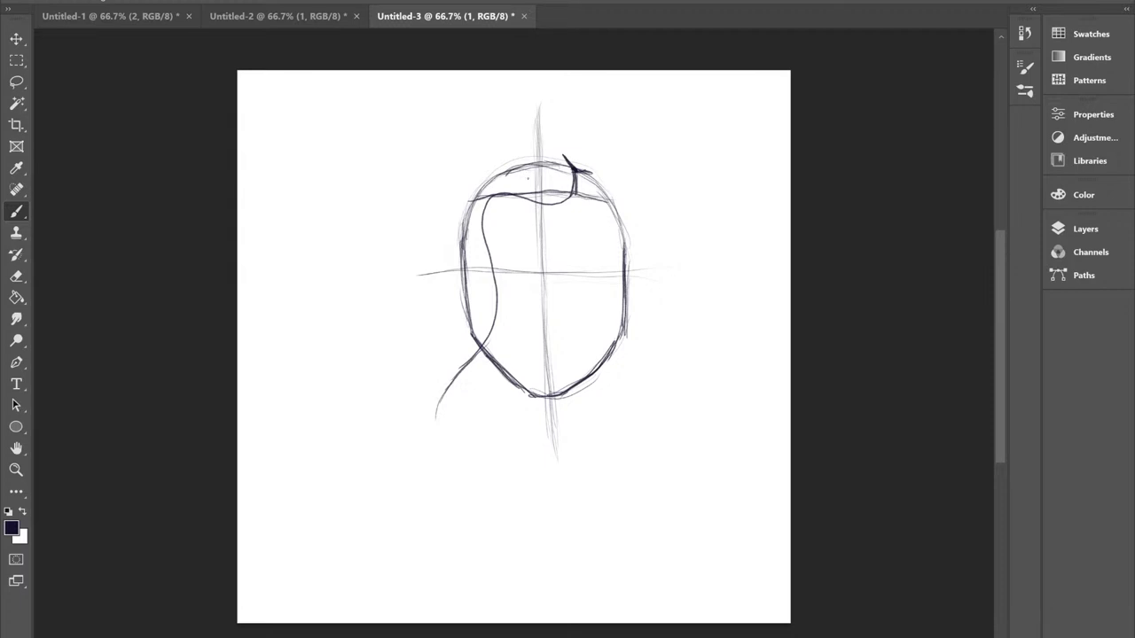
{"action": "mouse_move", "coordinate": [564, 157]}
{"action": "left_mouse_down"}
{"action": "mouse_move", "coordinate": [497, 144]}
{"action": "mouse_move", "coordinate": [467, 158]}
{"action": "mouse_move", "coordinate": [564, 159]}
{"action": "mouse_move", "coordinate": [521, 142]}
{"action": "mouse_move", "coordinate": [452, 169]}
{"action": "mouse_move", "coordinate": [433, 211]}
{"action": "left_mouse_up"}
{"action": "mouse_move", "coordinate": [480, 153]}
{"action": "left_mouse_down"}
{"action": "mouse_move", "coordinate": [431, 218]}
{"action": "mouse_move", "coordinate": [443, 321]}
{"action": "left_mouse_up"}
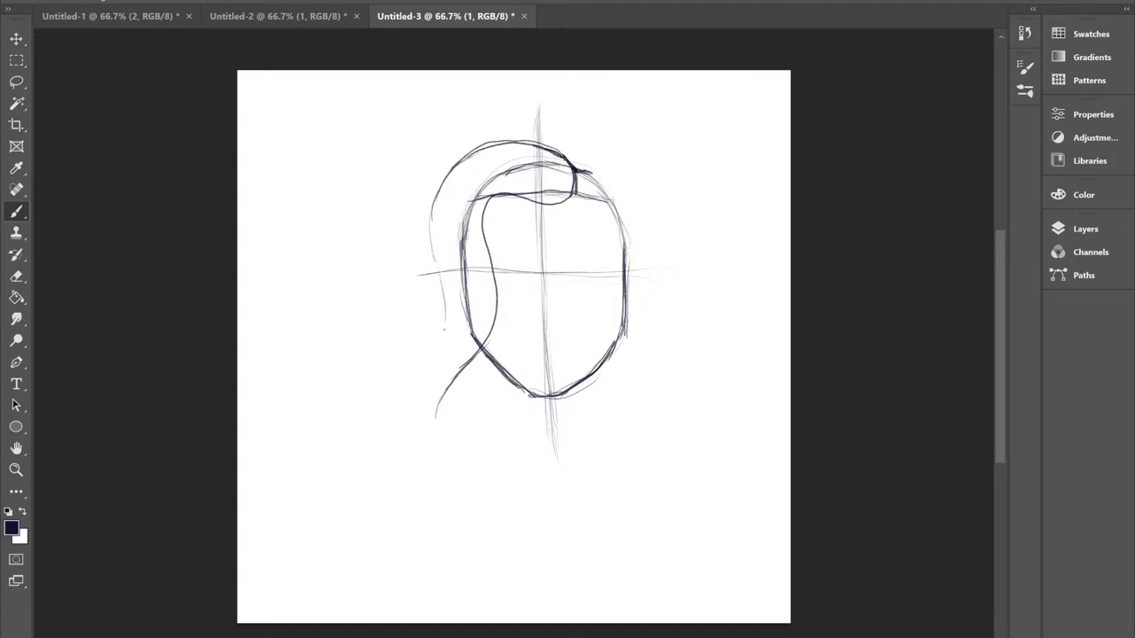
{"action": "mouse_move", "coordinate": [482, 147]}
{"action": "left_mouse_down"}
{"action": "mouse_move", "coordinate": [457, 167]}
{"action": "mouse_move", "coordinate": [436, 272]}
{"action": "mouse_move", "coordinate": [438, 347]}
{"action": "left_mouse_up"}
{"action": "mouse_move", "coordinate": [431, 223]}
{"action": "left_mouse_down"}
{"action": "mouse_move", "coordinate": [436, 290]}
{"action": "mouse_move", "coordinate": [407, 428]}
{"action": "left_mouse_up"}
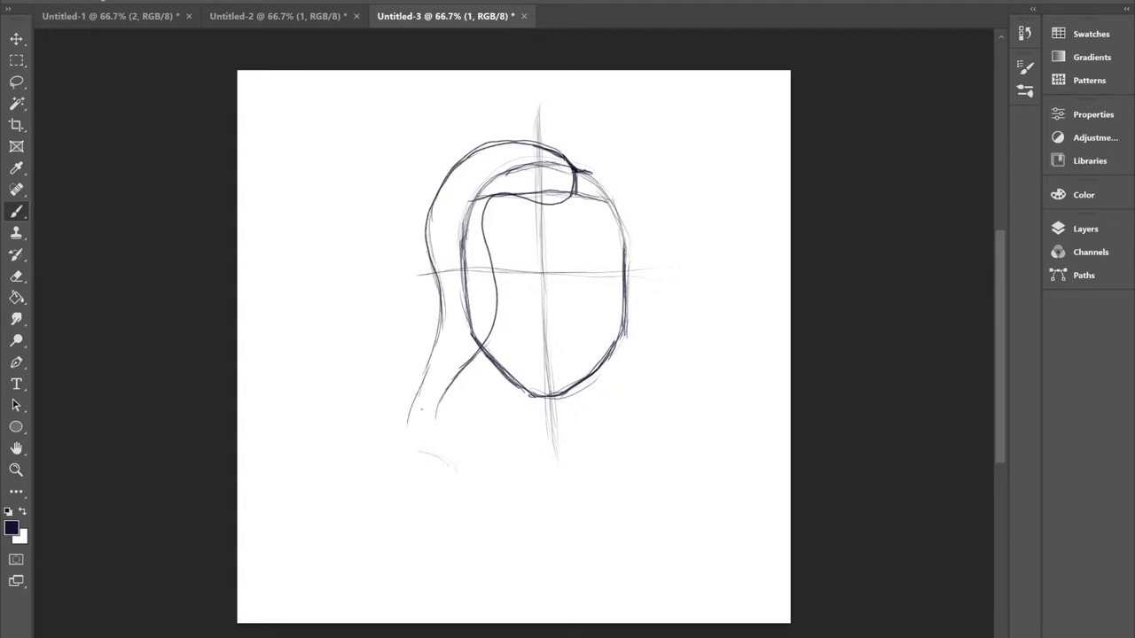
Sketch a small round head with straight hair in the canvas's lower-left corner and erase it.
{"action": "mouse_move", "coordinate": [351, 556]}
{"action": "left_mouse_down"}
{"action": "mouse_move", "coordinate": [285, 529]}
{"action": "mouse_move", "coordinate": [337, 487]}
{"action": "mouse_move", "coordinate": [377, 557]}
{"action": "mouse_move", "coordinate": [323, 581]}
{"action": "mouse_move", "coordinate": [284, 532]}
{"action": "mouse_move", "coordinate": [347, 507]}
{"action": "left_mouse_up"}
{"action": "mouse_move", "coordinate": [264, 495]}
{"action": "left_mouse_down"}
{"action": "mouse_move", "coordinate": [262, 525]}
{"action": "mouse_move", "coordinate": [303, 605]}
{"action": "mouse_move", "coordinate": [300, 560]}
{"action": "mouse_move", "coordinate": [390, 498]}
{"action": "mouse_move", "coordinate": [372, 603]}
{"action": "mouse_move", "coordinate": [360, 572]}
{"action": "mouse_move", "coordinate": [324, 594]}
{"action": "mouse_move", "coordinate": [337, 593]}
{"action": "left_mouse_up"}
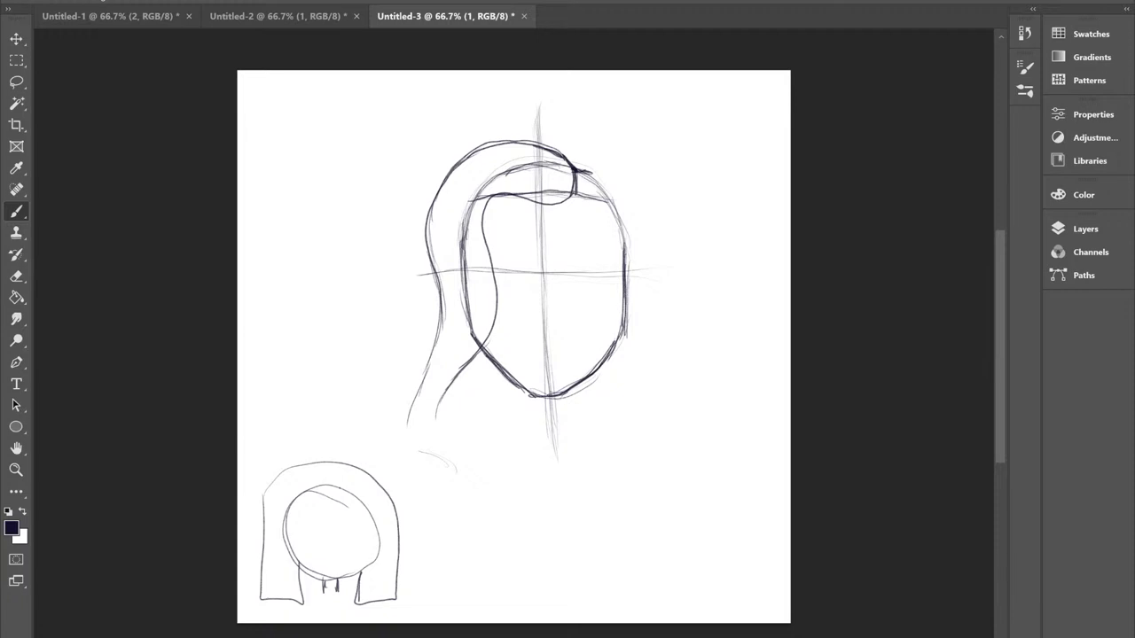
{"action": "key", "text": "e"}
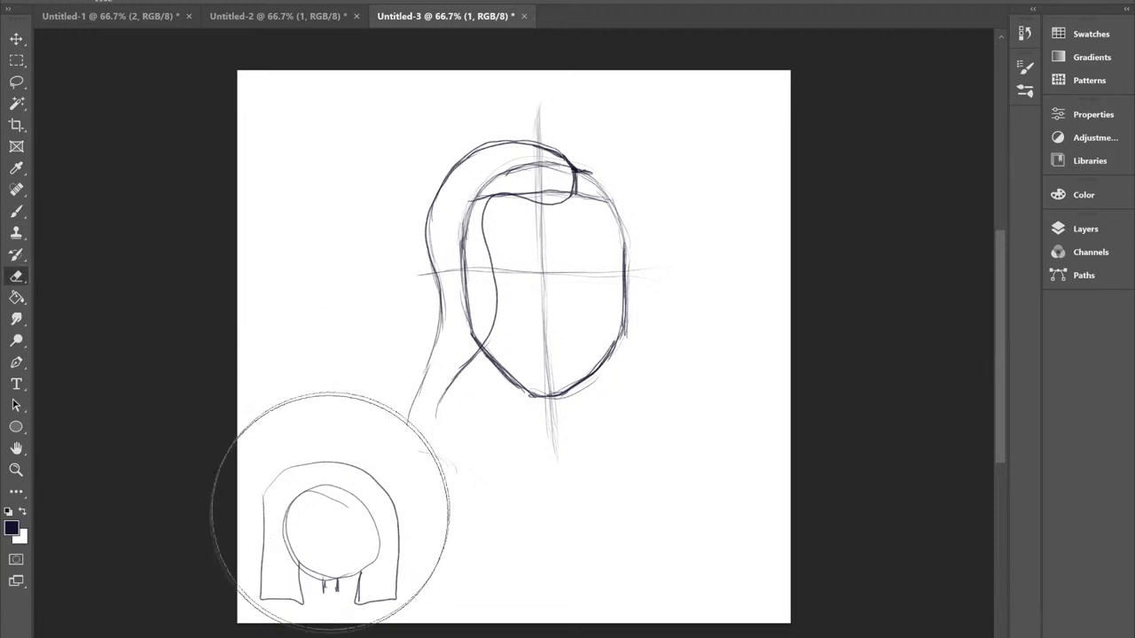
{"action": "left_click", "coordinate": [317, 536]}
{"action": "mouse_move", "coordinate": [317, 537]}
{"action": "left_mouse_down"}
{"action": "mouse_move", "coordinate": [301, 532]}
{"action": "mouse_move", "coordinate": [329, 545]}
{"action": "left_mouse_up"}
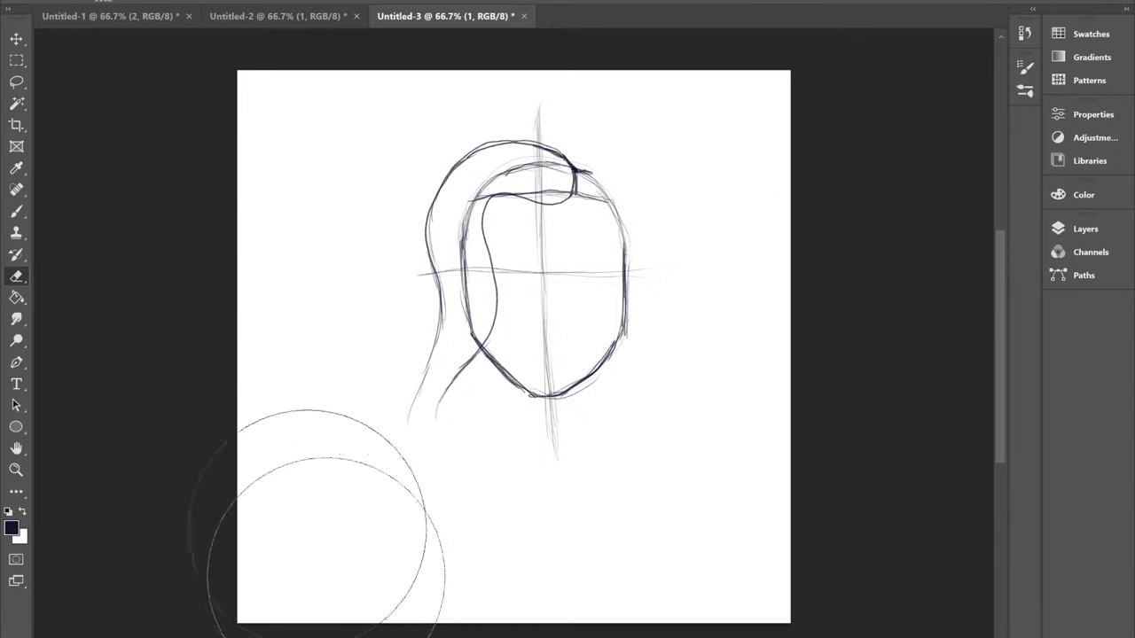
Brush an outward-flowing strand on the left hair and rough in wavy ends below the jaw.
{"action": "key", "text": "b"}
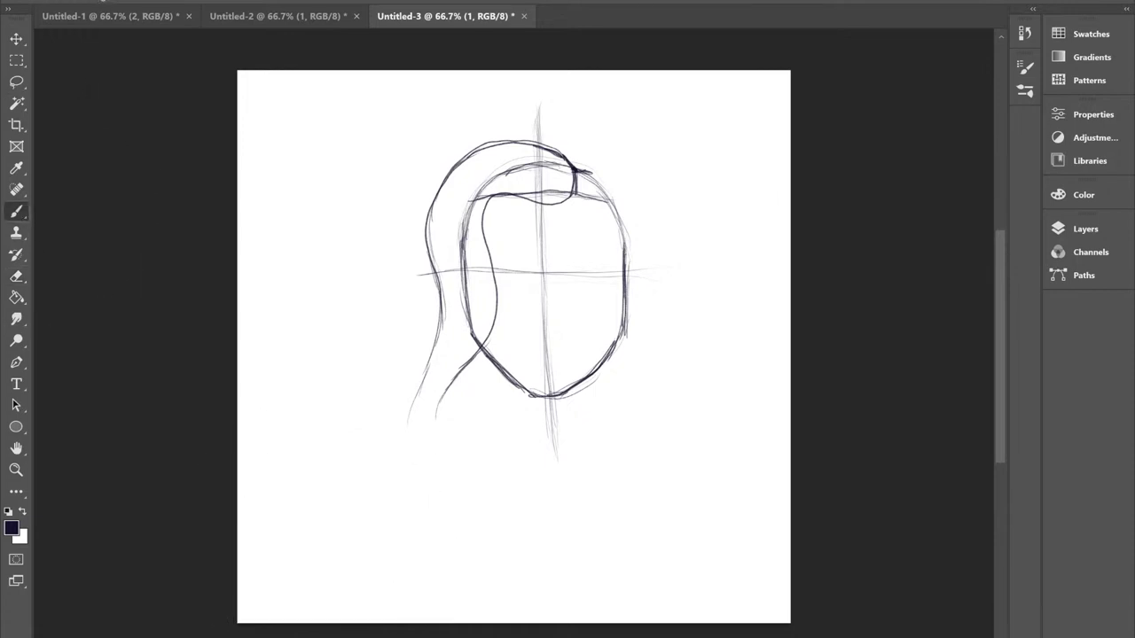
{"action": "left_click_drag", "start_coordinate": [438, 301], "coordinate": [374, 411]}
{"action": "mouse_move", "coordinate": [422, 340]}
{"action": "left_mouse_down"}
{"action": "mouse_move", "coordinate": [375, 437]}
{"action": "mouse_move", "coordinate": [477, 450]}
{"action": "left_mouse_up"}
{"action": "mouse_move", "coordinate": [479, 355]}
{"action": "left_mouse_down"}
{"action": "mouse_move", "coordinate": [487, 415]}
{"action": "mouse_move", "coordinate": [476, 485]}
{"action": "left_mouse_up"}
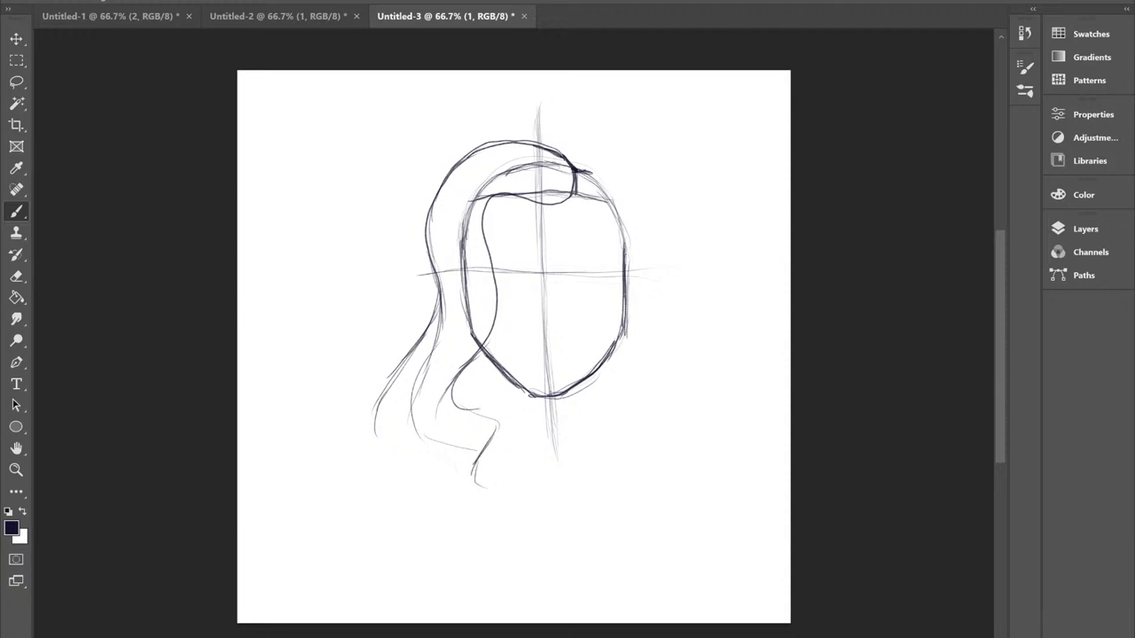
Build up the wavy left lock with repeated S-shaped strokes that taper into a curled tip.
{"action": "mouse_move", "coordinate": [490, 420]}
{"action": "left_mouse_down"}
{"action": "mouse_move", "coordinate": [461, 407]}
{"action": "mouse_move", "coordinate": [426, 429]}
{"action": "left_mouse_up"}
{"action": "left_click_drag", "start_coordinate": [447, 430], "coordinate": [491, 431]}
{"action": "left_click_drag", "start_coordinate": [452, 370], "coordinate": [422, 432]}
{"action": "left_click_drag", "start_coordinate": [484, 333], "coordinate": [422, 404]}
{"action": "left_click_drag", "start_coordinate": [470, 341], "coordinate": [424, 386]}
{"action": "mouse_move", "coordinate": [493, 266]}
{"action": "left_mouse_down"}
{"action": "mouse_move", "coordinate": [470, 344]}
{"action": "mouse_move", "coordinate": [425, 416]}
{"action": "left_mouse_up"}
{"action": "left_click_drag", "start_coordinate": [450, 420], "coordinate": [482, 461]}
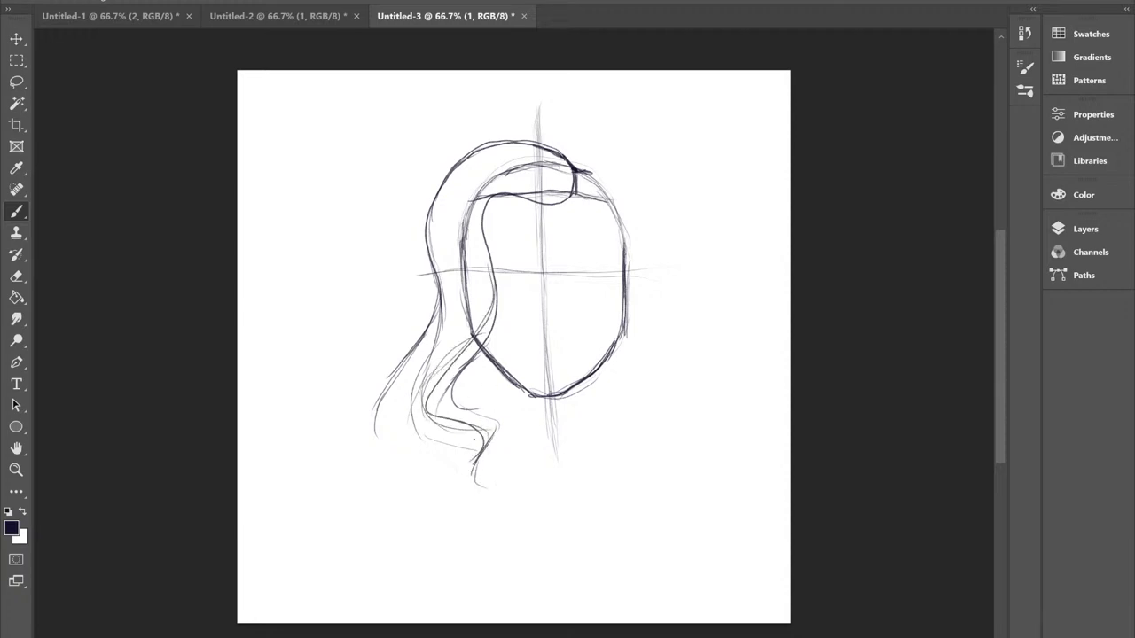
{"action": "mouse_move", "coordinate": [452, 383]}
{"action": "left_mouse_down"}
{"action": "mouse_move", "coordinate": [488, 468]}
{"action": "mouse_move", "coordinate": [476, 485]}
{"action": "mouse_move", "coordinate": [478, 451]}
{"action": "mouse_move", "coordinate": [417, 448]}
{"action": "mouse_move", "coordinate": [398, 434]}
{"action": "mouse_move", "coordinate": [442, 351]}
{"action": "left_mouse_up"}
{"action": "left_click_drag", "start_coordinate": [397, 435], "coordinate": [470, 295]}
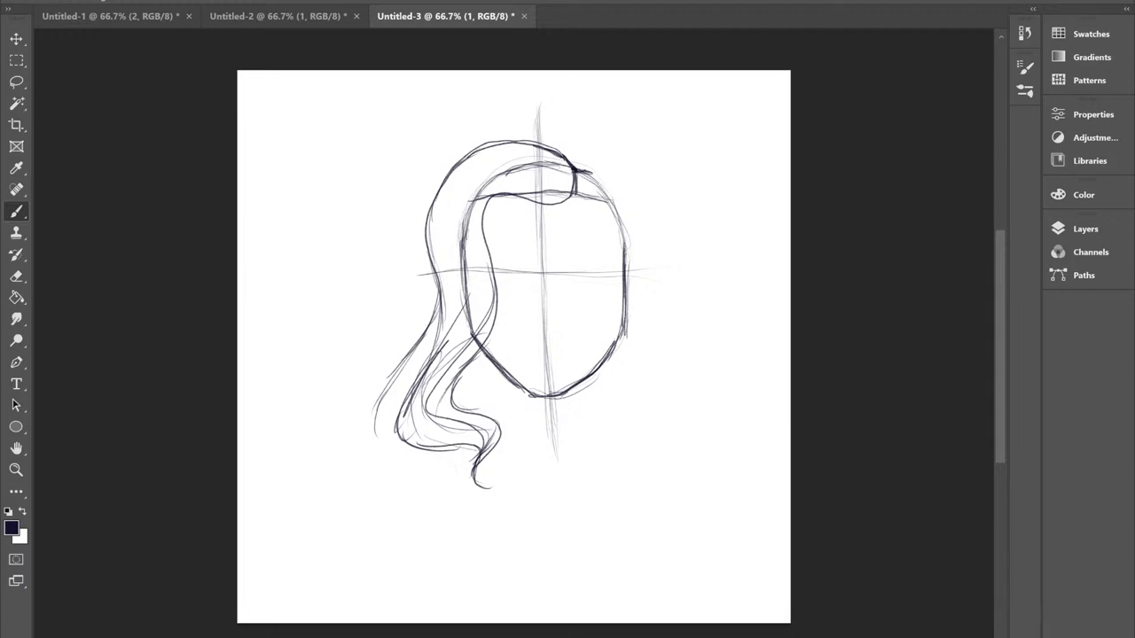
Draw the outer hair contour on the head's right side, the ear, and a strand falling behind the ear.
{"action": "mouse_move", "coordinate": [597, 176]}
{"action": "left_mouse_down"}
{"action": "mouse_move", "coordinate": [647, 230]}
{"action": "mouse_move", "coordinate": [651, 280]}
{"action": "left_mouse_up"}
{"action": "mouse_move", "coordinate": [626, 275]}
{"action": "left_mouse_down"}
{"action": "mouse_move", "coordinate": [647, 282]}
{"action": "mouse_move", "coordinate": [631, 321]}
{"action": "mouse_move", "coordinate": [645, 280]}
{"action": "left_mouse_up"}
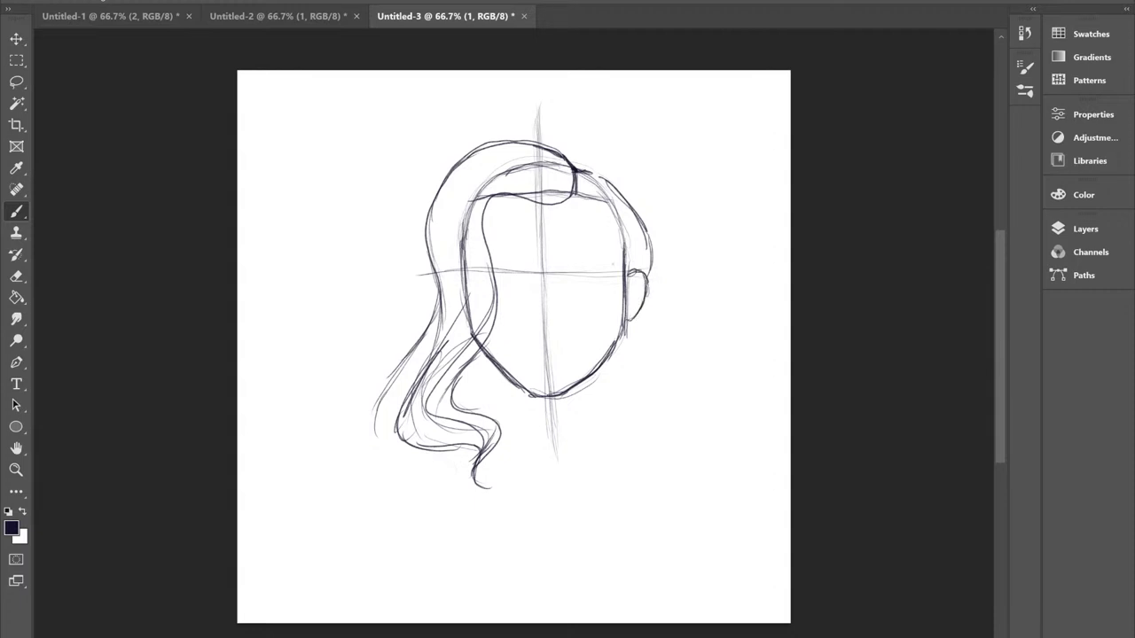
{"action": "left_click_drag", "start_coordinate": [626, 321], "coordinate": [637, 378]}
{"action": "left_click_drag", "start_coordinate": [628, 319], "coordinate": [647, 396]}
{"action": "left_click_drag", "start_coordinate": [627, 320], "coordinate": [651, 405]}
{"action": "left_click_drag", "start_coordinate": [645, 233], "coordinate": [650, 270]}
{"action": "left_click_drag", "start_coordinate": [635, 213], "coordinate": [649, 236]}
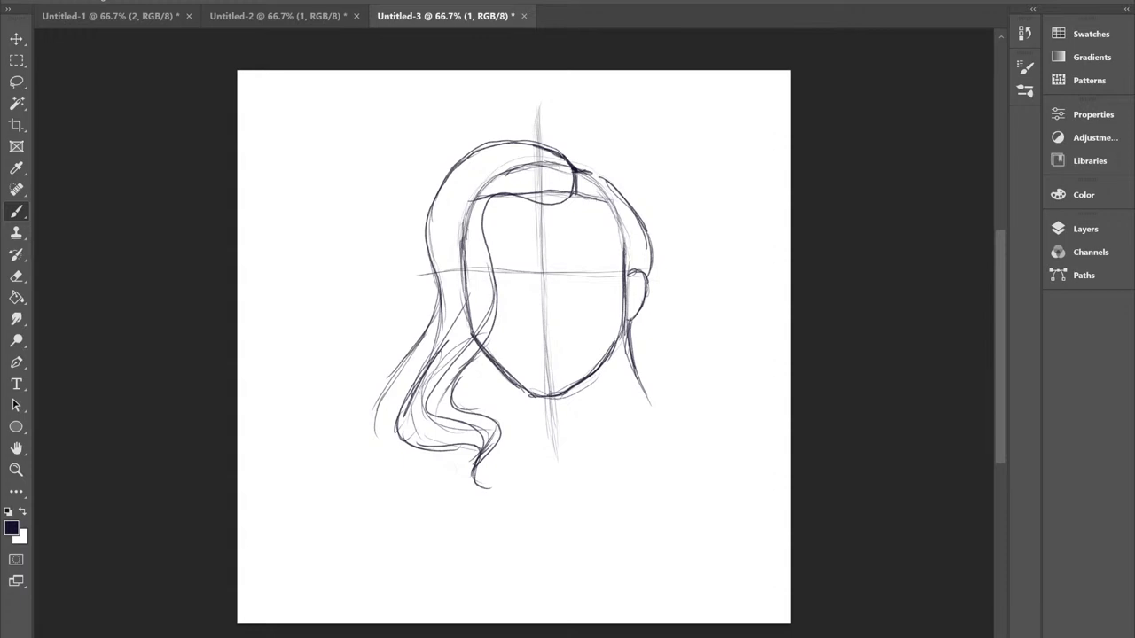
Darken the right hairline from the parting around the temple and down the side of the face.
{"action": "mouse_move", "coordinate": [608, 201]}
{"action": "left_mouse_down"}
{"action": "mouse_move", "coordinate": [626, 248]}
{"action": "mouse_move", "coordinate": [624, 237]}
{"action": "left_mouse_up"}
{"action": "left_click_drag", "start_coordinate": [619, 236], "coordinate": [624, 259]}
{"action": "left_click_drag", "start_coordinate": [612, 209], "coordinate": [624, 237]}
{"action": "mouse_move", "coordinate": [617, 228]}
{"action": "left_mouse_down"}
{"action": "mouse_move", "coordinate": [628, 262]}
{"action": "mouse_move", "coordinate": [621, 230]}
{"action": "mouse_move", "coordinate": [569, 197]}
{"action": "left_mouse_up"}
Sketch the right lock below the jaw with curved inner strands that converge in a pointed tip.
{"action": "mouse_move", "coordinate": [642, 391]}
{"action": "left_mouse_down"}
{"action": "mouse_move", "coordinate": [663, 429]}
{"action": "mouse_move", "coordinate": [657, 459]}
{"action": "left_mouse_up"}
{"action": "left_click_drag", "start_coordinate": [624, 401], "coordinate": [647, 422]}
{"action": "left_click_drag", "start_coordinate": [601, 374], "coordinate": [632, 429]}
{"action": "mouse_move", "coordinate": [575, 397]}
{"action": "left_mouse_down"}
{"action": "mouse_move", "coordinate": [600, 429]}
{"action": "mouse_move", "coordinate": [654, 450]}
{"action": "left_mouse_up"}
{"action": "left_click_drag", "start_coordinate": [587, 420], "coordinate": [639, 443]}
{"action": "mouse_move", "coordinate": [578, 396]}
{"action": "left_mouse_down"}
{"action": "mouse_move", "coordinate": [586, 422]}
{"action": "mouse_move", "coordinate": [618, 438]}
{"action": "left_mouse_up"}
{"action": "left_click_drag", "start_coordinate": [589, 367], "coordinate": [602, 421]}
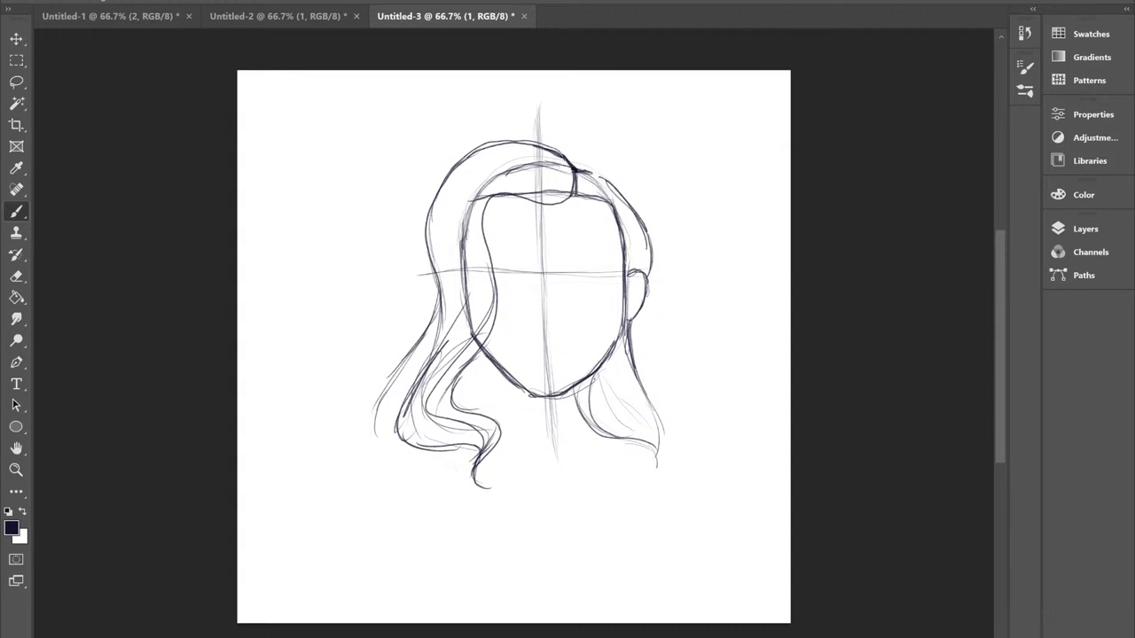
{"action": "left_click_drag", "start_coordinate": [589, 388], "coordinate": [618, 441]}
{"action": "left_click_drag", "start_coordinate": [594, 379], "coordinate": [595, 420]}
{"action": "mouse_move", "coordinate": [606, 375]}
{"action": "left_mouse_down"}
{"action": "mouse_move", "coordinate": [648, 435]}
{"action": "mouse_move", "coordinate": [656, 477]}
{"action": "left_mouse_up"}
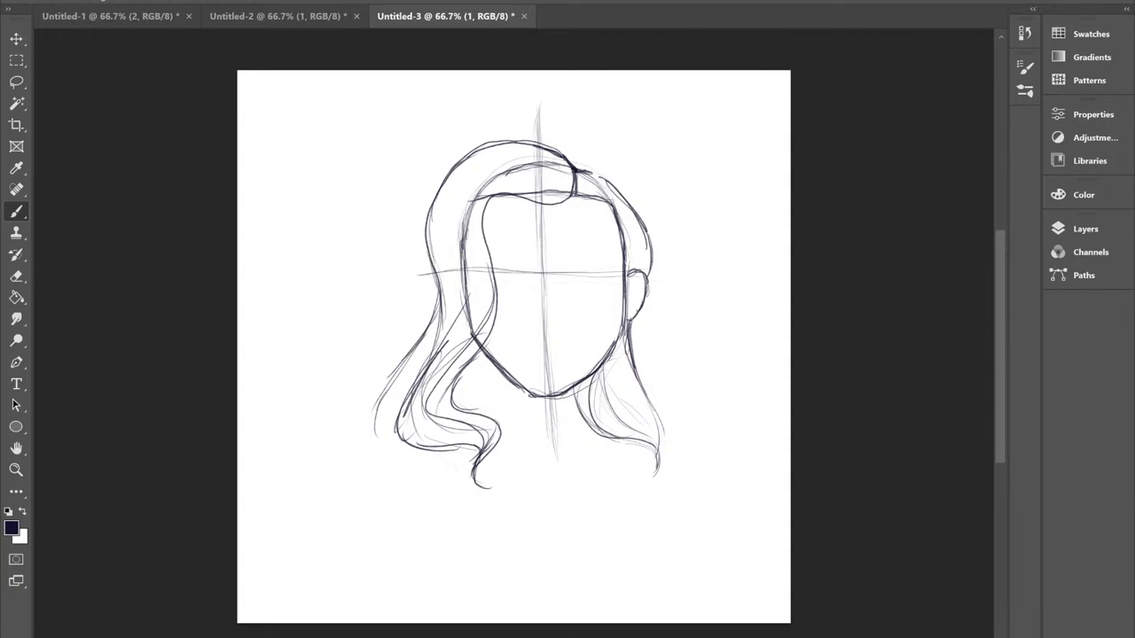
Add curved inner strands running from the hair parting down the left lock and along the right temple.
{"action": "mouse_move", "coordinate": [565, 201]}
{"action": "left_mouse_down"}
{"action": "mouse_move", "coordinate": [562, 187]}
{"action": "mouse_move", "coordinate": [459, 188]}
{"action": "mouse_move", "coordinate": [484, 283]}
{"action": "left_mouse_up"}
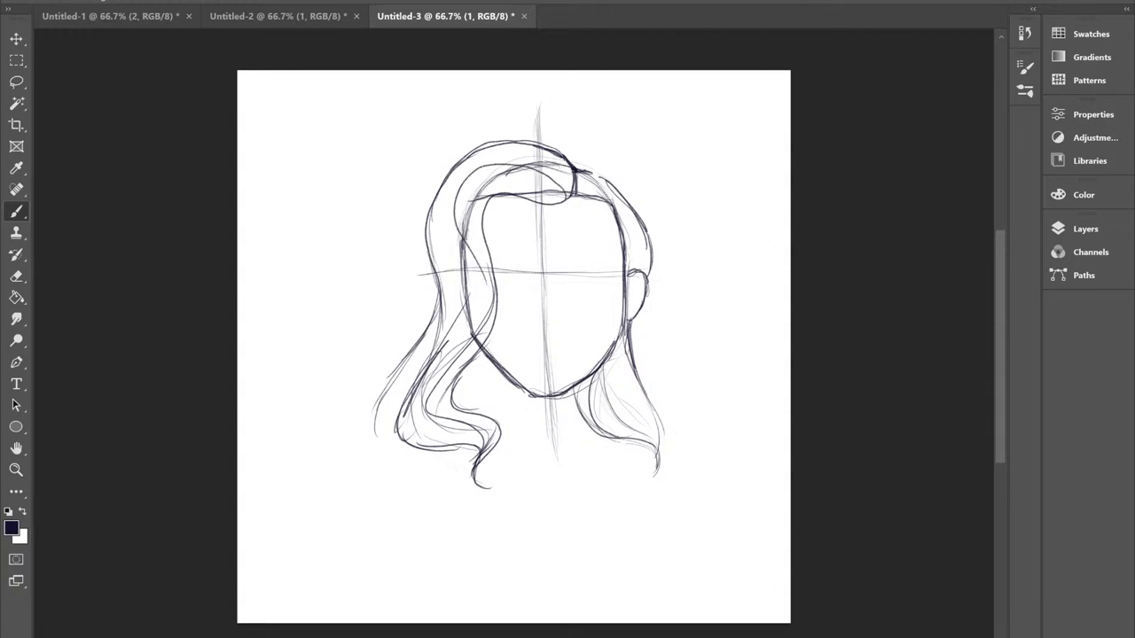
{"action": "mouse_move", "coordinate": [559, 182]}
{"action": "left_mouse_down"}
{"action": "mouse_move", "coordinate": [526, 169]}
{"action": "mouse_move", "coordinate": [455, 208]}
{"action": "mouse_move", "coordinate": [493, 309]}
{"action": "mouse_move", "coordinate": [461, 347]}
{"action": "left_mouse_up"}
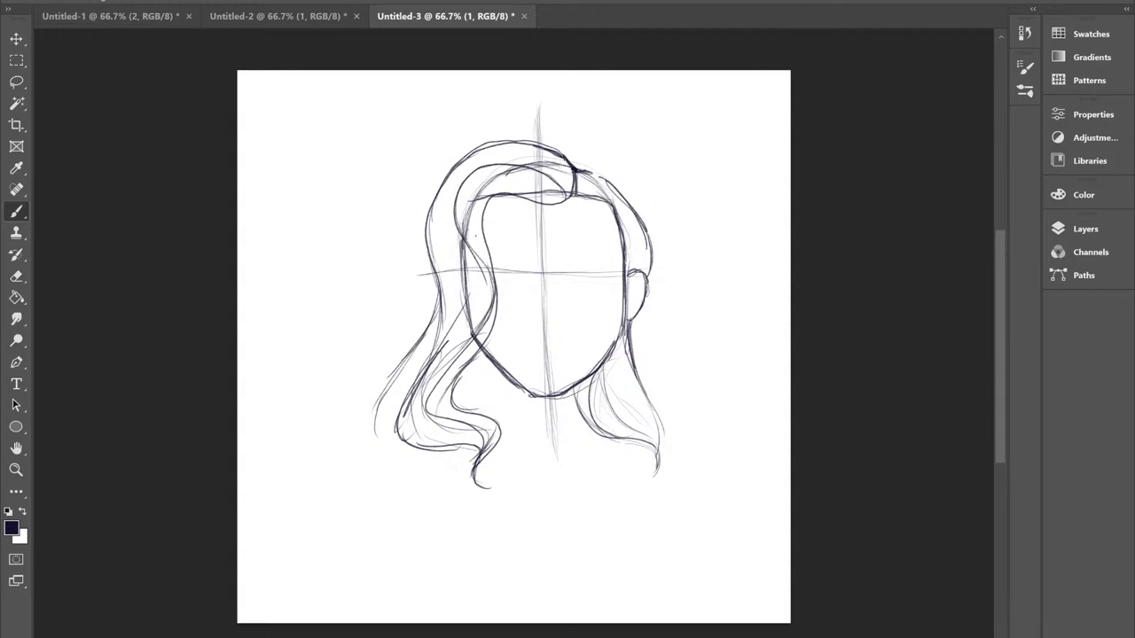
{"action": "mouse_move", "coordinate": [571, 190]}
{"action": "left_mouse_down"}
{"action": "mouse_move", "coordinate": [612, 187]}
{"action": "mouse_move", "coordinate": [626, 261]}
{"action": "mouse_move", "coordinate": [620, 229]}
{"action": "left_mouse_up"}
{"action": "left_click_drag", "start_coordinate": [459, 379], "coordinate": [493, 421]}
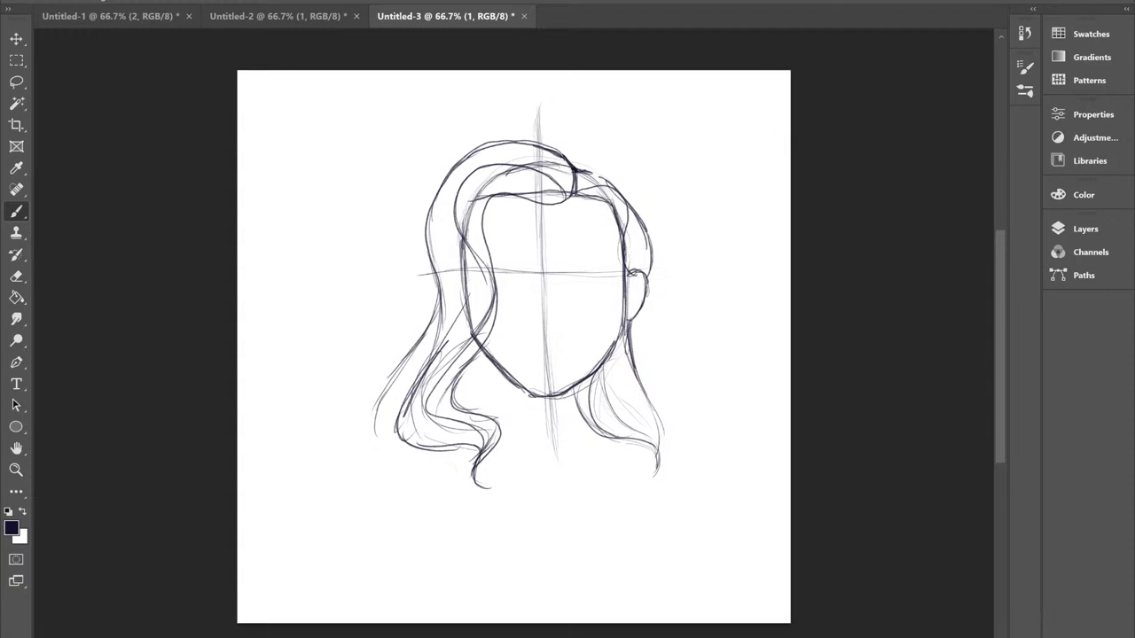
Sketch a separate example of a pointed, forked hair tip in the empty canvas area beside the head's upper left.
{"action": "mouse_move", "coordinate": [390, 114]}
{"action": "left_mouse_down"}
{"action": "mouse_move", "coordinate": [327, 185]}
{"action": "mouse_move", "coordinate": [315, 217]}
{"action": "mouse_move", "coordinate": [379, 209]}
{"action": "mouse_move", "coordinate": [361, 151]}
{"action": "mouse_move", "coordinate": [313, 216]}
{"action": "left_mouse_up"}
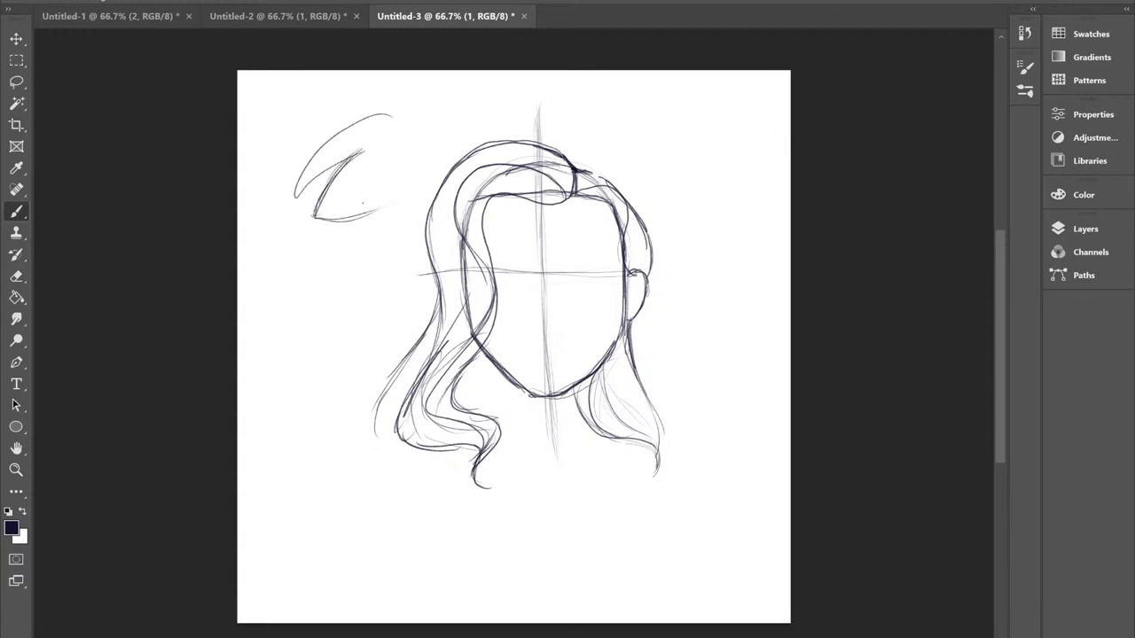
{"action": "mouse_move", "coordinate": [398, 200]}
{"action": "left_mouse_down"}
{"action": "mouse_move", "coordinate": [339, 220]}
{"action": "mouse_move", "coordinate": [348, 158]}
{"action": "mouse_move", "coordinate": [298, 195]}
{"action": "left_mouse_up"}
{"action": "left_click_drag", "start_coordinate": [333, 135], "coordinate": [296, 195]}
{"action": "left_click_drag", "start_coordinate": [390, 115], "coordinate": [296, 190]}
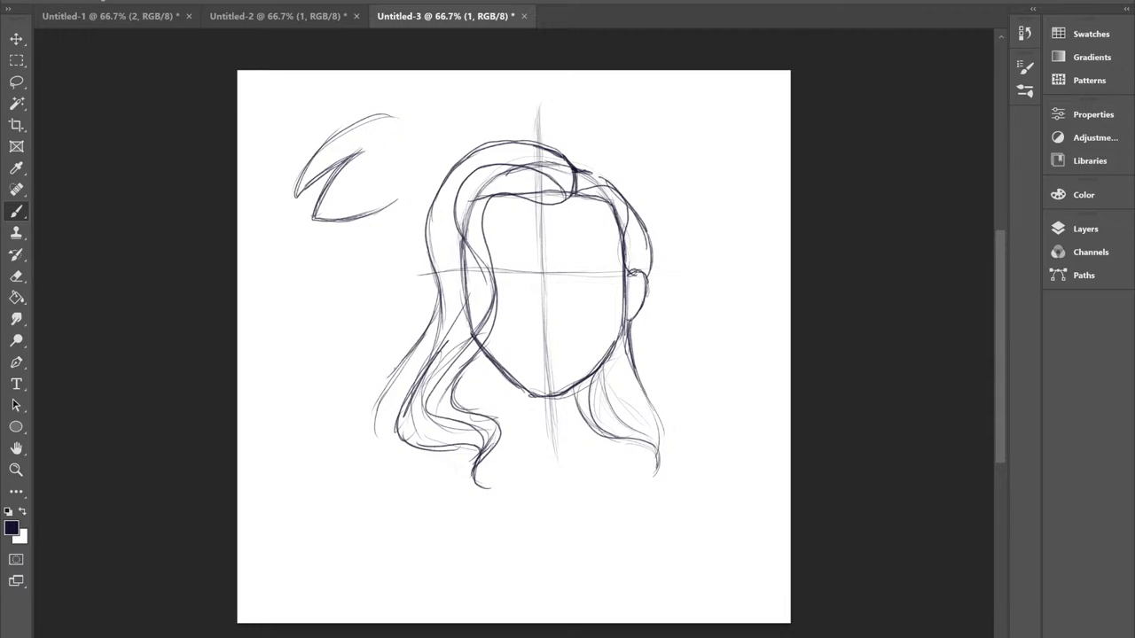
Extend the outer edge of the left hair lock into a darker, curled tip.
{"action": "mouse_move", "coordinate": [399, 367]}
{"action": "left_mouse_down"}
{"action": "mouse_move", "coordinate": [365, 410]}
{"action": "mouse_move", "coordinate": [358, 449]}
{"action": "left_mouse_up"}
{"action": "left_click_drag", "start_coordinate": [378, 410], "coordinate": [362, 450]}
{"action": "mouse_move", "coordinate": [399, 369]}
{"action": "left_mouse_down"}
{"action": "mouse_move", "coordinate": [358, 436]}
{"action": "mouse_move", "coordinate": [381, 385]}
{"action": "mouse_move", "coordinate": [356, 419]}
{"action": "left_mouse_up"}
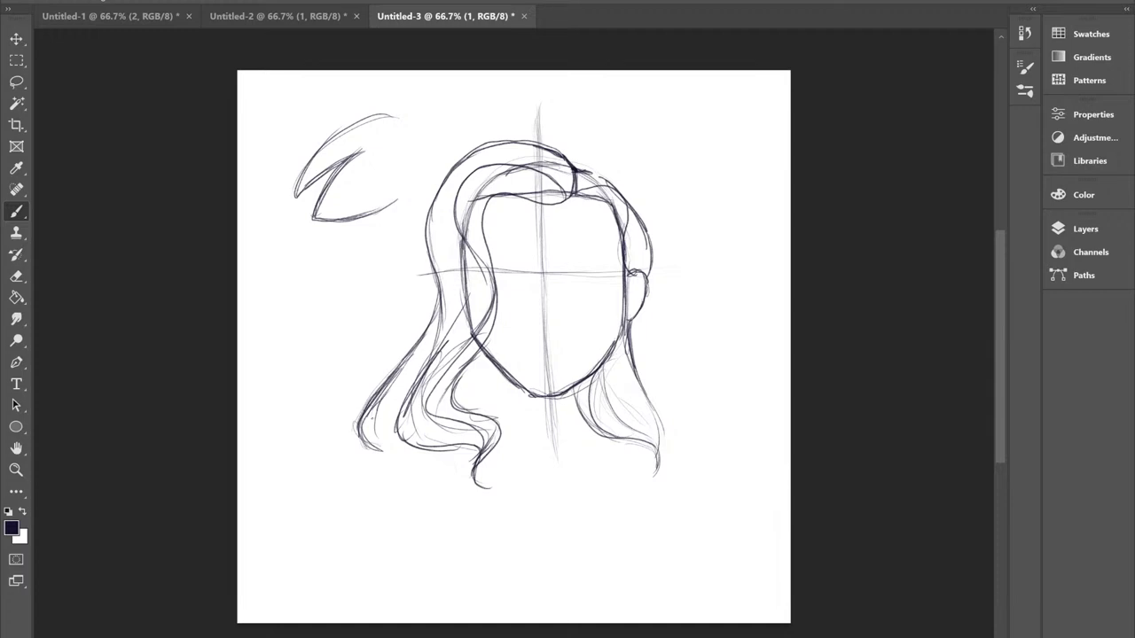
Darken the strand below the ear and add flowing strands along the face's left edge toward the jaw.
{"action": "left_click_drag", "start_coordinate": [626, 323], "coordinate": [635, 367]}
{"action": "mouse_move", "coordinate": [557, 202]}
{"action": "left_mouse_down"}
{"action": "mouse_move", "coordinate": [525, 197]}
{"action": "mouse_move", "coordinate": [471, 239]}
{"action": "mouse_move", "coordinate": [503, 301]}
{"action": "left_mouse_up"}
{"action": "left_click_drag", "start_coordinate": [495, 252], "coordinate": [490, 326]}
{"action": "left_click_drag", "start_coordinate": [505, 280], "coordinate": [471, 334]}
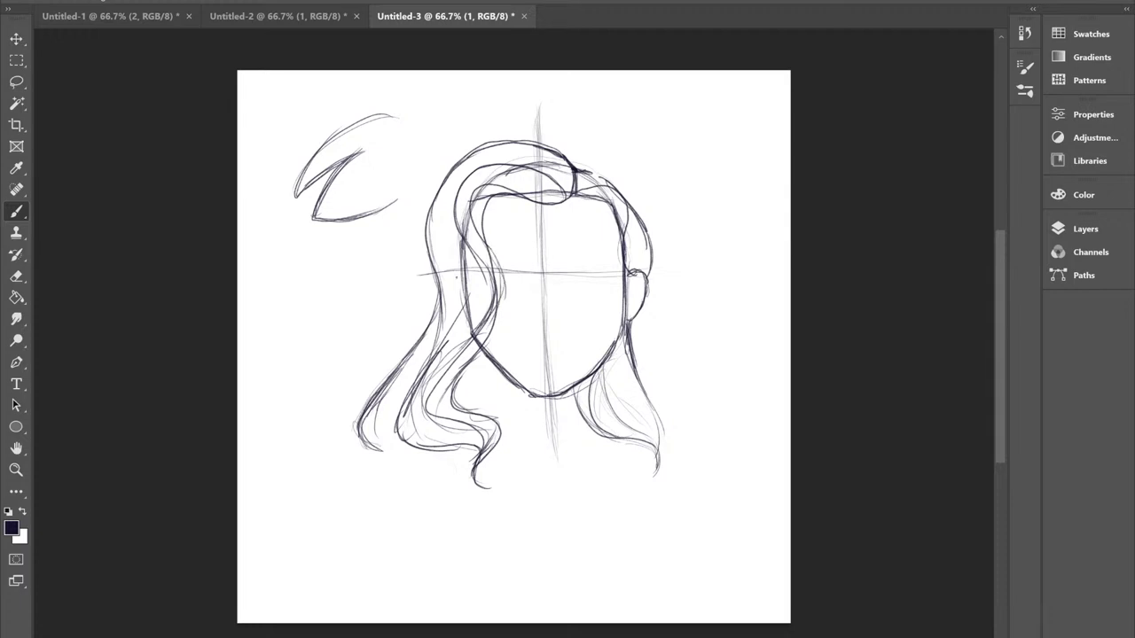
{"action": "left_click_drag", "start_coordinate": [506, 285], "coordinate": [470, 365]}
In Untitled-1, sketch a protruding muzzle angled to the right from the face's centre line below the eyes.
{"action": "left_click", "coordinate": [129, 16]}
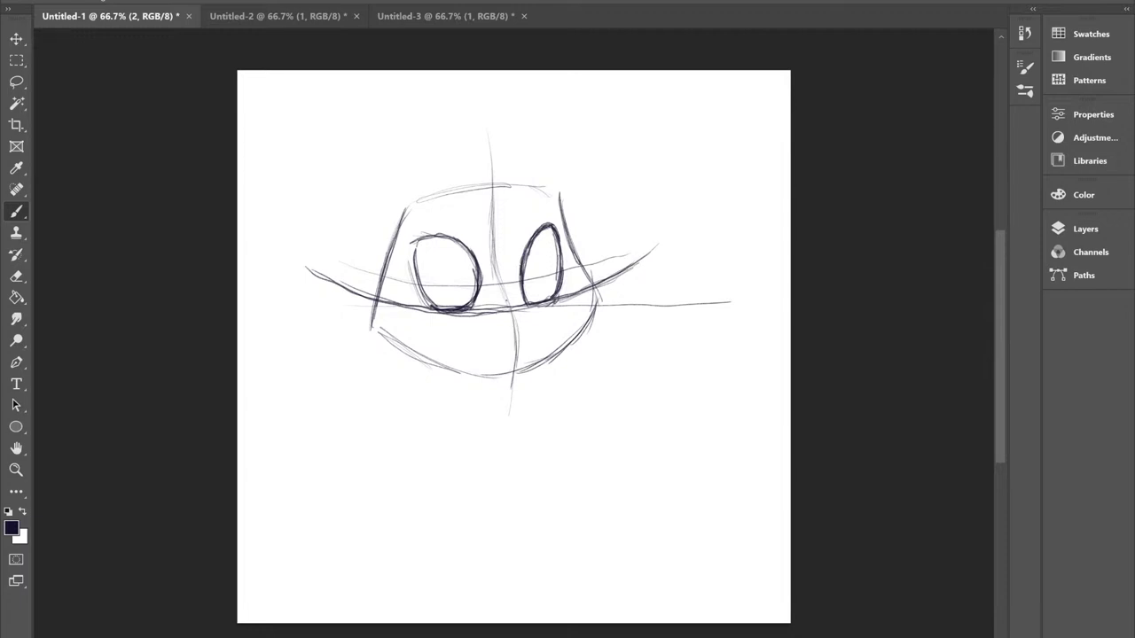
{"action": "left_click_drag", "start_coordinate": [414, 243], "coordinate": [411, 266]}
{"action": "mouse_move", "coordinate": [516, 307]}
{"action": "left_mouse_down"}
{"action": "mouse_move", "coordinate": [602, 334]}
{"action": "mouse_move", "coordinate": [578, 335]}
{"action": "mouse_move", "coordinate": [567, 376]}
{"action": "mouse_move", "coordinate": [509, 375]}
{"action": "mouse_move", "coordinate": [525, 383]}
{"action": "left_mouse_up"}
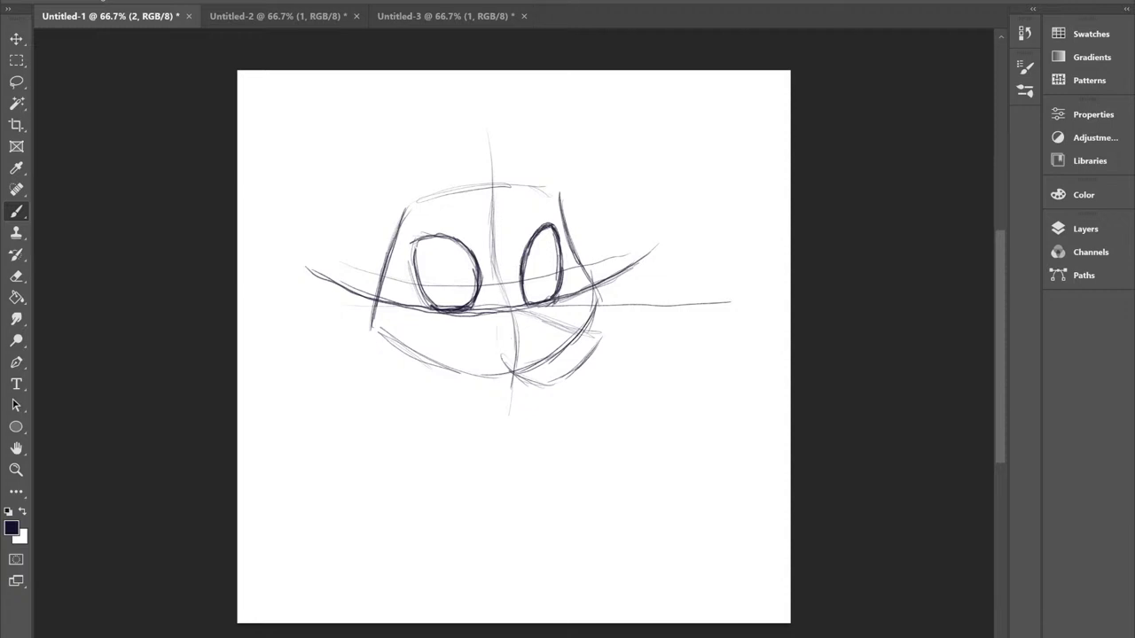
{"action": "mouse_move", "coordinate": [512, 316]}
{"action": "left_mouse_down"}
{"action": "mouse_move", "coordinate": [555, 355]}
{"action": "mouse_move", "coordinate": [536, 362]}
{"action": "mouse_move", "coordinate": [521, 330]}
{"action": "left_mouse_up"}
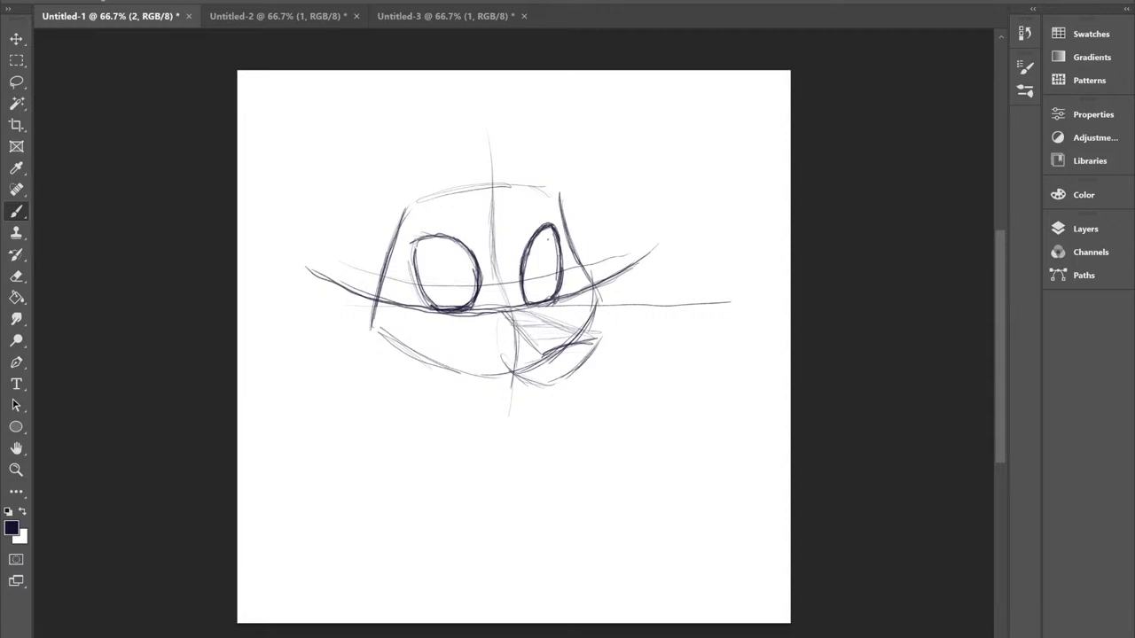
Outline the nose at the muzzle's tip as a dark tapered shape and darken the muzzle's front edge.
{"action": "left_click_drag", "start_coordinate": [596, 344], "coordinate": [561, 383]}
{"action": "mouse_move", "coordinate": [542, 353]}
{"action": "left_mouse_down"}
{"action": "mouse_move", "coordinate": [535, 369]}
{"action": "mouse_move", "coordinate": [564, 346]}
{"action": "left_mouse_up"}
{"action": "mouse_move", "coordinate": [572, 350]}
{"action": "left_mouse_down"}
{"action": "mouse_move", "coordinate": [588, 343]}
{"action": "mouse_move", "coordinate": [578, 363]}
{"action": "mouse_move", "coordinate": [541, 371]}
{"action": "left_mouse_up"}
{"action": "left_click_drag", "start_coordinate": [541, 364], "coordinate": [557, 346]}
{"action": "mouse_move", "coordinate": [553, 350]}
{"action": "left_mouse_down"}
{"action": "mouse_move", "coordinate": [537, 363]}
{"action": "mouse_move", "coordinate": [542, 374]}
{"action": "left_mouse_up"}
{"action": "mouse_move", "coordinate": [540, 353]}
{"action": "left_mouse_down"}
{"action": "mouse_move", "coordinate": [592, 344]}
{"action": "mouse_move", "coordinate": [585, 362]}
{"action": "mouse_move", "coordinate": [571, 345]}
{"action": "mouse_move", "coordinate": [599, 338]}
{"action": "left_mouse_up"}
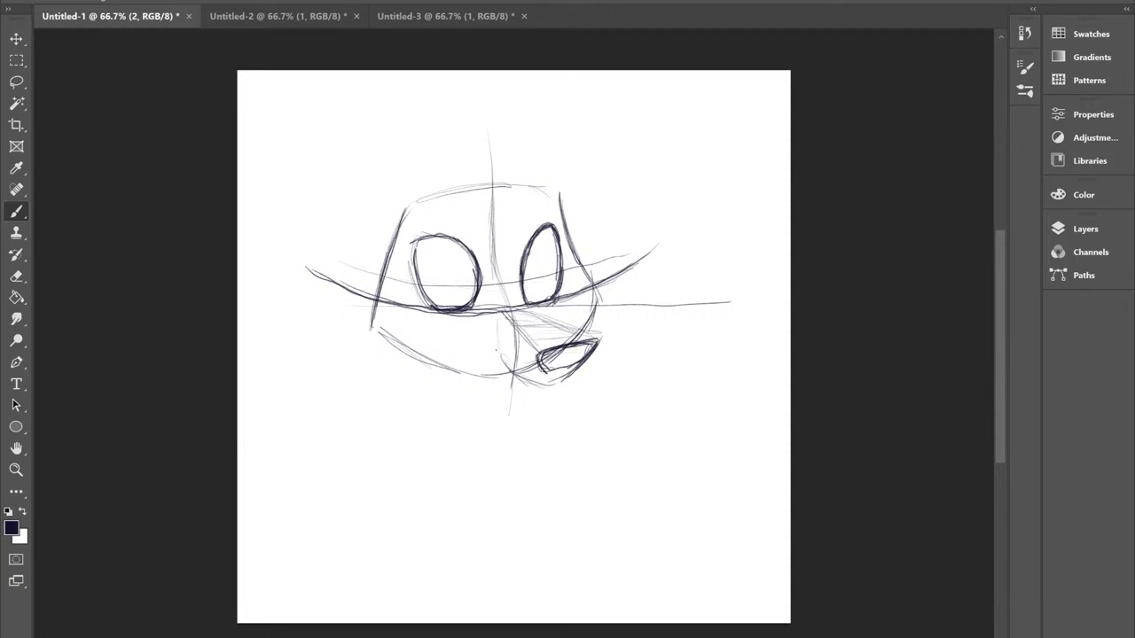
{"action": "left_click_drag", "start_coordinate": [578, 366], "coordinate": [553, 385]}
Draw a separate side-view muzzle below the head, with a brow step, flat bridge, nose tip and mouth line.
{"action": "left_click_drag", "start_coordinate": [418, 432], "coordinate": [346, 425]}
{"action": "mouse_move", "coordinate": [431, 434]}
{"action": "left_mouse_down"}
{"action": "mouse_move", "coordinate": [404, 480]}
{"action": "mouse_move", "coordinate": [330, 492]}
{"action": "left_mouse_up"}
{"action": "mouse_move", "coordinate": [351, 406]}
{"action": "left_mouse_down"}
{"action": "mouse_move", "coordinate": [351, 429]}
{"action": "mouse_move", "coordinate": [415, 433]}
{"action": "left_mouse_up"}
{"action": "mouse_move", "coordinate": [350, 426]}
{"action": "left_mouse_down"}
{"action": "mouse_move", "coordinate": [429, 433]}
{"action": "mouse_move", "coordinate": [403, 479]}
{"action": "left_mouse_up"}
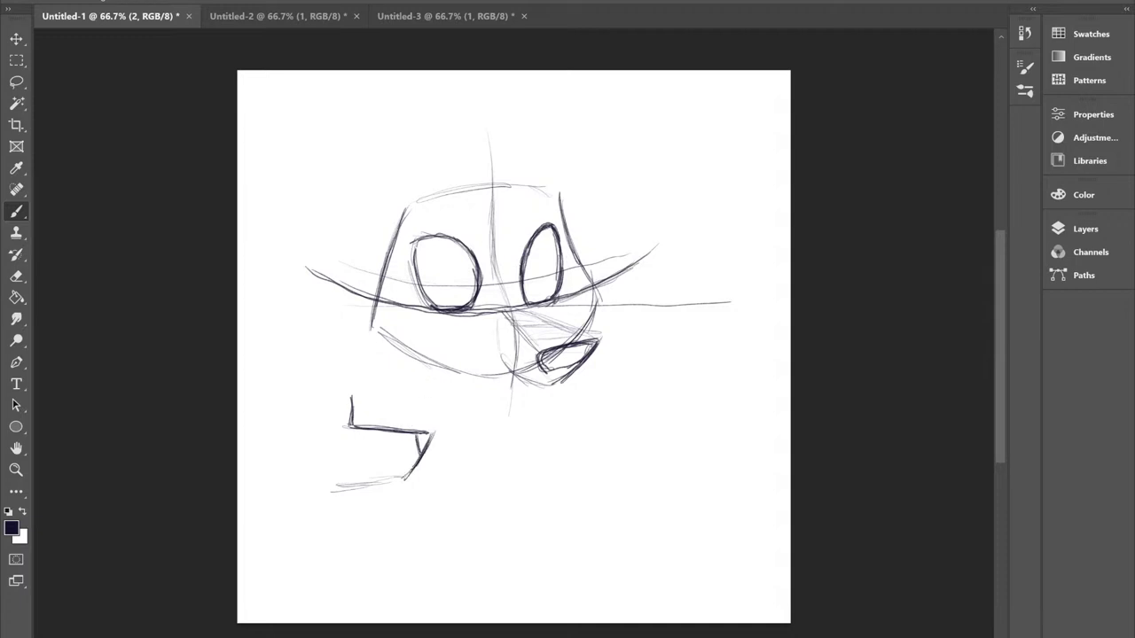
{"action": "mouse_move", "coordinate": [393, 463]}
{"action": "left_mouse_down"}
{"action": "mouse_move", "coordinate": [354, 460]}
{"action": "mouse_move", "coordinate": [390, 469]}
{"action": "mouse_move", "coordinate": [363, 469]}
{"action": "left_mouse_up"}
Darken the head's muzzle along its chin and upper edge, and add a curved cheek line beside it.
{"action": "left_click_drag", "start_coordinate": [562, 377], "coordinate": [532, 382]}
{"action": "mouse_move", "coordinate": [502, 332]}
{"action": "left_mouse_down"}
{"action": "mouse_move", "coordinate": [504, 362]}
{"action": "mouse_move", "coordinate": [488, 328]}
{"action": "mouse_move", "coordinate": [518, 381]}
{"action": "mouse_move", "coordinate": [499, 371]}
{"action": "left_mouse_up"}
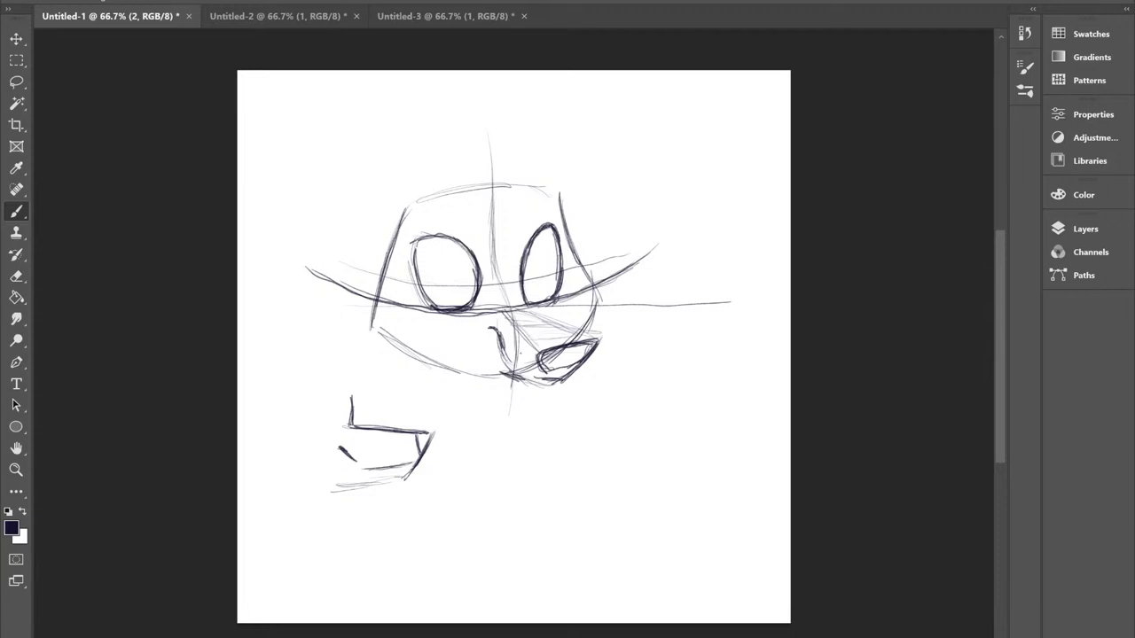
{"action": "left_click_drag", "start_coordinate": [596, 341], "coordinate": [543, 318]}
Sketch a second side-view muzzle at the canvas's lower right, with a flat bridge, nose corner, curved mouth and chin.
{"action": "mouse_move", "coordinate": [555, 447]}
{"action": "left_mouse_down"}
{"action": "mouse_move", "coordinate": [650, 447]}
{"action": "mouse_move", "coordinate": [662, 471]}
{"action": "mouse_move", "coordinate": [626, 502]}
{"action": "left_mouse_up"}
{"action": "mouse_move", "coordinate": [559, 477]}
{"action": "left_mouse_down"}
{"action": "mouse_move", "coordinate": [631, 500]}
{"action": "mouse_move", "coordinate": [599, 521]}
{"action": "mouse_move", "coordinate": [548, 508]}
{"action": "left_mouse_up"}
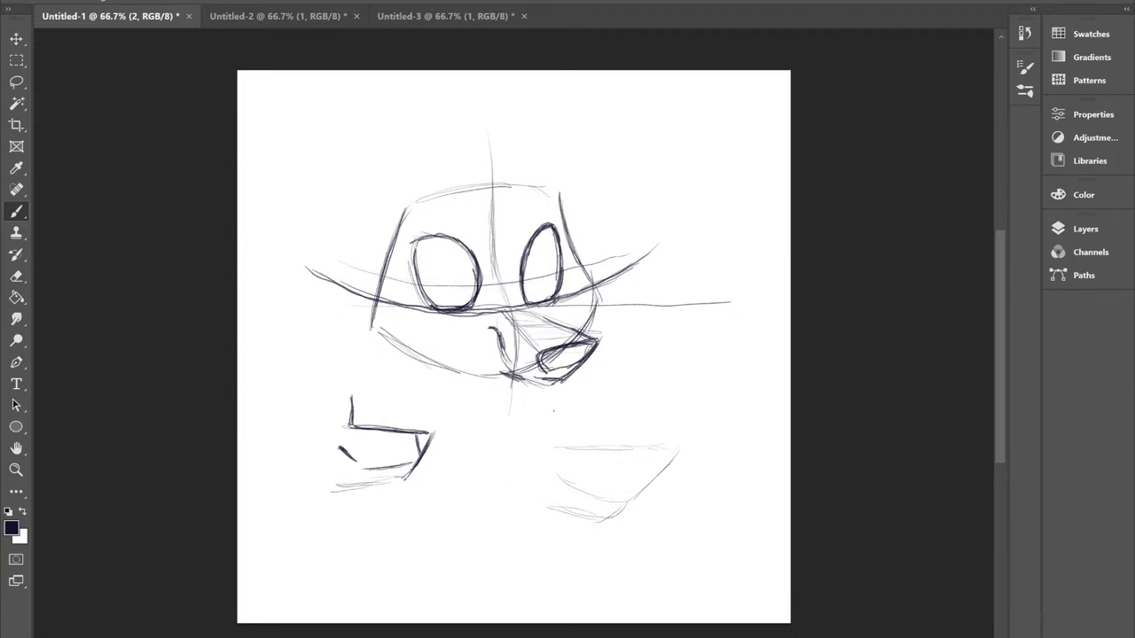
{"action": "left_click_drag", "start_coordinate": [672, 441], "coordinate": [618, 512]}
{"action": "mouse_move", "coordinate": [649, 466]}
{"action": "left_mouse_down"}
{"action": "mouse_move", "coordinate": [635, 445]}
{"action": "mouse_move", "coordinate": [564, 444]}
{"action": "left_mouse_up"}
{"action": "left_click_drag", "start_coordinate": [614, 443], "coordinate": [550, 441]}
{"action": "mouse_move", "coordinate": [624, 503]}
{"action": "left_mouse_down"}
{"action": "mouse_move", "coordinate": [608, 518]}
{"action": "mouse_move", "coordinate": [550, 514]}
{"action": "mouse_move", "coordinate": [608, 502]}
{"action": "mouse_move", "coordinate": [572, 500]}
{"action": "left_mouse_up"}
{"action": "left_click_drag", "start_coordinate": [551, 464], "coordinate": [614, 497]}
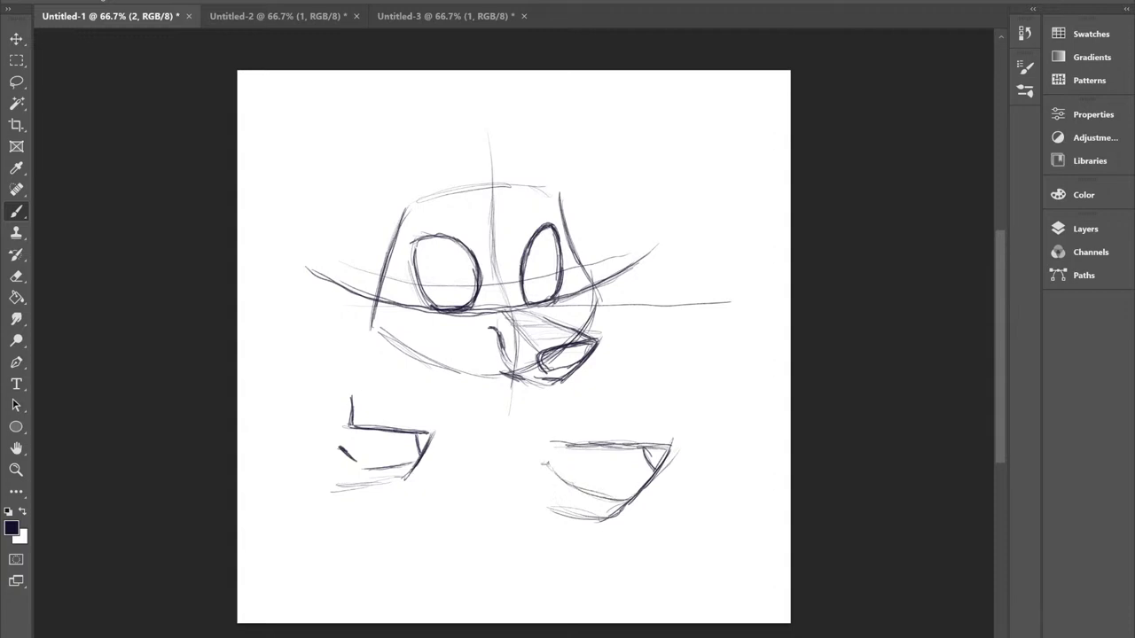
{"action": "left_click_drag", "start_coordinate": [552, 472], "coordinate": [571, 488]}
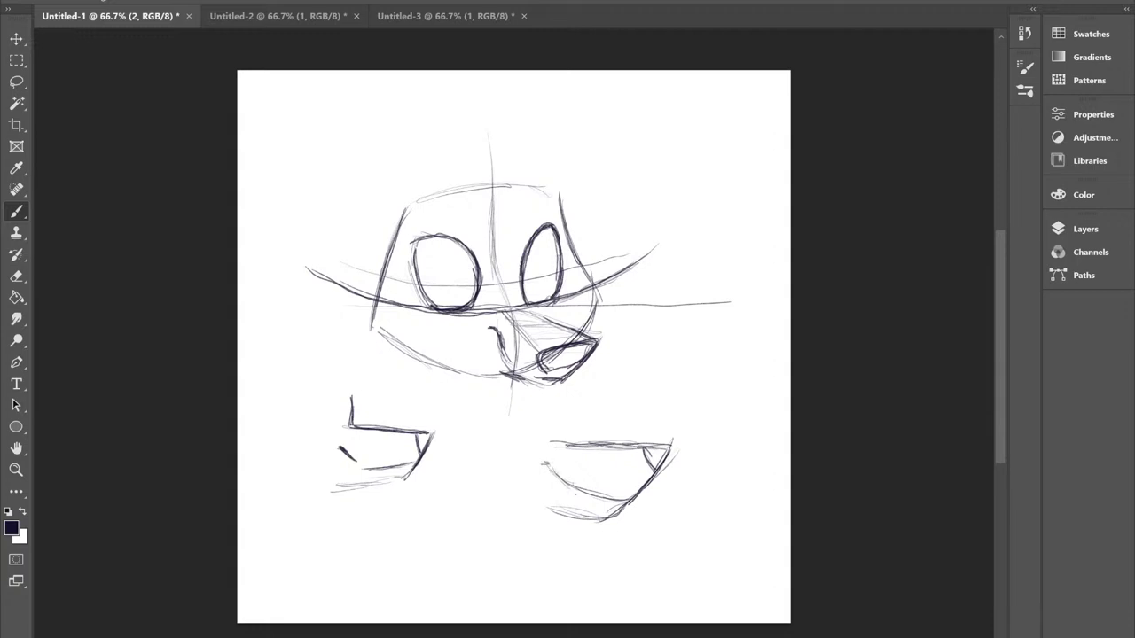
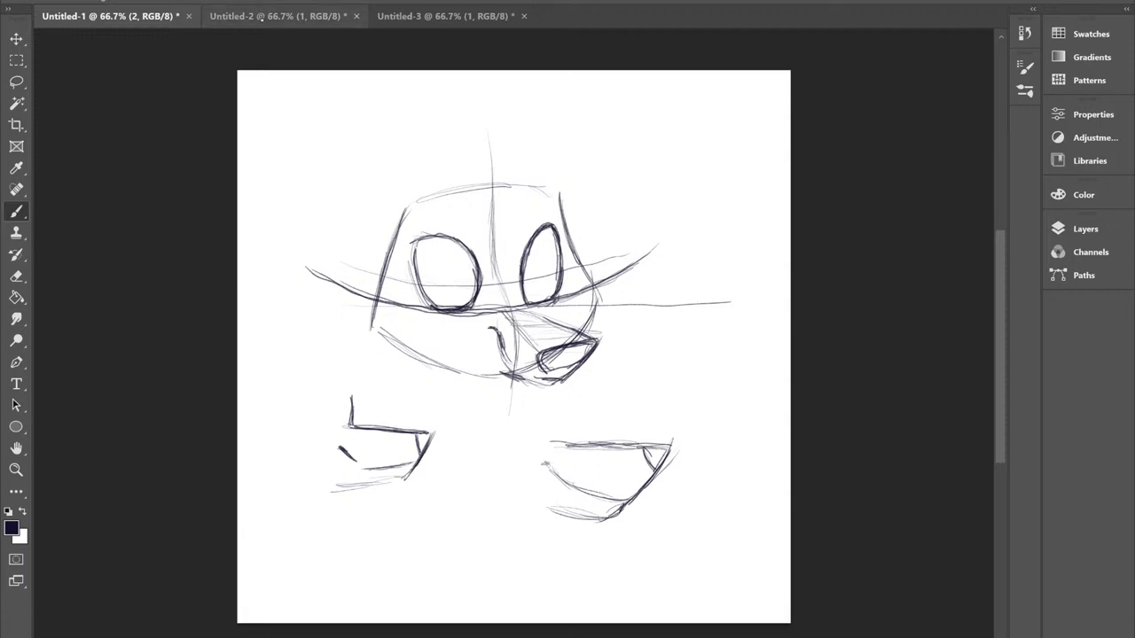
Clear the full-body character sketch from the Untitled-2 canvas and return to the Brush tool.
{"action": "left_click", "coordinate": [261, 16]}
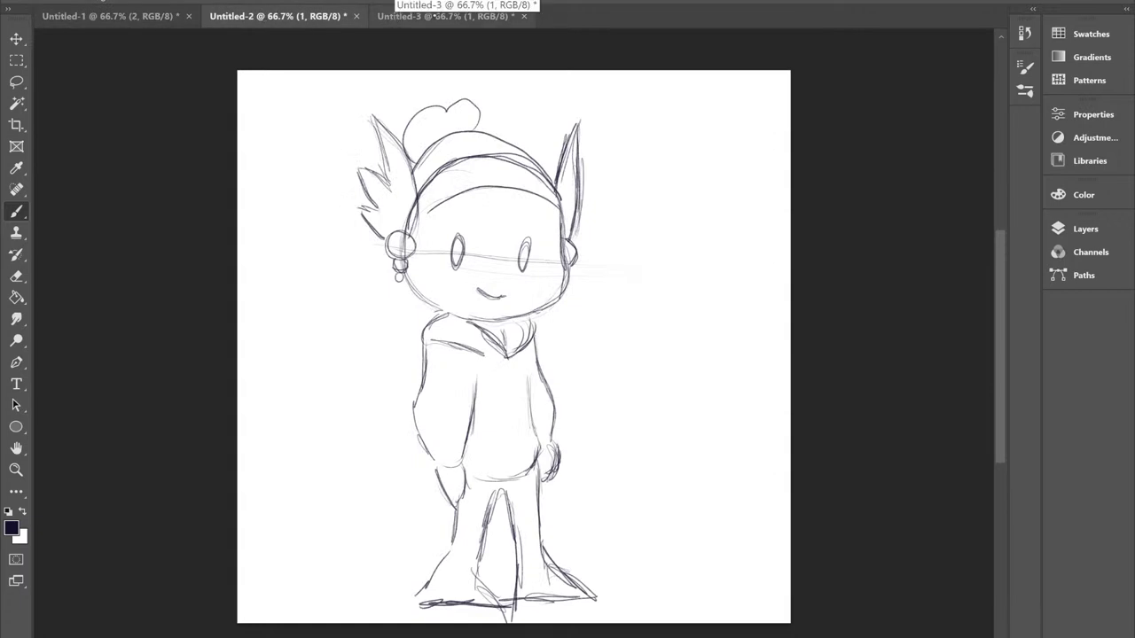
{"action": "left_click", "coordinate": [417, 12]}
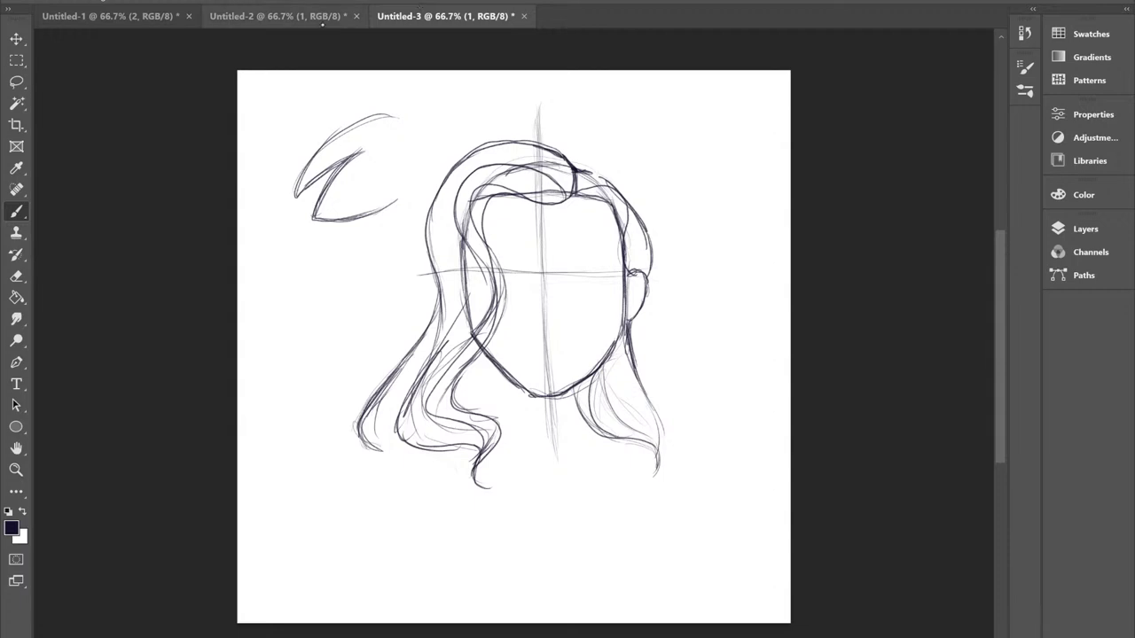
{"action": "left_click", "coordinate": [320, 23]}
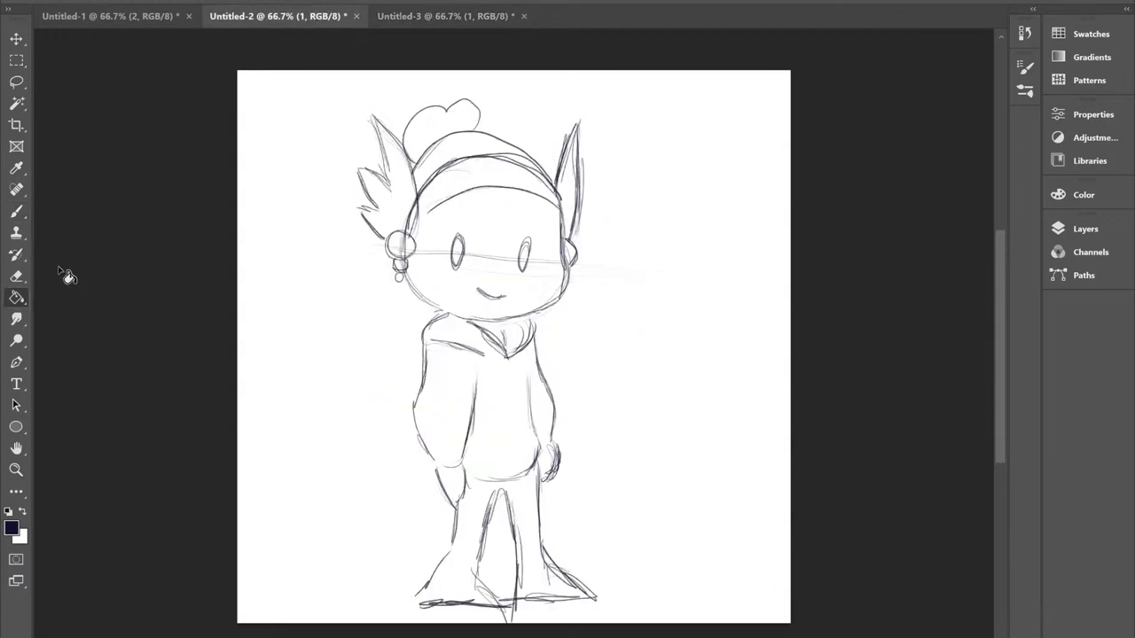
{"action": "left_click", "coordinate": [16, 275]}
{"action": "mouse_move", "coordinate": [482, 246]}
{"action": "left_mouse_down"}
{"action": "mouse_move", "coordinate": [447, 273]}
{"action": "mouse_move", "coordinate": [476, 275]}
{"action": "mouse_move", "coordinate": [508, 214]}
{"action": "mouse_move", "coordinate": [557, 239]}
{"action": "mouse_move", "coordinate": [536, 204]}
{"action": "mouse_move", "coordinate": [511, 374]}
{"action": "mouse_move", "coordinate": [453, 543]}
{"action": "mouse_move", "coordinate": [415, 603]}
{"action": "mouse_move", "coordinate": [410, 536]}
{"action": "mouse_move", "coordinate": [522, 197]}
{"action": "mouse_move", "coordinate": [476, 138]}
{"action": "mouse_move", "coordinate": [445, 164]}
{"action": "mouse_move", "coordinate": [376, 336]}
{"action": "mouse_move", "coordinate": [400, 458]}
{"action": "left_mouse_up"}
{"action": "left_click", "coordinate": [16, 211]}
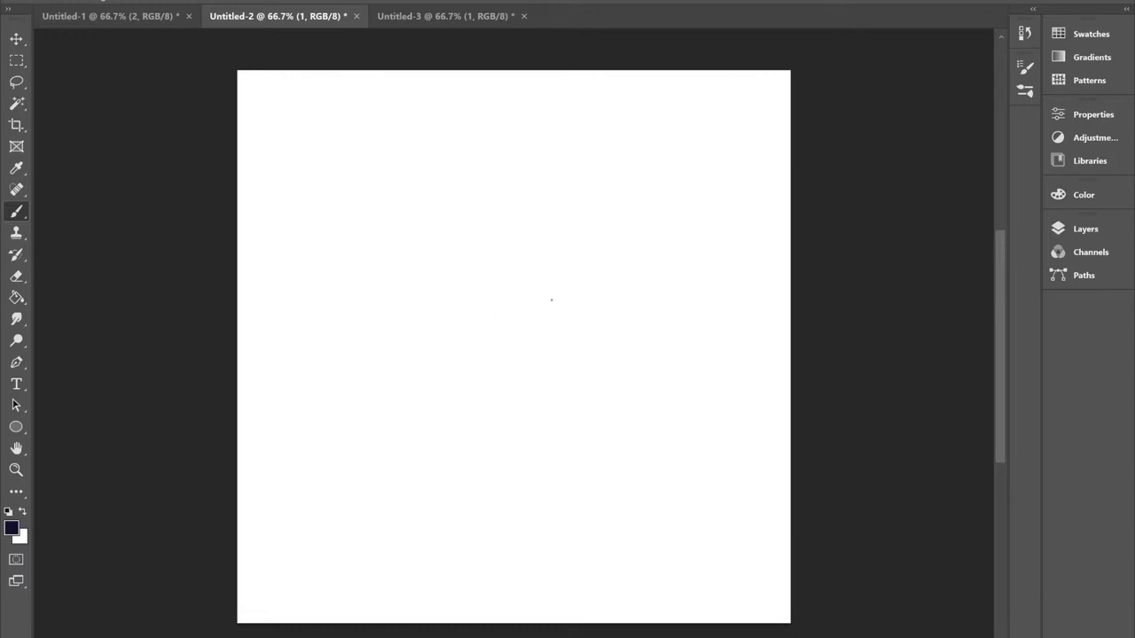
Draw a rounded triangular foot shape with a curved base near the centre of the blank canvas.
{"action": "left_click_drag", "start_coordinate": [459, 306], "coordinate": [508, 266]}
{"action": "mouse_move", "coordinate": [550, 314]}
{"action": "left_mouse_down"}
{"action": "mouse_move", "coordinate": [566, 343]}
{"action": "mouse_move", "coordinate": [464, 364]}
{"action": "mouse_move", "coordinate": [542, 364]}
{"action": "mouse_move", "coordinate": [544, 298]}
{"action": "mouse_move", "coordinate": [568, 333]}
{"action": "left_mouse_up"}
{"action": "mouse_move", "coordinate": [513, 267]}
{"action": "left_mouse_down"}
{"action": "mouse_move", "coordinate": [572, 347]}
{"action": "mouse_move", "coordinate": [499, 265]}
{"action": "mouse_move", "coordinate": [441, 329]}
{"action": "left_mouse_up"}
{"action": "mouse_move", "coordinate": [505, 266]}
{"action": "left_mouse_down"}
{"action": "mouse_move", "coordinate": [452, 310]}
{"action": "mouse_move", "coordinate": [438, 346]}
{"action": "mouse_move", "coordinate": [543, 296]}
{"action": "mouse_move", "coordinate": [577, 348]}
{"action": "left_mouse_up"}
{"action": "mouse_move", "coordinate": [522, 289]}
{"action": "left_mouse_down"}
{"action": "mouse_move", "coordinate": [574, 353]}
{"action": "mouse_move", "coordinate": [477, 360]}
{"action": "mouse_move", "coordinate": [442, 345]}
{"action": "left_mouse_up"}
{"action": "left_click_drag", "start_coordinate": [443, 348], "coordinate": [562, 362]}
Add an inner side curve to the foot and an arrow showing the direction it points.
{"action": "mouse_move", "coordinate": [526, 308]}
{"action": "left_mouse_down"}
{"action": "mouse_move", "coordinate": [544, 362]}
{"action": "mouse_move", "coordinate": [665, 386]}
{"action": "mouse_move", "coordinate": [626, 387]}
{"action": "left_mouse_up"}
{"action": "left_click_drag", "start_coordinate": [625, 390], "coordinate": [670, 386]}
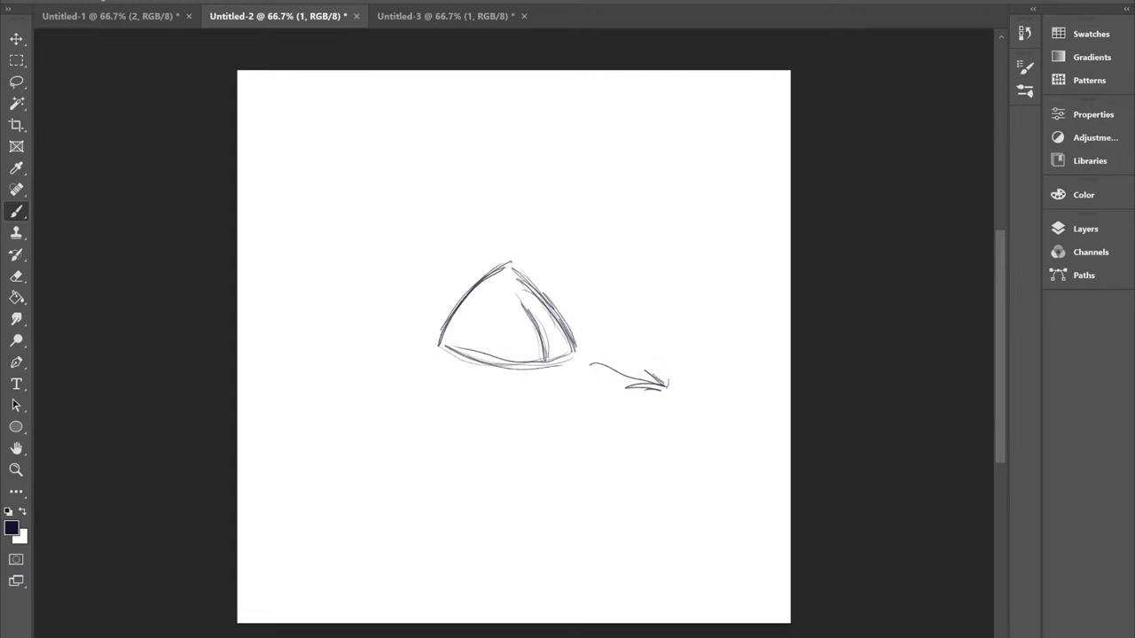
{"action": "left_click_drag", "start_coordinate": [652, 391], "coordinate": [676, 389]}
Add dashed construction lines inside the foot and a curved contour where the ankle joins its back.
{"action": "left_click_drag", "start_coordinate": [450, 348], "coordinate": [481, 345]}
{"action": "left_click_drag", "start_coordinate": [479, 345], "coordinate": [496, 343]}
{"action": "left_click_drag", "start_coordinate": [486, 314], "coordinate": [473, 337]}
{"action": "mouse_move", "coordinate": [487, 295]}
{"action": "left_mouse_down"}
{"action": "mouse_move", "coordinate": [452, 346]}
{"action": "mouse_move", "coordinate": [474, 339]}
{"action": "left_mouse_up"}
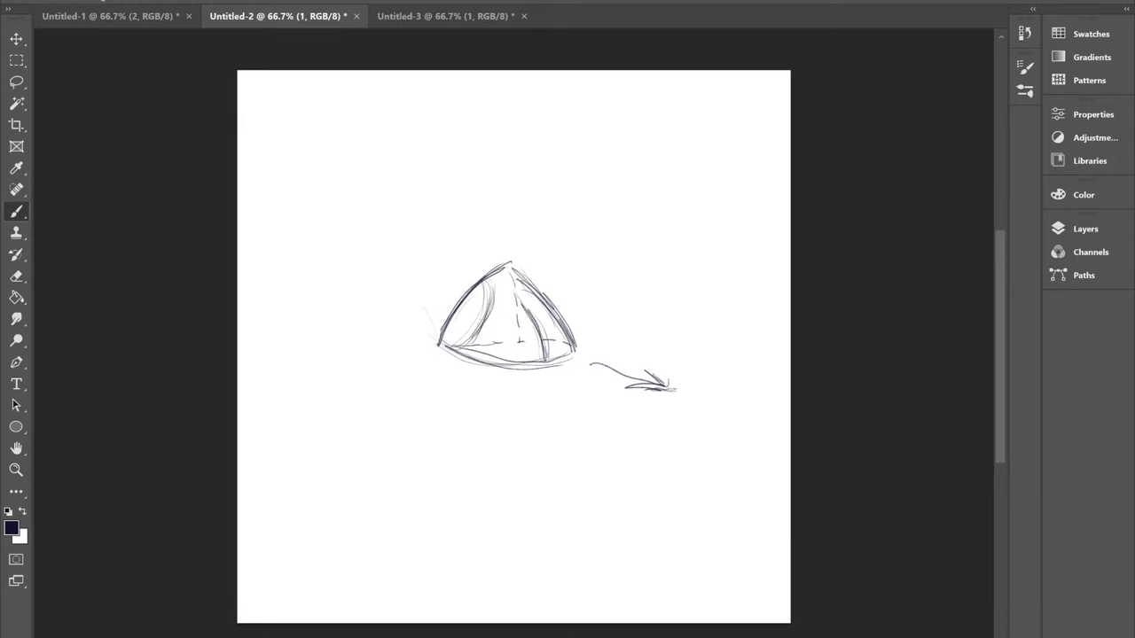
Draw the ankle slanting up from the foot's back and extend both sides into the upright leg.
{"action": "left_click_drag", "start_coordinate": [424, 301], "coordinate": [438, 342]}
{"action": "mouse_move", "coordinate": [399, 280]}
{"action": "left_mouse_down"}
{"action": "mouse_move", "coordinate": [436, 340]}
{"action": "mouse_move", "coordinate": [407, 293]}
{"action": "left_mouse_up"}
{"action": "mouse_move", "coordinate": [448, 261]}
{"action": "left_mouse_down"}
{"action": "mouse_move", "coordinate": [474, 281]}
{"action": "mouse_move", "coordinate": [442, 251]}
{"action": "mouse_move", "coordinate": [432, 144]}
{"action": "left_mouse_up"}
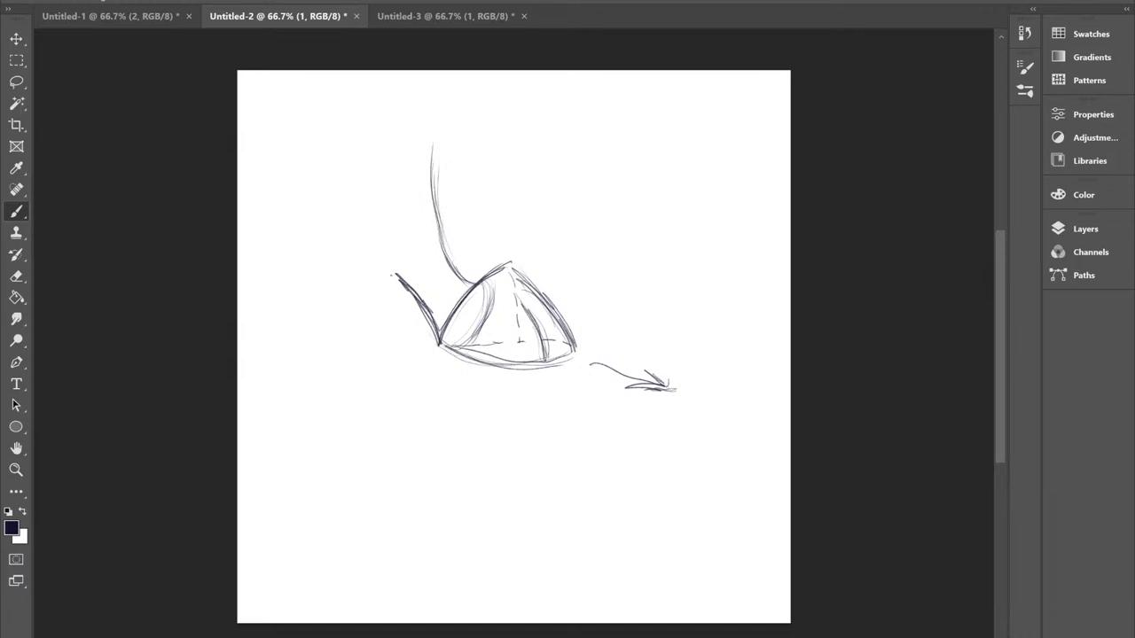
{"action": "mouse_move", "coordinate": [404, 284]}
{"action": "left_mouse_down"}
{"action": "mouse_move", "coordinate": [387, 268]}
{"action": "mouse_move", "coordinate": [372, 181]}
{"action": "left_mouse_up"}
{"action": "left_click_drag", "start_coordinate": [390, 266], "coordinate": [363, 153]}
{"action": "left_click_drag", "start_coordinate": [383, 206], "coordinate": [370, 165]}
{"action": "left_click_drag", "start_coordinate": [381, 226], "coordinate": [367, 167]}
{"action": "left_click_drag", "start_coordinate": [388, 266], "coordinate": [361, 142]}
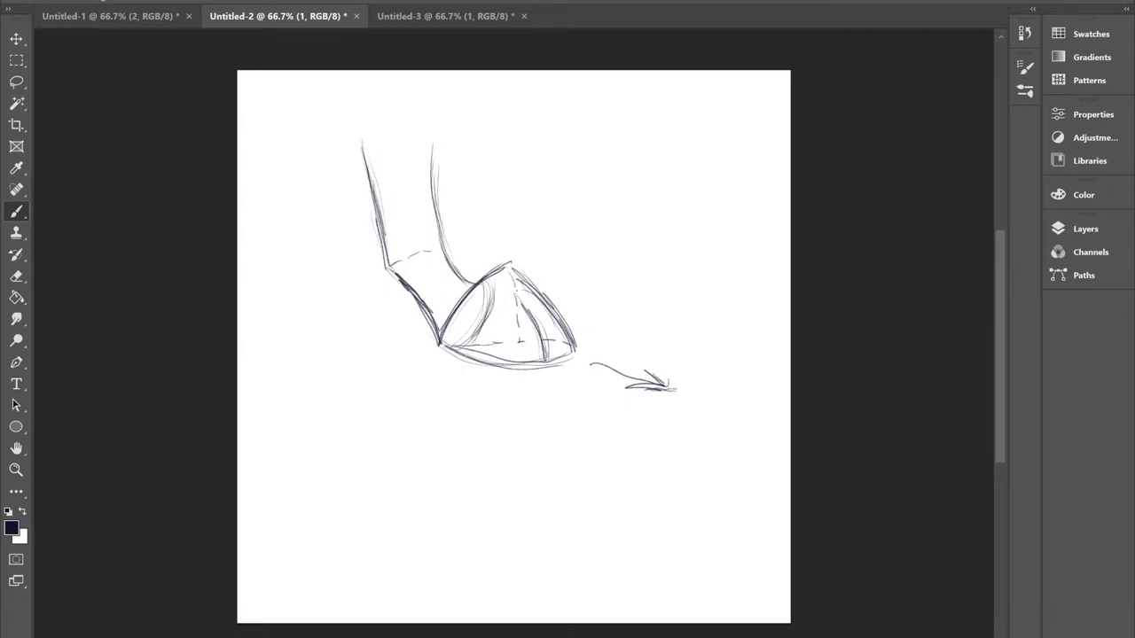
Darken the foot and leg outlines and hatch the oval area where the ankle joins the foot.
{"action": "mouse_move", "coordinate": [511, 266]}
{"action": "left_mouse_down"}
{"action": "mouse_move", "coordinate": [542, 293]}
{"action": "mouse_move", "coordinate": [491, 271]}
{"action": "mouse_move", "coordinate": [466, 295]}
{"action": "left_mouse_up"}
{"action": "left_click_drag", "start_coordinate": [433, 167], "coordinate": [436, 234]}
{"action": "mouse_move", "coordinate": [433, 142]}
{"action": "left_mouse_down"}
{"action": "mouse_move", "coordinate": [436, 234]}
{"action": "mouse_move", "coordinate": [470, 289]}
{"action": "left_mouse_up"}
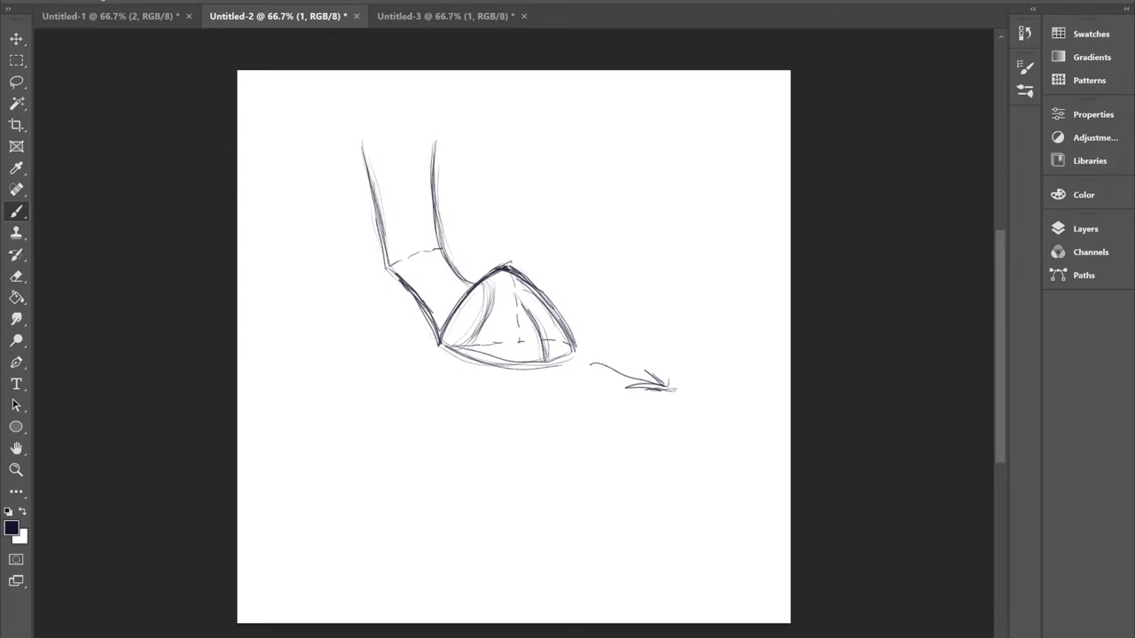
{"action": "left_click_drag", "start_coordinate": [456, 339], "coordinate": [493, 282]}
{"action": "mouse_move", "coordinate": [557, 316]}
{"action": "left_mouse_down"}
{"action": "mouse_move", "coordinate": [573, 353]}
{"action": "mouse_move", "coordinate": [511, 364]}
{"action": "mouse_move", "coordinate": [439, 342]}
{"action": "left_mouse_up"}
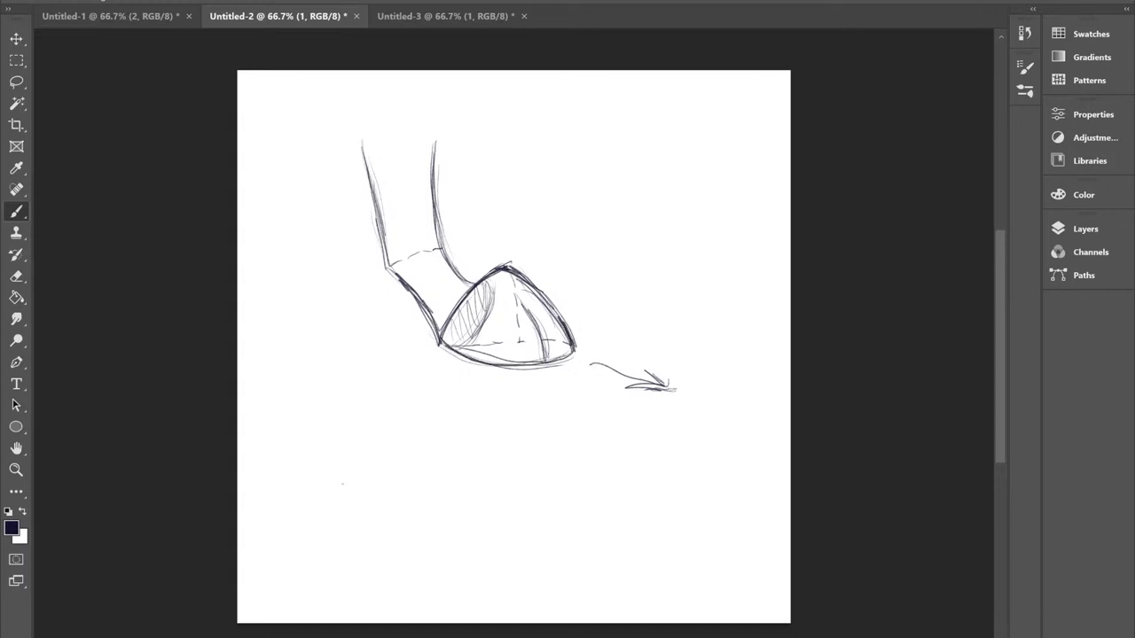
Sketch a smaller side view of the foot with a flat sole, slanted ankle and leg at the canvas's lower left.
{"action": "mouse_move", "coordinate": [406, 439]}
{"action": "left_mouse_down"}
{"action": "mouse_move", "coordinate": [362, 476]}
{"action": "mouse_move", "coordinate": [432, 454]}
{"action": "mouse_move", "coordinate": [465, 482]}
{"action": "mouse_move", "coordinate": [363, 487]}
{"action": "left_mouse_up"}
{"action": "mouse_move", "coordinate": [367, 480]}
{"action": "left_mouse_down"}
{"action": "mouse_move", "coordinate": [406, 444]}
{"action": "mouse_move", "coordinate": [438, 456]}
{"action": "mouse_move", "coordinate": [456, 484]}
{"action": "left_mouse_up"}
{"action": "mouse_move", "coordinate": [421, 450]}
{"action": "left_mouse_down"}
{"action": "mouse_move", "coordinate": [460, 483]}
{"action": "mouse_move", "coordinate": [367, 485]}
{"action": "mouse_move", "coordinate": [376, 483]}
{"action": "mouse_move", "coordinate": [338, 457]}
{"action": "mouse_move", "coordinate": [369, 442]}
{"action": "mouse_move", "coordinate": [344, 443]}
{"action": "mouse_move", "coordinate": [362, 427]}
{"action": "mouse_move", "coordinate": [360, 390]}
{"action": "left_mouse_up"}
{"action": "mouse_move", "coordinate": [379, 450]}
{"action": "left_mouse_down"}
{"action": "mouse_move", "coordinate": [359, 406]}
{"action": "mouse_move", "coordinate": [380, 453]}
{"action": "mouse_move", "coordinate": [360, 357]}
{"action": "left_mouse_up"}
{"action": "left_click_drag", "start_coordinate": [364, 395], "coordinate": [359, 356]}
{"action": "left_click_drag", "start_coordinate": [335, 447], "coordinate": [316, 362]}
{"action": "left_click_drag", "start_coordinate": [326, 411], "coordinate": [315, 348]}
{"action": "left_click_drag", "start_coordinate": [365, 394], "coordinate": [361, 344]}
{"action": "left_click_drag", "start_coordinate": [351, 440], "coordinate": [365, 432]}
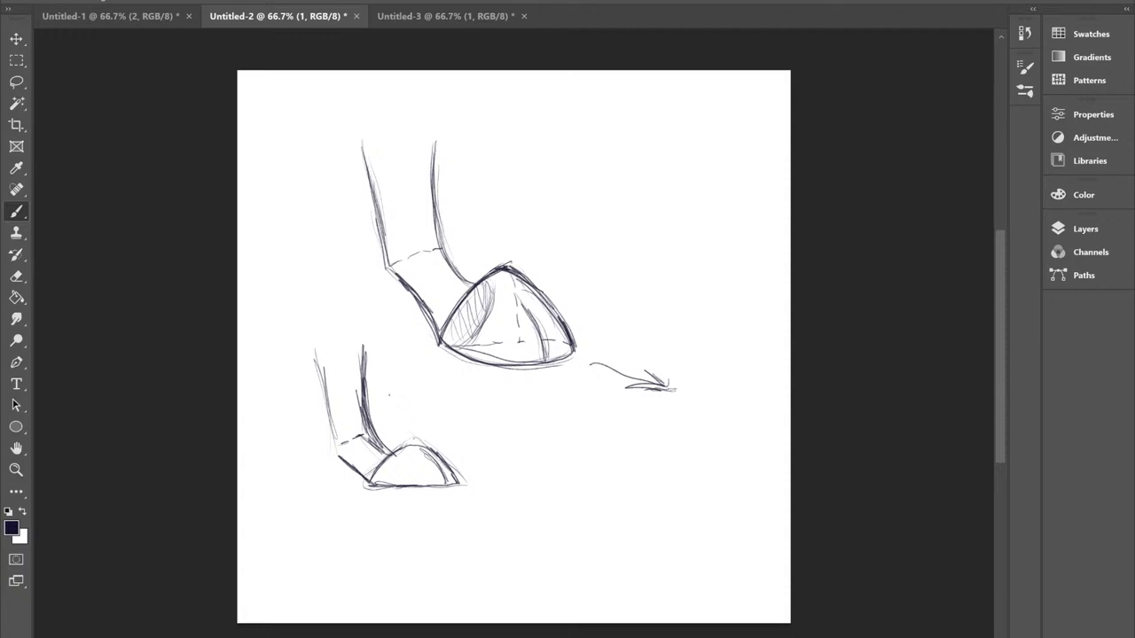
{"action": "mouse_move", "coordinate": [376, 480]}
{"action": "left_mouse_down"}
{"action": "mouse_move", "coordinate": [397, 455]}
{"action": "mouse_move", "coordinate": [371, 488]}
{"action": "left_mouse_up"}
Sketch a third foot and leg at the canvas's lower right, with a circle marking the ankle joint.
{"action": "mouse_move", "coordinate": [636, 484]}
{"action": "left_mouse_down"}
{"action": "mouse_move", "coordinate": [672, 486]}
{"action": "mouse_move", "coordinate": [699, 527]}
{"action": "mouse_move", "coordinate": [633, 543]}
{"action": "mouse_move", "coordinate": [610, 524]}
{"action": "mouse_move", "coordinate": [635, 484]}
{"action": "mouse_move", "coordinate": [701, 532]}
{"action": "left_mouse_up"}
{"action": "mouse_move", "coordinate": [621, 516]}
{"action": "left_mouse_down"}
{"action": "mouse_move", "coordinate": [690, 526]}
{"action": "mouse_move", "coordinate": [658, 536]}
{"action": "mouse_move", "coordinate": [626, 501]}
{"action": "mouse_move", "coordinate": [624, 523]}
{"action": "mouse_move", "coordinate": [661, 528]}
{"action": "mouse_move", "coordinate": [610, 530]}
{"action": "left_mouse_up"}
{"action": "mouse_move", "coordinate": [619, 488]}
{"action": "left_mouse_down"}
{"action": "mouse_move", "coordinate": [647, 498]}
{"action": "mouse_move", "coordinate": [614, 468]}
{"action": "mouse_move", "coordinate": [607, 445]}
{"action": "mouse_move", "coordinate": [630, 488]}
{"action": "mouse_move", "coordinate": [606, 413]}
{"action": "left_mouse_up"}
{"action": "mouse_move", "coordinate": [603, 521]}
{"action": "left_mouse_down"}
{"action": "mouse_move", "coordinate": [568, 438]}
{"action": "mouse_move", "coordinate": [605, 419]}
{"action": "mouse_move", "coordinate": [638, 498]}
{"action": "mouse_move", "coordinate": [683, 506]}
{"action": "mouse_move", "coordinate": [700, 530]}
{"action": "mouse_move", "coordinate": [640, 542]}
{"action": "mouse_move", "coordinate": [605, 530]}
{"action": "left_mouse_up"}
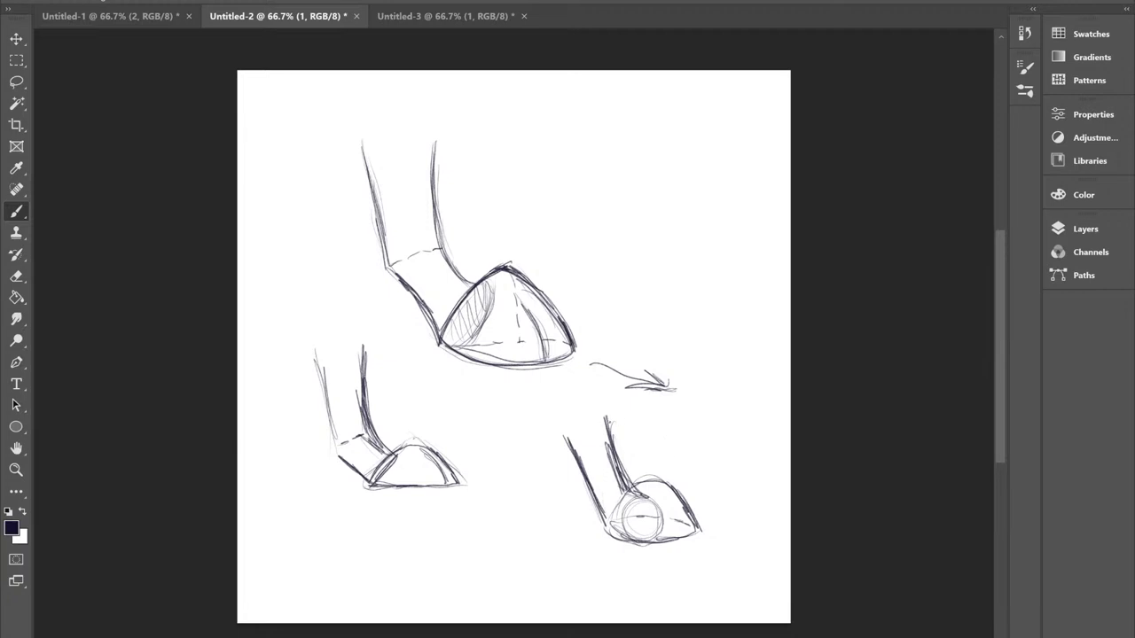
{"action": "left_click_drag", "start_coordinate": [604, 400], "coordinate": [600, 418]}
Block in a raised paw seen from below, with a large round central pad, above the arrow.
{"action": "left_click_drag", "start_coordinate": [633, 263], "coordinate": [663, 190]}
{"action": "mouse_move", "coordinate": [587, 195]}
{"action": "left_mouse_down"}
{"action": "mouse_move", "coordinate": [578, 225]}
{"action": "mouse_move", "coordinate": [639, 157]}
{"action": "mouse_move", "coordinate": [676, 160]}
{"action": "mouse_move", "coordinate": [689, 235]}
{"action": "mouse_move", "coordinate": [639, 278]}
{"action": "left_mouse_up"}
{"action": "mouse_move", "coordinate": [606, 186]}
{"action": "left_mouse_down"}
{"action": "mouse_move", "coordinate": [612, 177]}
{"action": "mouse_move", "coordinate": [663, 198]}
{"action": "mouse_move", "coordinate": [656, 161]}
{"action": "mouse_move", "coordinate": [672, 253]}
{"action": "mouse_move", "coordinate": [690, 229]}
{"action": "mouse_move", "coordinate": [599, 222]}
{"action": "mouse_move", "coordinate": [631, 271]}
{"action": "left_mouse_up"}
{"action": "mouse_move", "coordinate": [654, 234]}
{"action": "left_mouse_down"}
{"action": "mouse_move", "coordinate": [644, 267]}
{"action": "mouse_move", "coordinate": [624, 275]}
{"action": "left_mouse_up"}
{"action": "left_click_drag", "start_coordinate": [622, 275], "coordinate": [596, 241]}
Draw the raised paw's heel and both edges of the leg leading down from it.
{"action": "mouse_move", "coordinate": [646, 216]}
{"action": "left_mouse_down"}
{"action": "mouse_move", "coordinate": [653, 264]}
{"action": "mouse_move", "coordinate": [615, 304]}
{"action": "left_mouse_up"}
{"action": "left_click_drag", "start_coordinate": [619, 319], "coordinate": [640, 351]}
{"action": "left_click_drag", "start_coordinate": [616, 300], "coordinate": [633, 344]}
{"action": "mouse_move", "coordinate": [656, 271]}
{"action": "left_mouse_down"}
{"action": "mouse_move", "coordinate": [610, 305]}
{"action": "mouse_move", "coordinate": [630, 337]}
{"action": "left_mouse_up"}
{"action": "left_click_drag", "start_coordinate": [565, 301], "coordinate": [582, 360]}
{"action": "left_click_drag", "start_coordinate": [557, 279], "coordinate": [585, 353]}
Darken the raised paw's rounded outline and add four oval toe pads around the central pad.
{"action": "mouse_move", "coordinate": [569, 307]}
{"action": "left_mouse_down"}
{"action": "mouse_move", "coordinate": [563, 243]}
{"action": "mouse_move", "coordinate": [631, 152]}
{"action": "mouse_move", "coordinate": [688, 200]}
{"action": "left_mouse_up"}
{"action": "mouse_move", "coordinate": [624, 154]}
{"action": "left_mouse_down"}
{"action": "mouse_move", "coordinate": [675, 153]}
{"action": "mouse_move", "coordinate": [683, 250]}
{"action": "left_mouse_up"}
{"action": "left_click_drag", "start_coordinate": [687, 210], "coordinate": [661, 266]}
{"action": "left_click_drag", "start_coordinate": [680, 223], "coordinate": [670, 245]}
{"action": "mouse_move", "coordinate": [683, 188]}
{"action": "left_mouse_down"}
{"action": "mouse_move", "coordinate": [667, 220]}
{"action": "mouse_move", "coordinate": [649, 195]}
{"action": "mouse_move", "coordinate": [670, 193]}
{"action": "mouse_move", "coordinate": [621, 164]}
{"action": "left_mouse_up"}
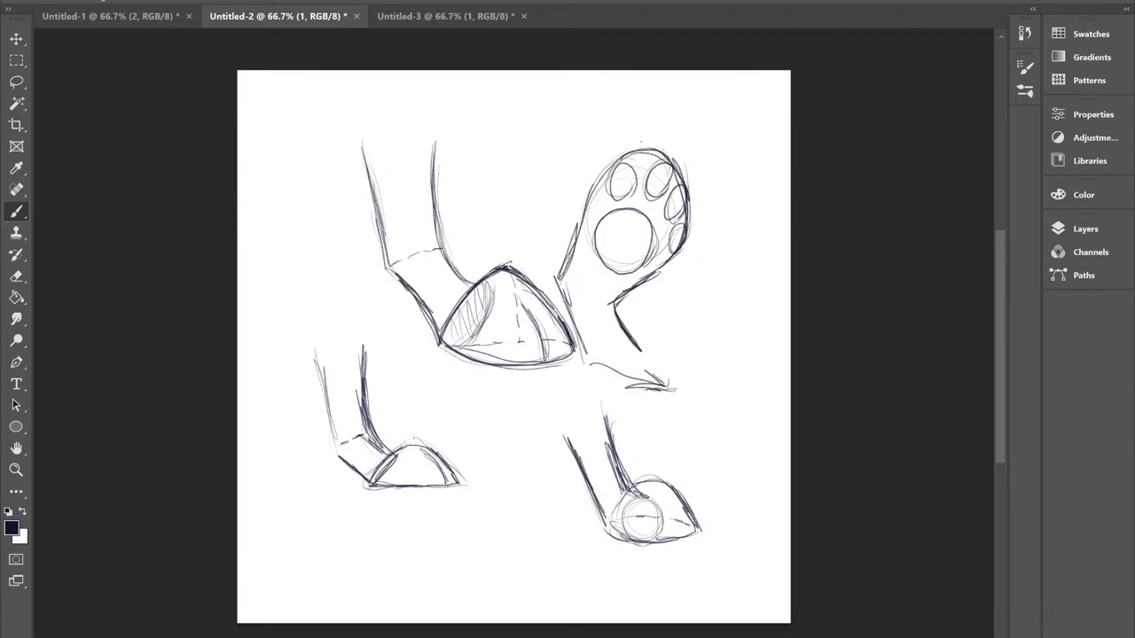
{"action": "mouse_move", "coordinate": [631, 204]}
{"action": "left_mouse_down"}
{"action": "mouse_move", "coordinate": [610, 186]}
{"action": "mouse_move", "coordinate": [640, 163]}
{"action": "mouse_move", "coordinate": [638, 182]}
{"action": "left_mouse_up"}
In Untitled-1, move the whole head and muzzle sketch up and to the right, then return to the Brush tool.
{"action": "left_click", "coordinate": [147, 21]}
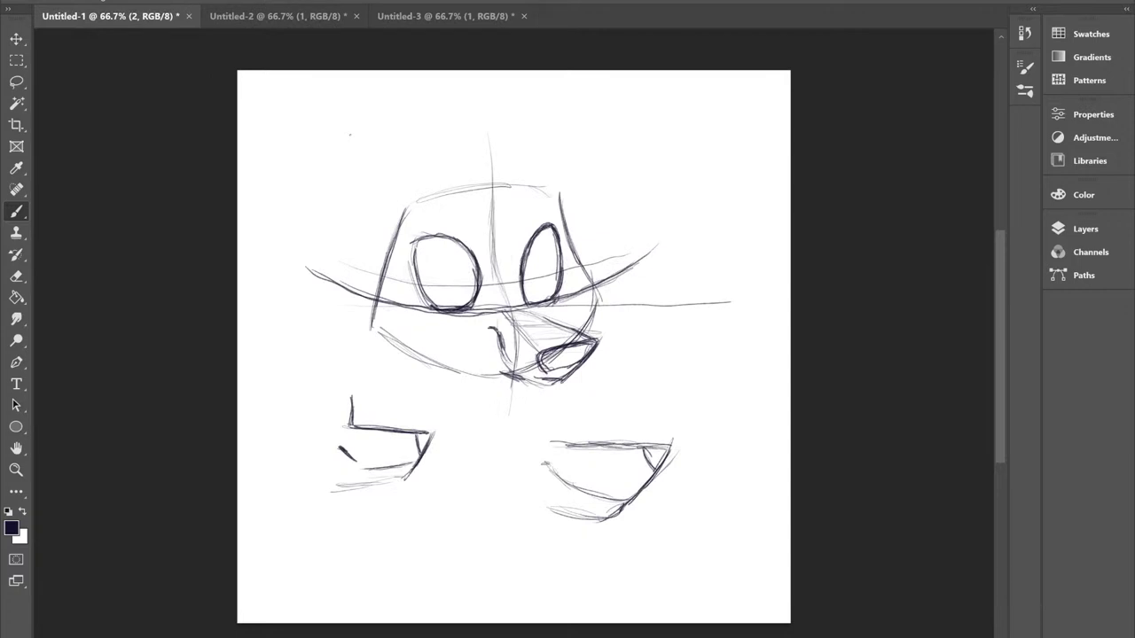
{"action": "left_click", "coordinate": [58, 2]}
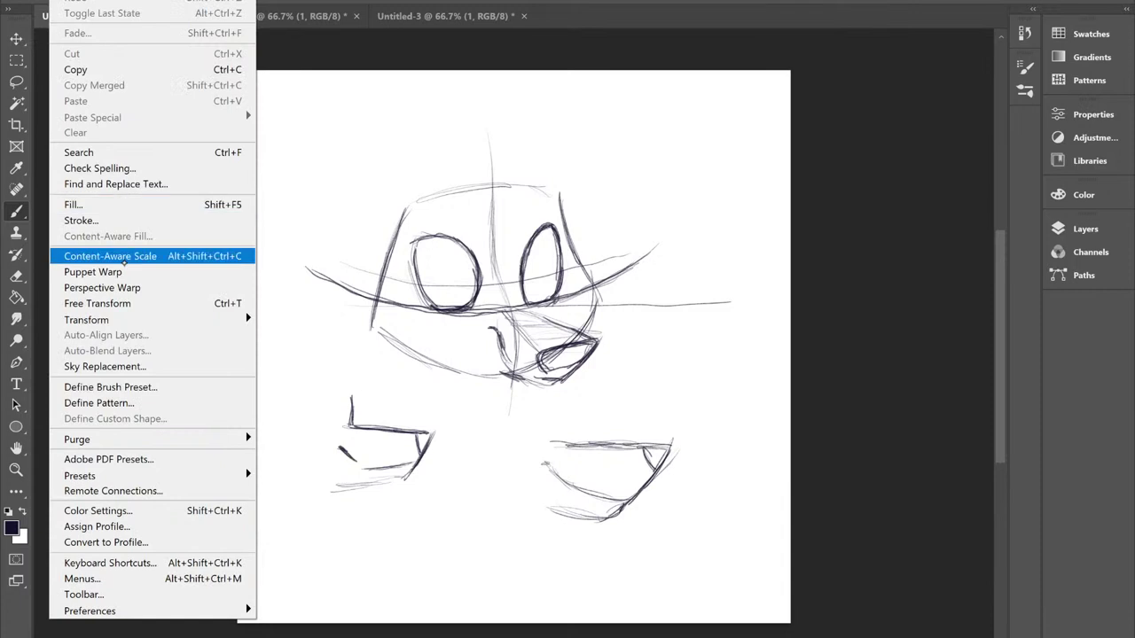
{"action": "left_click", "coordinate": [102, 231]}
{"action": "mouse_move", "coordinate": [643, 233]}
{"action": "left_mouse_down"}
{"action": "mouse_move", "coordinate": [638, 224]}
{"action": "mouse_move", "coordinate": [667, 209]}
{"action": "left_mouse_up"}
{"action": "key", "text": "Return"}
{"action": "key", "text": "b"}
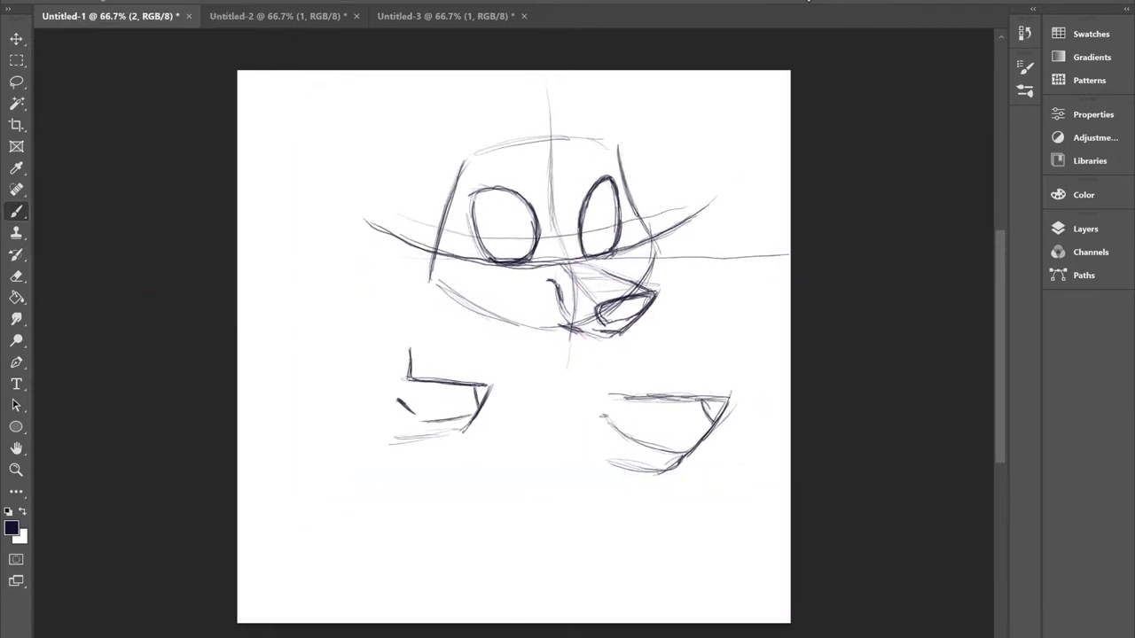
Draw the front of a side-view head behind the lower-left muzzle and its curved top line.
{"action": "left_click_drag", "start_coordinate": [408, 333], "coordinate": [406, 436]}
{"action": "left_click_drag", "start_coordinate": [410, 339], "coordinate": [412, 369]}
{"action": "left_click_drag", "start_coordinate": [366, 322], "coordinate": [290, 327]}
{"action": "left_click_drag", "start_coordinate": [402, 327], "coordinate": [301, 308]}
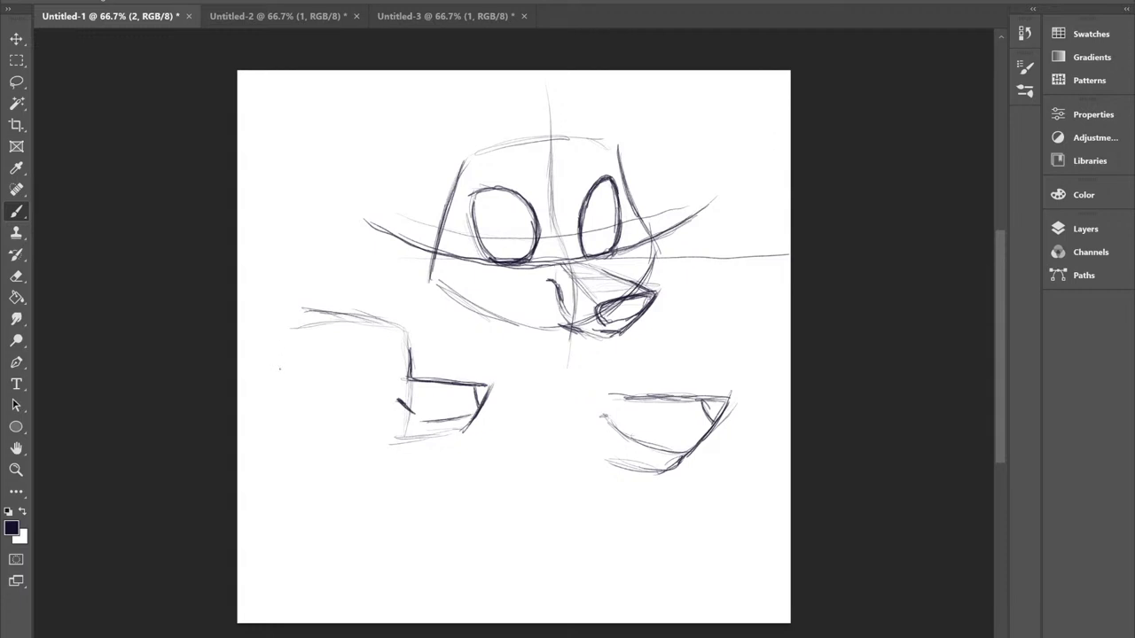
Close the side-view head with a curved underside and a darkened back edge.
{"action": "left_click_drag", "start_coordinate": [280, 326], "coordinate": [276, 422]}
{"action": "mouse_move", "coordinate": [387, 449]}
{"action": "left_mouse_down"}
{"action": "mouse_move", "coordinate": [286, 443]}
{"action": "mouse_move", "coordinate": [257, 376]}
{"action": "left_mouse_up"}
{"action": "left_click_drag", "start_coordinate": [264, 408], "coordinate": [259, 367]}
{"action": "left_click_drag", "start_coordinate": [287, 321], "coordinate": [261, 411]}
{"action": "left_click_drag", "start_coordinate": [290, 325], "coordinate": [264, 417]}
{"action": "left_click_drag", "start_coordinate": [289, 317], "coordinate": [263, 417]}
{"action": "left_click_drag", "start_coordinate": [278, 339], "coordinate": [273, 360]}
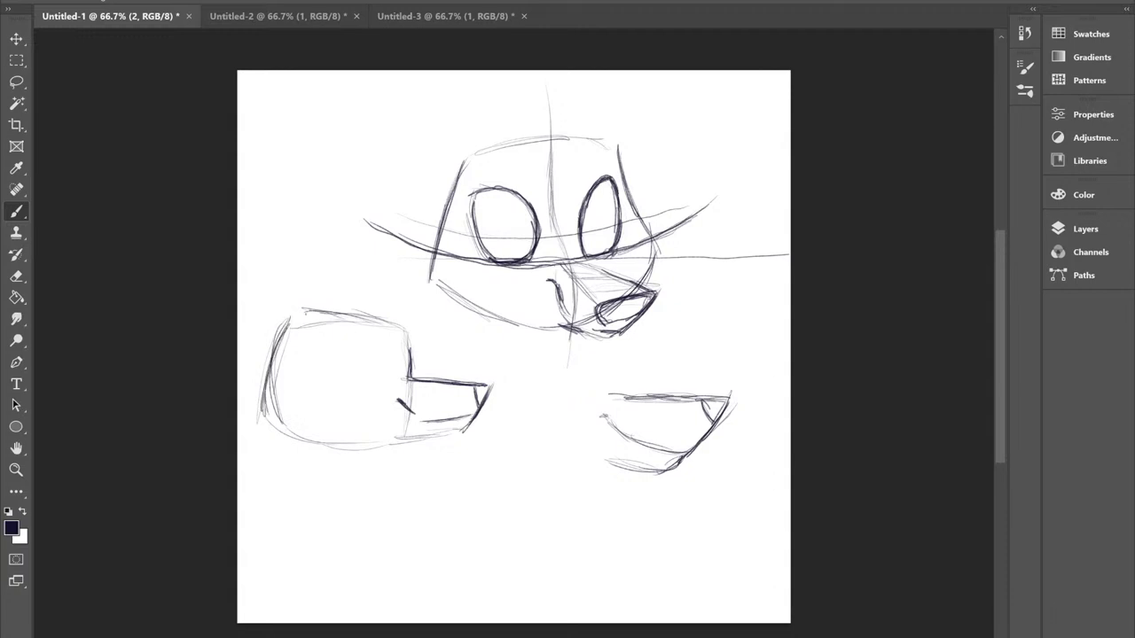
Darken the side-view head's outline along its forehead, rounded front corner, top, back edge and underside, running into the muzzle's lower line.
{"action": "left_click_drag", "start_coordinate": [406, 335], "coordinate": [408, 373]}
{"action": "mouse_move", "coordinate": [265, 427]}
{"action": "left_mouse_down"}
{"action": "mouse_move", "coordinate": [319, 445]}
{"action": "mouse_move", "coordinate": [413, 449]}
{"action": "mouse_move", "coordinate": [304, 437]}
{"action": "mouse_move", "coordinate": [280, 424]}
{"action": "mouse_move", "coordinate": [404, 449]}
{"action": "left_mouse_up"}
{"action": "left_click_drag", "start_coordinate": [262, 420], "coordinate": [351, 449]}
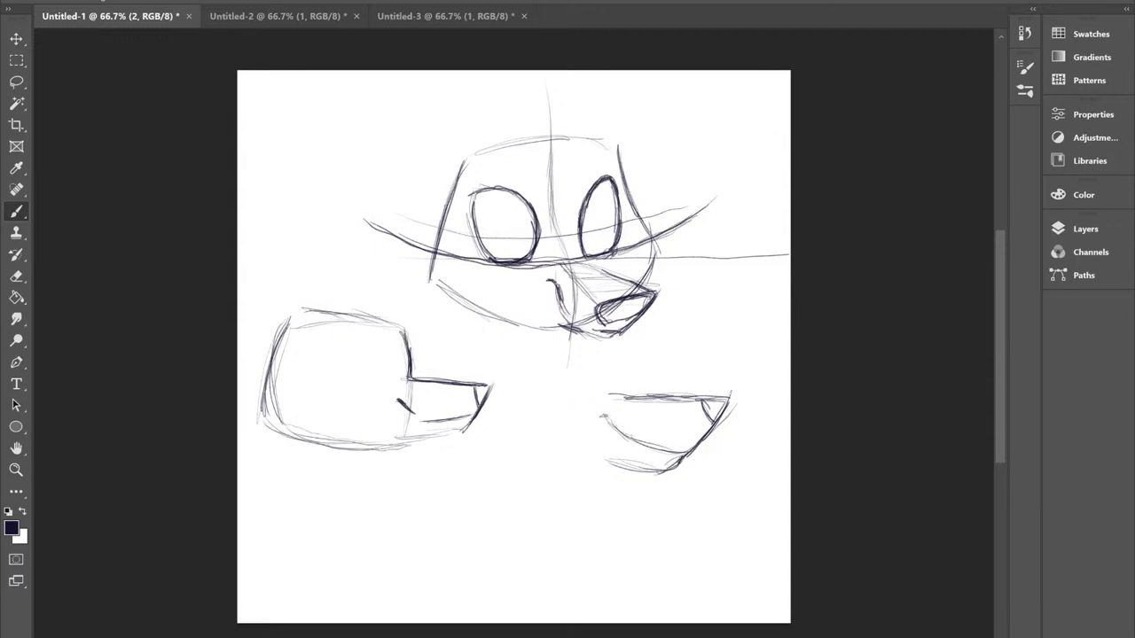
{"action": "left_click_drag", "start_coordinate": [390, 326], "coordinate": [405, 341]}
{"action": "left_click_drag", "start_coordinate": [386, 321], "coordinate": [399, 330]}
{"action": "left_click_drag", "start_coordinate": [326, 313], "coordinate": [366, 320]}
{"action": "left_click_drag", "start_coordinate": [292, 316], "coordinate": [258, 413]}
{"action": "left_click_drag", "start_coordinate": [282, 335], "coordinate": [259, 413]}
{"action": "left_click_drag", "start_coordinate": [279, 342], "coordinate": [267, 383]}
{"action": "mouse_move", "coordinate": [413, 427]}
{"action": "left_mouse_down"}
{"action": "mouse_move", "coordinate": [404, 446]}
{"action": "mouse_move", "coordinate": [461, 433]}
{"action": "mouse_move", "coordinate": [448, 436]}
{"action": "left_mouse_up"}
{"action": "left_click_drag", "start_coordinate": [362, 451], "coordinate": [401, 444]}
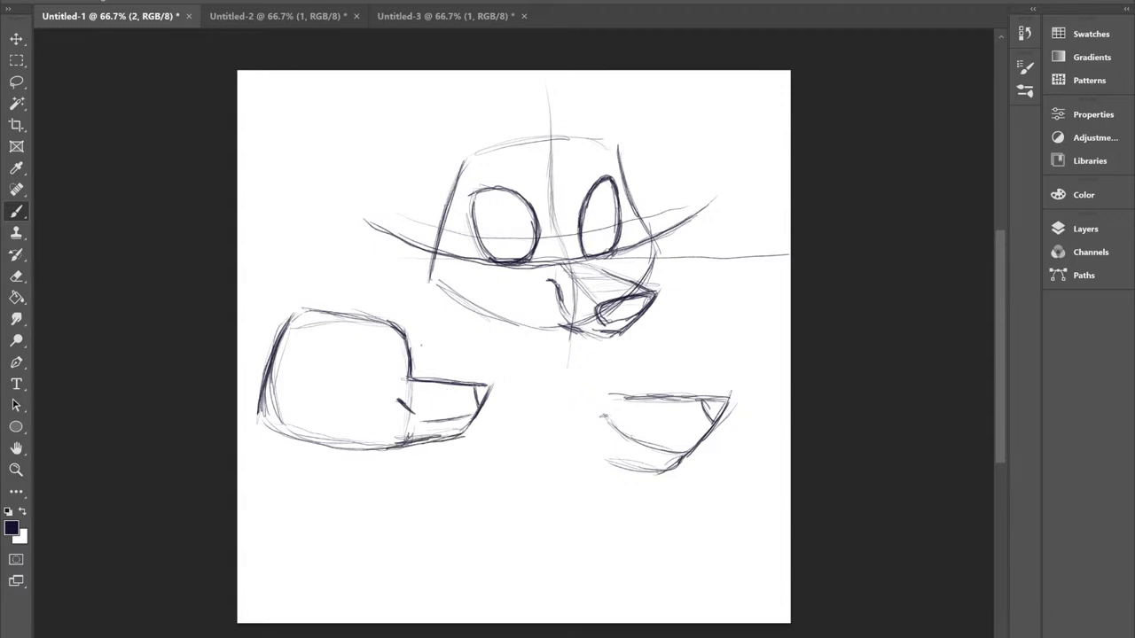
Draw a curved eye guideline across the side-view head, then a triangular eye with a narrow oval iris and an eyebrow above.
{"action": "mouse_move", "coordinate": [397, 381]}
{"action": "left_mouse_down"}
{"action": "mouse_move", "coordinate": [291, 364]}
{"action": "mouse_move", "coordinate": [285, 376]}
{"action": "left_mouse_up"}
{"action": "left_click_drag", "start_coordinate": [389, 381], "coordinate": [388, 360]}
{"action": "left_click_drag", "start_coordinate": [379, 379], "coordinate": [352, 379]}
{"action": "mouse_move", "coordinate": [391, 363]}
{"action": "left_mouse_down"}
{"action": "mouse_move", "coordinate": [357, 360]}
{"action": "mouse_move", "coordinate": [351, 376]}
{"action": "mouse_move", "coordinate": [373, 350]}
{"action": "mouse_move", "coordinate": [386, 380]}
{"action": "left_mouse_up"}
{"action": "left_click_drag", "start_coordinate": [386, 353], "coordinate": [384, 378]}
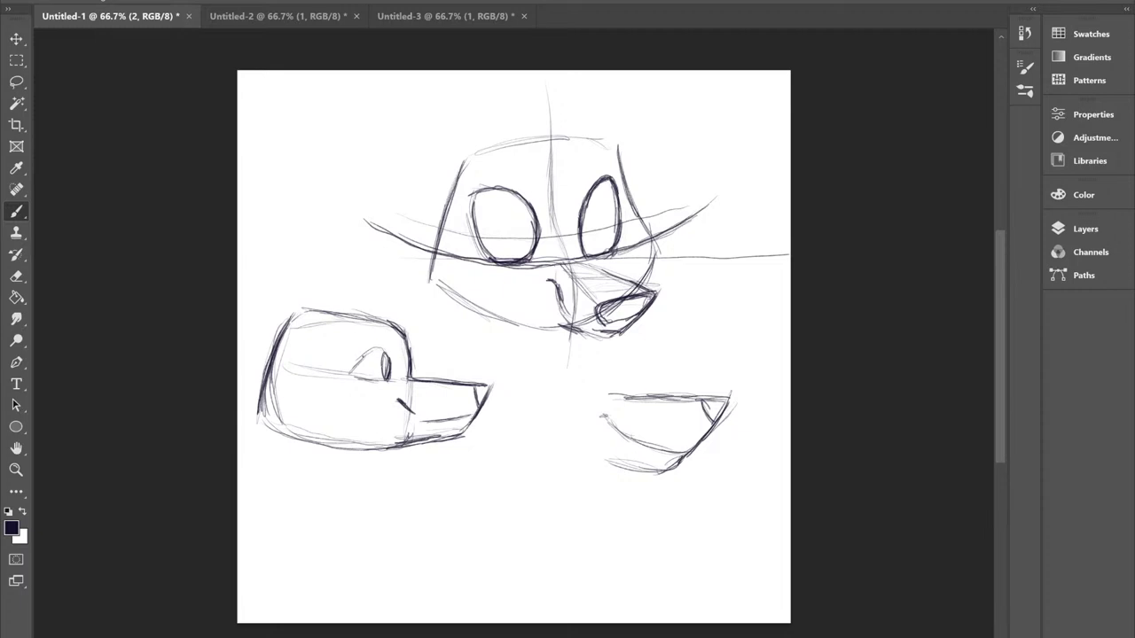
{"action": "left_click_drag", "start_coordinate": [384, 354], "coordinate": [358, 366]}
{"action": "left_click_drag", "start_coordinate": [374, 354], "coordinate": [356, 370]}
{"action": "mouse_move", "coordinate": [387, 352]}
{"action": "left_mouse_down"}
{"action": "mouse_move", "coordinate": [392, 369]}
{"action": "mouse_move", "coordinate": [382, 332]}
{"action": "mouse_move", "coordinate": [349, 345]}
{"action": "left_mouse_up"}
Darken the rear jaw curve of the side-view head and add short cheek marks along the eye guideline.
{"action": "left_click_drag", "start_coordinate": [390, 448], "coordinate": [363, 457]}
{"action": "mouse_move", "coordinate": [299, 386]}
{"action": "left_mouse_down"}
{"action": "mouse_move", "coordinate": [264, 429]}
{"action": "mouse_move", "coordinate": [328, 444]}
{"action": "left_mouse_up"}
{"action": "left_click_drag", "start_coordinate": [273, 406], "coordinate": [298, 438]}
{"action": "left_click_drag", "start_coordinate": [301, 435], "coordinate": [333, 445]}
{"action": "left_click_drag", "start_coordinate": [267, 401], "coordinate": [301, 435]}
{"action": "mouse_move", "coordinate": [296, 386]}
{"action": "left_mouse_down"}
{"action": "mouse_move", "coordinate": [280, 388]}
{"action": "mouse_move", "coordinate": [324, 369]}
{"action": "left_mouse_up"}
Draw the side-view head's neck with back and throat lines, darkening the chin's underside where it meets the throat.
{"action": "left_click_drag", "start_coordinate": [268, 417], "coordinate": [267, 436]}
{"action": "left_click_drag", "start_coordinate": [271, 374], "coordinate": [274, 459]}
{"action": "left_click_drag", "start_coordinate": [271, 419], "coordinate": [270, 477]}
{"action": "left_click_drag", "start_coordinate": [277, 438], "coordinate": [269, 489]}
{"action": "left_click", "coordinate": [376, 423]}
{"action": "left_click_drag", "start_coordinate": [365, 451], "coordinate": [366, 505]}
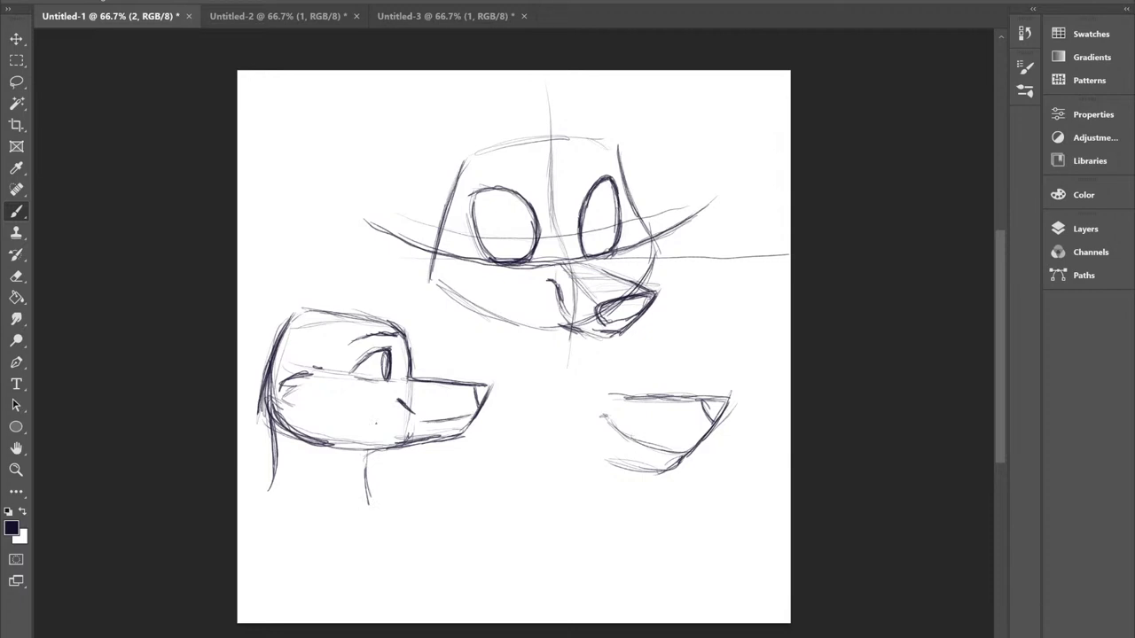
{"action": "left_click_drag", "start_coordinate": [368, 448], "coordinate": [374, 507]}
{"action": "mouse_move", "coordinate": [271, 376]}
{"action": "left_mouse_down"}
{"action": "mouse_move", "coordinate": [267, 426]}
{"action": "mouse_move", "coordinate": [269, 411]}
{"action": "left_mouse_up"}
{"action": "left_click_drag", "start_coordinate": [274, 415], "coordinate": [267, 466]}
{"action": "mouse_move", "coordinate": [389, 441]}
{"action": "left_mouse_down"}
{"action": "mouse_move", "coordinate": [371, 449]}
{"action": "mouse_move", "coordinate": [383, 444]}
{"action": "mouse_move", "coordinate": [367, 476]}
{"action": "mouse_move", "coordinate": [387, 442]}
{"action": "left_mouse_up"}
{"action": "mouse_move", "coordinate": [420, 437]}
{"action": "left_mouse_down"}
{"action": "mouse_move", "coordinate": [392, 442]}
{"action": "mouse_move", "coordinate": [434, 441]}
{"action": "left_mouse_up"}
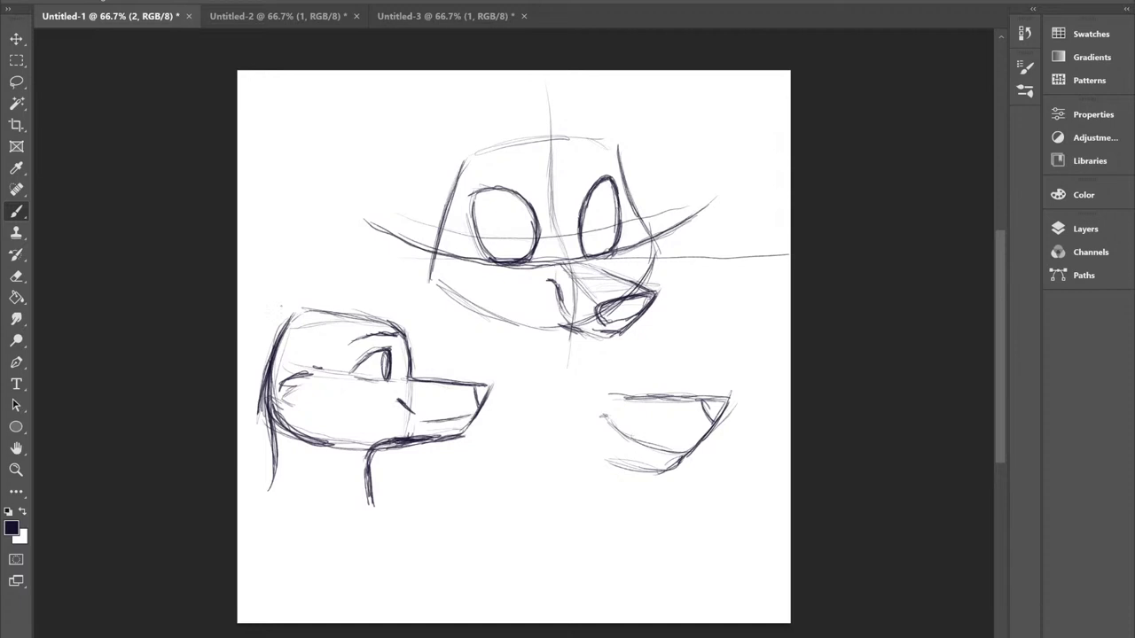
Draw a large pointed near ear on the back of the side-view head and a narrow far ear behind it.
{"action": "mouse_move", "coordinate": [277, 348]}
{"action": "left_mouse_down"}
{"action": "mouse_move", "coordinate": [295, 369]}
{"action": "mouse_move", "coordinate": [270, 320]}
{"action": "mouse_move", "coordinate": [314, 281]}
{"action": "left_mouse_up"}
{"action": "left_click_drag", "start_coordinate": [273, 321], "coordinate": [320, 276]}
{"action": "left_click_drag", "start_coordinate": [262, 332], "coordinate": [307, 286]}
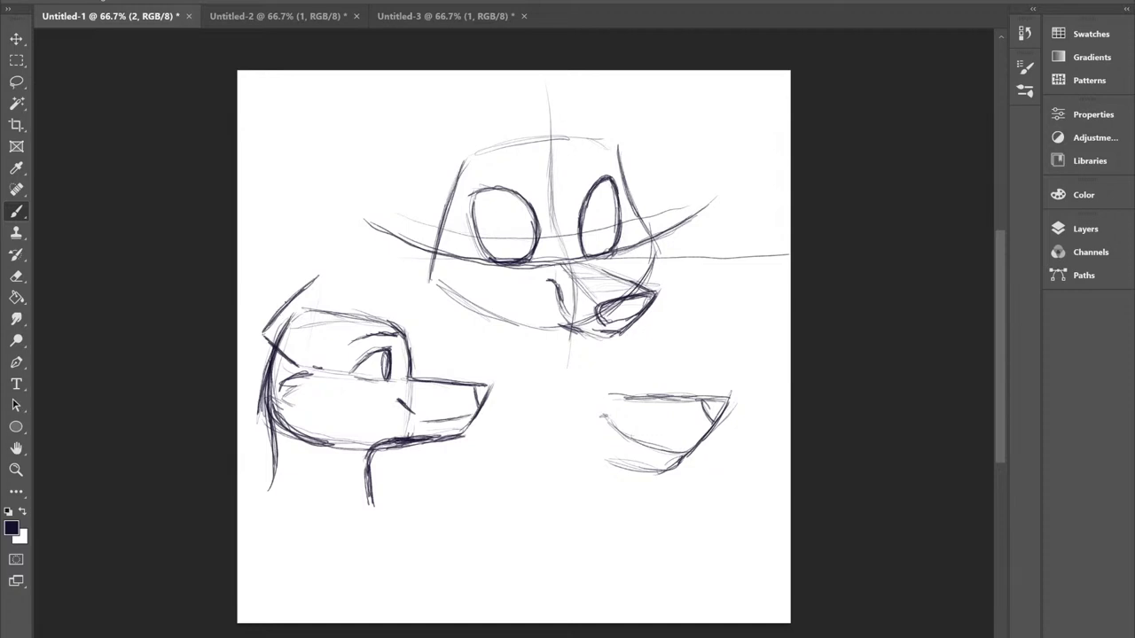
{"action": "mouse_move", "coordinate": [310, 363]}
{"action": "left_mouse_down"}
{"action": "mouse_move", "coordinate": [335, 242]}
{"action": "mouse_move", "coordinate": [329, 329]}
{"action": "left_mouse_up"}
{"action": "mouse_move", "coordinate": [339, 257]}
{"action": "left_mouse_down"}
{"action": "mouse_move", "coordinate": [331, 312]}
{"action": "mouse_move", "coordinate": [337, 234]}
{"action": "mouse_move", "coordinate": [321, 326]}
{"action": "mouse_move", "coordinate": [336, 238]}
{"action": "left_mouse_up"}
{"action": "mouse_move", "coordinate": [325, 276]}
{"action": "left_mouse_down"}
{"action": "mouse_move", "coordinate": [337, 237]}
{"action": "mouse_move", "coordinate": [321, 286]}
{"action": "left_mouse_up"}
{"action": "left_click_drag", "start_coordinate": [339, 238], "coordinate": [321, 350]}
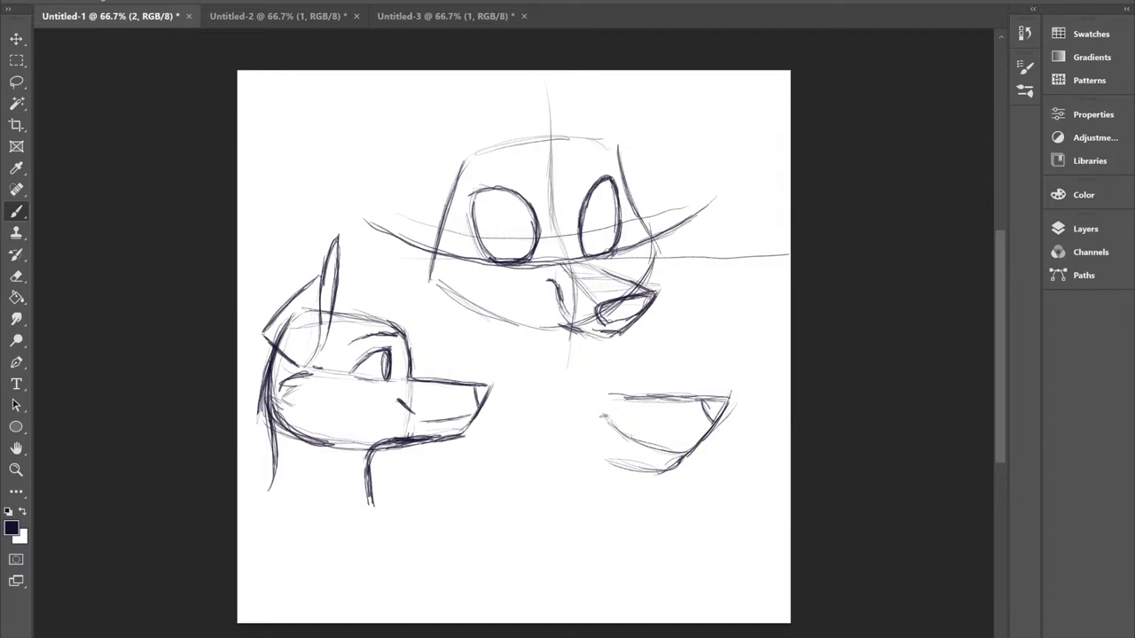
{"action": "mouse_move", "coordinate": [324, 274]}
{"action": "left_mouse_down"}
{"action": "mouse_move", "coordinate": [304, 290]}
{"action": "mouse_move", "coordinate": [354, 282]}
{"action": "mouse_move", "coordinate": [359, 307]}
{"action": "left_mouse_up"}
{"action": "left_click_drag", "start_coordinate": [367, 252], "coordinate": [360, 312]}
{"action": "left_click_drag", "start_coordinate": [366, 249], "coordinate": [354, 313]}
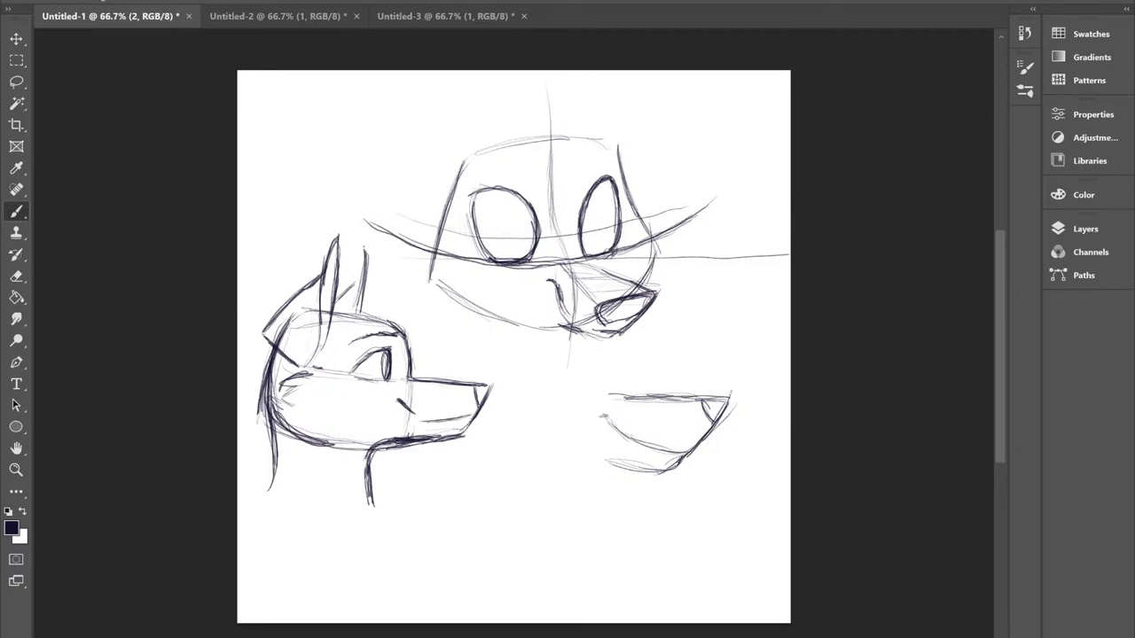
{"action": "mouse_move", "coordinate": [364, 256]}
{"action": "left_mouse_down"}
{"action": "mouse_move", "coordinate": [353, 320]}
{"action": "mouse_move", "coordinate": [362, 274]}
{"action": "mouse_move", "coordinate": [357, 285]}
{"action": "left_mouse_up"}
Hatch the inside of the near ear, add two direction arrows along its outer edges, and strengthen the far ear.
{"action": "mouse_move", "coordinate": [289, 305]}
{"action": "left_mouse_down"}
{"action": "mouse_move", "coordinate": [271, 346]}
{"action": "mouse_move", "coordinate": [280, 339]}
{"action": "left_mouse_up"}
{"action": "mouse_move", "coordinate": [312, 285]}
{"action": "left_mouse_down"}
{"action": "mouse_move", "coordinate": [289, 351]}
{"action": "mouse_move", "coordinate": [301, 360]}
{"action": "left_mouse_up"}
{"action": "mouse_move", "coordinate": [321, 320]}
{"action": "left_mouse_down"}
{"action": "mouse_move", "coordinate": [307, 354]}
{"action": "mouse_move", "coordinate": [276, 377]}
{"action": "left_mouse_up"}
{"action": "mouse_move", "coordinate": [257, 340]}
{"action": "left_mouse_down"}
{"action": "mouse_move", "coordinate": [244, 358]}
{"action": "mouse_move", "coordinate": [303, 271]}
{"action": "left_mouse_up"}
{"action": "left_click_drag", "start_coordinate": [319, 308], "coordinate": [310, 358]}
{"action": "mouse_move", "coordinate": [324, 284]}
{"action": "left_mouse_down"}
{"action": "mouse_move", "coordinate": [317, 323]}
{"action": "mouse_move", "coordinate": [332, 296]}
{"action": "left_mouse_up"}
{"action": "left_click_drag", "start_coordinate": [330, 317], "coordinate": [322, 358]}
{"action": "left_click_drag", "start_coordinate": [366, 255], "coordinate": [360, 316]}
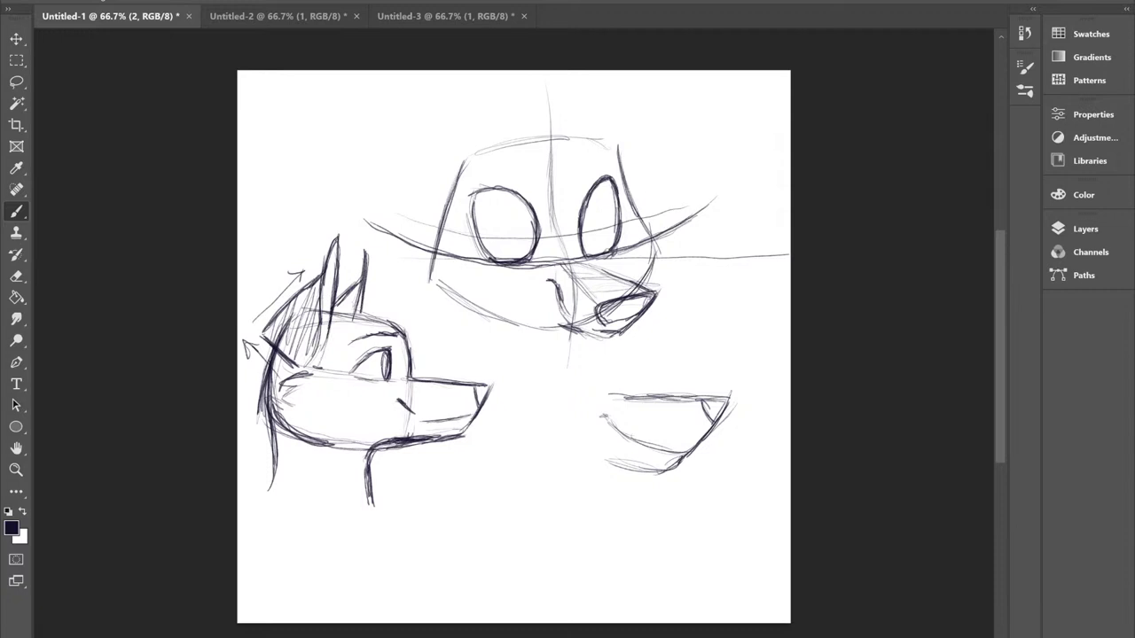
Darken the near ear's front edge and the top-of-head line down to the forehead.
{"action": "left_click_drag", "start_coordinate": [342, 268], "coordinate": [339, 231]}
{"action": "left_click_drag", "start_coordinate": [334, 309], "coordinate": [313, 363]}
{"action": "left_click_drag", "start_coordinate": [396, 327], "coordinate": [332, 316]}
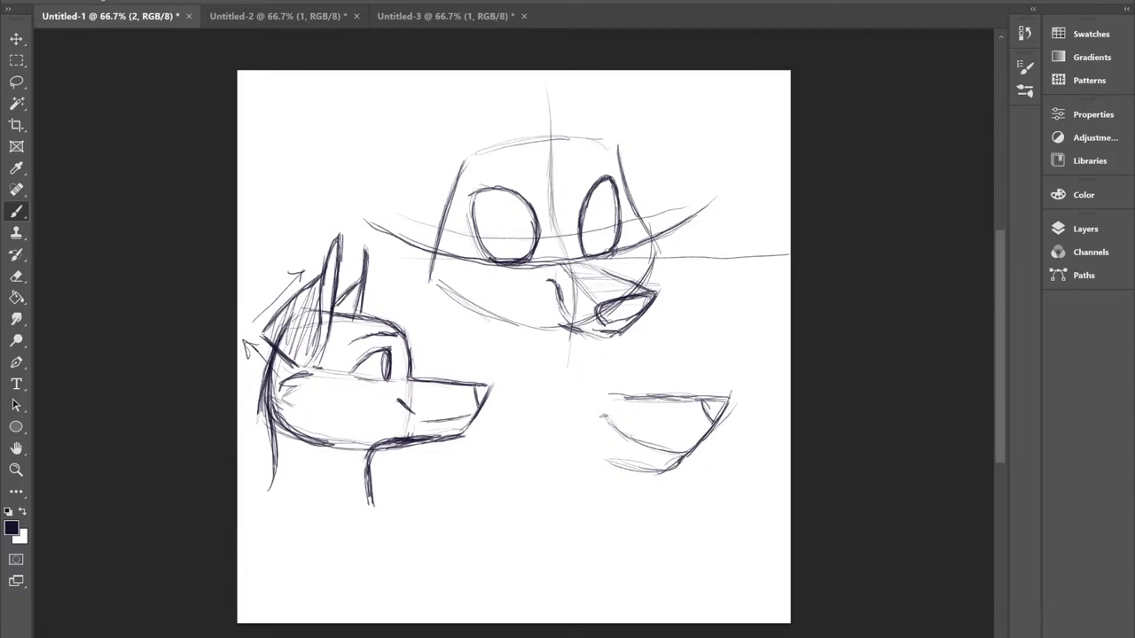
{"action": "left_click_drag", "start_coordinate": [400, 334], "coordinate": [409, 354]}
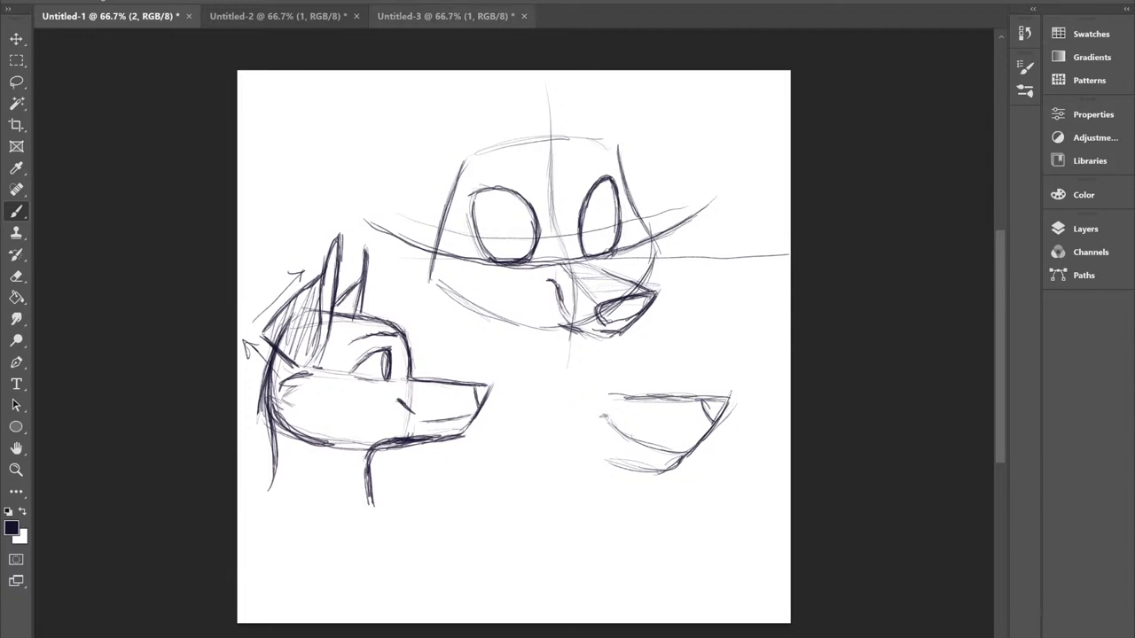
Switch to Untitled-3, hide layer 1 with the hair sketch, and make layer 2 the active drawing layer.
{"action": "key", "text": "ctrl+shift+Tab"}
{"action": "key", "text": "ctrl+shift+Tab"}
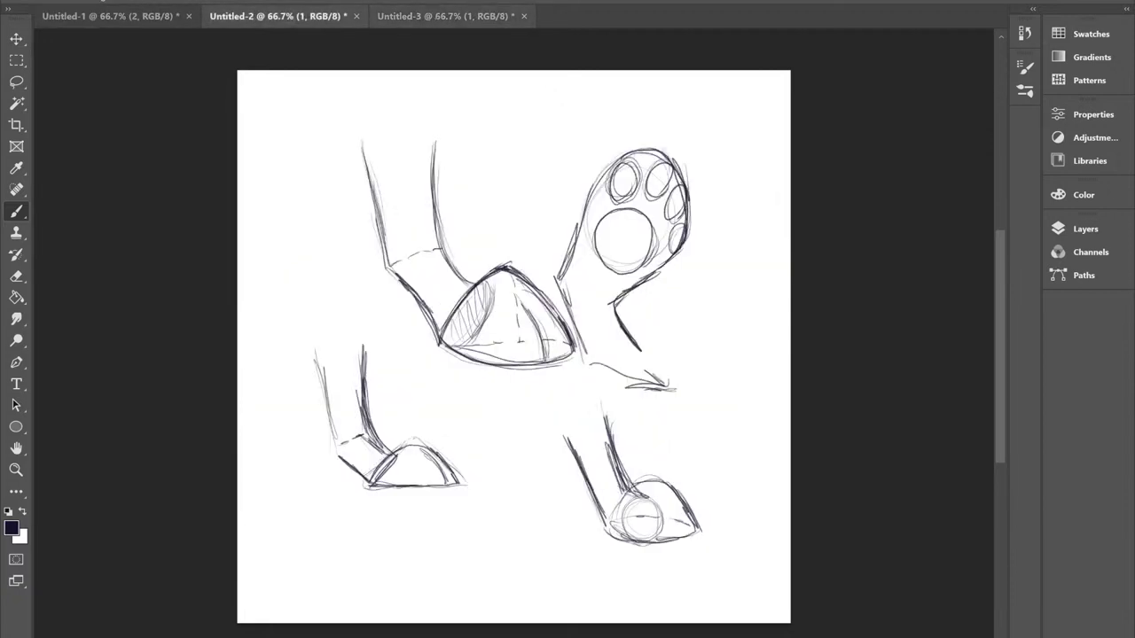
{"action": "key", "text": "ctrl+Tab"}
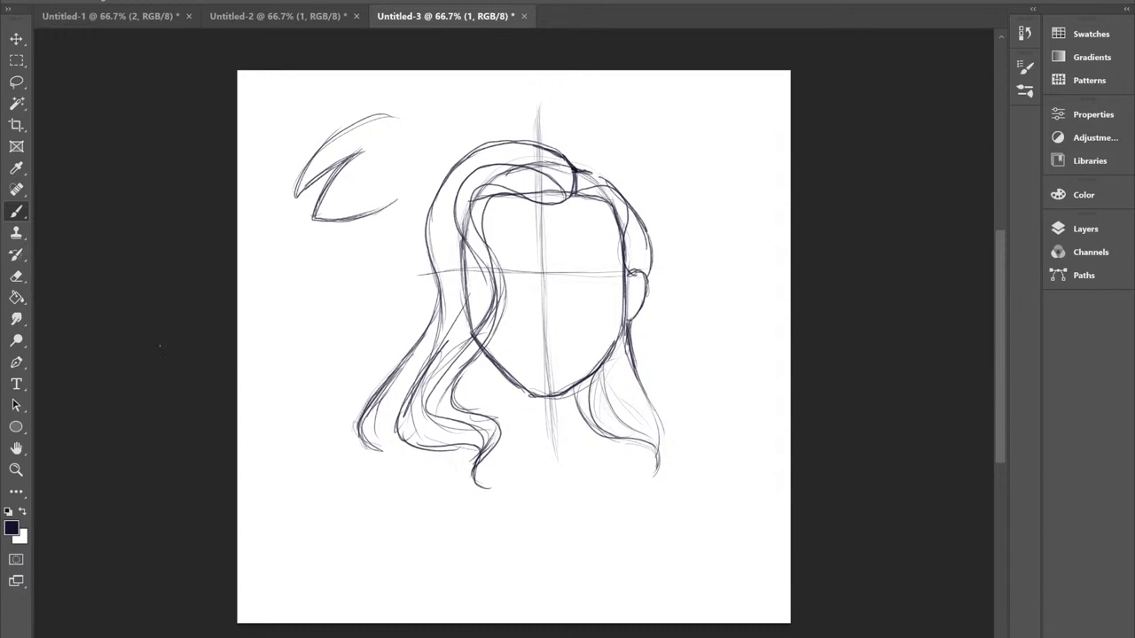
{"action": "left_click", "coordinate": [1086, 229]}
{"action": "left_click", "coordinate": [858, 360]}
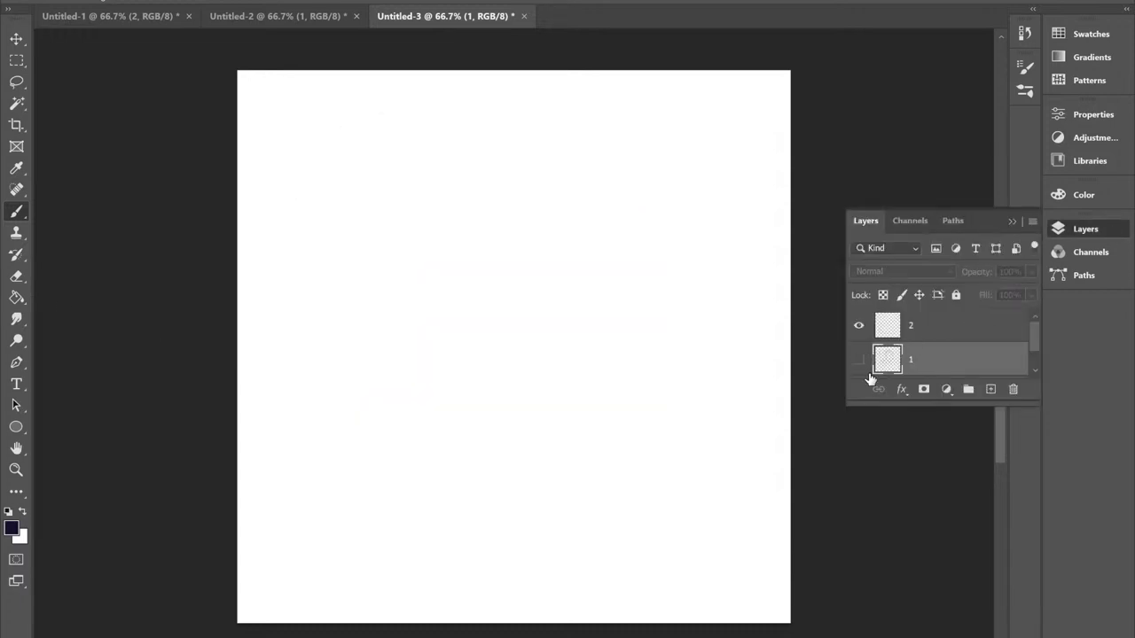
{"action": "left_click", "coordinate": [943, 330]}
{"action": "left_click", "coordinate": [1011, 221]}
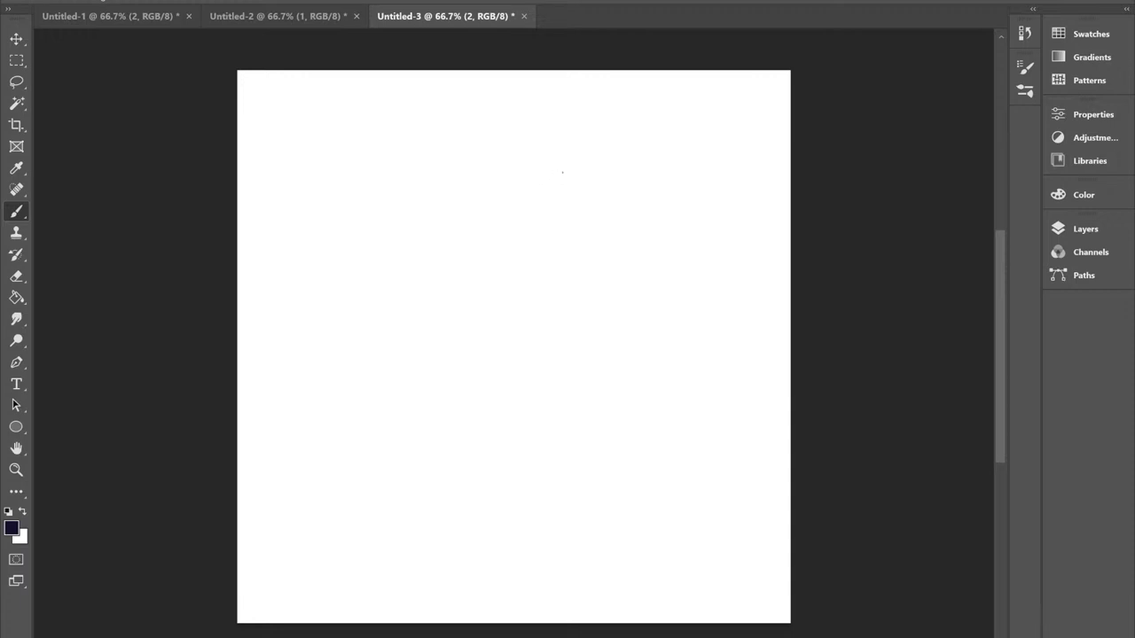
Sketch a faceted, box-like dragon head in the upper middle of the blank canvas, with inner lines separating its planes.
{"action": "mouse_move", "coordinate": [544, 189]}
{"action": "left_mouse_down"}
{"action": "mouse_move", "coordinate": [547, 161]}
{"action": "mouse_move", "coordinate": [540, 194]}
{"action": "left_mouse_up"}
{"action": "mouse_move", "coordinate": [590, 151]}
{"action": "left_mouse_down"}
{"action": "mouse_move", "coordinate": [622, 154]}
{"action": "mouse_move", "coordinate": [647, 182]}
{"action": "mouse_move", "coordinate": [647, 218]}
{"action": "mouse_move", "coordinate": [604, 241]}
{"action": "mouse_move", "coordinate": [547, 200]}
{"action": "mouse_move", "coordinate": [589, 241]}
{"action": "left_mouse_up"}
{"action": "left_click_drag", "start_coordinate": [606, 197], "coordinate": [601, 242]}
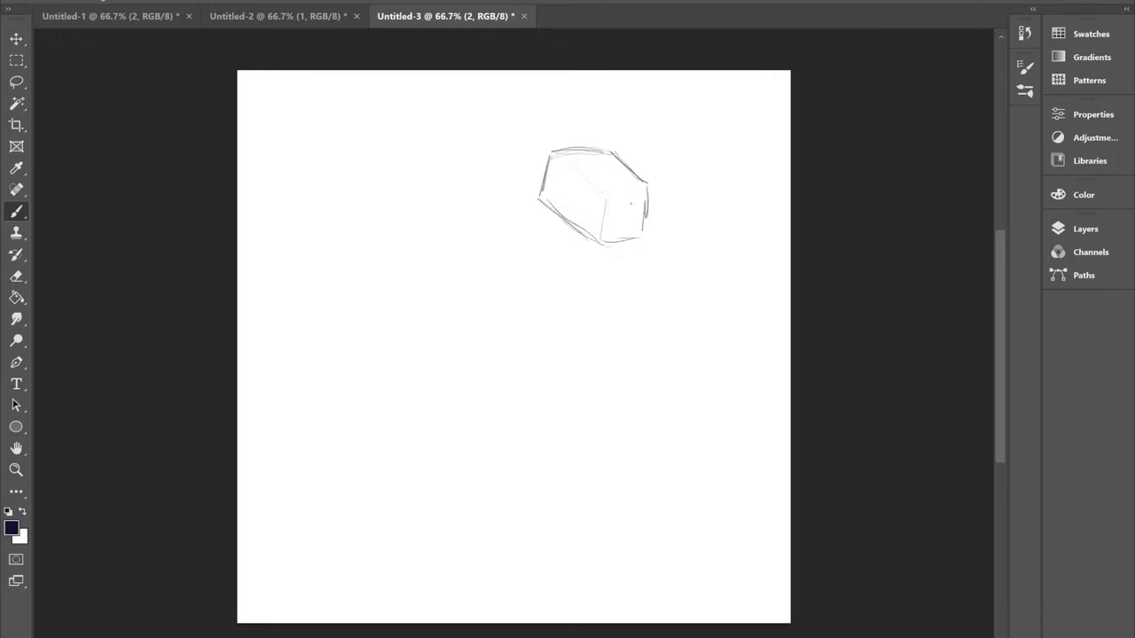
{"action": "left_click_drag", "start_coordinate": [602, 193], "coordinate": [645, 200]}
Add a downward-pointing, beak-like muzzle with a nostril and lower jaw to the boxy head, and darken the front of the face.
{"action": "left_click_drag", "start_coordinate": [646, 232], "coordinate": [665, 280]}
{"action": "left_click_drag", "start_coordinate": [596, 228], "coordinate": [656, 285]}
{"action": "left_click_drag", "start_coordinate": [661, 241], "coordinate": [652, 287]}
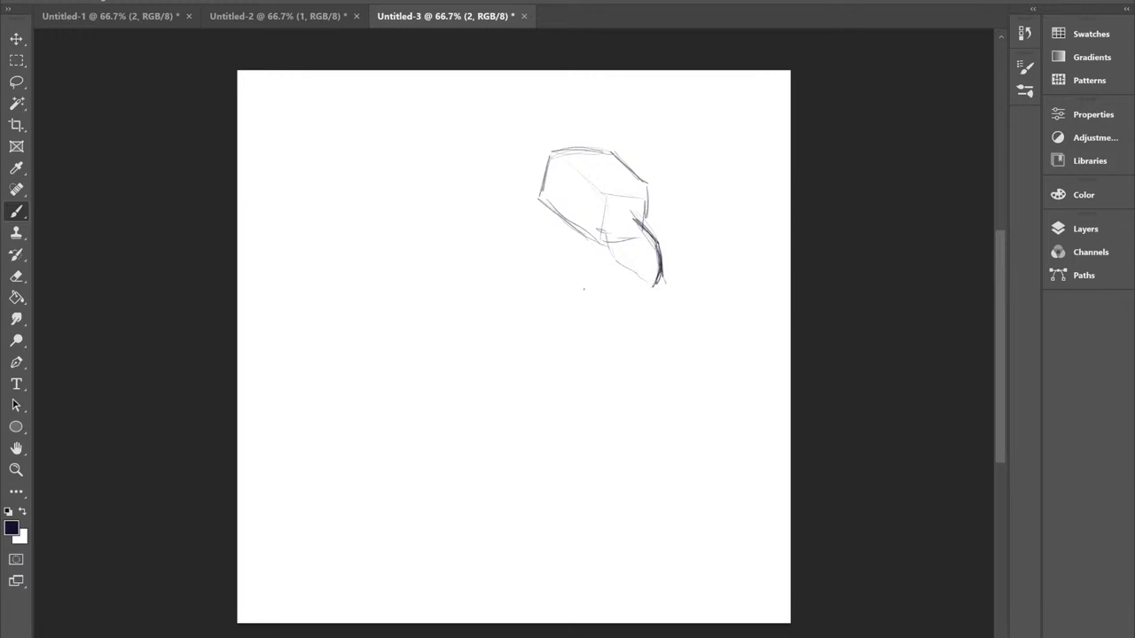
{"action": "left_click_drag", "start_coordinate": [594, 229], "coordinate": [652, 285]}
{"action": "mouse_move", "coordinate": [596, 248]}
{"action": "left_mouse_down"}
{"action": "mouse_move", "coordinate": [634, 284]}
{"action": "mouse_move", "coordinate": [557, 232]}
{"action": "mouse_move", "coordinate": [646, 271]}
{"action": "left_mouse_up"}
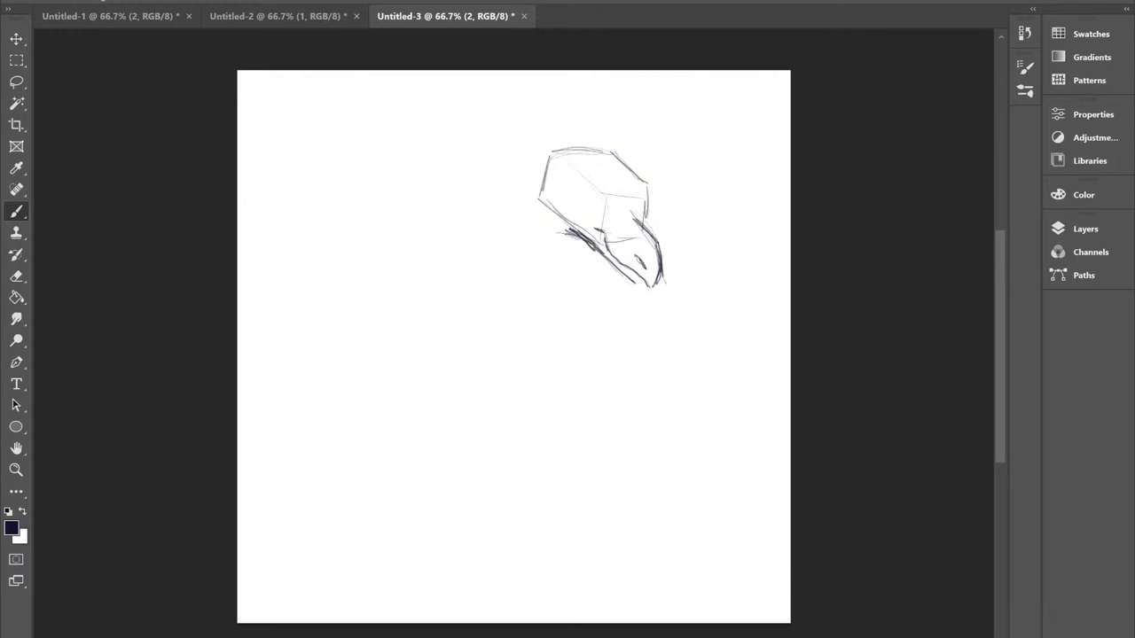
{"action": "left_click_drag", "start_coordinate": [648, 210], "coordinate": [646, 225]}
{"action": "left_click_drag", "start_coordinate": [649, 185], "coordinate": [648, 224]}
Draw a long S-curved neck below the head and lightly sketch the rounded chest and the start of the back.
{"action": "mouse_move", "coordinate": [549, 255]}
{"action": "left_mouse_down"}
{"action": "mouse_move", "coordinate": [544, 297]}
{"action": "mouse_move", "coordinate": [576, 342]}
{"action": "left_mouse_up"}
{"action": "left_click_drag", "start_coordinate": [490, 256], "coordinate": [511, 338]}
{"action": "mouse_move", "coordinate": [537, 166]}
{"action": "left_mouse_down"}
{"action": "mouse_move", "coordinate": [486, 253]}
{"action": "mouse_move", "coordinate": [488, 303]}
{"action": "mouse_move", "coordinate": [522, 369]}
{"action": "mouse_move", "coordinate": [512, 388]}
{"action": "left_mouse_up"}
{"action": "left_click_drag", "start_coordinate": [562, 151], "coordinate": [499, 206]}
{"action": "mouse_move", "coordinate": [538, 165]}
{"action": "left_mouse_down"}
{"action": "mouse_move", "coordinate": [487, 232]}
{"action": "mouse_move", "coordinate": [482, 297]}
{"action": "mouse_move", "coordinate": [509, 356]}
{"action": "left_mouse_up"}
{"action": "left_click_drag", "start_coordinate": [495, 317], "coordinate": [512, 395]}
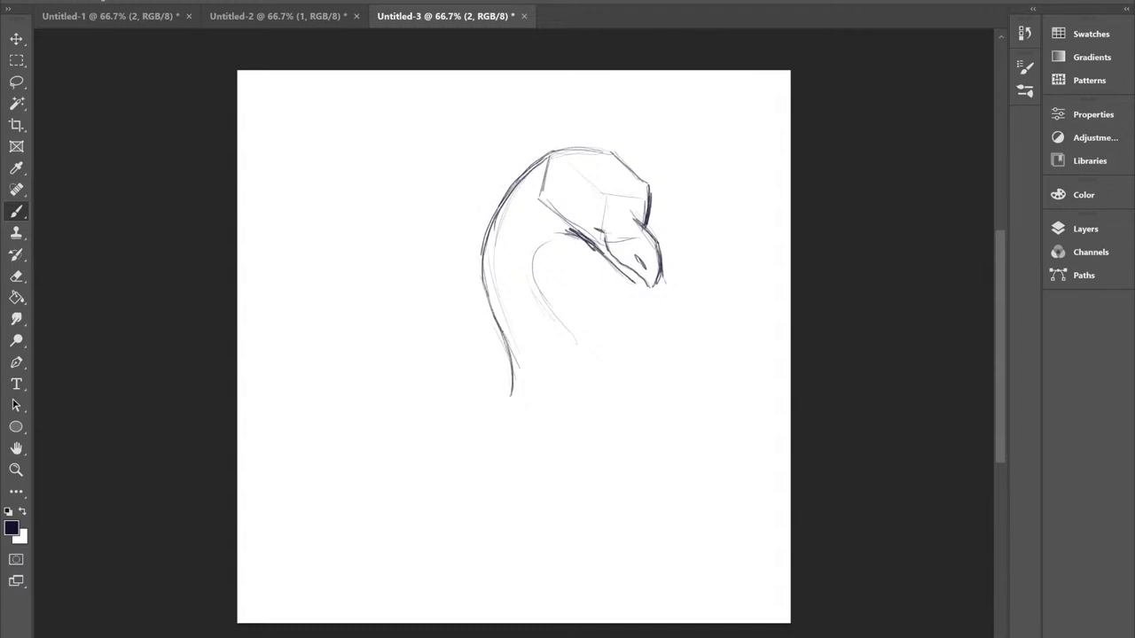
{"action": "mouse_move", "coordinate": [574, 232]}
{"action": "left_mouse_down"}
{"action": "mouse_move", "coordinate": [547, 250]}
{"action": "mouse_move", "coordinate": [534, 282]}
{"action": "mouse_move", "coordinate": [589, 378]}
{"action": "left_mouse_up"}
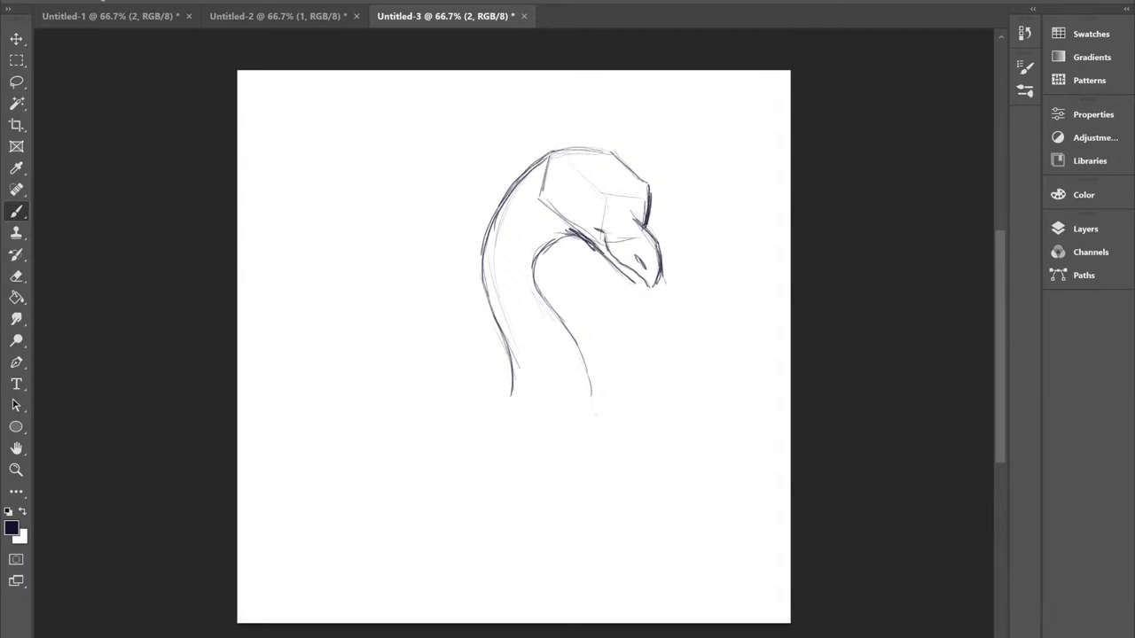
{"action": "mouse_move", "coordinate": [594, 399]}
{"action": "left_mouse_down"}
{"action": "mouse_move", "coordinate": [603, 488]}
{"action": "mouse_move", "coordinate": [537, 512]}
{"action": "mouse_move", "coordinate": [477, 432]}
{"action": "left_mouse_up"}
{"action": "mouse_move", "coordinate": [474, 419]}
{"action": "left_mouse_down"}
{"action": "mouse_move", "coordinate": [402, 427]}
{"action": "mouse_move", "coordinate": [352, 488]}
{"action": "left_mouse_up"}
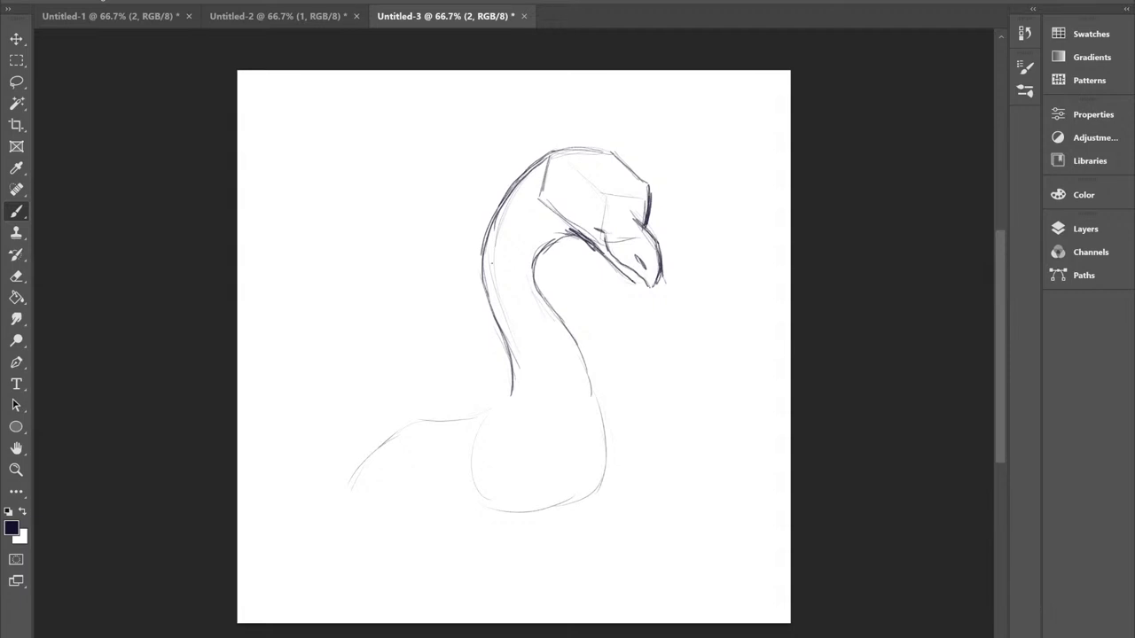
Draw a tall pointed near ear at the back of the head and a separate webbed ear study in the upper-left canvas area.
{"action": "mouse_move", "coordinate": [531, 162]}
{"action": "left_mouse_down"}
{"action": "mouse_move", "coordinate": [542, 180]}
{"action": "mouse_move", "coordinate": [554, 145]}
{"action": "mouse_move", "coordinate": [558, 156]}
{"action": "left_mouse_up"}
{"action": "mouse_move", "coordinate": [555, 107]}
{"action": "left_mouse_down"}
{"action": "mouse_move", "coordinate": [562, 175]}
{"action": "mouse_move", "coordinate": [563, 147]}
{"action": "left_mouse_up"}
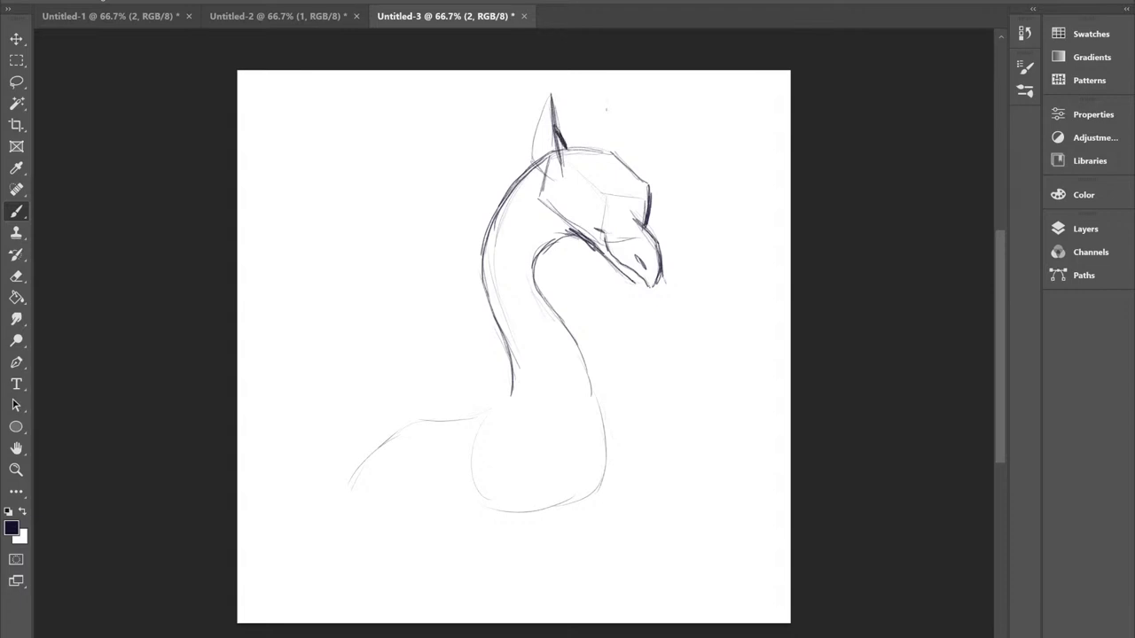
{"action": "mouse_move", "coordinate": [371, 156]}
{"action": "left_mouse_down"}
{"action": "mouse_move", "coordinate": [327, 121]}
{"action": "mouse_move", "coordinate": [312, 151]}
{"action": "mouse_move", "coordinate": [333, 186]}
{"action": "mouse_move", "coordinate": [326, 195]}
{"action": "mouse_move", "coordinate": [382, 164]}
{"action": "left_mouse_up"}
{"action": "left_click_drag", "start_coordinate": [328, 121], "coordinate": [383, 165]}
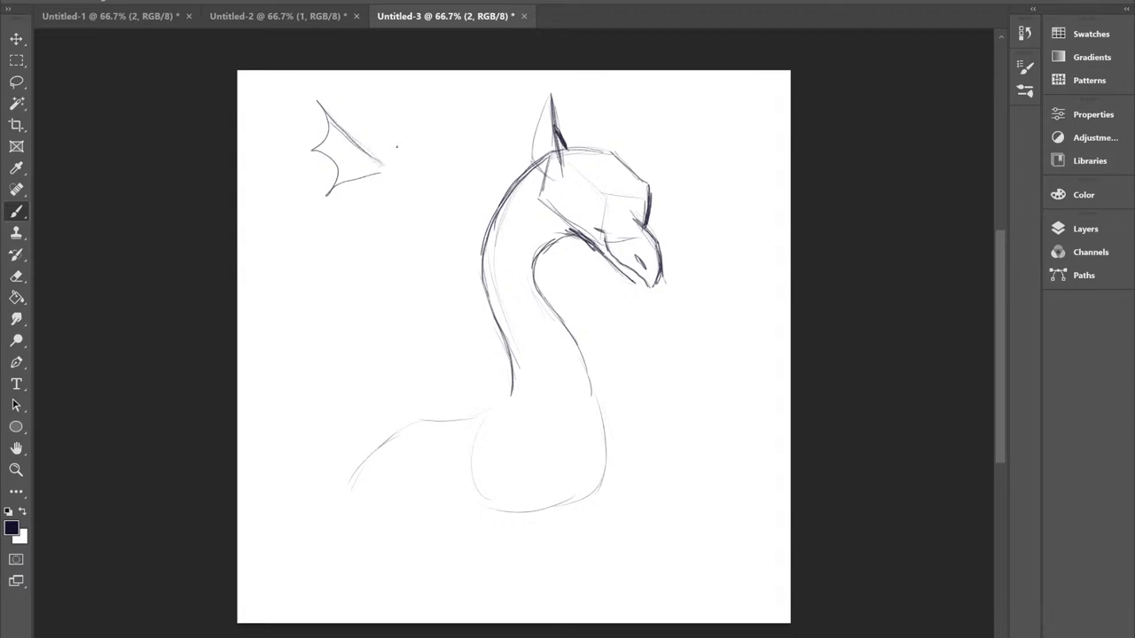
{"action": "left_click_drag", "start_coordinate": [564, 145], "coordinate": [572, 157]}
{"action": "left_click_drag", "start_coordinate": [551, 94], "coordinate": [554, 113]}
{"action": "left_click_drag", "start_coordinate": [547, 99], "coordinate": [530, 164]}
{"action": "mouse_move", "coordinate": [540, 121]}
{"action": "left_mouse_down"}
{"action": "mouse_move", "coordinate": [530, 177]}
{"action": "mouse_move", "coordinate": [556, 177]}
{"action": "left_mouse_up"}
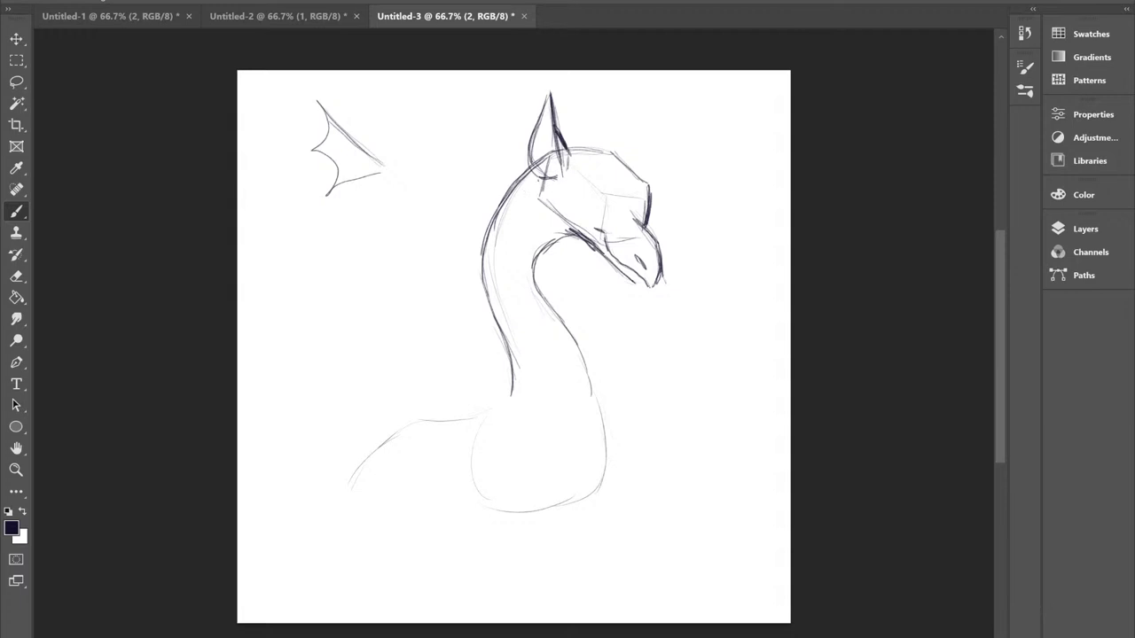
{"action": "left_click_drag", "start_coordinate": [548, 166], "coordinate": [532, 183]}
Draw the matching pointed far ear on the other side of the head.
{"action": "mouse_move", "coordinate": [616, 136]}
{"action": "left_mouse_down"}
{"action": "mouse_move", "coordinate": [620, 108]}
{"action": "mouse_move", "coordinate": [630, 160]}
{"action": "left_mouse_up"}
{"action": "mouse_move", "coordinate": [623, 104]}
{"action": "left_mouse_down"}
{"action": "mouse_move", "coordinate": [632, 142]}
{"action": "mouse_move", "coordinate": [618, 117]}
{"action": "mouse_move", "coordinate": [605, 150]}
{"action": "left_mouse_up"}
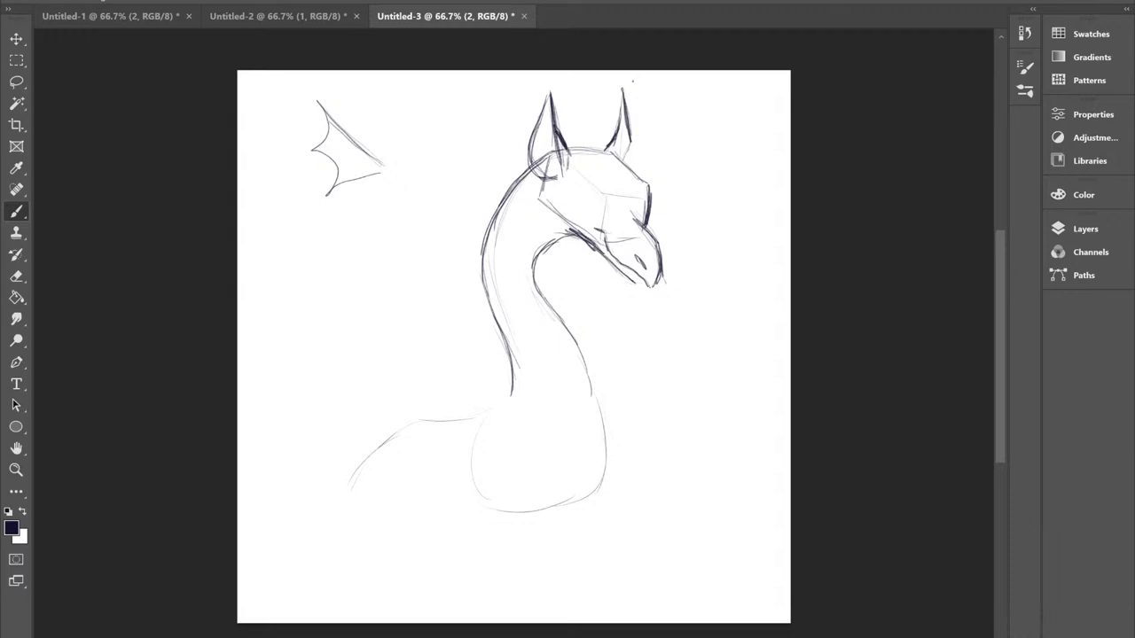
{"action": "mouse_move", "coordinate": [631, 139]}
{"action": "left_mouse_down"}
{"action": "mouse_move", "coordinate": [625, 165]}
{"action": "mouse_move", "coordinate": [627, 155]}
{"action": "left_mouse_up"}
{"action": "left_click_drag", "start_coordinate": [627, 148], "coordinate": [622, 166]}
Draw a raised, curved crest across the top of the head between the ears and down to the brow.
{"action": "mouse_move", "coordinate": [578, 127]}
{"action": "left_mouse_down"}
{"action": "mouse_move", "coordinate": [581, 150]}
{"action": "mouse_move", "coordinate": [645, 188]}
{"action": "mouse_move", "coordinate": [646, 209]}
{"action": "left_mouse_up"}
{"action": "left_click_drag", "start_coordinate": [578, 126], "coordinate": [581, 166]}
{"action": "left_click_drag", "start_coordinate": [580, 123], "coordinate": [637, 169]}
{"action": "left_click_drag", "start_coordinate": [637, 164], "coordinate": [643, 180]}
{"action": "mouse_move", "coordinate": [606, 136]}
{"action": "left_mouse_down"}
{"action": "mouse_move", "coordinate": [634, 162]}
{"action": "mouse_move", "coordinate": [624, 157]}
{"action": "left_mouse_up"}
{"action": "mouse_move", "coordinate": [591, 133]}
{"action": "left_mouse_down"}
{"action": "mouse_move", "coordinate": [629, 160]}
{"action": "mouse_move", "coordinate": [591, 131]}
{"action": "left_mouse_up"}
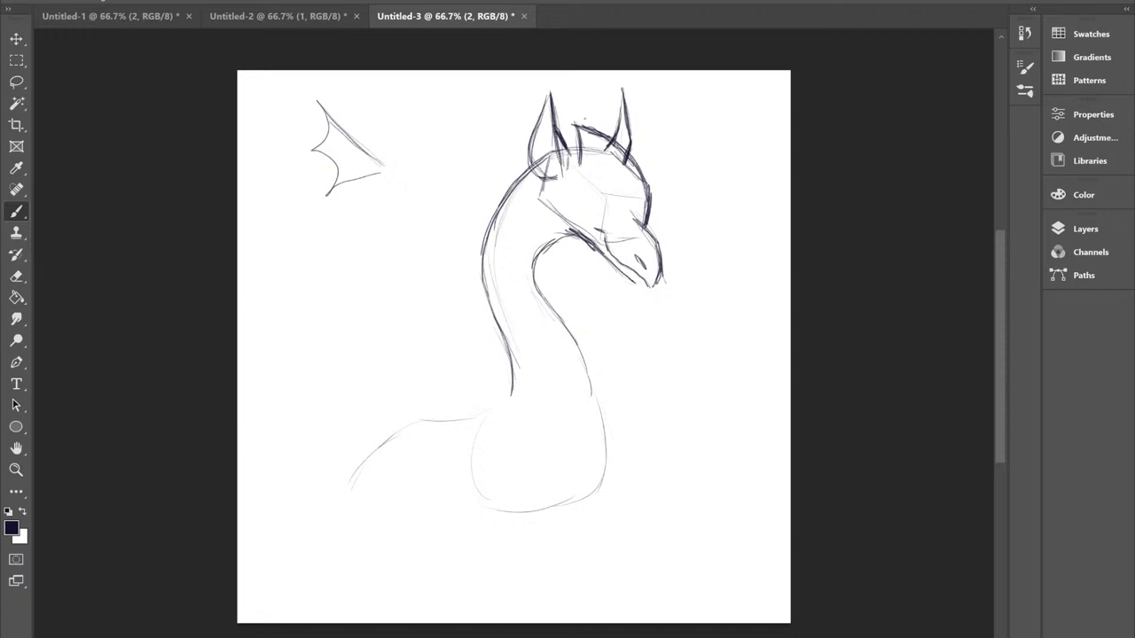
Outline the forehead plate's lower edge with a dark diagonal brow ridge and close its sides up to the crest.
{"action": "left_click_drag", "start_coordinate": [582, 172], "coordinate": [610, 194]}
{"action": "mouse_move", "coordinate": [591, 179]}
{"action": "left_mouse_down"}
{"action": "mouse_move", "coordinate": [631, 207]}
{"action": "mouse_move", "coordinate": [640, 199]}
{"action": "left_mouse_up"}
{"action": "left_click_drag", "start_coordinate": [635, 166], "coordinate": [638, 206]}
{"action": "left_click_drag", "start_coordinate": [638, 195], "coordinate": [630, 211]}
{"action": "mouse_move", "coordinate": [582, 173]}
{"action": "left_mouse_down"}
{"action": "mouse_move", "coordinate": [620, 201]}
{"action": "mouse_move", "coordinate": [601, 192]}
{"action": "left_mouse_up"}
{"action": "left_click_drag", "start_coordinate": [581, 159], "coordinate": [576, 170]}
{"action": "left_click_drag", "start_coordinate": [580, 161], "coordinate": [576, 172]}
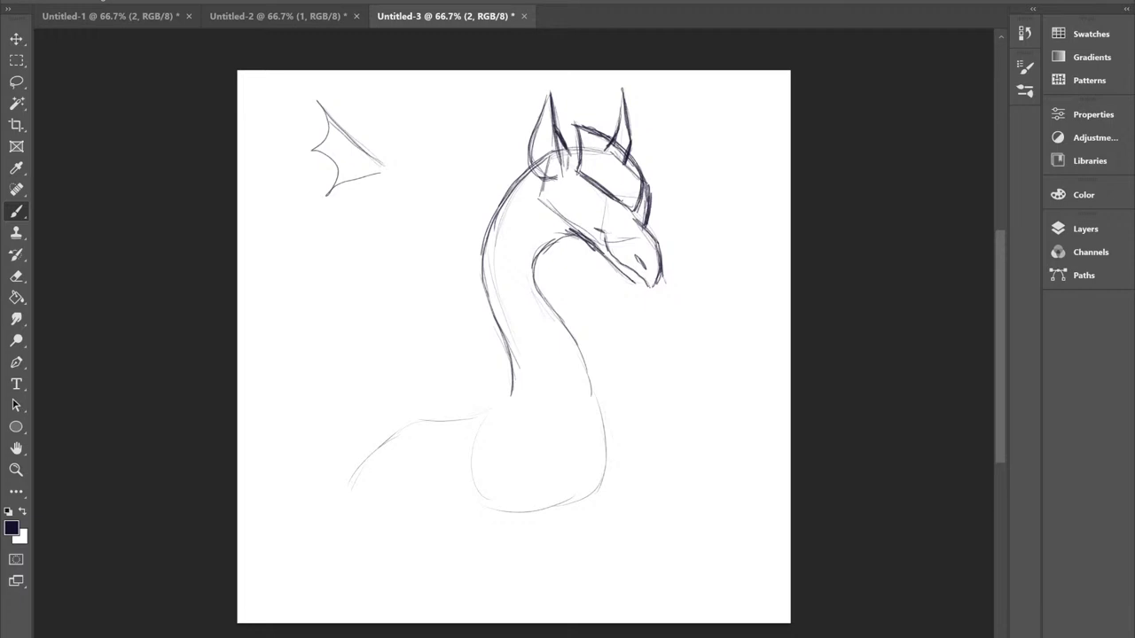
{"action": "left_click_drag", "start_coordinate": [619, 200], "coordinate": [633, 214]}
{"action": "left_click_drag", "start_coordinate": [578, 121], "coordinate": [576, 151]}
Darken the snout's front edge and draw the near eye with a shaded iris beneath the brow ridge.
{"action": "left_click_drag", "start_coordinate": [646, 227], "coordinate": [662, 270]}
{"action": "mouse_move", "coordinate": [580, 191]}
{"action": "left_mouse_down"}
{"action": "mouse_move", "coordinate": [595, 207]}
{"action": "mouse_move", "coordinate": [597, 195]}
{"action": "mouse_move", "coordinate": [598, 208]}
{"action": "left_mouse_up"}
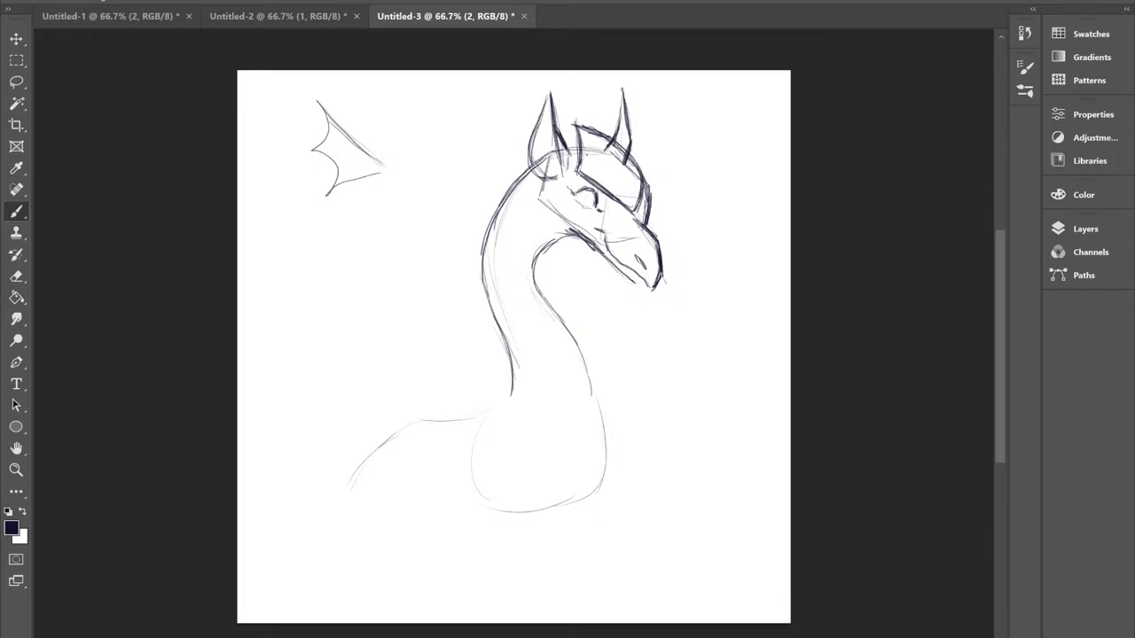
{"action": "mouse_move", "coordinate": [643, 196]}
{"action": "left_mouse_down"}
{"action": "mouse_move", "coordinate": [642, 212]}
{"action": "mouse_move", "coordinate": [591, 207]}
{"action": "left_mouse_up"}
{"action": "left_click_drag", "start_coordinate": [587, 192], "coordinate": [593, 207]}
{"action": "left_click_drag", "start_coordinate": [587, 188], "coordinate": [595, 196]}
Add a plate line running from the brow ridge down the side of the snout toward the nostril.
{"action": "mouse_move", "coordinate": [635, 205]}
{"action": "left_mouse_down"}
{"action": "mouse_move", "coordinate": [651, 233]}
{"action": "mouse_move", "coordinate": [618, 236]}
{"action": "mouse_move", "coordinate": [654, 263]}
{"action": "left_mouse_up"}
{"action": "left_click_drag", "start_coordinate": [617, 229], "coordinate": [640, 250]}
{"action": "left_click_drag", "start_coordinate": [618, 209], "coordinate": [622, 227]}
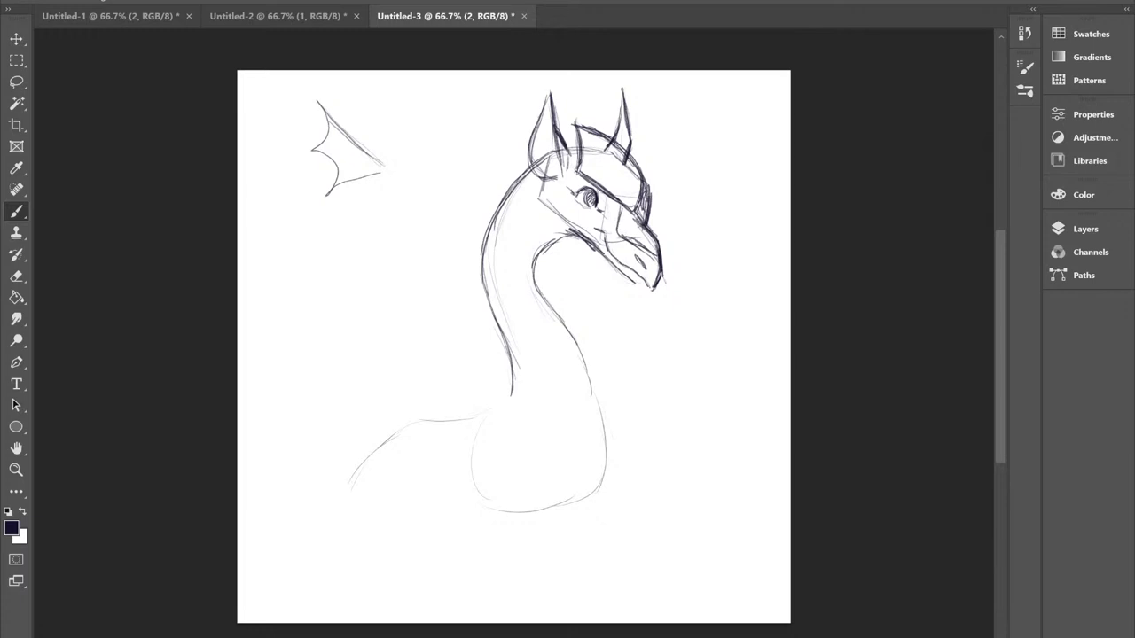
{"action": "left_click_drag", "start_coordinate": [618, 209], "coordinate": [621, 233]}
Draw a curved, pointed horn above the near eye and a matching horn on the far side of the brow.
{"action": "mouse_move", "coordinate": [578, 165]}
{"action": "left_mouse_down"}
{"action": "mouse_move", "coordinate": [569, 181]}
{"action": "mouse_move", "coordinate": [598, 137]}
{"action": "mouse_move", "coordinate": [594, 168]}
{"action": "left_mouse_up"}
{"action": "left_click_drag", "start_coordinate": [598, 130], "coordinate": [592, 160]}
{"action": "left_click_drag", "start_coordinate": [594, 158], "coordinate": [576, 183]}
{"action": "left_click_drag", "start_coordinate": [599, 122], "coordinate": [592, 163]}
{"action": "mouse_move", "coordinate": [601, 101]}
{"action": "left_mouse_down"}
{"action": "mouse_move", "coordinate": [598, 157]}
{"action": "mouse_move", "coordinate": [576, 181]}
{"action": "left_mouse_up"}
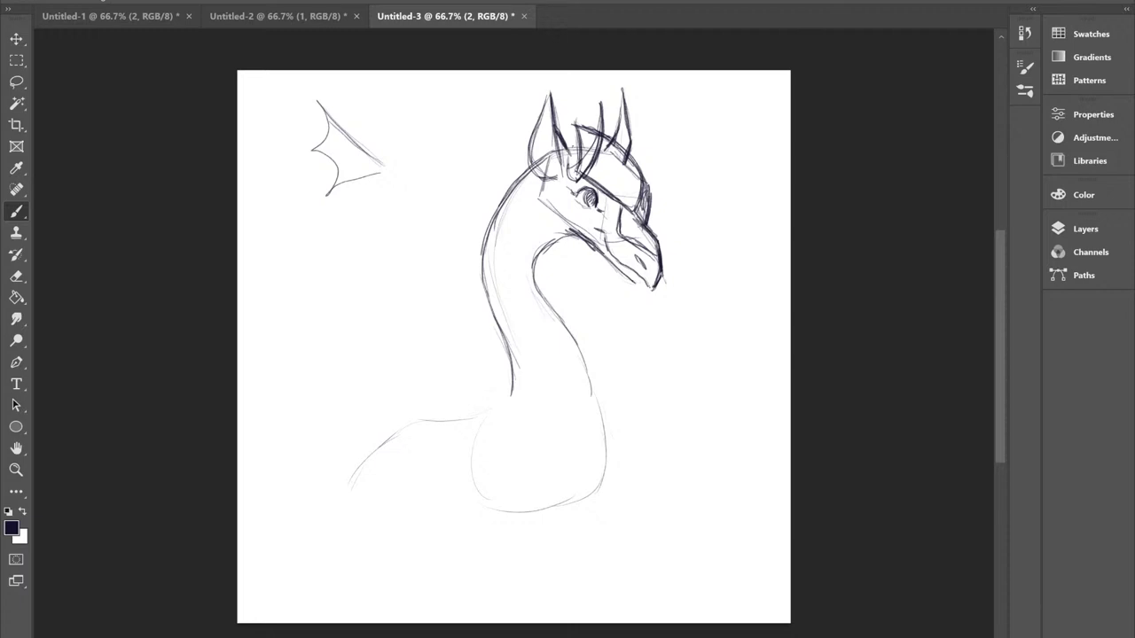
{"action": "left_click_drag", "start_coordinate": [599, 107], "coordinate": [597, 124]}
{"action": "mouse_move", "coordinate": [639, 163]}
{"action": "left_mouse_down"}
{"action": "mouse_move", "coordinate": [663, 116]}
{"action": "mouse_move", "coordinate": [655, 143]}
{"action": "left_mouse_up"}
{"action": "left_click_drag", "start_coordinate": [662, 104], "coordinate": [645, 159]}
{"action": "left_click_drag", "start_coordinate": [650, 146], "coordinate": [637, 164]}
Set the Eraser to 20 px, erase the overlapping lines inside the near horn's base, and return to the Brush tool.
{"action": "key", "text": "e"}
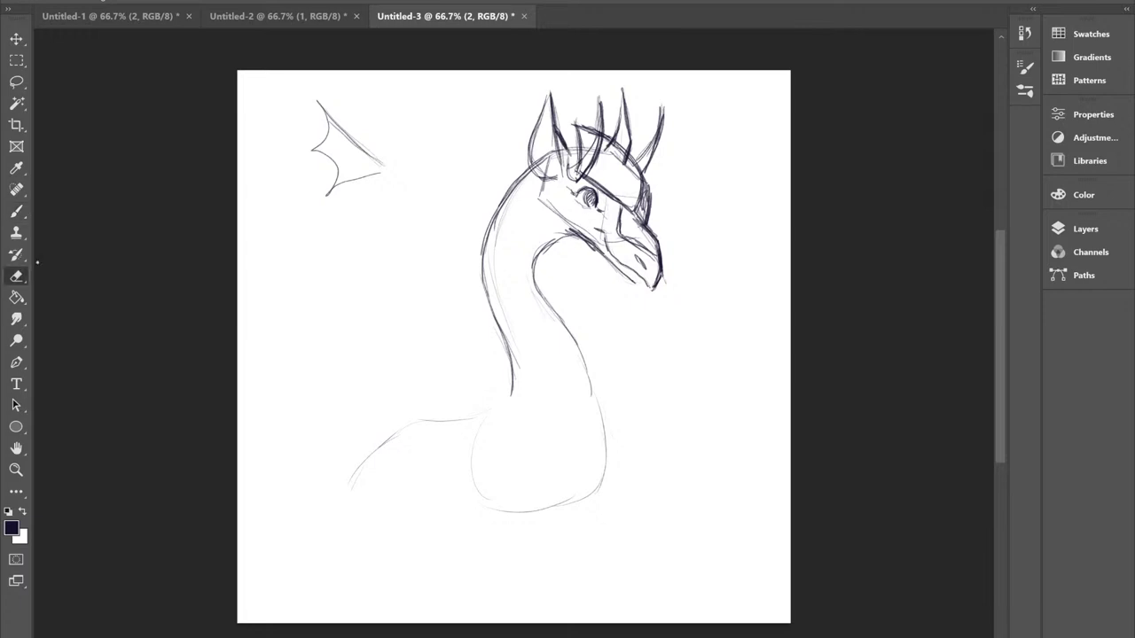
{"action": "left_click", "coordinate": [42, 1]}
{"action": "left_click", "coordinate": [141, 194]}
{"action": "type", "text": "20"}
{"action": "key", "text": "Return"}
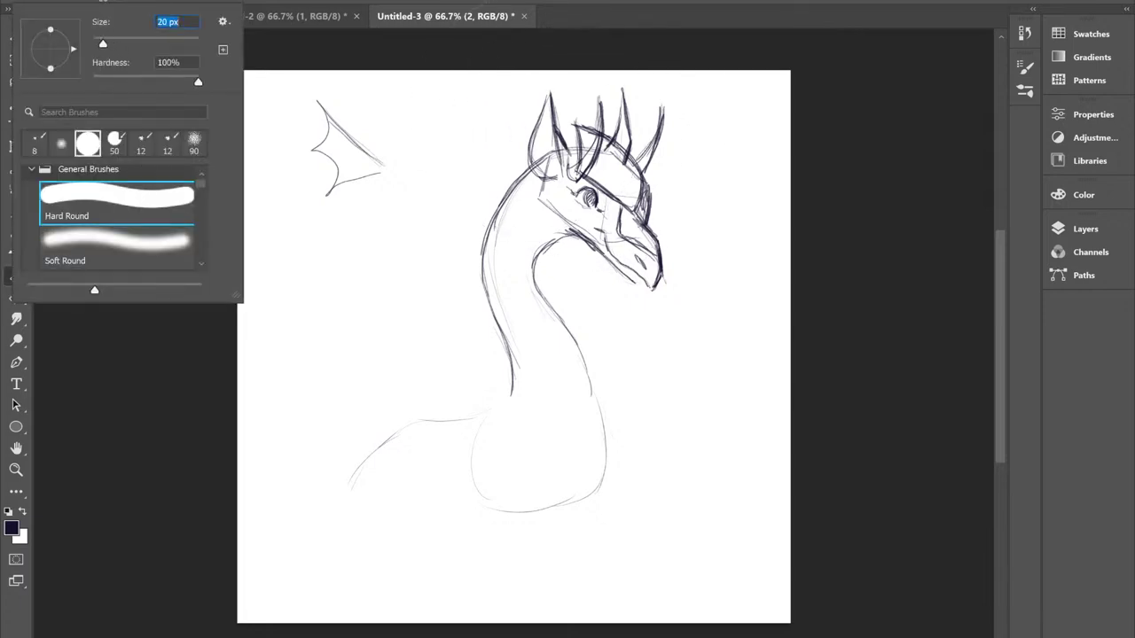
{"action": "key", "text": "Return"}
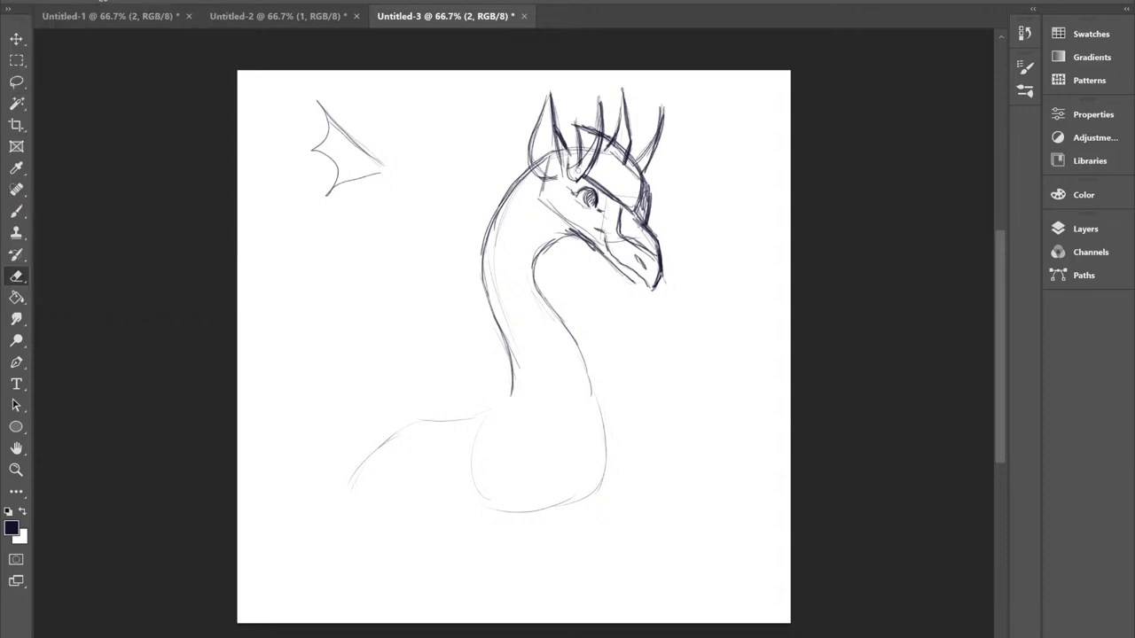
{"action": "left_click_drag", "start_coordinate": [578, 168], "coordinate": [582, 166]}
{"action": "left_click", "coordinate": [16, 210]}
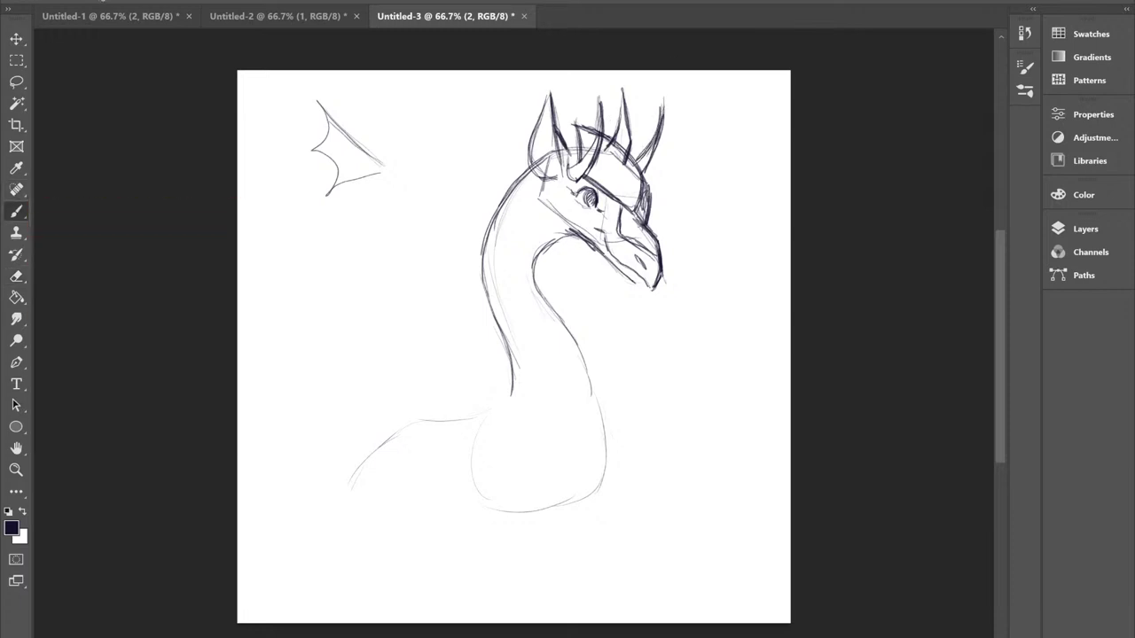
Darken the front line of the dragon's neck from the throat down to the chest.
{"action": "mouse_move", "coordinate": [561, 241]}
{"action": "left_mouse_down"}
{"action": "mouse_move", "coordinate": [537, 266]}
{"action": "mouse_move", "coordinate": [548, 312]}
{"action": "left_mouse_up"}
{"action": "left_click_drag", "start_coordinate": [537, 287], "coordinate": [601, 416]}
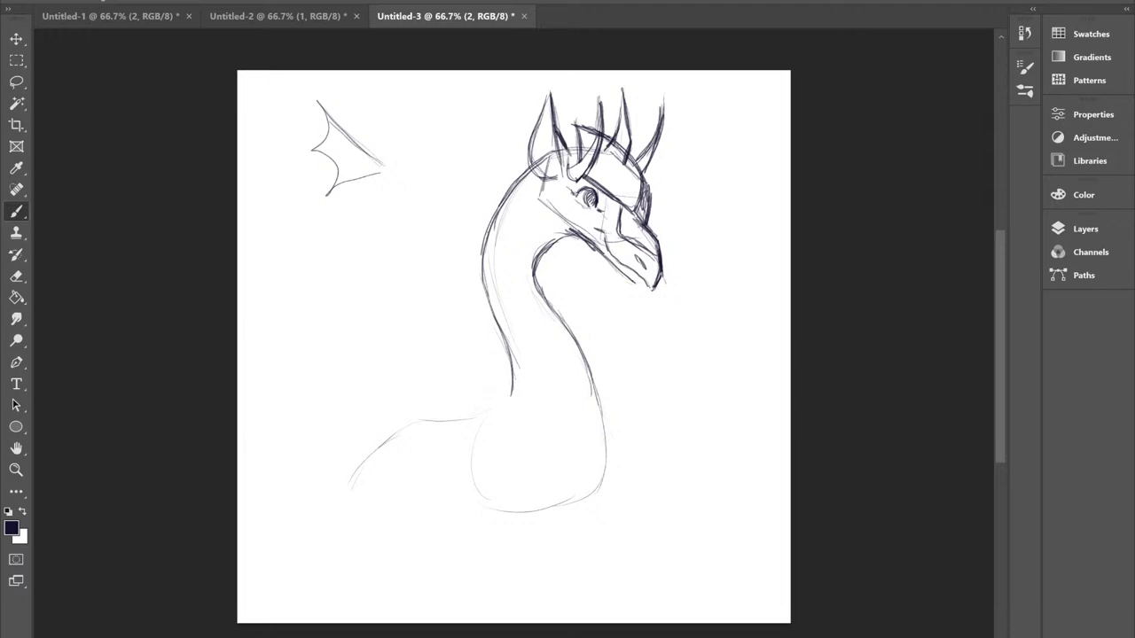
Add a stroke under the dragon's jaw and draw short lines for the tops of its legs beneath the body.
{"action": "left_click_drag", "start_coordinate": [633, 280], "coordinate": [653, 291]}
{"action": "left_click_drag", "start_coordinate": [527, 515], "coordinate": [504, 552]}
{"action": "left_click_drag", "start_coordinate": [595, 490], "coordinate": [563, 545]}
{"action": "left_click_drag", "start_coordinate": [446, 514], "coordinate": [460, 548]}
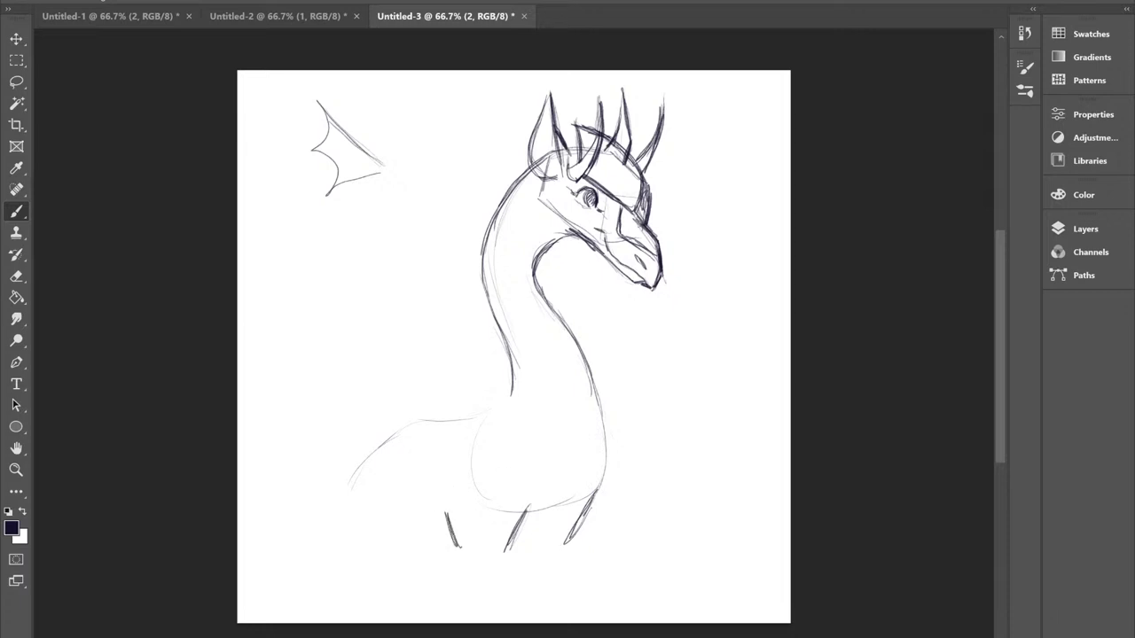
Connect the leg tops with underside lines, darken the back, and sketch a long tail curling upward behind the body.
{"action": "mouse_move", "coordinate": [519, 520]}
{"action": "left_mouse_down"}
{"action": "mouse_move", "coordinate": [562, 513]}
{"action": "mouse_move", "coordinate": [585, 491]}
{"action": "left_mouse_up"}
{"action": "mouse_move", "coordinate": [447, 518]}
{"action": "left_mouse_down"}
{"action": "mouse_move", "coordinate": [413, 490]}
{"action": "mouse_move", "coordinate": [399, 497]}
{"action": "left_mouse_up"}
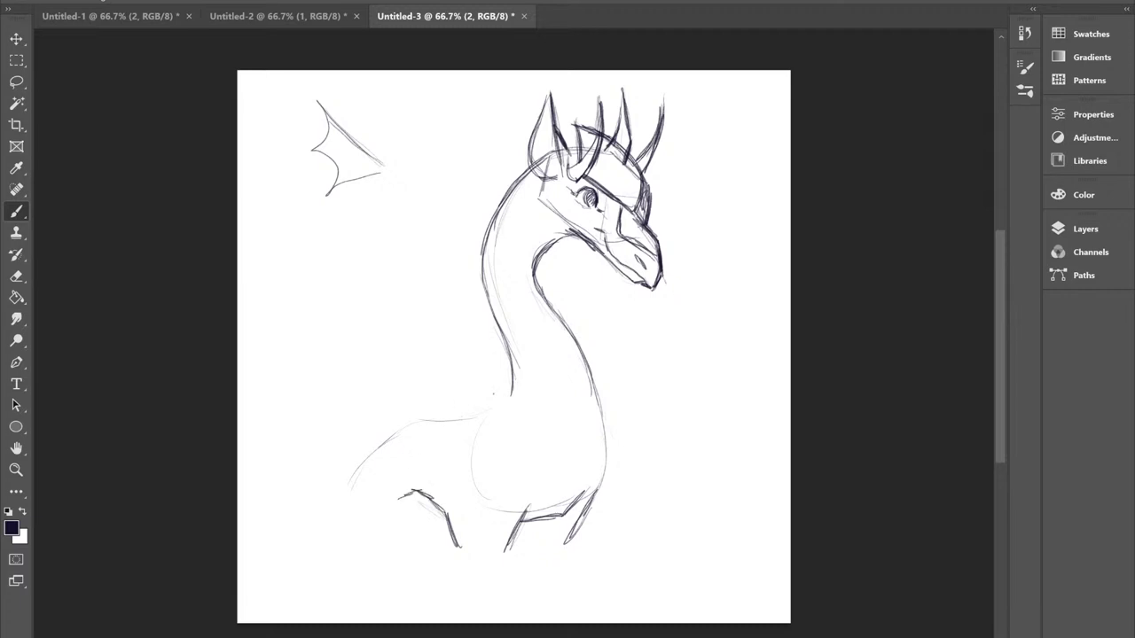
{"action": "mouse_move", "coordinate": [506, 401]}
{"action": "left_mouse_down"}
{"action": "mouse_move", "coordinate": [421, 418]}
{"action": "mouse_move", "coordinate": [395, 437]}
{"action": "mouse_move", "coordinate": [359, 470]}
{"action": "mouse_move", "coordinate": [344, 535]}
{"action": "left_mouse_up"}
{"action": "mouse_move", "coordinate": [395, 505]}
{"action": "left_mouse_down"}
{"action": "mouse_move", "coordinate": [368, 541]}
{"action": "mouse_move", "coordinate": [307, 510]}
{"action": "mouse_move", "coordinate": [294, 479]}
{"action": "mouse_move", "coordinate": [359, 364]}
{"action": "mouse_move", "coordinate": [271, 502]}
{"action": "mouse_move", "coordinate": [307, 539]}
{"action": "mouse_move", "coordinate": [338, 530]}
{"action": "mouse_move", "coordinate": [282, 479]}
{"action": "mouse_move", "coordinate": [359, 351]}
{"action": "left_mouse_up"}
{"action": "left_click_drag", "start_coordinate": [330, 309], "coordinate": [335, 353]}
{"action": "left_click_drag", "start_coordinate": [358, 290], "coordinate": [342, 362]}
{"action": "mouse_move", "coordinate": [390, 280]}
{"action": "left_mouse_down"}
{"action": "mouse_move", "coordinate": [363, 350]}
{"action": "mouse_move", "coordinate": [403, 351]}
{"action": "mouse_move", "coordinate": [438, 310]}
{"action": "left_mouse_up"}
{"action": "key", "text": "ctrl+z"}
{"action": "key", "text": "ctrl+z"}
{"action": "key", "text": "ctrl+z"}
{"action": "key", "text": "ctrl+z"}
{"action": "key", "text": "ctrl+z"}
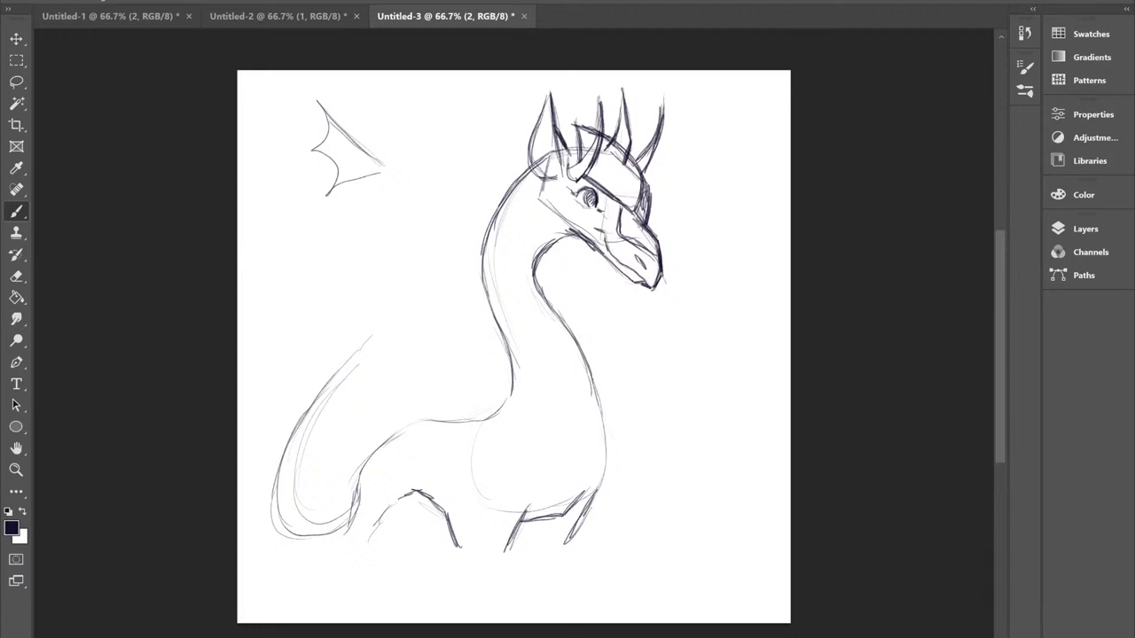
{"action": "mouse_move", "coordinate": [316, 391]}
{"action": "left_mouse_down"}
{"action": "mouse_move", "coordinate": [318, 365]}
{"action": "mouse_move", "coordinate": [374, 250]}
{"action": "mouse_move", "coordinate": [378, 321]}
{"action": "mouse_move", "coordinate": [404, 381]}
{"action": "mouse_move", "coordinate": [330, 412]}
{"action": "left_mouse_up"}
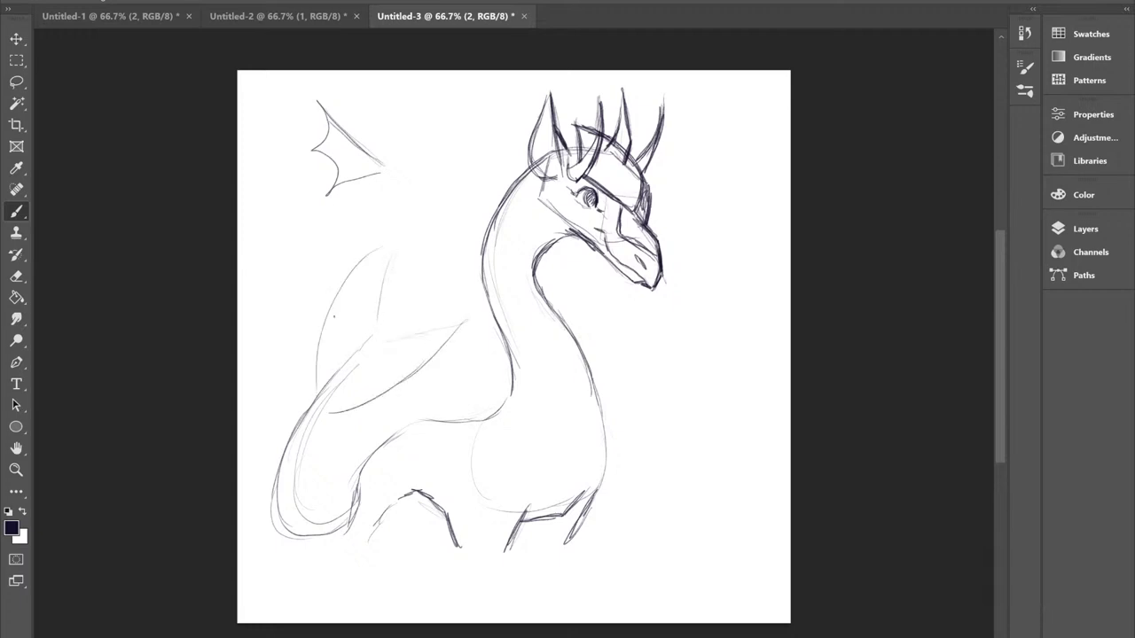
{"action": "key", "text": "ctrl+z"}
{"action": "key", "text": "ctrl+z"}
{"action": "key", "text": "ctrl+z"}
{"action": "key", "text": "ctrl+z"}
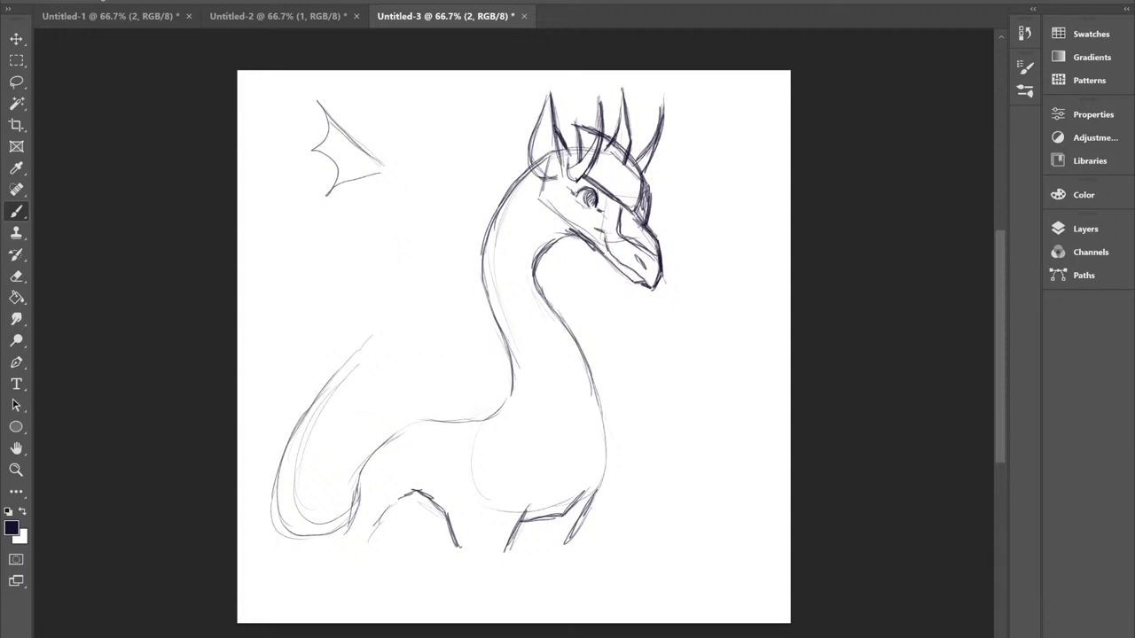
Draw a pointed, leaf-shaped tip at the end of the tail and darken the tail's inner edge.
{"action": "mouse_move", "coordinate": [353, 350]}
{"action": "left_mouse_down"}
{"action": "mouse_move", "coordinate": [416, 286]}
{"action": "mouse_move", "coordinate": [453, 328]}
{"action": "mouse_move", "coordinate": [416, 328]}
{"action": "mouse_move", "coordinate": [377, 360]}
{"action": "mouse_move", "coordinate": [470, 310]}
{"action": "left_mouse_up"}
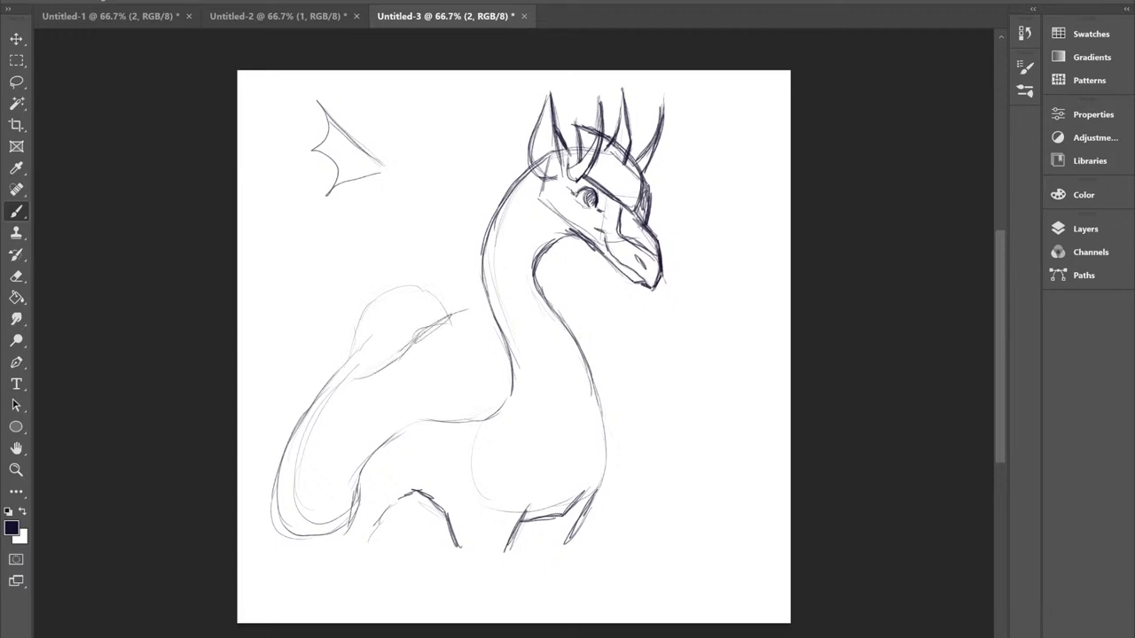
{"action": "mouse_move", "coordinate": [462, 313]}
{"action": "left_mouse_down"}
{"action": "mouse_move", "coordinate": [349, 376]}
{"action": "mouse_move", "coordinate": [359, 316]}
{"action": "mouse_move", "coordinate": [377, 297]}
{"action": "mouse_move", "coordinate": [459, 310]}
{"action": "mouse_move", "coordinate": [384, 289]}
{"action": "mouse_move", "coordinate": [348, 357]}
{"action": "left_mouse_up"}
{"action": "mouse_move", "coordinate": [390, 324]}
{"action": "left_mouse_down"}
{"action": "mouse_move", "coordinate": [354, 351]}
{"action": "mouse_move", "coordinate": [294, 463]}
{"action": "left_mouse_up"}
{"action": "left_click_drag", "start_coordinate": [316, 417], "coordinate": [291, 505]}
{"action": "left_click_drag", "start_coordinate": [293, 504], "coordinate": [333, 523]}
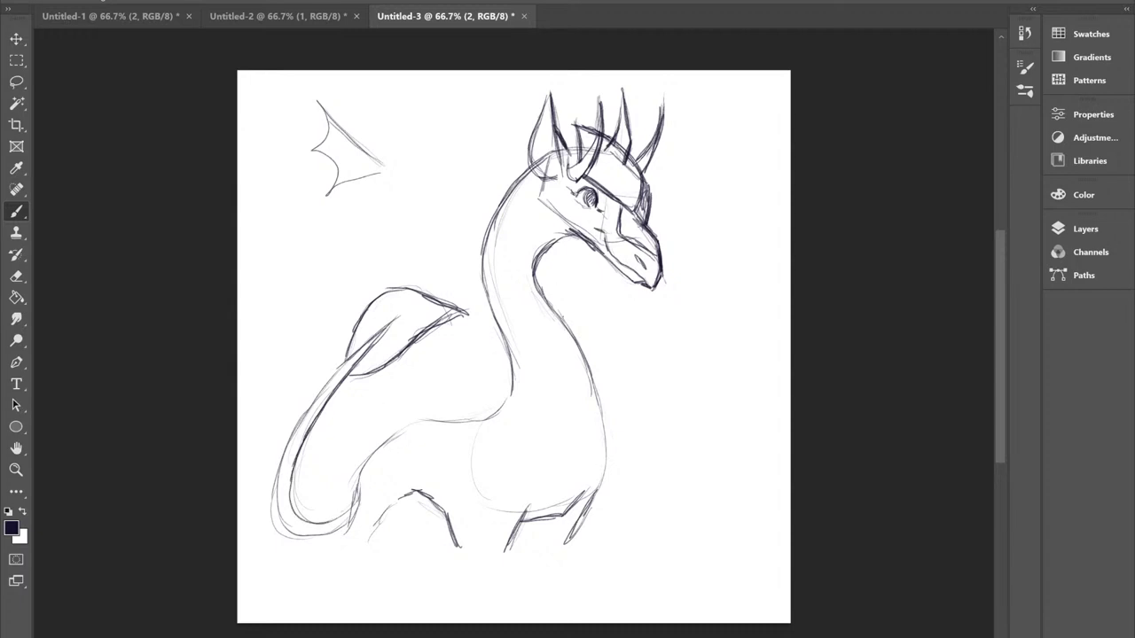
Sketch the first wing arm lines rising from the back behind the neck, and erase the small practice wing sketch.
{"action": "left_click_drag", "start_coordinate": [587, 364], "coordinate": [611, 482]}
{"action": "mouse_move", "coordinate": [440, 347]}
{"action": "left_mouse_down"}
{"action": "mouse_move", "coordinate": [484, 434]}
{"action": "mouse_move", "coordinate": [453, 390]}
{"action": "left_mouse_up"}
{"action": "left_click_drag", "start_coordinate": [445, 204], "coordinate": [439, 297]}
{"action": "key", "text": "e"}
{"action": "mouse_move", "coordinate": [321, 108]}
{"action": "left_mouse_down"}
{"action": "mouse_move", "coordinate": [334, 197]}
{"action": "mouse_move", "coordinate": [305, 112]}
{"action": "mouse_move", "coordinate": [337, 126]}
{"action": "mouse_move", "coordinate": [378, 176]}
{"action": "mouse_move", "coordinate": [359, 147]}
{"action": "mouse_move", "coordinate": [345, 151]}
{"action": "mouse_move", "coordinate": [370, 199]}
{"action": "left_mouse_up"}
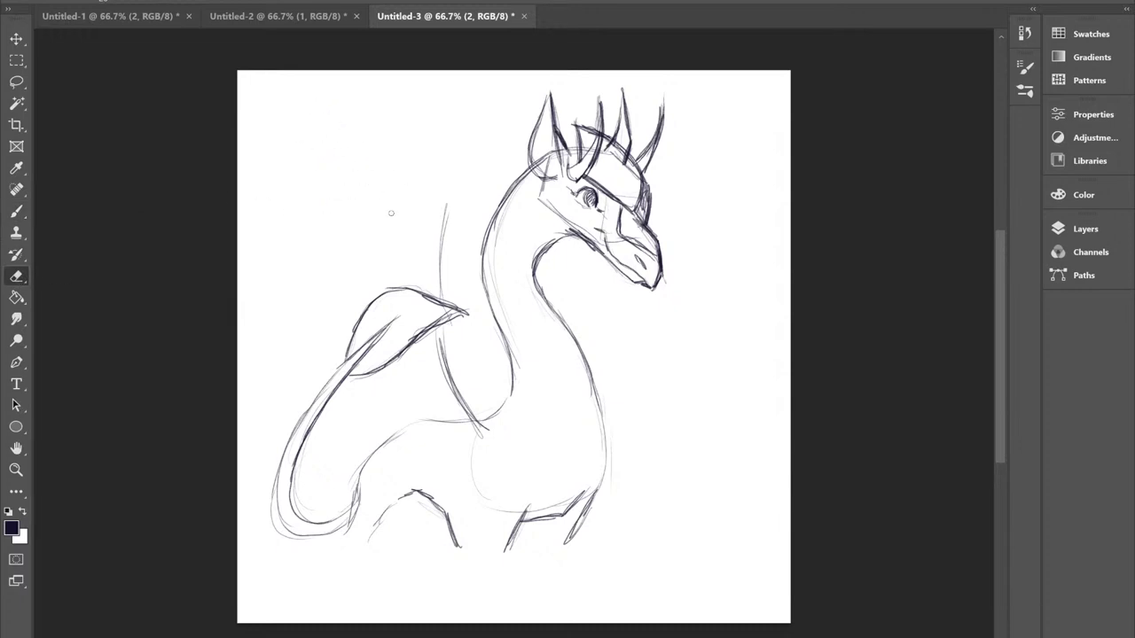
Build up the wing arm with the Brush from the shoulder to the wrist, passing behind the tail tip.
{"action": "key", "text": "b"}
{"action": "left_click_drag", "start_coordinate": [445, 389], "coordinate": [448, 329]}
{"action": "left_click_drag", "start_coordinate": [450, 215], "coordinate": [445, 255]}
{"action": "left_click_drag", "start_coordinate": [459, 186], "coordinate": [438, 289]}
{"action": "left_click_drag", "start_coordinate": [507, 348], "coordinate": [505, 396]}
{"action": "left_click_drag", "start_coordinate": [448, 341], "coordinate": [430, 411]}
{"action": "left_click_drag", "start_coordinate": [429, 305], "coordinate": [429, 317]}
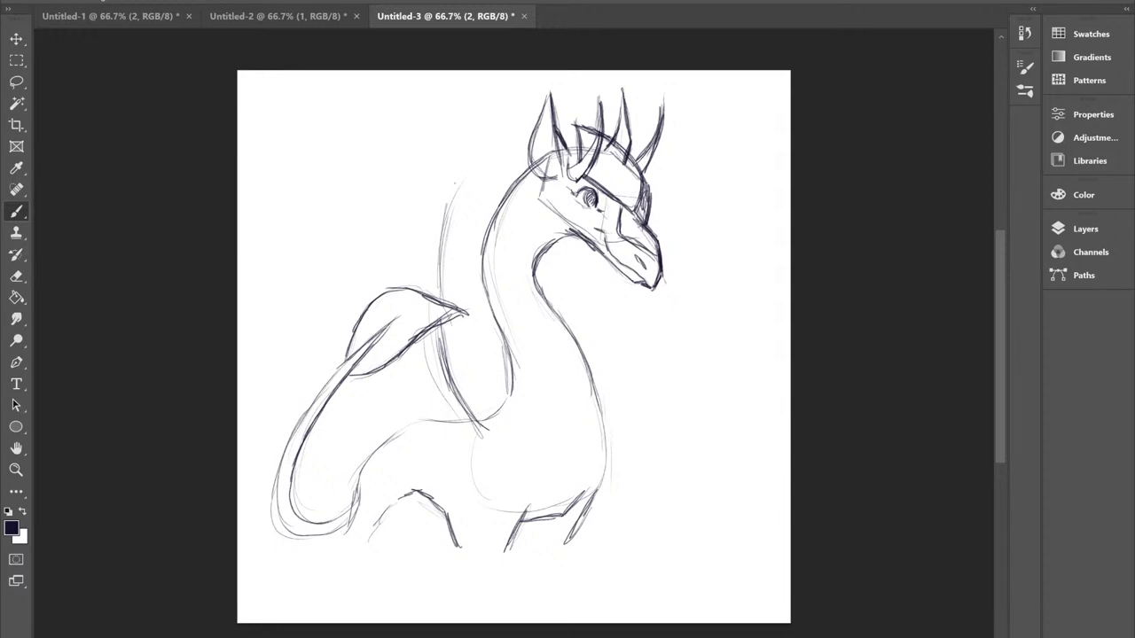
Extend the wing's leading finger to the canvas edge, add a hooked wrist claw, and thicken the arm's rear edge.
{"action": "left_click_drag", "start_coordinate": [459, 182], "coordinate": [383, 84]}
{"action": "mouse_move", "coordinate": [450, 158]}
{"action": "left_mouse_down"}
{"action": "mouse_move", "coordinate": [367, 69]}
{"action": "mouse_move", "coordinate": [392, 92]}
{"action": "left_mouse_up"}
{"action": "mouse_move", "coordinate": [458, 192]}
{"action": "left_mouse_down"}
{"action": "mouse_move", "coordinate": [427, 133]}
{"action": "mouse_move", "coordinate": [478, 206]}
{"action": "mouse_move", "coordinate": [475, 229]}
{"action": "mouse_move", "coordinate": [472, 211]}
{"action": "left_mouse_up"}
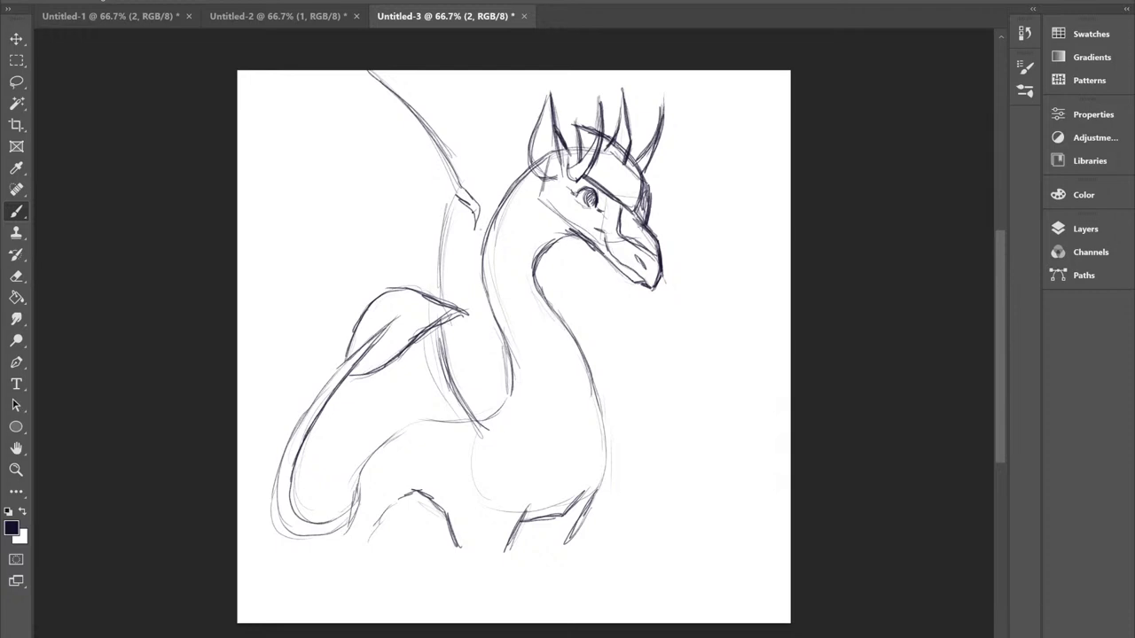
{"action": "mouse_move", "coordinate": [462, 187]}
{"action": "left_mouse_down"}
{"action": "mouse_move", "coordinate": [480, 210]}
{"action": "mouse_move", "coordinate": [436, 234]}
{"action": "mouse_move", "coordinate": [421, 280]}
{"action": "left_mouse_up"}
{"action": "mouse_move", "coordinate": [423, 333]}
{"action": "left_mouse_down"}
{"action": "mouse_move", "coordinate": [427, 393]}
{"action": "mouse_move", "coordinate": [440, 408]}
{"action": "left_mouse_up"}
{"action": "left_click_drag", "start_coordinate": [429, 354], "coordinate": [459, 447]}
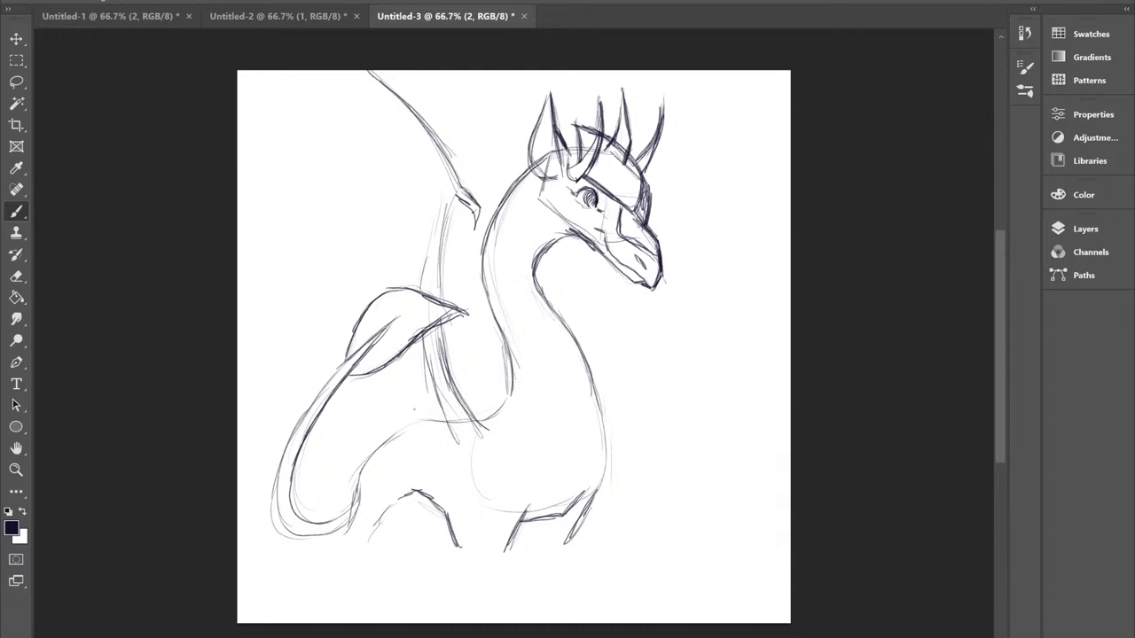
Draw the scalloped trailing edge of the wing membrane in curved segments from the back to the canvas edge.
{"action": "left_click_drag", "start_coordinate": [395, 394], "coordinate": [406, 433]}
{"action": "mouse_move", "coordinate": [406, 431]}
{"action": "left_mouse_down"}
{"action": "mouse_move", "coordinate": [401, 445]}
{"action": "mouse_move", "coordinate": [399, 422]}
{"action": "left_mouse_up"}
{"action": "left_click_drag", "start_coordinate": [394, 399], "coordinate": [351, 404]}
{"action": "mouse_move", "coordinate": [324, 351]}
{"action": "left_mouse_down"}
{"action": "mouse_move", "coordinate": [316, 312]}
{"action": "mouse_move", "coordinate": [294, 307]}
{"action": "left_mouse_up"}
{"action": "left_click_drag", "start_coordinate": [294, 305], "coordinate": [247, 303]}
{"action": "mouse_move", "coordinate": [243, 177]}
{"action": "left_mouse_down"}
{"action": "mouse_move", "coordinate": [276, 257]}
{"action": "mouse_move", "coordinate": [275, 239]}
{"action": "mouse_move", "coordinate": [271, 273]}
{"action": "left_mouse_up"}
{"action": "mouse_move", "coordinate": [282, 227]}
{"action": "left_mouse_down"}
{"action": "mouse_move", "coordinate": [266, 300]}
{"action": "mouse_move", "coordinate": [255, 301]}
{"action": "left_mouse_up"}
{"action": "left_click_drag", "start_coordinate": [257, 196], "coordinate": [280, 241]}
{"action": "left_click_drag", "start_coordinate": [279, 236], "coordinate": [250, 300]}
{"action": "left_click_drag", "start_coordinate": [238, 178], "coordinate": [257, 195]}
{"action": "left_click_drag", "start_coordinate": [248, 300], "coordinate": [332, 357]}
{"action": "left_click_drag", "start_coordinate": [298, 310], "coordinate": [328, 379]}
{"action": "left_click_drag", "start_coordinate": [260, 307], "coordinate": [328, 346]}
{"action": "left_click_drag", "start_coordinate": [344, 401], "coordinate": [399, 404]}
{"action": "mouse_move", "coordinate": [323, 400]}
{"action": "left_mouse_down"}
{"action": "mouse_move", "coordinate": [395, 396]}
{"action": "mouse_move", "coordinate": [403, 443]}
{"action": "left_mouse_up"}
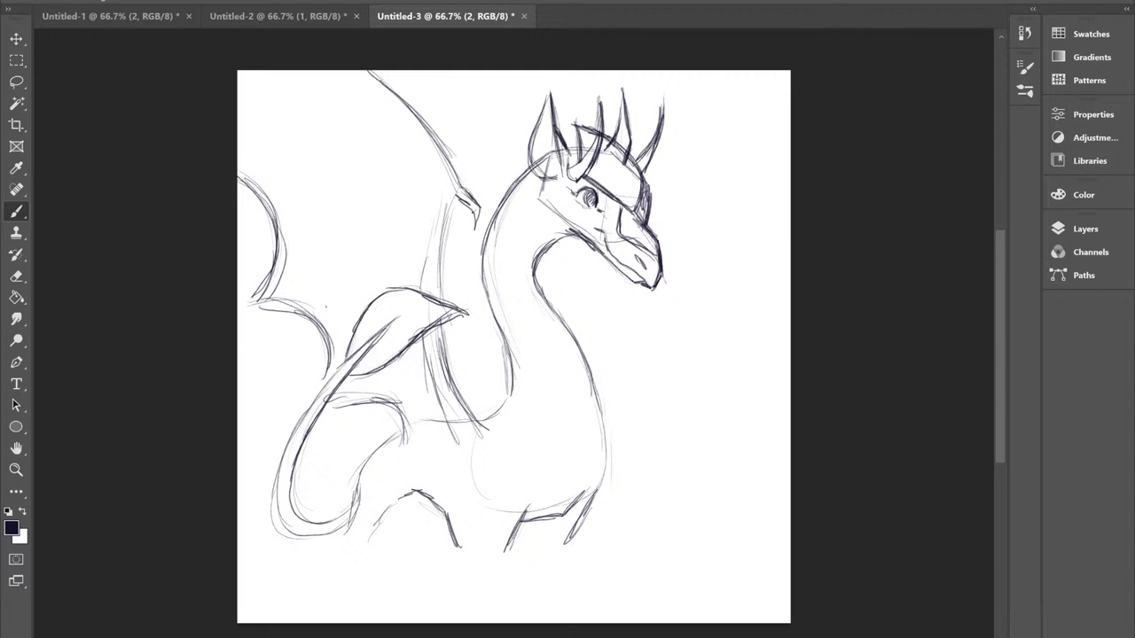
{"action": "mouse_move", "coordinate": [284, 304]}
{"action": "left_mouse_down"}
{"action": "mouse_move", "coordinate": [401, 351]}
{"action": "mouse_move", "coordinate": [447, 394]}
{"action": "left_mouse_up"}
{"action": "left_click_drag", "start_coordinate": [362, 171], "coordinate": [408, 220]}
{"action": "key", "text": "ctrl+z"}
{"action": "key", "text": "ctrl+z"}
Draw the wing's finger bones fanning out from the wrist to the membrane points and the canvas edge.
{"action": "left_click_drag", "start_coordinate": [272, 291], "coordinate": [452, 203]}
{"action": "mouse_move", "coordinate": [321, 263]}
{"action": "left_mouse_down"}
{"action": "mouse_move", "coordinate": [456, 197]}
{"action": "mouse_move", "coordinate": [387, 288]}
{"action": "left_mouse_up"}
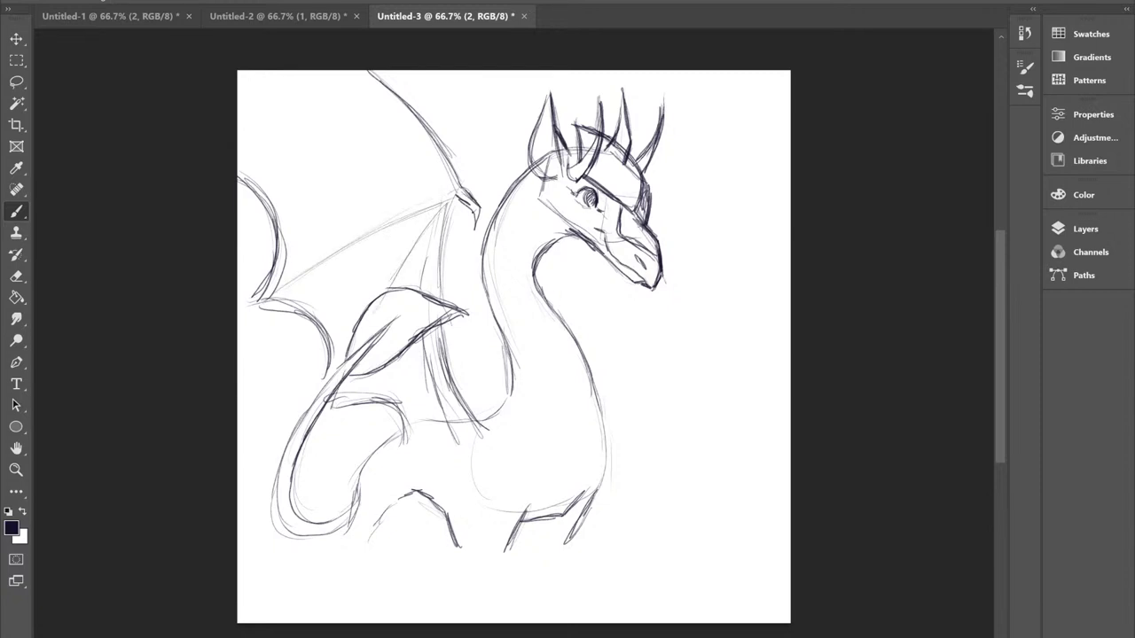
{"action": "mouse_move", "coordinate": [447, 181]}
{"action": "left_mouse_down"}
{"action": "mouse_move", "coordinate": [240, 82]}
{"action": "mouse_move", "coordinate": [273, 99]}
{"action": "mouse_move", "coordinate": [238, 92]}
{"action": "left_mouse_up"}
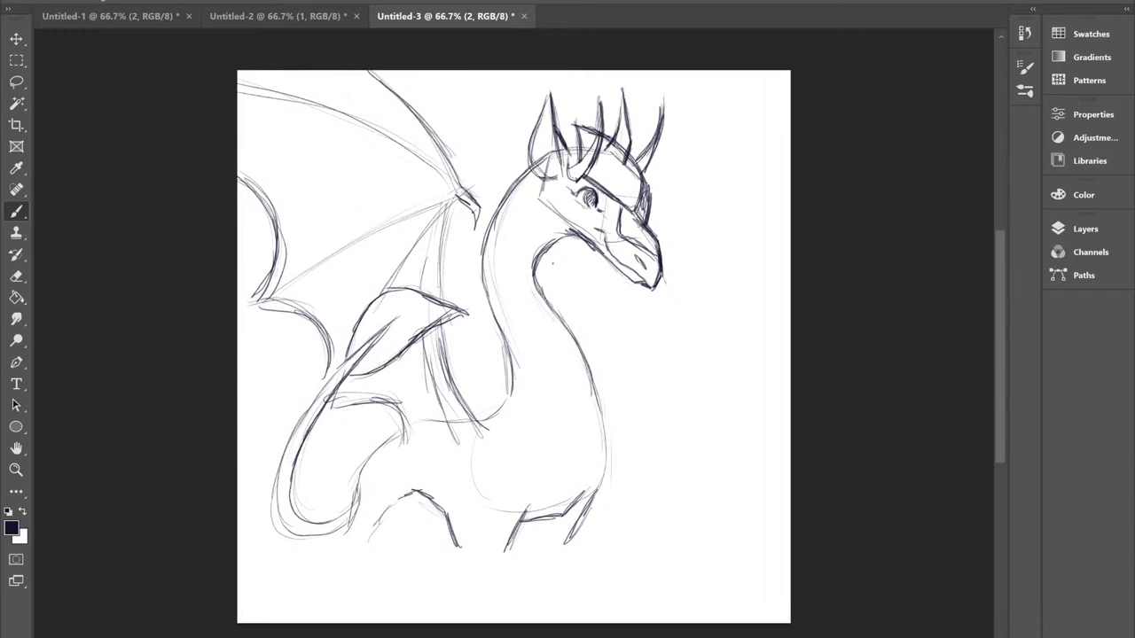
Darken the front edge of the wing arm and the curve joining its base to the neck.
{"action": "left_click_drag", "start_coordinate": [442, 256], "coordinate": [439, 305]}
{"action": "left_click_drag", "start_coordinate": [448, 225], "coordinate": [435, 292]}
{"action": "left_click_drag", "start_coordinate": [456, 196], "coordinate": [434, 275]}
{"action": "mouse_move", "coordinate": [441, 324]}
{"action": "left_mouse_down"}
{"action": "mouse_move", "coordinate": [456, 396]}
{"action": "mouse_move", "coordinate": [487, 431]}
{"action": "left_mouse_up"}
{"action": "left_click_drag", "start_coordinate": [513, 380], "coordinate": [480, 423]}
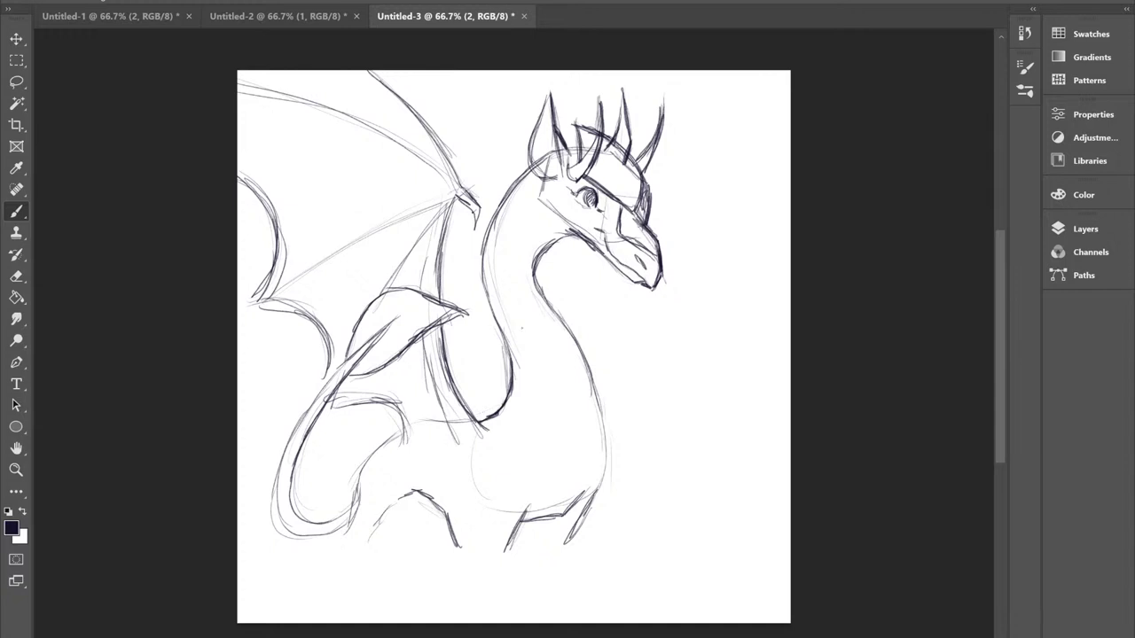
Darken the back line of the dragon's neck and reinforce the chest line down to the front leg.
{"action": "mouse_move", "coordinate": [514, 374]}
{"action": "left_mouse_down"}
{"action": "mouse_move", "coordinate": [478, 272]}
{"action": "mouse_move", "coordinate": [487, 220]}
{"action": "left_mouse_up"}
{"action": "left_click_drag", "start_coordinate": [487, 259], "coordinate": [516, 186]}
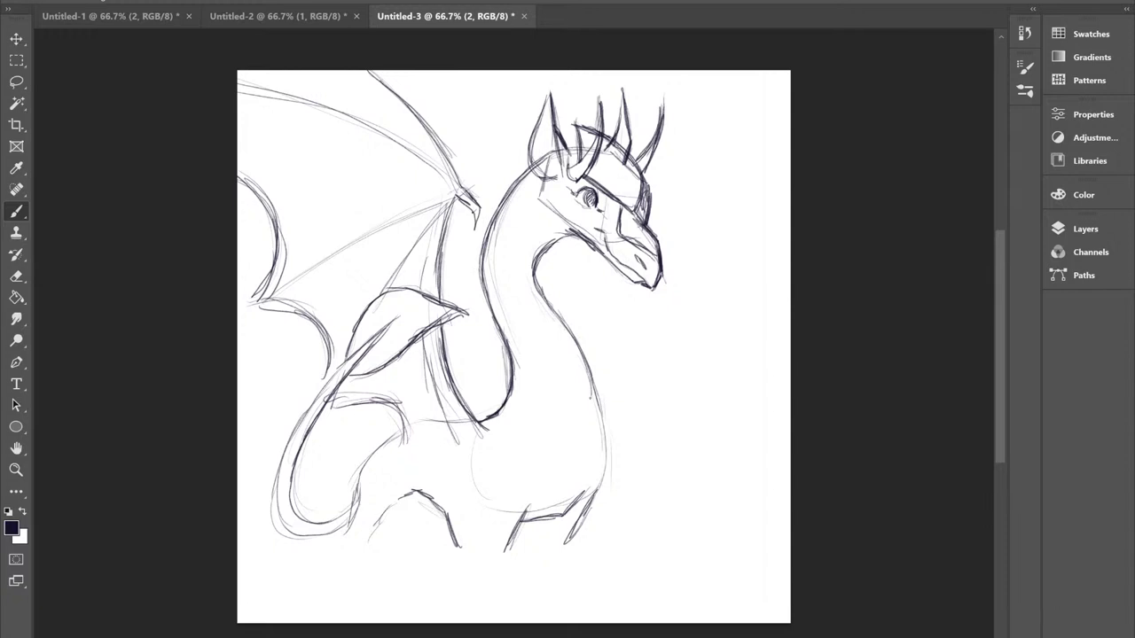
{"action": "mouse_move", "coordinate": [596, 392]}
{"action": "left_mouse_down"}
{"action": "mouse_move", "coordinate": [607, 472]}
{"action": "mouse_move", "coordinate": [569, 546]}
{"action": "left_mouse_up"}
Switch to the Untitled-2 document, hide layer 1, make layer 2 active, and select the Brush tool.
{"action": "key", "text": "ctrl+shift+Tab"}
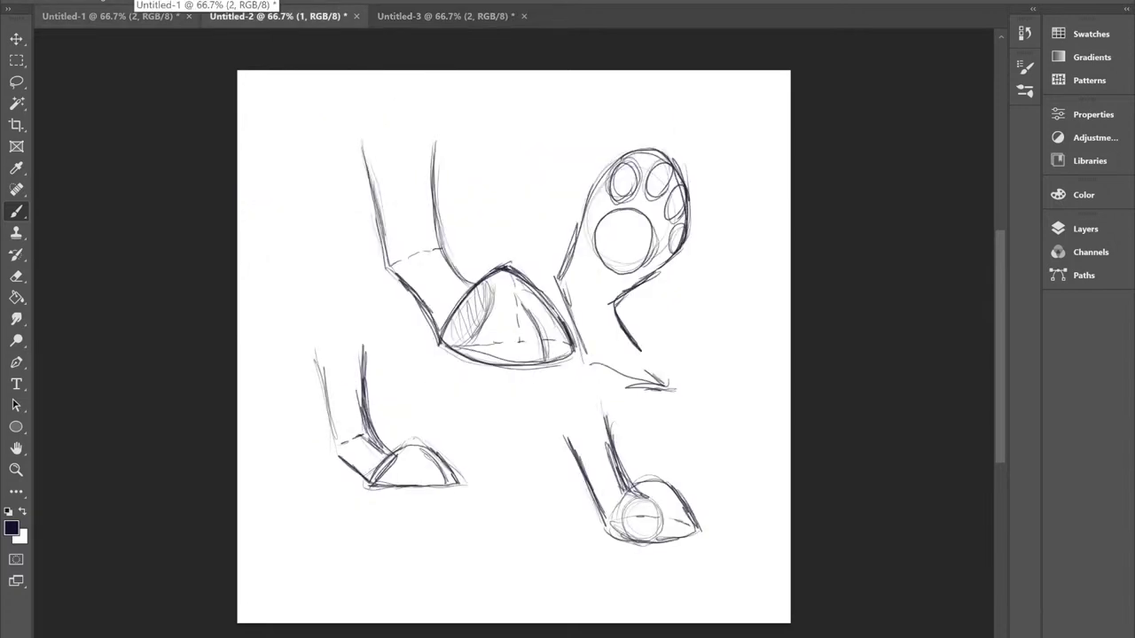
{"action": "left_click", "coordinate": [16, 276]}
{"action": "left_click", "coordinate": [1085, 228]}
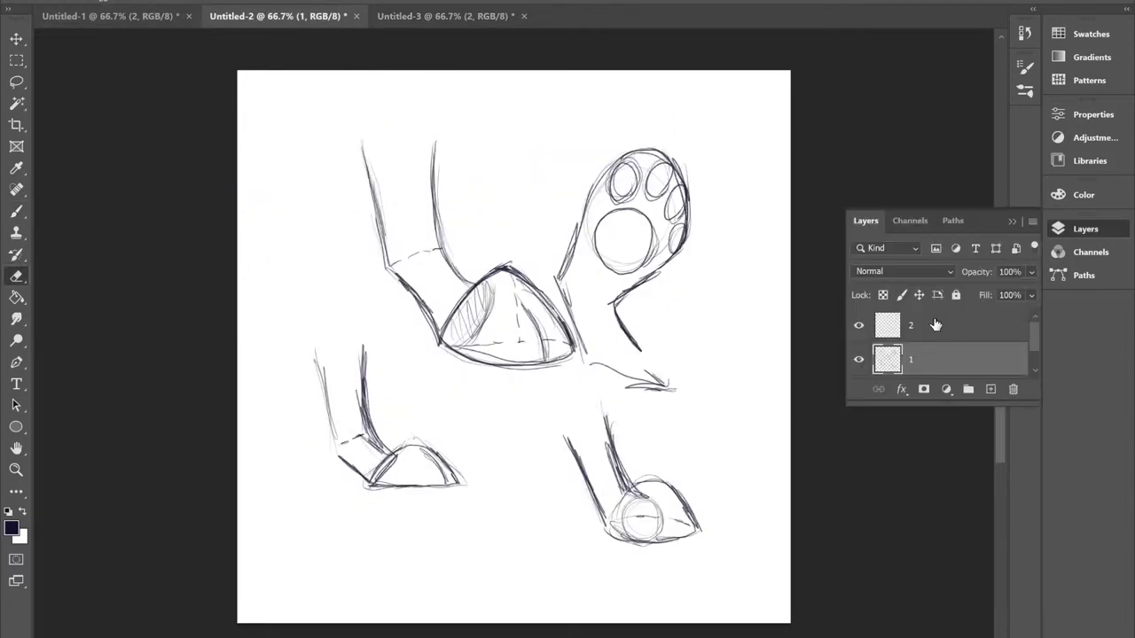
{"action": "left_click", "coordinate": [858, 360]}
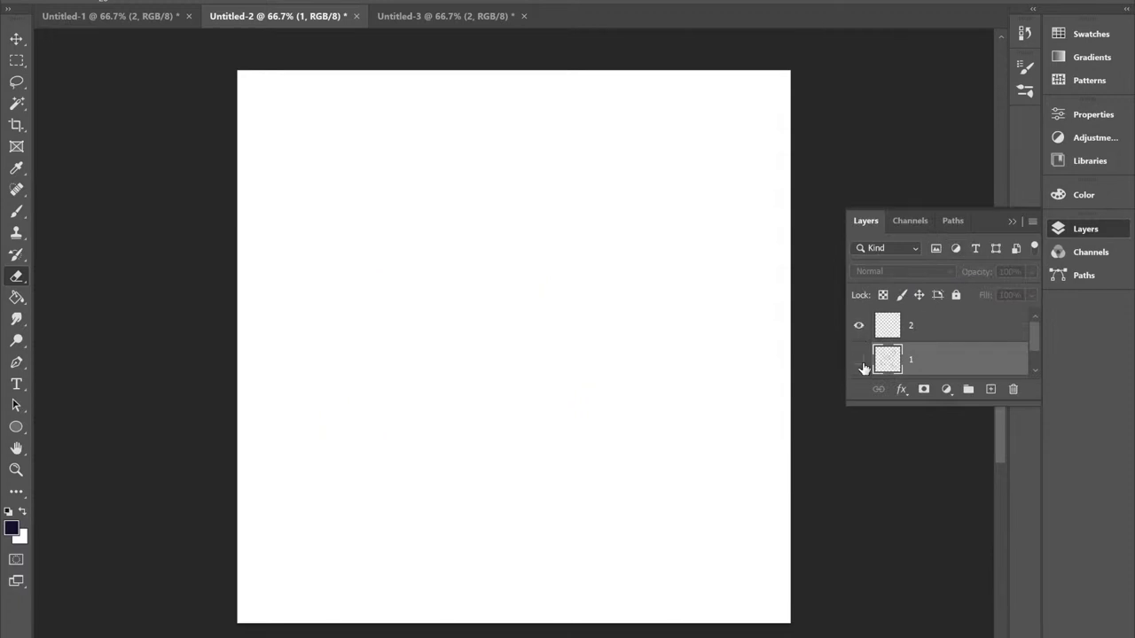
{"action": "left_click", "coordinate": [938, 325]}
{"action": "left_click", "coordinate": [1012, 220]}
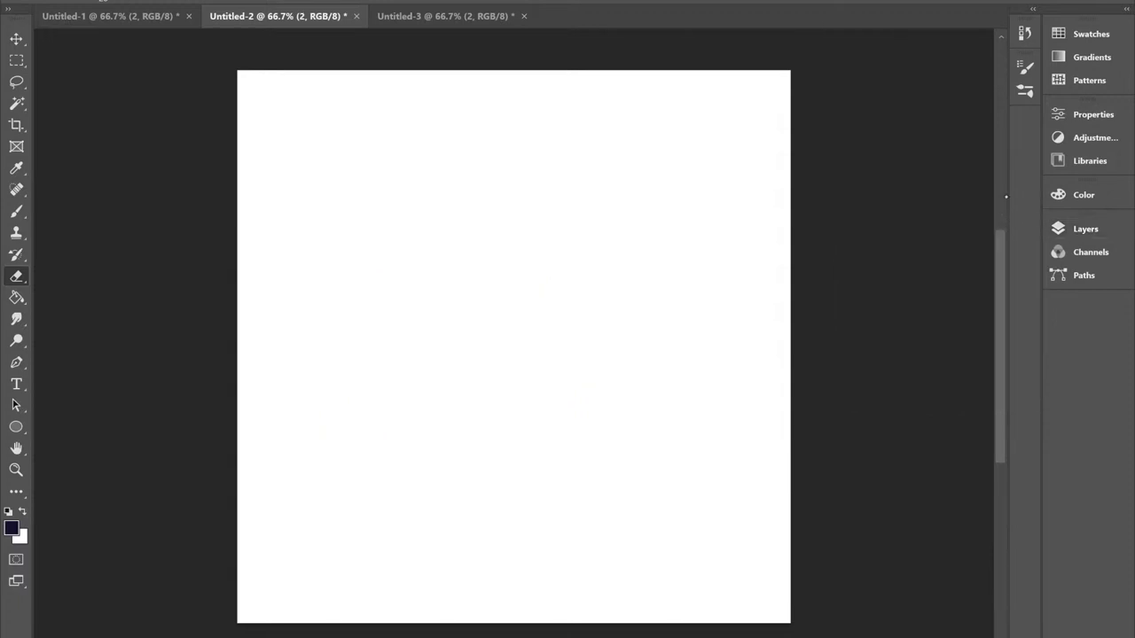
{"action": "left_click", "coordinate": [16, 210]}
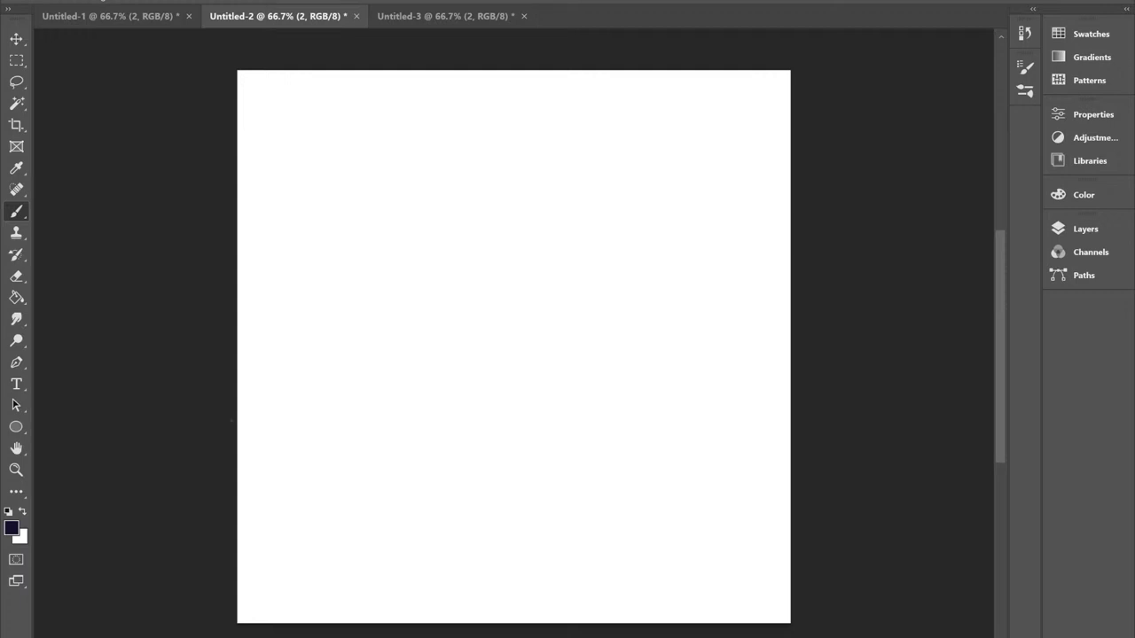
Draw four rough horizontal lines across the canvas at different heights as trial horizons.
{"action": "mouse_move", "coordinate": [263, 409]}
{"action": "left_mouse_down"}
{"action": "mouse_move", "coordinate": [585, 438]}
{"action": "mouse_move", "coordinate": [810, 426]}
{"action": "left_mouse_up"}
{"action": "left_click_drag", "start_coordinate": [266, 215], "coordinate": [798, 238]}
{"action": "left_click_drag", "start_coordinate": [793, 239], "coordinate": [207, 244]}
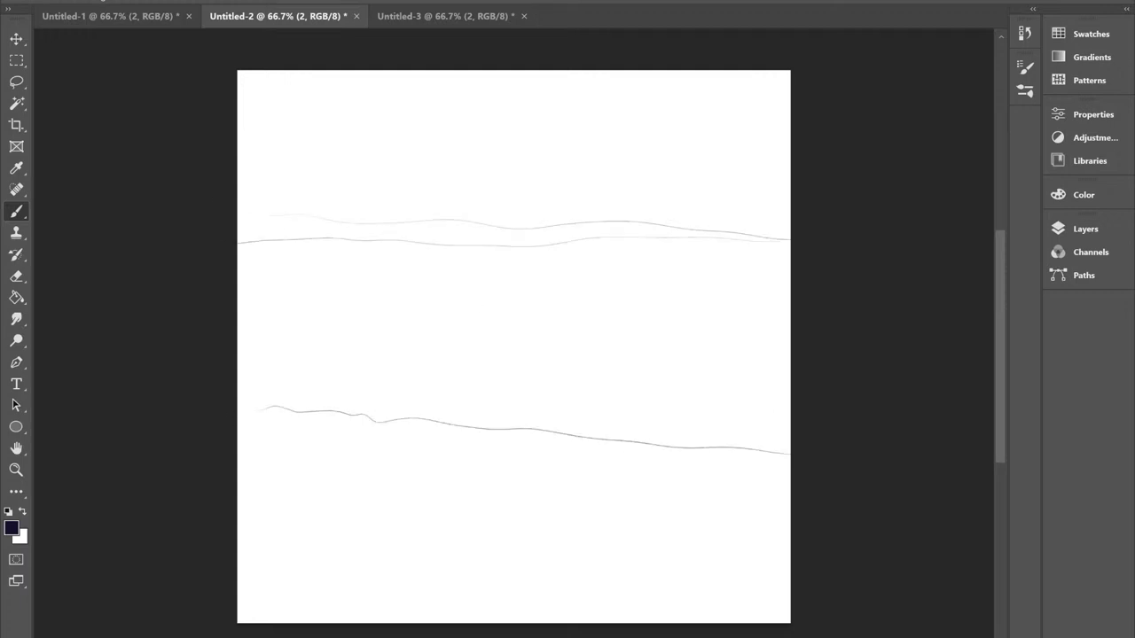
{"action": "left_click_drag", "start_coordinate": [239, 342], "coordinate": [789, 360]}
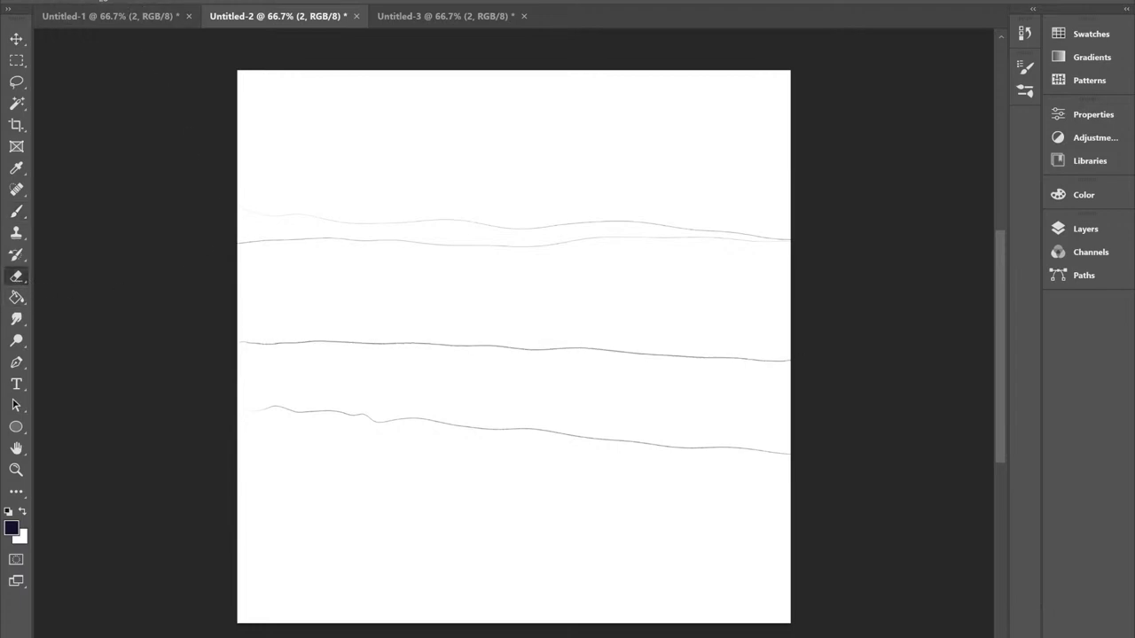
Set the Eraser to 50 px, erase all the trial horizontal lines, and return to the Brush tool.
{"action": "right_click", "coordinate": [128, 150]}
{"action": "type", "text": "50"}
{"action": "key", "text": "Return"}
{"action": "mouse_move", "coordinate": [793, 448]}
{"action": "left_mouse_down"}
{"action": "mouse_move", "coordinate": [652, 438]}
{"action": "mouse_move", "coordinate": [640, 448]}
{"action": "mouse_move", "coordinate": [456, 415]}
{"action": "mouse_move", "coordinate": [769, 448]}
{"action": "mouse_move", "coordinate": [586, 446]}
{"action": "mouse_move", "coordinate": [284, 406]}
{"action": "mouse_move", "coordinate": [417, 423]}
{"action": "mouse_move", "coordinate": [321, 407]}
{"action": "mouse_move", "coordinate": [386, 383]}
{"action": "mouse_move", "coordinate": [375, 324]}
{"action": "mouse_move", "coordinate": [571, 362]}
{"action": "mouse_move", "coordinate": [373, 323]}
{"action": "mouse_move", "coordinate": [758, 342]}
{"action": "mouse_move", "coordinate": [661, 353]}
{"action": "mouse_move", "coordinate": [692, 368]}
{"action": "mouse_move", "coordinate": [800, 250]}
{"action": "mouse_move", "coordinate": [695, 234]}
{"action": "mouse_move", "coordinate": [474, 233]}
{"action": "mouse_move", "coordinate": [633, 220]}
{"action": "mouse_move", "coordinate": [373, 228]}
{"action": "mouse_move", "coordinate": [271, 258]}
{"action": "left_mouse_up"}
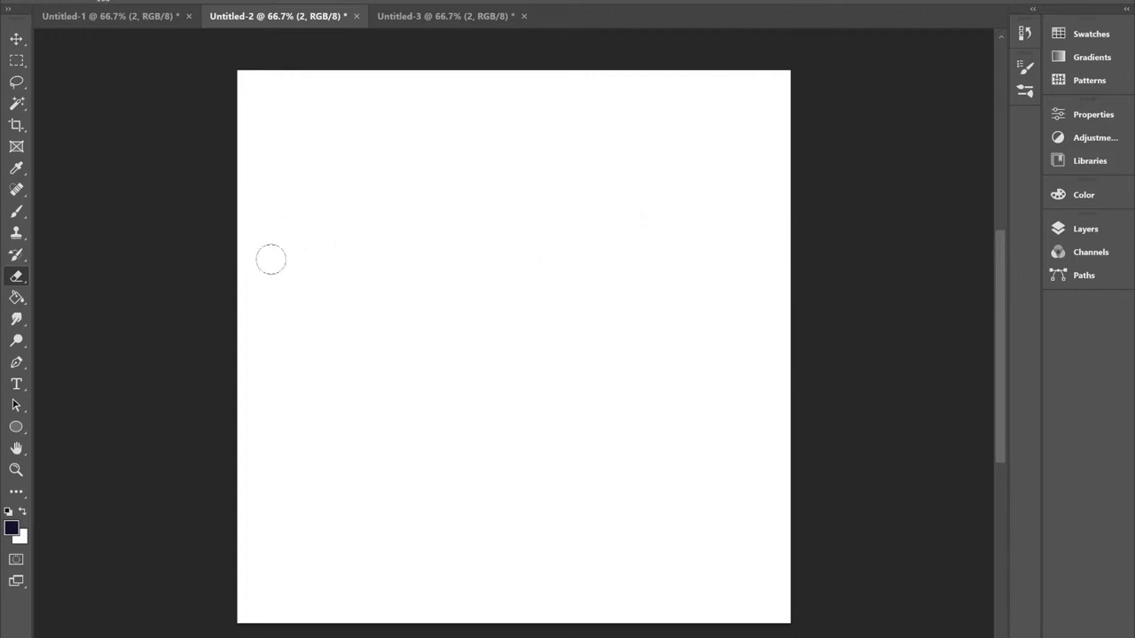
{"action": "left_click", "coordinate": [16, 211]}
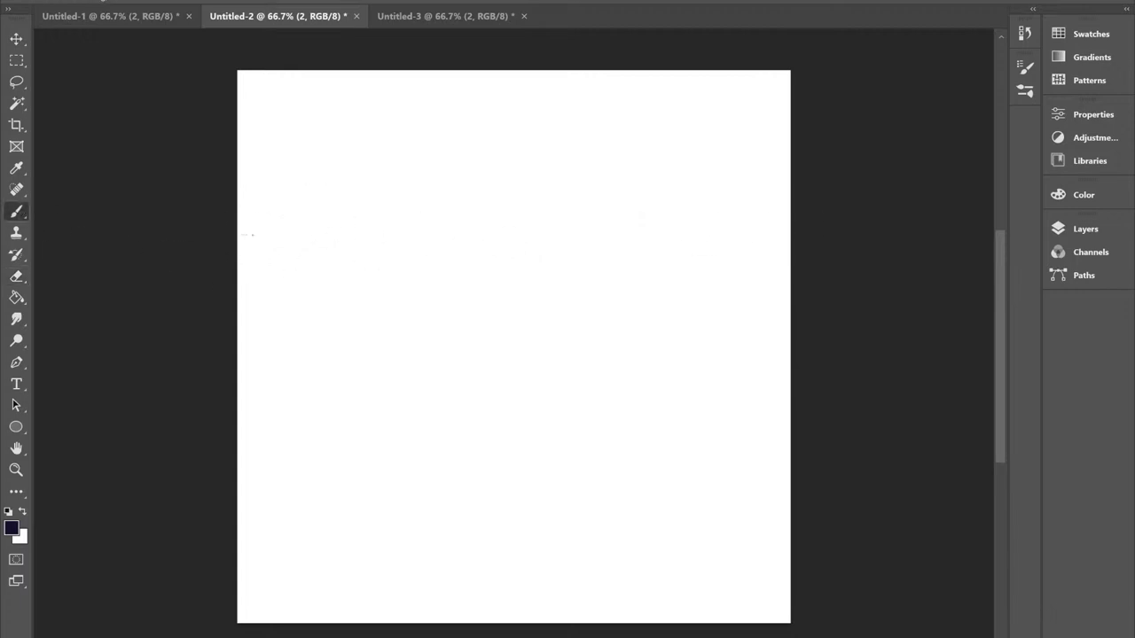
Draw a horizon line across the upper canvas with a mountain ridge and pine tree silhouettes above it.
{"action": "left_click_drag", "start_coordinate": [778, 276], "coordinate": [232, 262]}
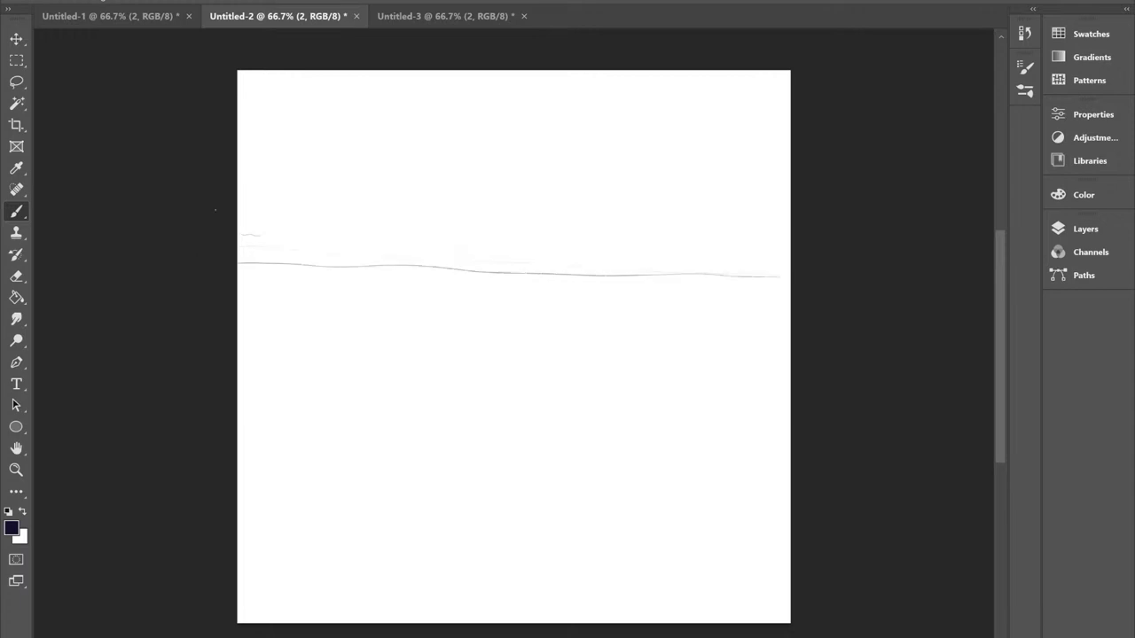
{"action": "mouse_move", "coordinate": [328, 223]}
{"action": "left_mouse_down"}
{"action": "mouse_move", "coordinate": [245, 210]}
{"action": "mouse_move", "coordinate": [237, 235]}
{"action": "left_mouse_up"}
{"action": "mouse_move", "coordinate": [355, 245]}
{"action": "left_mouse_down"}
{"action": "mouse_move", "coordinate": [424, 235]}
{"action": "mouse_move", "coordinate": [513, 247]}
{"action": "mouse_move", "coordinate": [580, 230]}
{"action": "mouse_move", "coordinate": [638, 244]}
{"action": "mouse_move", "coordinate": [665, 233]}
{"action": "mouse_move", "coordinate": [681, 194]}
{"action": "mouse_move", "coordinate": [693, 247]}
{"action": "mouse_move", "coordinate": [724, 243]}
{"action": "mouse_move", "coordinate": [740, 225]}
{"action": "mouse_move", "coordinate": [746, 254]}
{"action": "mouse_move", "coordinate": [790, 240]}
{"action": "left_mouse_up"}
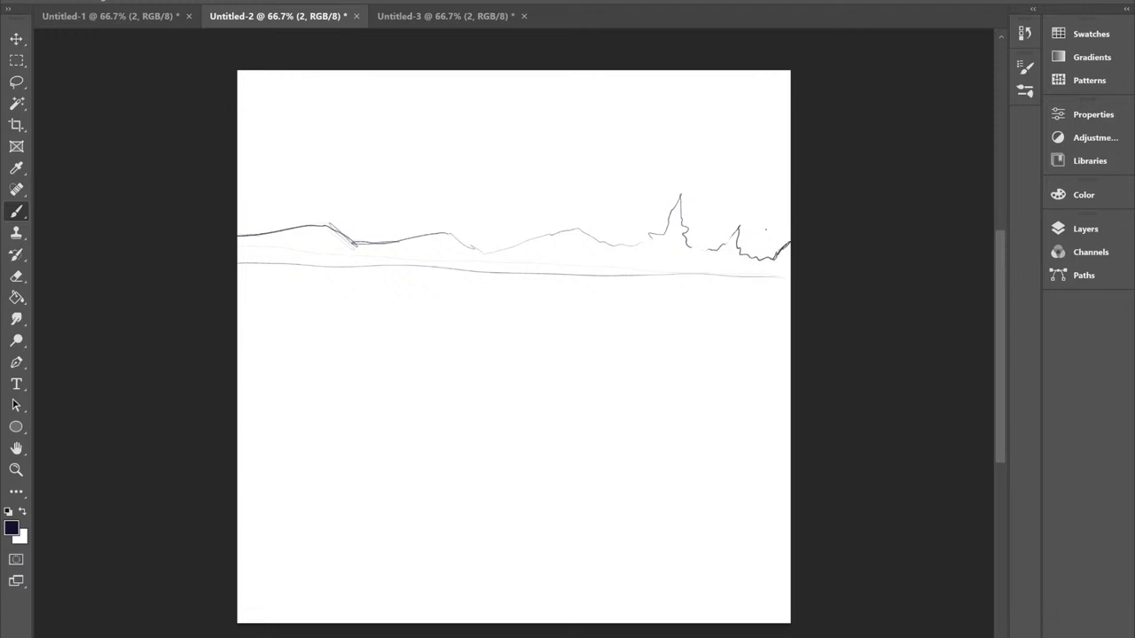
{"action": "mouse_move", "coordinate": [646, 237]}
{"action": "left_mouse_down"}
{"action": "mouse_move", "coordinate": [578, 229]}
{"action": "mouse_move", "coordinate": [479, 251]}
{"action": "mouse_move", "coordinate": [487, 257]}
{"action": "mouse_move", "coordinate": [328, 229]}
{"action": "mouse_move", "coordinate": [264, 230]}
{"action": "left_mouse_up"}
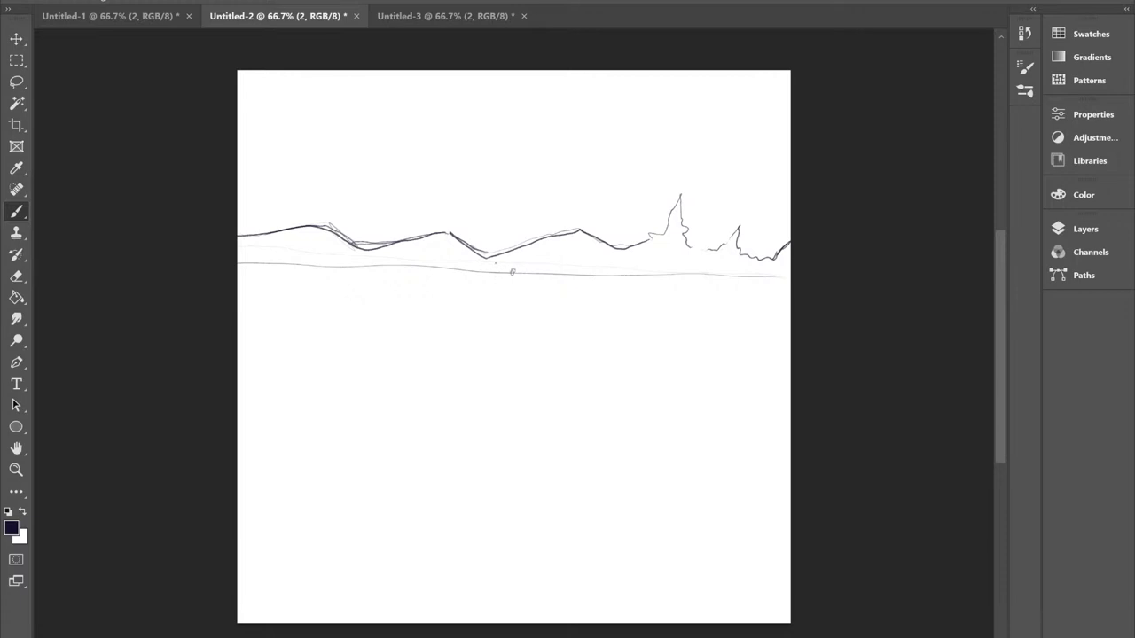
Draw perspective lines radiating from a central vanishing point on the horizon across the ground.
{"action": "left_click_drag", "start_coordinate": [511, 272], "coordinate": [204, 396]}
{"action": "left_click_drag", "start_coordinate": [511, 273], "coordinate": [257, 596]}
{"action": "left_click_drag", "start_coordinate": [511, 272], "coordinate": [240, 311]}
{"action": "left_click_drag", "start_coordinate": [514, 275], "coordinate": [519, 620]}
{"action": "left_click_drag", "start_coordinate": [585, 355], "coordinate": [779, 594]}
{"action": "left_click_drag", "start_coordinate": [598, 310], "coordinate": [788, 398]}
{"action": "left_click_drag", "start_coordinate": [692, 304], "coordinate": [788, 316]}
Add horizontal ground lines across the perspective rays, spaced more closely toward the horizon.
{"action": "left_click_drag", "start_coordinate": [241, 342], "coordinate": [790, 351]}
{"action": "left_click_drag", "start_coordinate": [437, 491], "coordinate": [790, 486]}
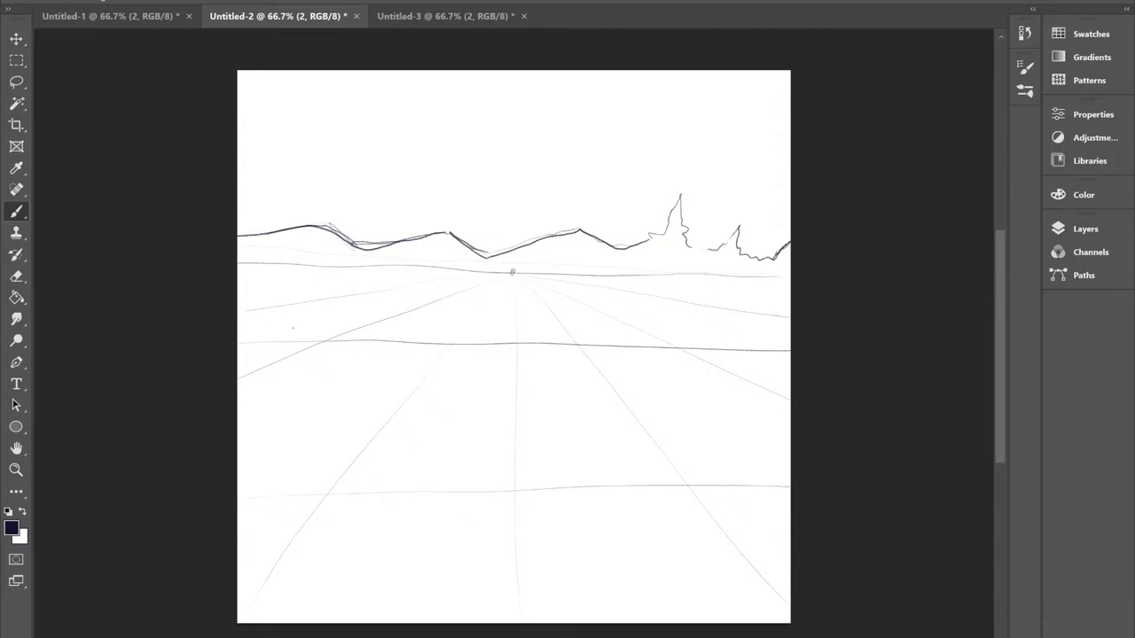
{"action": "left_click_drag", "start_coordinate": [257, 309], "coordinate": [849, 348]}
{"action": "left_click_drag", "start_coordinate": [475, 306], "coordinate": [803, 335]}
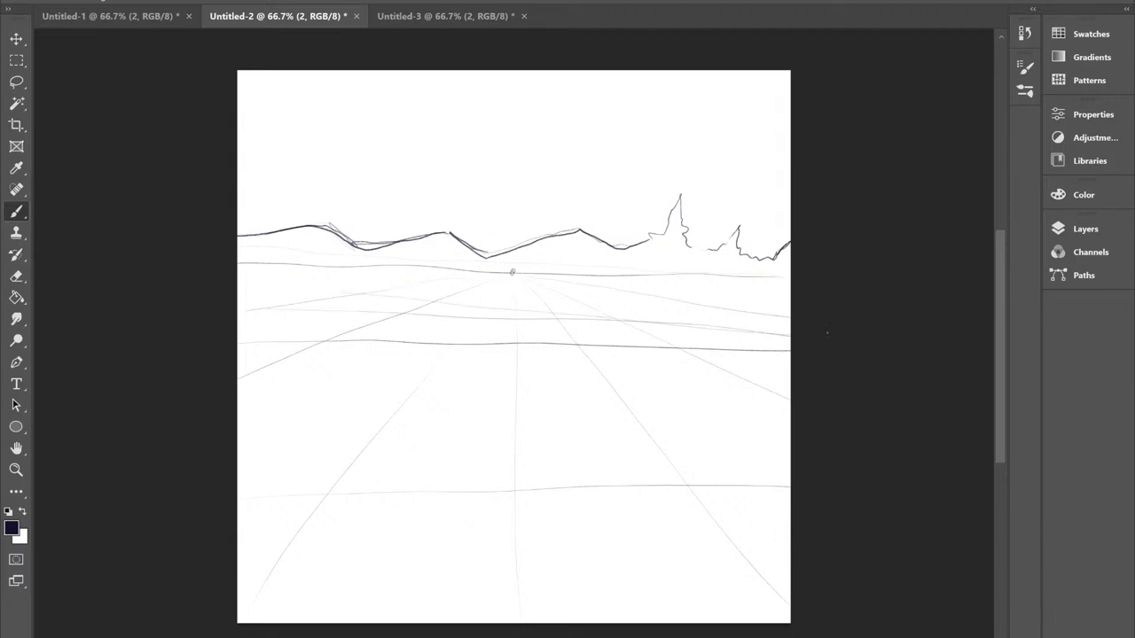
{"action": "left_click_drag", "start_coordinate": [456, 291], "coordinate": [787, 333]}
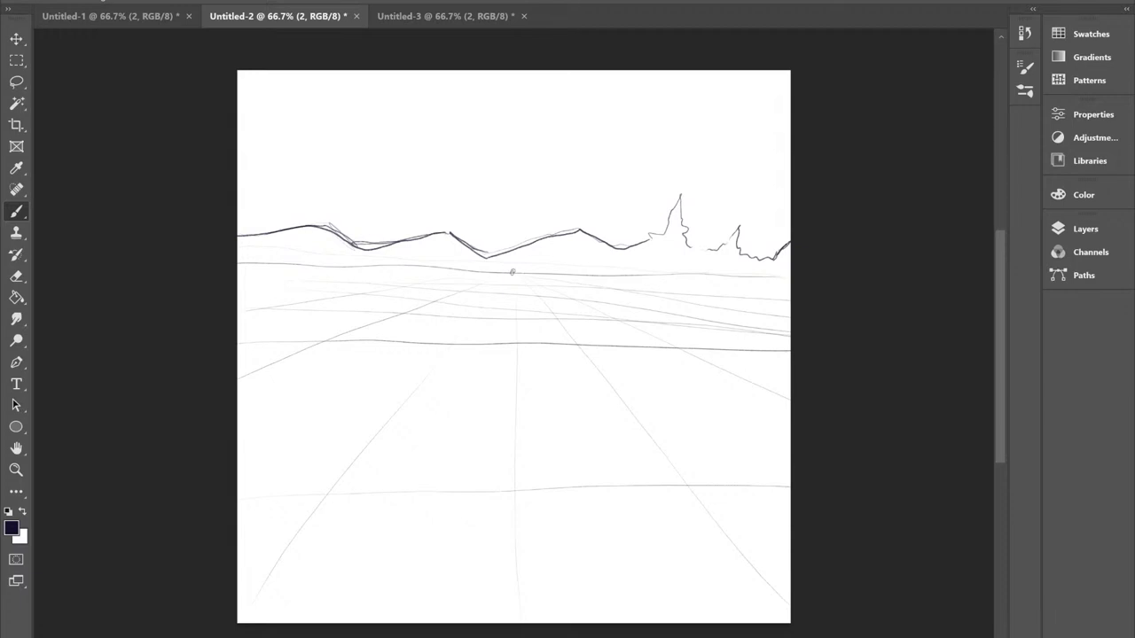
Sketch a peaked, hill-like shape with sloping sides and a rough base on the near-left part of the ground.
{"action": "left_click_drag", "start_coordinate": [289, 403], "coordinate": [332, 409]}
{"action": "left_click_drag", "start_coordinate": [335, 358], "coordinate": [305, 387]}
{"action": "mouse_move", "coordinate": [353, 337]}
{"action": "left_mouse_down"}
{"action": "mouse_move", "coordinate": [380, 309]}
{"action": "mouse_move", "coordinate": [484, 414]}
{"action": "mouse_move", "coordinate": [353, 426]}
{"action": "mouse_move", "coordinate": [343, 417]}
{"action": "left_mouse_up"}
{"action": "left_click_drag", "start_coordinate": [429, 360], "coordinate": [495, 423]}
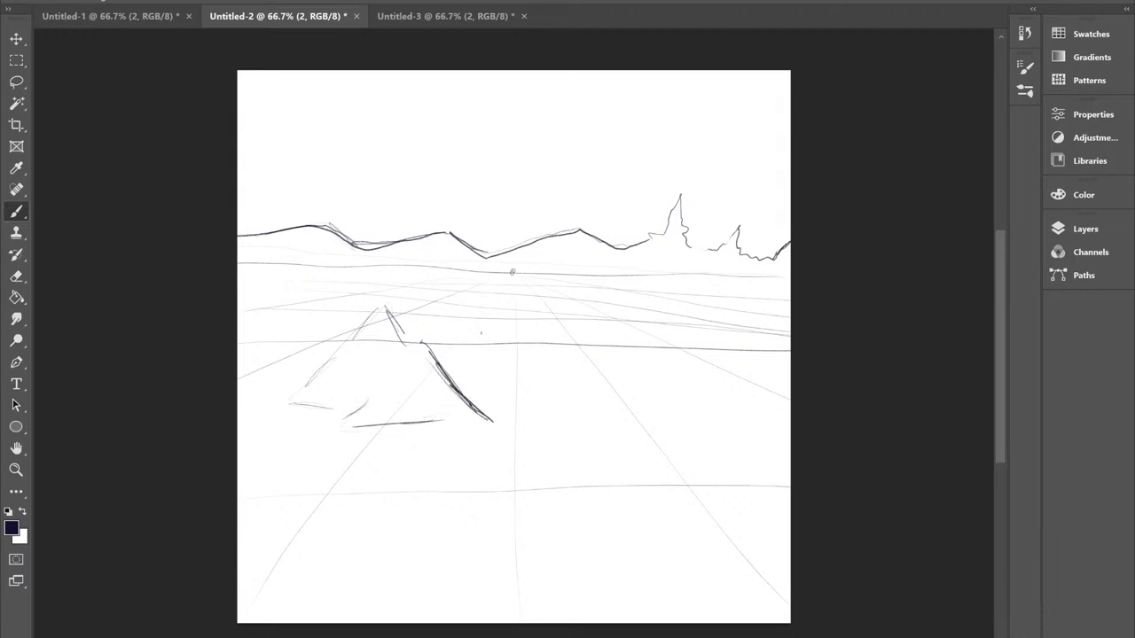
Sketch a winding river-like shape from the middle distance to behind the peaked shape, and darken its upper bend.
{"action": "mouse_move", "coordinate": [465, 307]}
{"action": "left_mouse_down"}
{"action": "mouse_move", "coordinate": [655, 335]}
{"action": "mouse_move", "coordinate": [454, 378]}
{"action": "left_mouse_up"}
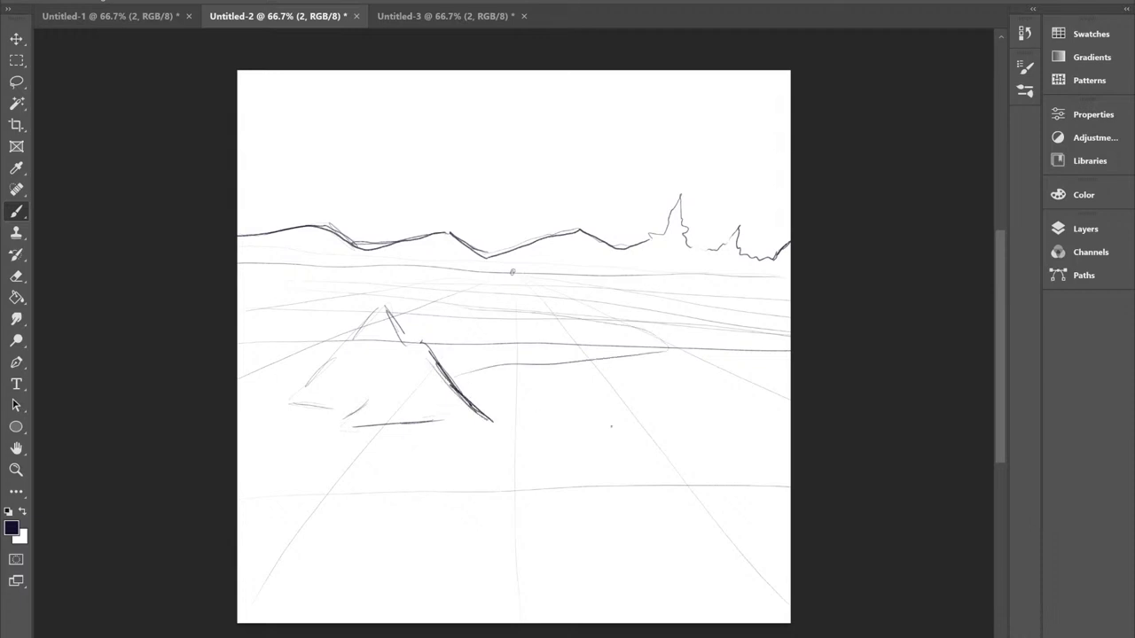
{"action": "mouse_move", "coordinate": [596, 395]}
{"action": "left_mouse_down"}
{"action": "mouse_move", "coordinate": [788, 432]}
{"action": "mouse_move", "coordinate": [556, 386]}
{"action": "mouse_move", "coordinate": [780, 357]}
{"action": "mouse_move", "coordinate": [718, 334]}
{"action": "mouse_move", "coordinate": [347, 294]}
{"action": "left_mouse_up"}
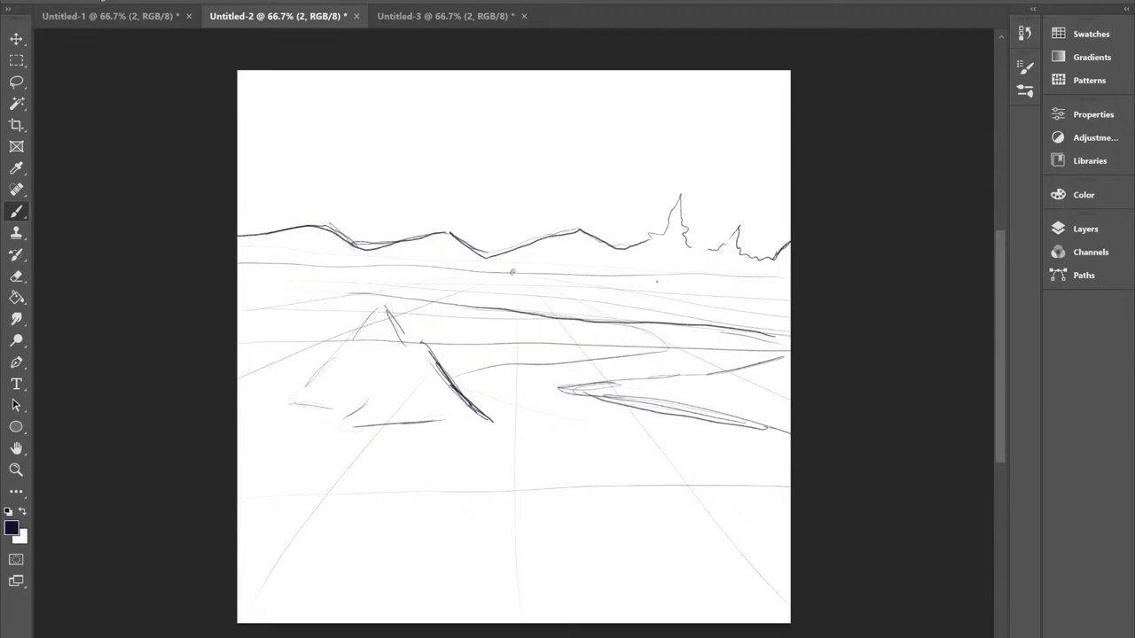
{"action": "left_click_drag", "start_coordinate": [505, 311], "coordinate": [318, 292]}
{"action": "mouse_move", "coordinate": [598, 320]}
{"action": "left_mouse_down"}
{"action": "mouse_move", "coordinate": [683, 354]}
{"action": "mouse_move", "coordinate": [626, 367]}
{"action": "left_mouse_up"}
{"action": "mouse_move", "coordinate": [661, 336]}
{"action": "left_mouse_down"}
{"action": "mouse_move", "coordinate": [645, 354]}
{"action": "mouse_move", "coordinate": [457, 379]}
{"action": "left_mouse_up"}
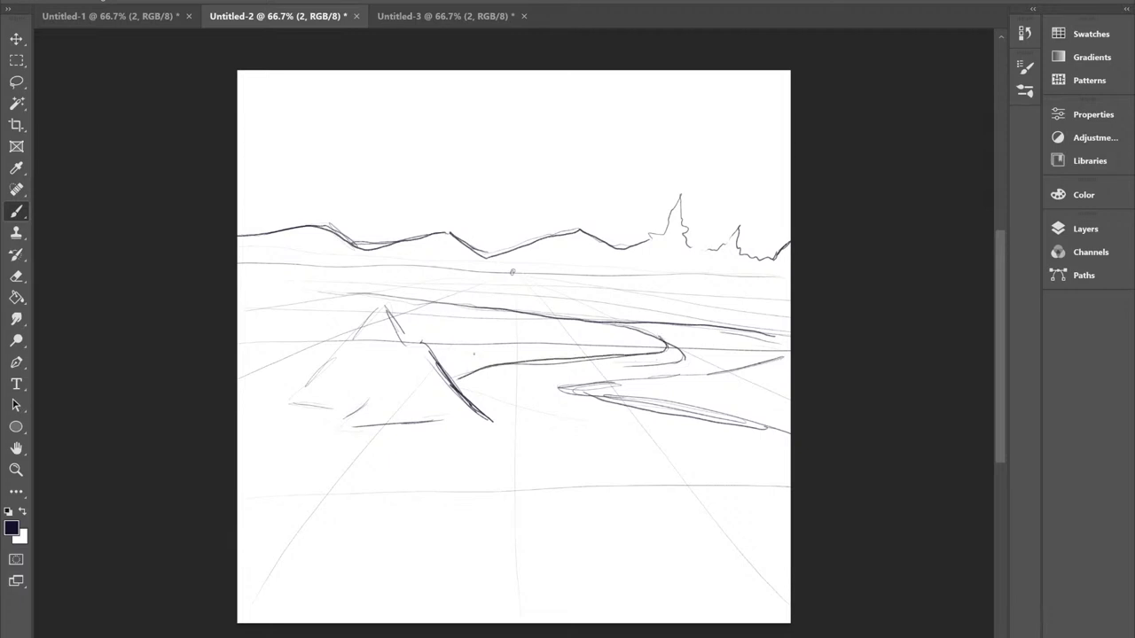
Complete the river's outer bend and near bank, and extend its far bank across to the canvas edge.
{"action": "mouse_move", "coordinate": [770, 336]}
{"action": "left_mouse_down"}
{"action": "mouse_move", "coordinate": [785, 350]}
{"action": "mouse_move", "coordinate": [634, 372]}
{"action": "left_mouse_up"}
{"action": "left_click_drag", "start_coordinate": [571, 387], "coordinate": [656, 373]}
{"action": "left_click_drag", "start_coordinate": [587, 397], "coordinate": [622, 420]}
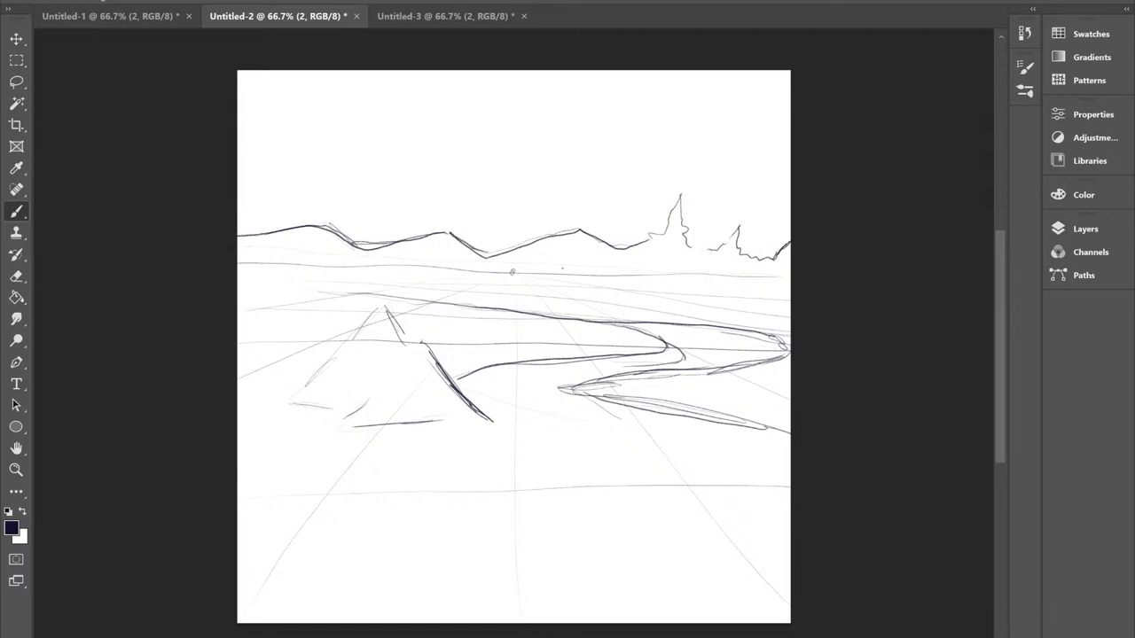
{"action": "mouse_move", "coordinate": [522, 316]}
{"action": "left_mouse_down"}
{"action": "mouse_move", "coordinate": [238, 282]}
{"action": "mouse_move", "coordinate": [220, 242]}
{"action": "left_mouse_up"}
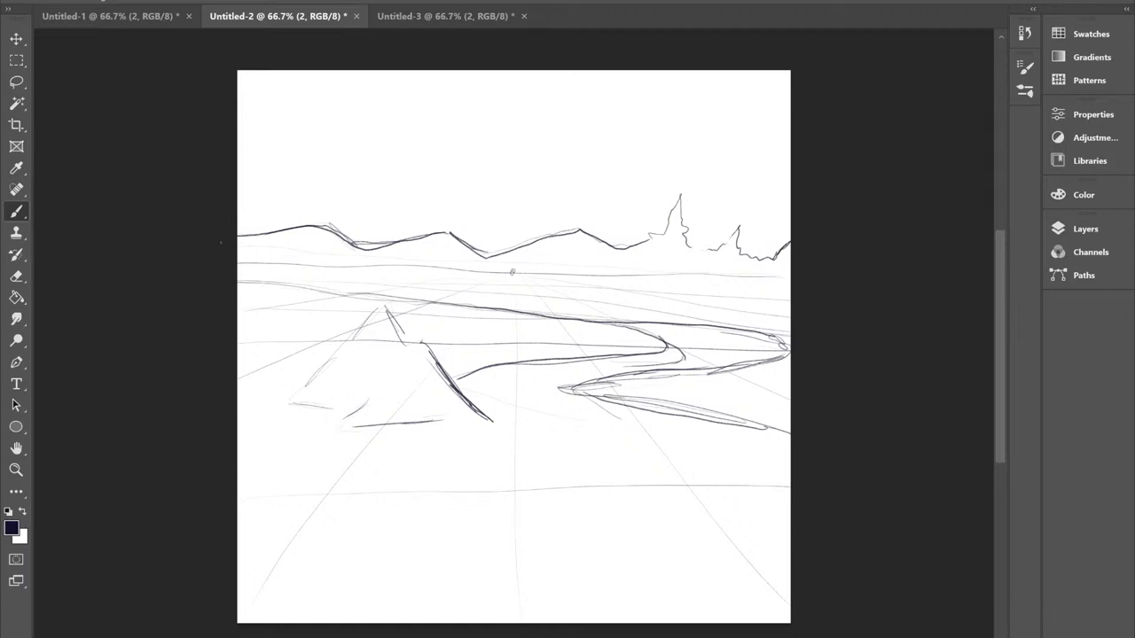
Darken the near hill's sloping outline and add rough grassy ground lines around its base.
{"action": "mouse_move", "coordinate": [387, 310]}
{"action": "left_mouse_down"}
{"action": "mouse_move", "coordinate": [426, 343]}
{"action": "mouse_move", "coordinate": [408, 344]}
{"action": "mouse_move", "coordinate": [385, 306]}
{"action": "mouse_move", "coordinate": [292, 394]}
{"action": "mouse_move", "coordinate": [260, 399]}
{"action": "left_mouse_up"}
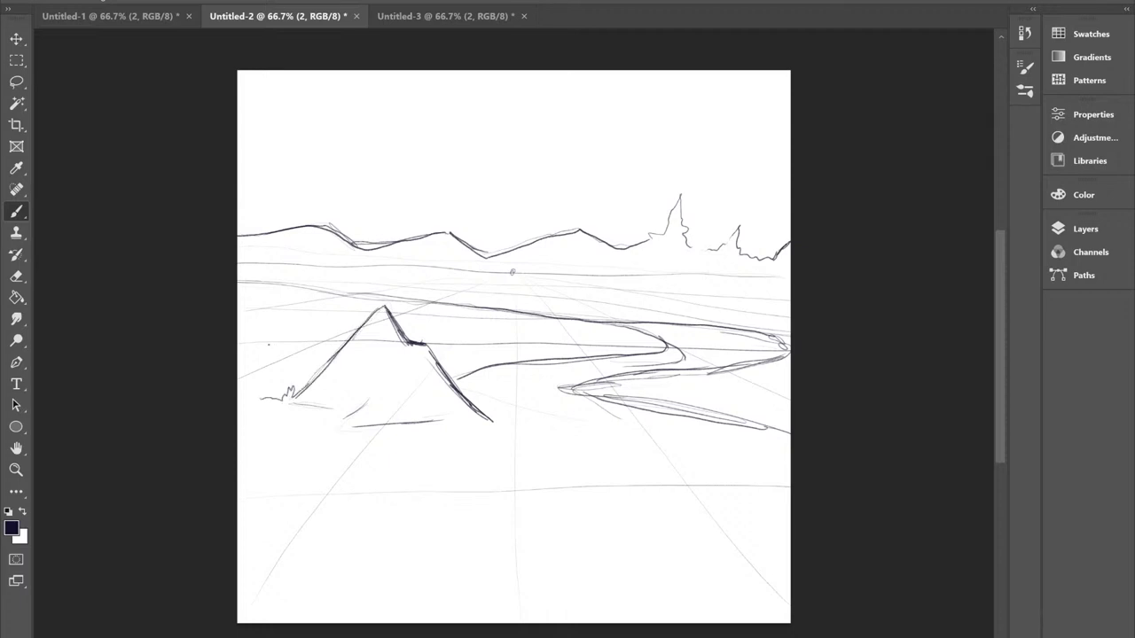
{"action": "left_click_drag", "start_coordinate": [485, 409], "coordinate": [532, 418]}
{"action": "left_click_drag", "start_coordinate": [365, 421], "coordinate": [285, 423]}
{"action": "left_click_drag", "start_coordinate": [534, 419], "coordinate": [564, 425]}
{"action": "left_click_drag", "start_coordinate": [562, 423], "coordinate": [581, 427]}
Darken the distant treetops on the horizon and sketch a small peaked rock in the middle distance beyond the near hill.
{"action": "mouse_move", "coordinate": [645, 236]}
{"action": "left_mouse_down"}
{"action": "mouse_move", "coordinate": [667, 230]}
{"action": "mouse_move", "coordinate": [669, 209]}
{"action": "mouse_move", "coordinate": [680, 213]}
{"action": "left_mouse_up"}
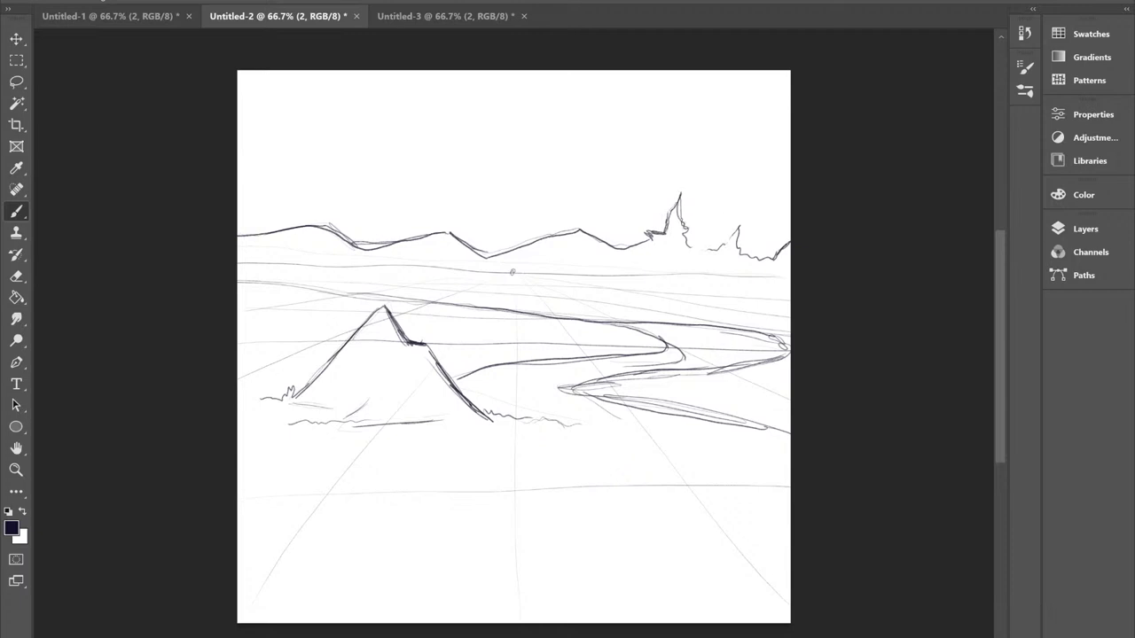
{"action": "mouse_move", "coordinate": [701, 250]}
{"action": "left_mouse_down"}
{"action": "mouse_move", "coordinate": [734, 235]}
{"action": "mouse_move", "coordinate": [737, 248]}
{"action": "left_mouse_up"}
{"action": "left_click_drag", "start_coordinate": [422, 357], "coordinate": [393, 415]}
{"action": "mouse_move", "coordinate": [512, 328]}
{"action": "left_mouse_down"}
{"action": "mouse_move", "coordinate": [534, 299]}
{"action": "mouse_move", "coordinate": [585, 326]}
{"action": "mouse_move", "coordinate": [566, 339]}
{"action": "mouse_move", "coordinate": [488, 332]}
{"action": "left_mouse_up"}
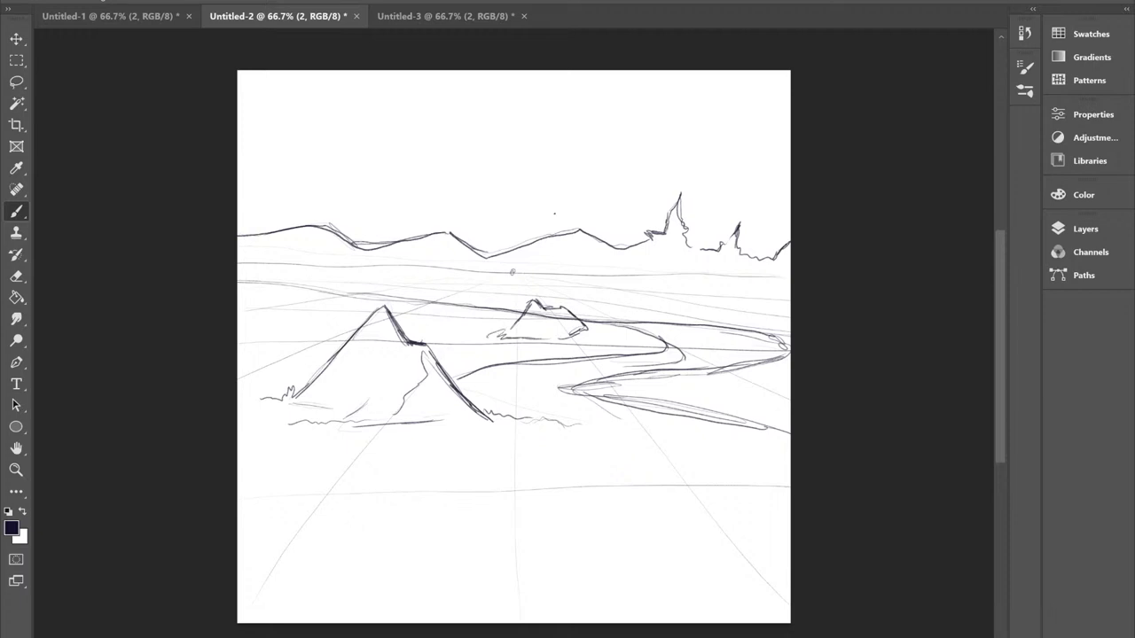
Sketch a tall pine behind the near hill, with a pointed top, tiered drooping branches and a curved trunk.
{"action": "mouse_move", "coordinate": [457, 164]}
{"action": "left_mouse_down"}
{"action": "mouse_move", "coordinate": [452, 197]}
{"action": "mouse_move", "coordinate": [486, 220]}
{"action": "mouse_move", "coordinate": [458, 161]}
{"action": "mouse_move", "coordinate": [463, 138]}
{"action": "mouse_move", "coordinate": [422, 190]}
{"action": "mouse_move", "coordinate": [362, 202]}
{"action": "mouse_move", "coordinate": [447, 202]}
{"action": "left_mouse_up"}
{"action": "left_click_drag", "start_coordinate": [474, 216], "coordinate": [511, 223]}
{"action": "mouse_move", "coordinate": [455, 205]}
{"action": "left_mouse_down"}
{"action": "mouse_move", "coordinate": [496, 222]}
{"action": "mouse_move", "coordinate": [496, 282]}
{"action": "mouse_move", "coordinate": [456, 267]}
{"action": "mouse_move", "coordinate": [399, 272]}
{"action": "left_mouse_up"}
{"action": "left_click_drag", "start_coordinate": [417, 198], "coordinate": [364, 289]}
{"action": "left_click_drag", "start_coordinate": [445, 275], "coordinate": [482, 289]}
{"action": "mouse_move", "coordinate": [483, 285]}
{"action": "left_mouse_down"}
{"action": "mouse_move", "coordinate": [506, 291]}
{"action": "mouse_move", "coordinate": [479, 316]}
{"action": "left_mouse_up"}
{"action": "left_click_drag", "start_coordinate": [433, 275], "coordinate": [495, 330]}
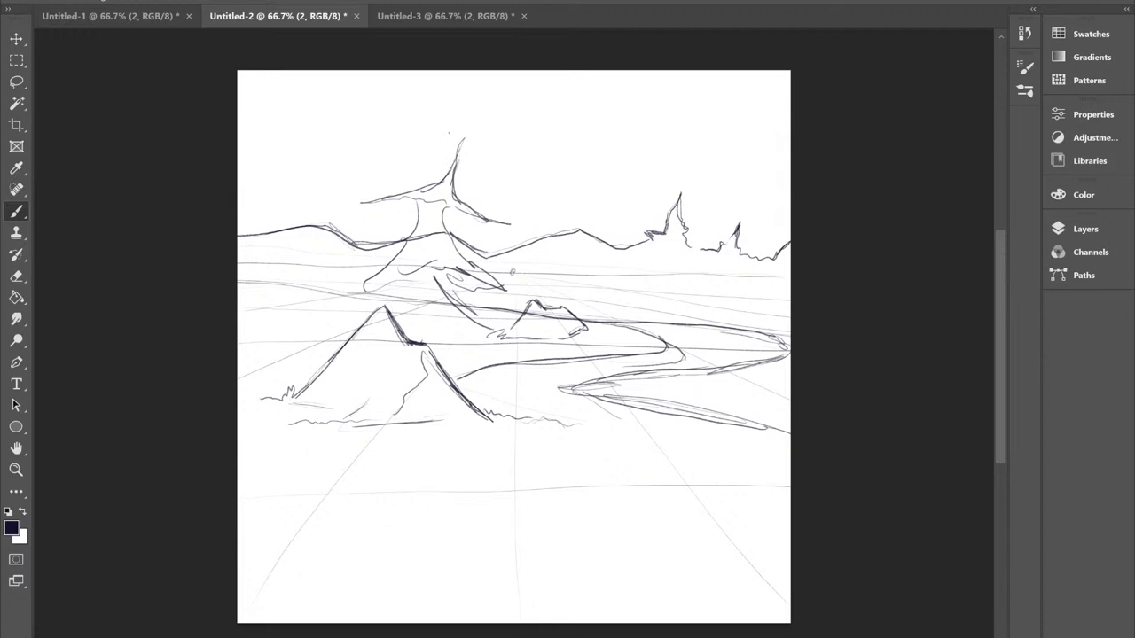
{"action": "left_click_drag", "start_coordinate": [437, 198], "coordinate": [427, 224]}
{"action": "mouse_move", "coordinate": [452, 172]}
{"action": "left_mouse_down"}
{"action": "mouse_move", "coordinate": [419, 263]}
{"action": "mouse_move", "coordinate": [429, 312]}
{"action": "left_mouse_up"}
{"action": "left_click_drag", "start_coordinate": [423, 237], "coordinate": [445, 355]}
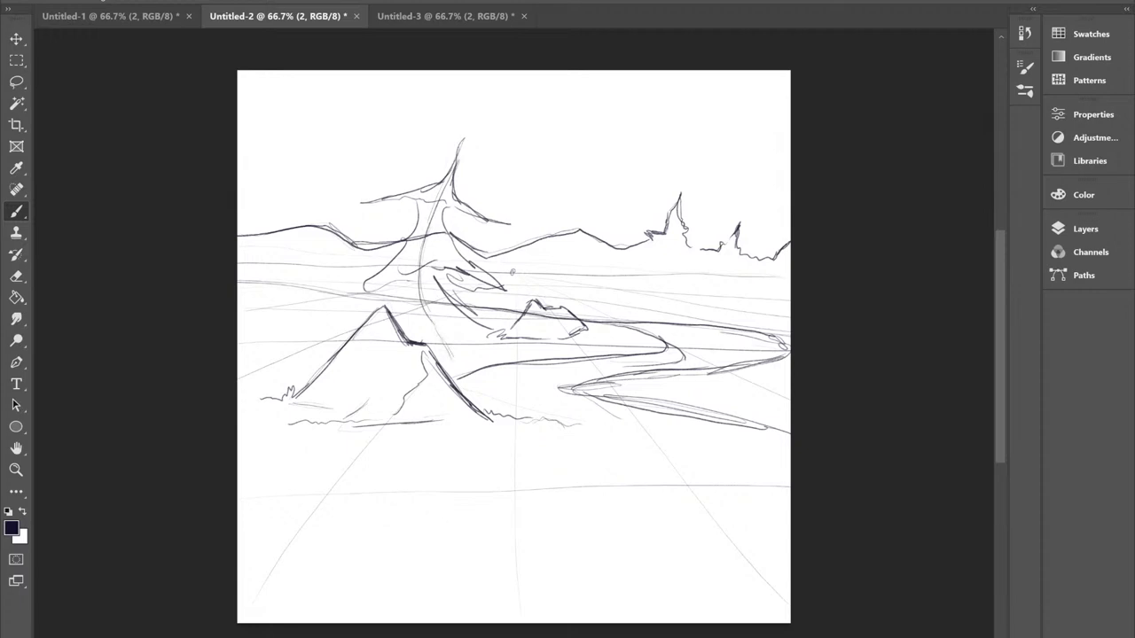
Fill out the pine's lower branches on both sides, reaching down toward the hill's peak and the river.
{"action": "left_click_drag", "start_coordinate": [417, 274], "coordinate": [355, 304]}
{"action": "left_click_drag", "start_coordinate": [412, 238], "coordinate": [368, 280]}
{"action": "left_click_drag", "start_coordinate": [426, 219], "coordinate": [398, 260]}
{"action": "mouse_move", "coordinate": [394, 264]}
{"action": "left_mouse_down"}
{"action": "mouse_move", "coordinate": [382, 273]}
{"action": "mouse_move", "coordinate": [397, 299]}
{"action": "mouse_move", "coordinate": [381, 321]}
{"action": "left_mouse_up"}
{"action": "left_click_drag", "start_coordinate": [442, 275], "coordinate": [478, 310]}
{"action": "mouse_move", "coordinate": [464, 301]}
{"action": "left_mouse_down"}
{"action": "mouse_move", "coordinate": [496, 317]}
{"action": "mouse_move", "coordinate": [470, 322]}
{"action": "left_mouse_up"}
{"action": "left_click_drag", "start_coordinate": [493, 321], "coordinate": [433, 340]}
{"action": "left_click_drag", "start_coordinate": [445, 338], "coordinate": [413, 345]}
{"action": "left_click_drag", "start_coordinate": [493, 336], "coordinate": [465, 361]}
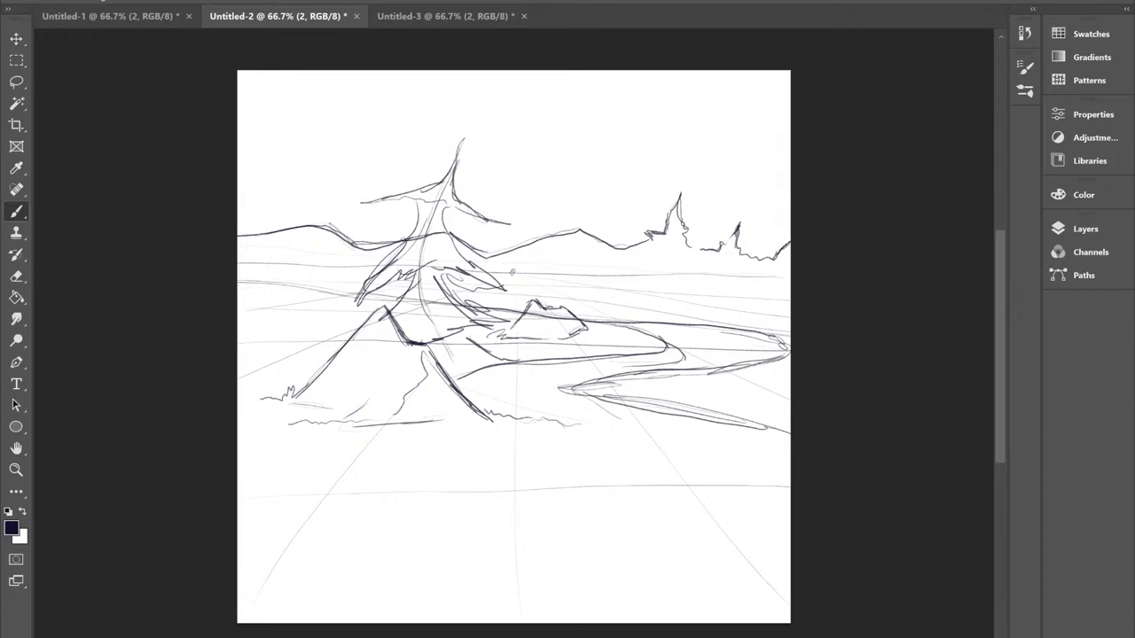
Sketch a gabled house with a door beneath the distant trees, with bushes on both sides.
{"action": "mouse_move", "coordinate": [651, 302]}
{"action": "left_mouse_down"}
{"action": "mouse_move", "coordinate": [651, 264]}
{"action": "mouse_move", "coordinate": [667, 246]}
{"action": "mouse_move", "coordinate": [743, 238]}
{"action": "mouse_move", "coordinate": [679, 243]}
{"action": "mouse_move", "coordinate": [771, 262]}
{"action": "mouse_move", "coordinate": [750, 298]}
{"action": "left_mouse_up"}
{"action": "left_click_drag", "start_coordinate": [747, 252], "coordinate": [754, 316]}
{"action": "left_click_drag", "start_coordinate": [670, 248], "coordinate": [704, 273]}
{"action": "mouse_move", "coordinate": [656, 259]}
{"action": "left_mouse_down"}
{"action": "mouse_move", "coordinate": [681, 251]}
{"action": "mouse_move", "coordinate": [646, 275]}
{"action": "left_mouse_up"}
{"action": "mouse_move", "coordinate": [667, 255]}
{"action": "left_mouse_down"}
{"action": "mouse_move", "coordinate": [700, 275]}
{"action": "mouse_move", "coordinate": [767, 264]}
{"action": "left_mouse_up"}
{"action": "mouse_move", "coordinate": [663, 284]}
{"action": "left_mouse_down"}
{"action": "mouse_move", "coordinate": [663, 310]}
{"action": "mouse_move", "coordinate": [700, 314]}
{"action": "mouse_move", "coordinate": [654, 316]}
{"action": "mouse_move", "coordinate": [632, 290]}
{"action": "mouse_move", "coordinate": [606, 316]}
{"action": "left_mouse_up"}
{"action": "left_click_drag", "start_coordinate": [750, 307], "coordinate": [785, 305]}
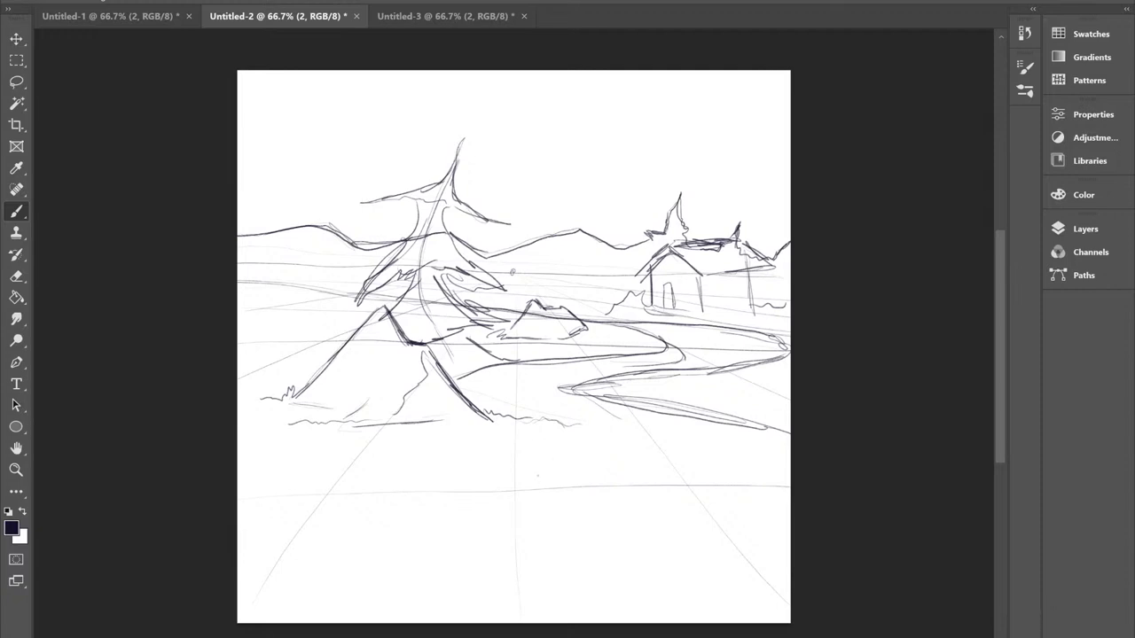
Draw a large round bird head in the foreground below the river, with two oval eyes and a small beak.
{"action": "mouse_move", "coordinate": [528, 491]}
{"action": "left_mouse_down"}
{"action": "mouse_move", "coordinate": [586, 423]}
{"action": "mouse_move", "coordinate": [572, 393]}
{"action": "mouse_move", "coordinate": [521, 464]}
{"action": "mouse_move", "coordinate": [582, 398]}
{"action": "left_mouse_up"}
{"action": "left_click_drag", "start_coordinate": [624, 418], "coordinate": [644, 449]}
{"action": "left_click_drag", "start_coordinate": [588, 393], "coordinate": [644, 465]}
{"action": "mouse_move", "coordinate": [620, 409]}
{"action": "left_mouse_down"}
{"action": "mouse_move", "coordinate": [548, 396]}
{"action": "mouse_move", "coordinate": [538, 504]}
{"action": "left_mouse_up"}
{"action": "left_click_drag", "start_coordinate": [527, 422], "coordinate": [558, 510]}
{"action": "mouse_move", "coordinate": [556, 463]}
{"action": "left_mouse_down"}
{"action": "mouse_move", "coordinate": [560, 482]}
{"action": "mouse_move", "coordinate": [559, 459]}
{"action": "mouse_move", "coordinate": [592, 455]}
{"action": "mouse_move", "coordinate": [541, 453]}
{"action": "left_mouse_up"}
{"action": "mouse_move", "coordinate": [575, 517]}
{"action": "left_mouse_down"}
{"action": "mouse_move", "coordinate": [530, 486]}
{"action": "mouse_move", "coordinate": [611, 397]}
{"action": "mouse_move", "coordinate": [649, 471]}
{"action": "left_mouse_up"}
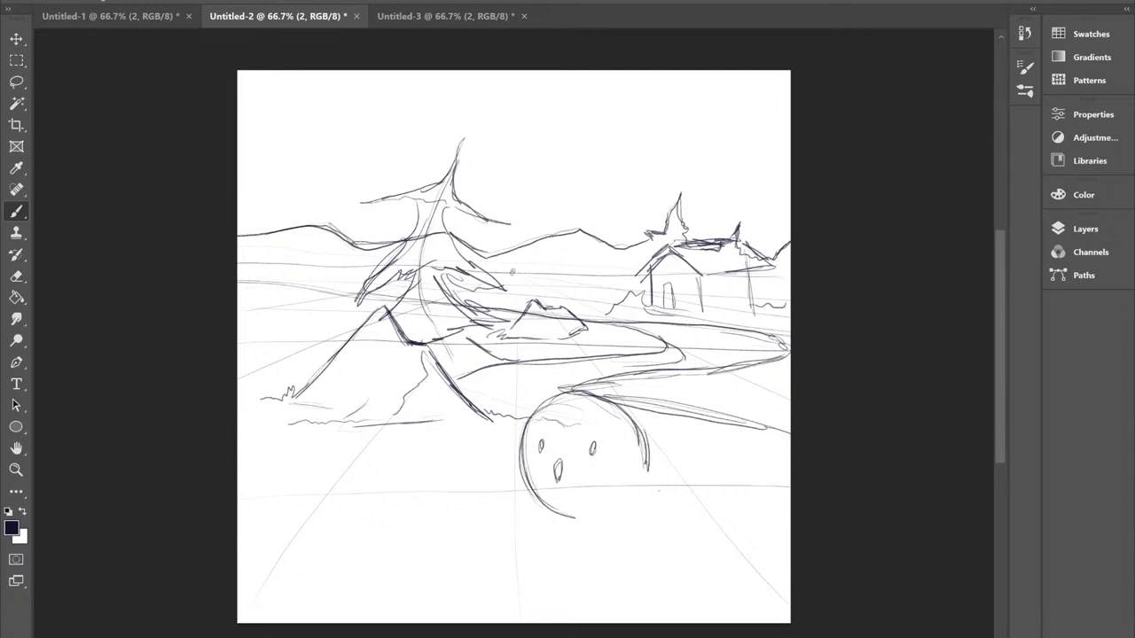
Add the foreground bird's chest, folded wing and sloping back, running off the canvas edge.
{"action": "mouse_move", "coordinate": [621, 527]}
{"action": "left_mouse_down"}
{"action": "mouse_move", "coordinate": [616, 608]}
{"action": "mouse_move", "coordinate": [727, 610]}
{"action": "mouse_move", "coordinate": [678, 619]}
{"action": "left_mouse_up"}
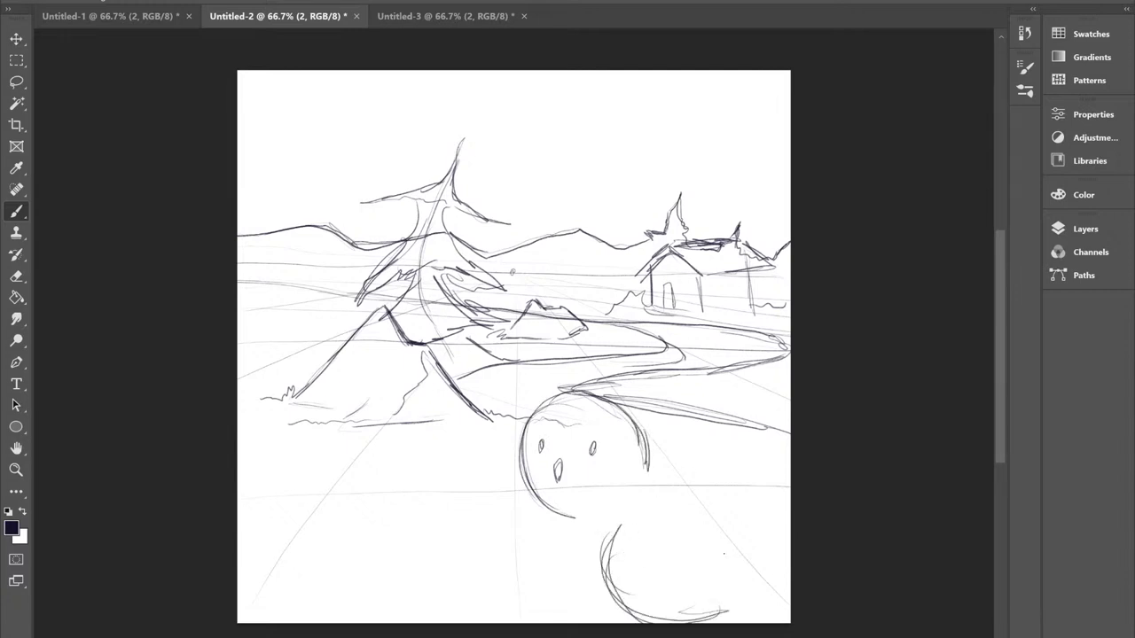
{"action": "left_click_drag", "start_coordinate": [705, 558], "coordinate": [758, 578]}
{"action": "left_click_drag", "start_coordinate": [686, 538], "coordinate": [768, 590]}
{"action": "left_click_drag", "start_coordinate": [688, 495], "coordinate": [735, 528]}
{"action": "mouse_move", "coordinate": [647, 489]}
{"action": "left_mouse_down"}
{"action": "mouse_move", "coordinate": [753, 555]}
{"action": "mouse_move", "coordinate": [788, 609]}
{"action": "left_mouse_up"}
{"action": "left_click_drag", "start_coordinate": [581, 526], "coordinate": [582, 624]}
{"action": "left_click_drag", "start_coordinate": [569, 540], "coordinate": [574, 623]}
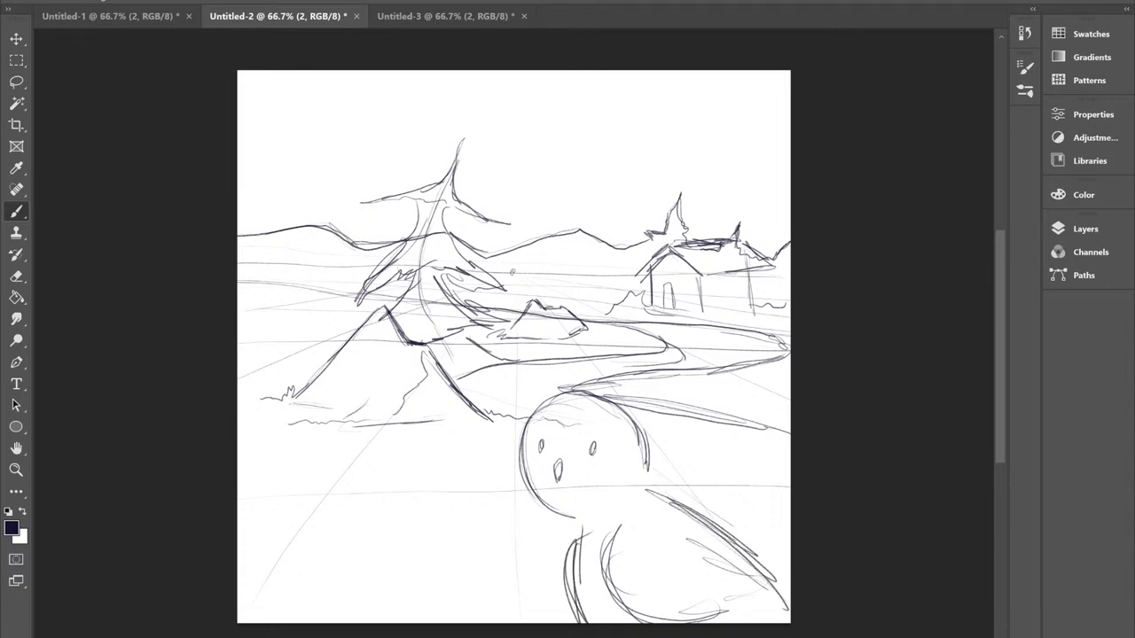
{"action": "mouse_move", "coordinate": [647, 491]}
{"action": "left_mouse_down"}
{"action": "mouse_move", "coordinate": [764, 573]}
{"action": "mouse_move", "coordinate": [789, 620]}
{"action": "left_mouse_up"}
{"action": "mouse_move", "coordinate": [725, 599]}
{"action": "left_mouse_down"}
{"action": "mouse_move", "coordinate": [711, 612]}
{"action": "mouse_move", "coordinate": [621, 528]}
{"action": "mouse_move", "coordinate": [614, 620]}
{"action": "left_mouse_up"}
{"action": "mouse_move", "coordinate": [645, 443]}
{"action": "left_mouse_down"}
{"action": "mouse_move", "coordinate": [621, 409]}
{"action": "mouse_move", "coordinate": [571, 392]}
{"action": "left_mouse_up"}
Draw a rounded speech bubble pointing at the bird and letter "PARROTS" inside it.
{"action": "mouse_move", "coordinate": [497, 488]}
{"action": "left_mouse_down"}
{"action": "mouse_move", "coordinate": [485, 496]}
{"action": "mouse_move", "coordinate": [451, 463]}
{"action": "mouse_move", "coordinate": [280, 544]}
{"action": "mouse_move", "coordinate": [461, 550]}
{"action": "mouse_move", "coordinate": [383, 568]}
{"action": "left_mouse_up"}
{"action": "left_click_drag", "start_coordinate": [470, 521], "coordinate": [498, 484]}
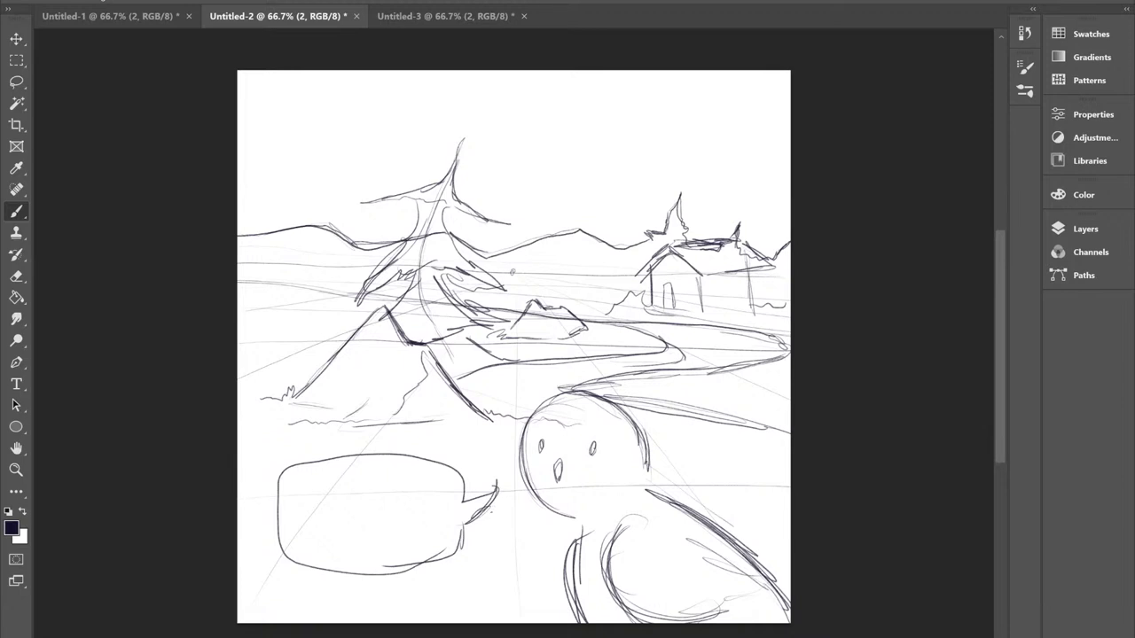
{"action": "mouse_move", "coordinate": [295, 502]}
{"action": "left_mouse_down"}
{"action": "mouse_move", "coordinate": [296, 530]}
{"action": "mouse_move", "coordinate": [300, 518]}
{"action": "mouse_move", "coordinate": [328, 523]}
{"action": "mouse_move", "coordinate": [329, 497]}
{"action": "left_mouse_up"}
{"action": "left_click_drag", "start_coordinate": [329, 498], "coordinate": [352, 524]}
{"action": "mouse_move", "coordinate": [347, 520]}
{"action": "left_mouse_down"}
{"action": "mouse_move", "coordinate": [349, 495]}
{"action": "mouse_move", "coordinate": [355, 509]}
{"action": "left_mouse_up"}
{"action": "mouse_move", "coordinate": [356, 509]}
{"action": "left_mouse_down"}
{"action": "mouse_move", "coordinate": [378, 523]}
{"action": "mouse_move", "coordinate": [381, 488]}
{"action": "mouse_move", "coordinate": [422, 486]}
{"action": "mouse_move", "coordinate": [408, 521]}
{"action": "mouse_move", "coordinate": [421, 518]}
{"action": "left_mouse_up"}
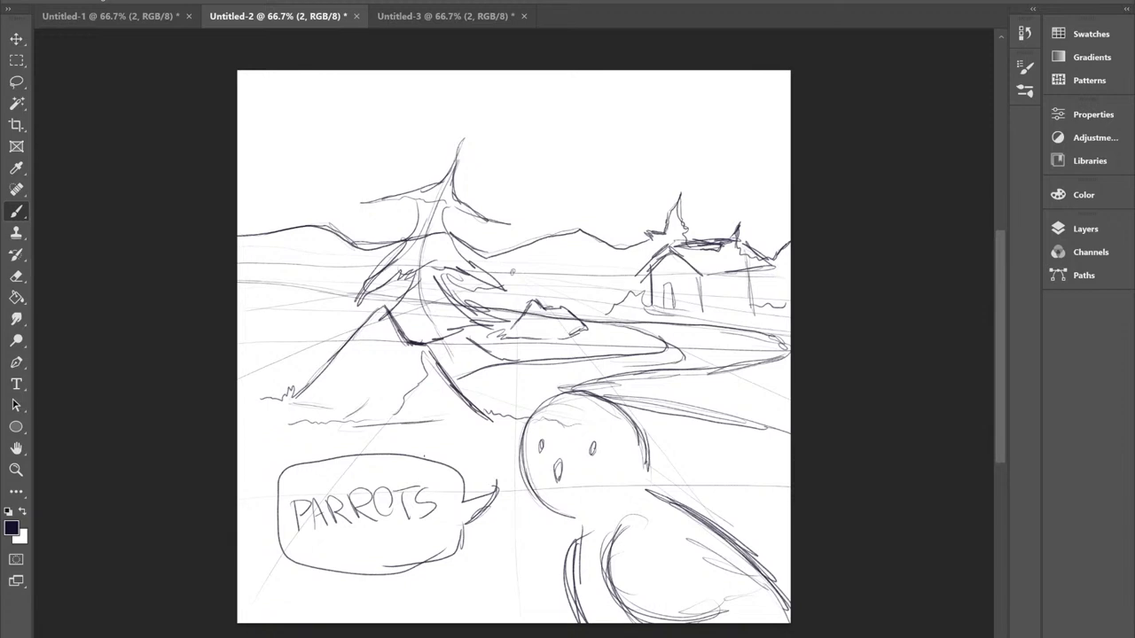
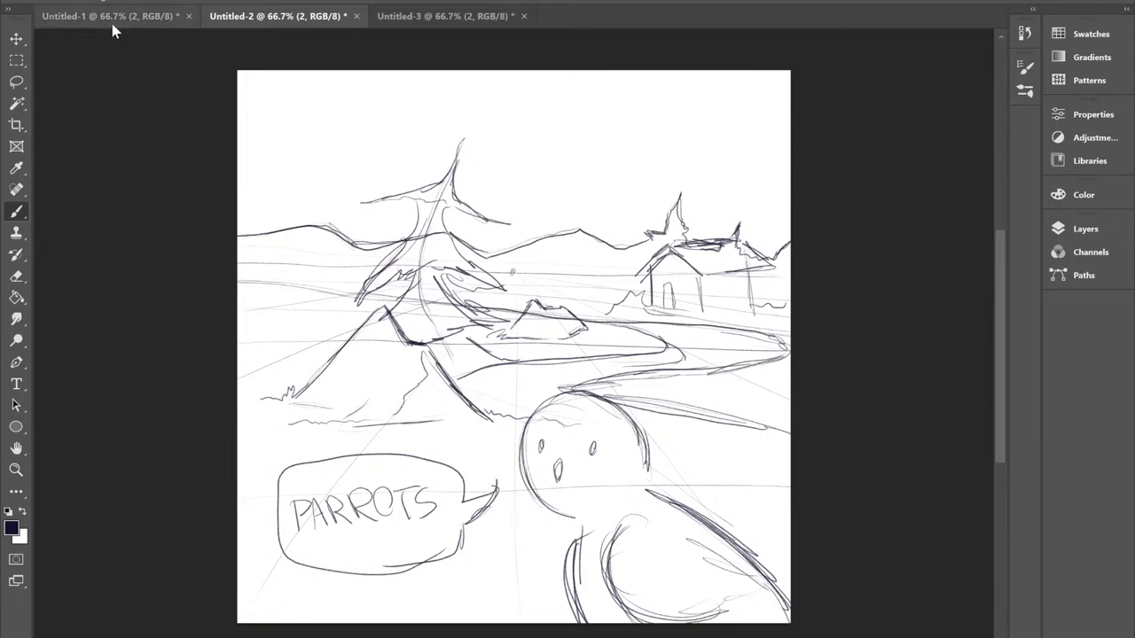
Switch to the Untitled-1 document, hide layer 2 and make layer 1 active for drawing.
{"action": "left_click", "coordinate": [142, 19]}
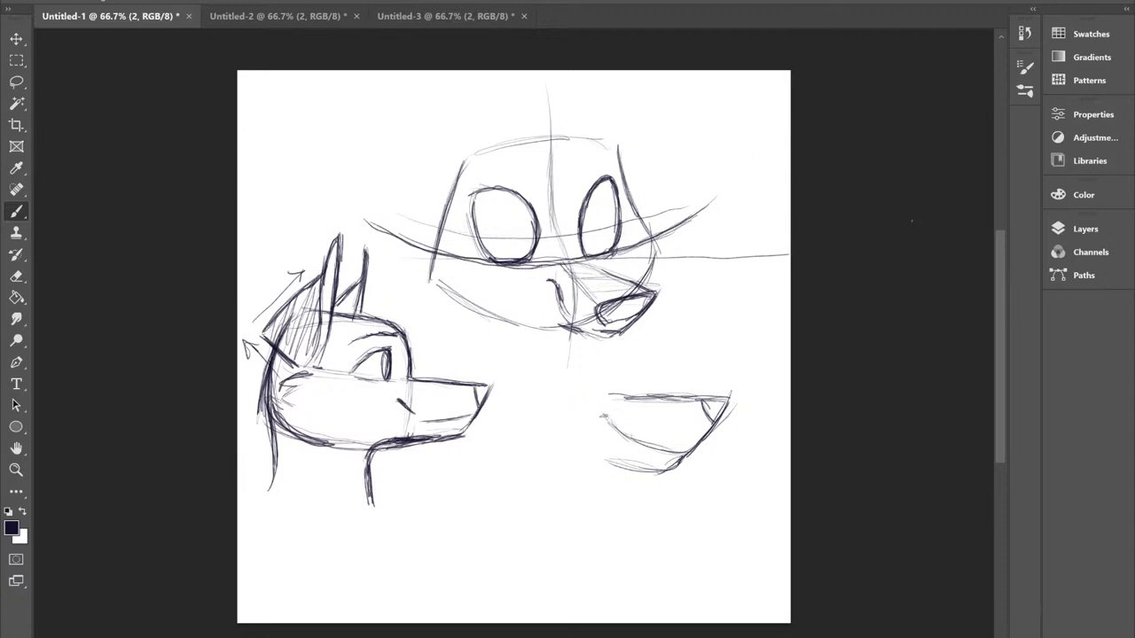
{"action": "left_click", "coordinate": [1060, 229]}
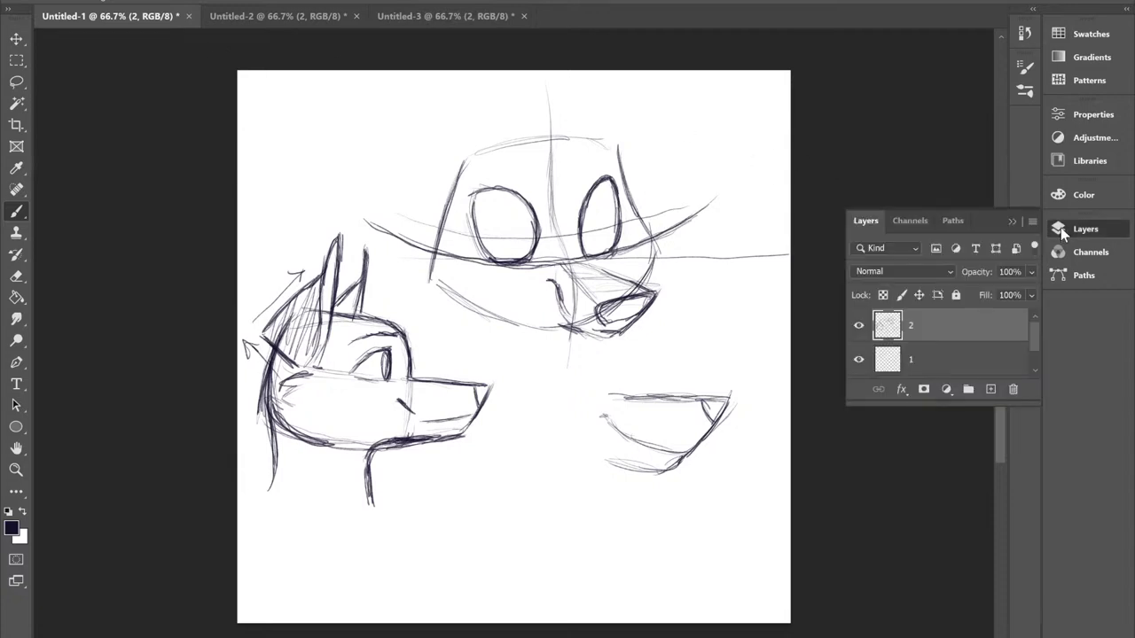
{"action": "left_click", "coordinate": [954, 355]}
{"action": "left_click", "coordinate": [970, 338]}
{"action": "left_click", "coordinate": [858, 325]}
{"action": "left_click", "coordinate": [1006, 223]}
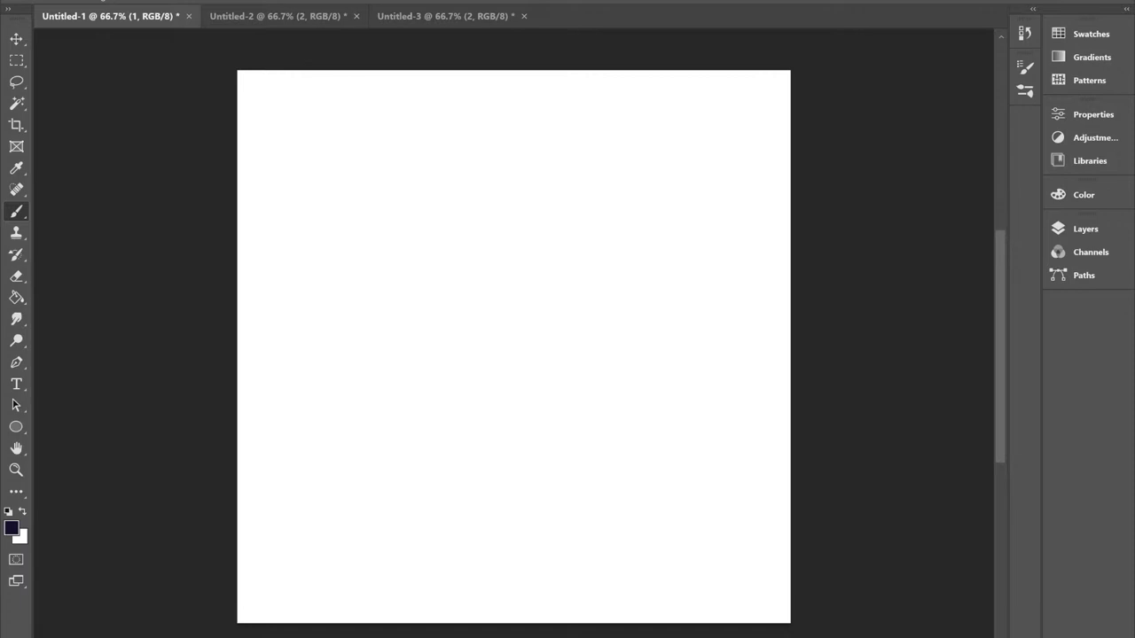
Sketch a bird's round head and a half-teardrop body with a straight sloping back and curved belly.
{"action": "mouse_move", "coordinate": [390, 222]}
{"action": "left_mouse_down"}
{"action": "mouse_move", "coordinate": [438, 273]}
{"action": "mouse_move", "coordinate": [433, 206]}
{"action": "mouse_move", "coordinate": [421, 292]}
{"action": "mouse_move", "coordinate": [434, 209]}
{"action": "mouse_move", "coordinate": [410, 290]}
{"action": "mouse_move", "coordinate": [443, 219]}
{"action": "mouse_move", "coordinate": [418, 291]}
{"action": "mouse_move", "coordinate": [433, 207]}
{"action": "mouse_move", "coordinate": [430, 291]}
{"action": "mouse_move", "coordinate": [434, 201]}
{"action": "left_mouse_up"}
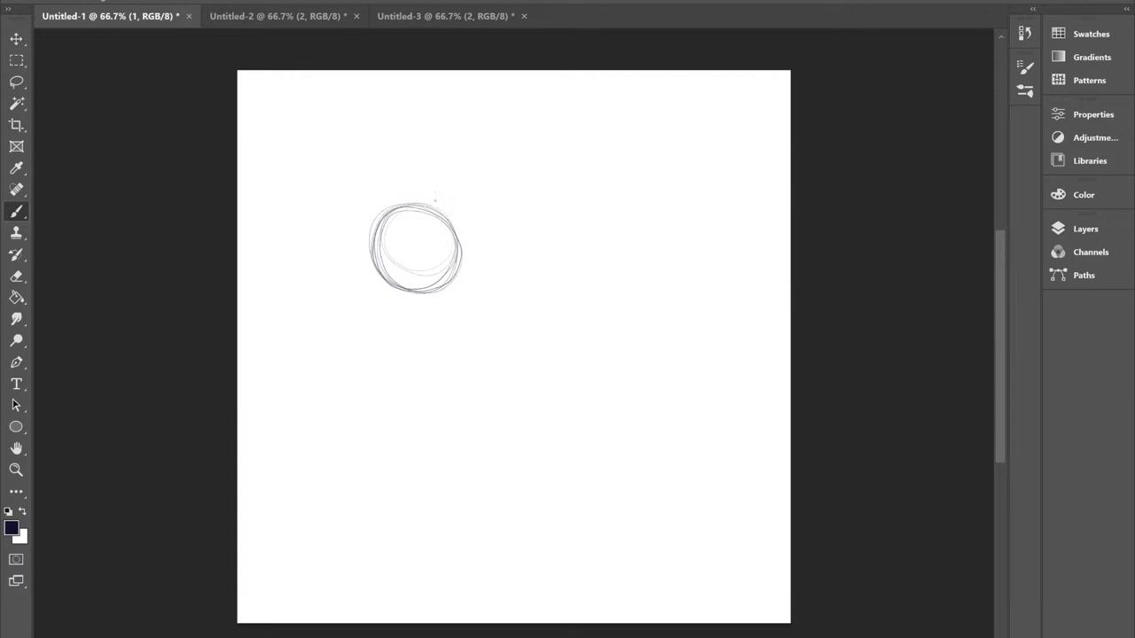
{"action": "mouse_move", "coordinate": [438, 286]}
{"action": "left_mouse_down"}
{"action": "mouse_move", "coordinate": [452, 267]}
{"action": "mouse_move", "coordinate": [422, 293]}
{"action": "mouse_move", "coordinate": [459, 255]}
{"action": "mouse_move", "coordinate": [438, 213]}
{"action": "mouse_move", "coordinate": [393, 209]}
{"action": "mouse_move", "coordinate": [376, 269]}
{"action": "mouse_move", "coordinate": [436, 286]}
{"action": "left_mouse_up"}
{"action": "left_click_drag", "start_coordinate": [468, 280], "coordinate": [566, 362]}
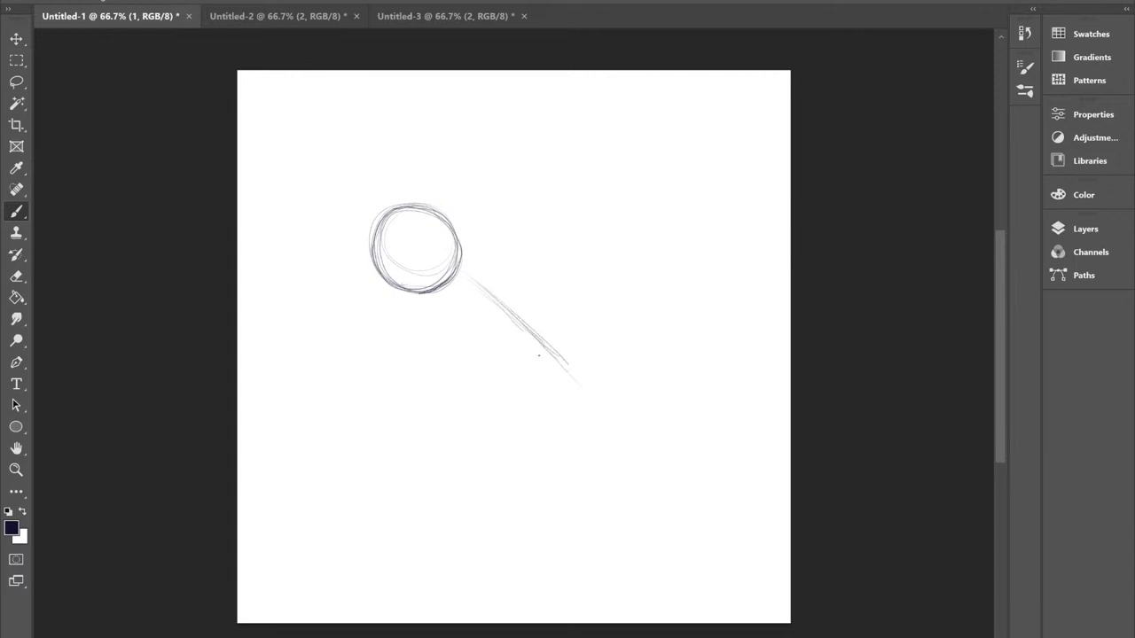
{"action": "left_click_drag", "start_coordinate": [406, 324], "coordinate": [461, 384]}
{"action": "mouse_move", "coordinate": [401, 292]}
{"action": "left_mouse_down"}
{"action": "mouse_move", "coordinate": [410, 347]}
{"action": "mouse_move", "coordinate": [469, 414]}
{"action": "left_mouse_up"}
{"action": "mouse_move", "coordinate": [407, 326]}
{"action": "left_mouse_down"}
{"action": "mouse_move", "coordinate": [487, 405]}
{"action": "mouse_move", "coordinate": [566, 413]}
{"action": "left_mouse_up"}
{"action": "left_click_drag", "start_coordinate": [465, 406], "coordinate": [583, 397]}
{"action": "mouse_move", "coordinate": [413, 319]}
{"action": "left_mouse_down"}
{"action": "mouse_move", "coordinate": [536, 408]}
{"action": "mouse_move", "coordinate": [575, 381]}
{"action": "left_mouse_up"}
{"action": "mouse_move", "coordinate": [521, 323]}
{"action": "left_mouse_down"}
{"action": "mouse_move", "coordinate": [587, 388]}
{"action": "mouse_move", "coordinate": [420, 335]}
{"action": "mouse_move", "coordinate": [519, 392]}
{"action": "left_mouse_up"}
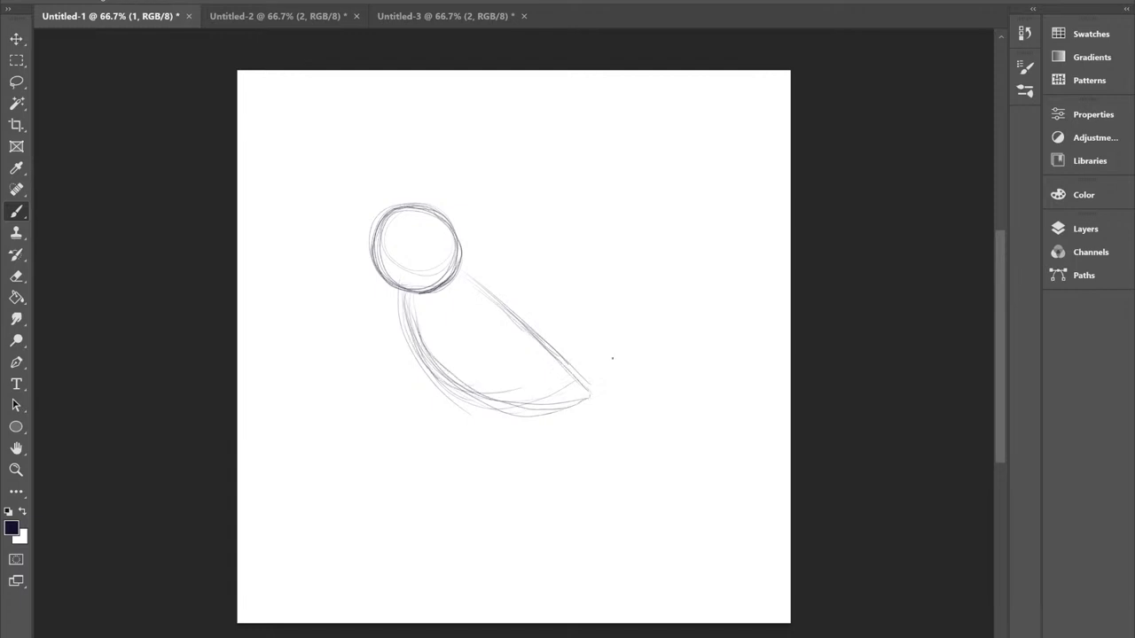
Darken the bird's chest and belly curve, and strengthen the sloping back line toward the tail.
{"action": "mouse_move", "coordinate": [408, 294]}
{"action": "left_mouse_down"}
{"action": "mouse_move", "coordinate": [404, 333]}
{"action": "mouse_move", "coordinate": [424, 369]}
{"action": "mouse_move", "coordinate": [408, 293]}
{"action": "mouse_move", "coordinate": [438, 379]}
{"action": "left_mouse_up"}
{"action": "left_click_drag", "start_coordinate": [406, 328], "coordinate": [439, 383]}
{"action": "mouse_move", "coordinate": [403, 289]}
{"action": "left_mouse_down"}
{"action": "mouse_move", "coordinate": [410, 351]}
{"action": "mouse_move", "coordinate": [403, 309]}
{"action": "left_mouse_up"}
{"action": "mouse_move", "coordinate": [411, 356]}
{"action": "left_mouse_down"}
{"action": "mouse_move", "coordinate": [458, 397]}
{"action": "mouse_move", "coordinate": [438, 390]}
{"action": "left_mouse_up"}
{"action": "mouse_move", "coordinate": [401, 326]}
{"action": "left_mouse_down"}
{"action": "mouse_move", "coordinate": [463, 397]}
{"action": "mouse_move", "coordinate": [574, 404]}
{"action": "left_mouse_up"}
{"action": "left_click_drag", "start_coordinate": [506, 401], "coordinate": [587, 406]}
{"action": "left_click_drag", "start_coordinate": [472, 277], "coordinate": [571, 372]}
{"action": "left_click_drag", "start_coordinate": [523, 324], "coordinate": [621, 415]}
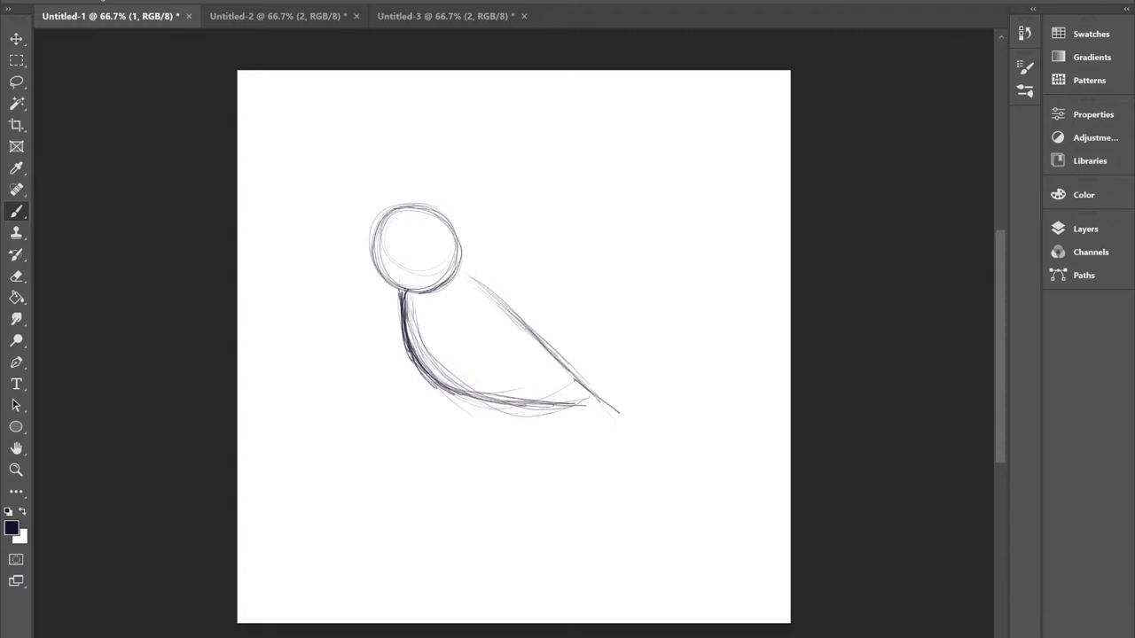
Draw a long, narrow, pointed tail continuing from the back, and reinforce the back line up to the neck.
{"action": "left_click_drag", "start_coordinate": [596, 401], "coordinate": [677, 470]}
{"action": "left_click_drag", "start_coordinate": [635, 431], "coordinate": [684, 474]}
{"action": "mouse_move", "coordinate": [609, 410]}
{"action": "left_mouse_down"}
{"action": "mouse_move", "coordinate": [673, 466]}
{"action": "mouse_move", "coordinate": [665, 479]}
{"action": "left_mouse_up"}
{"action": "left_click_drag", "start_coordinate": [610, 434], "coordinate": [706, 493]}
{"action": "left_click_drag", "start_coordinate": [585, 414], "coordinate": [669, 472]}
{"action": "left_click_drag", "start_coordinate": [623, 440], "coordinate": [705, 493]}
{"action": "left_click_drag", "start_coordinate": [599, 396], "coordinate": [702, 488]}
{"action": "left_click_drag", "start_coordinate": [663, 452], "coordinate": [699, 480]}
{"action": "left_click_drag", "start_coordinate": [585, 387], "coordinate": [665, 455]}
{"action": "mouse_move", "coordinate": [544, 347]}
{"action": "left_mouse_down"}
{"action": "mouse_move", "coordinate": [633, 424]}
{"action": "mouse_move", "coordinate": [610, 406]}
{"action": "left_mouse_up"}
{"action": "left_click_drag", "start_coordinate": [516, 321], "coordinate": [653, 439]}
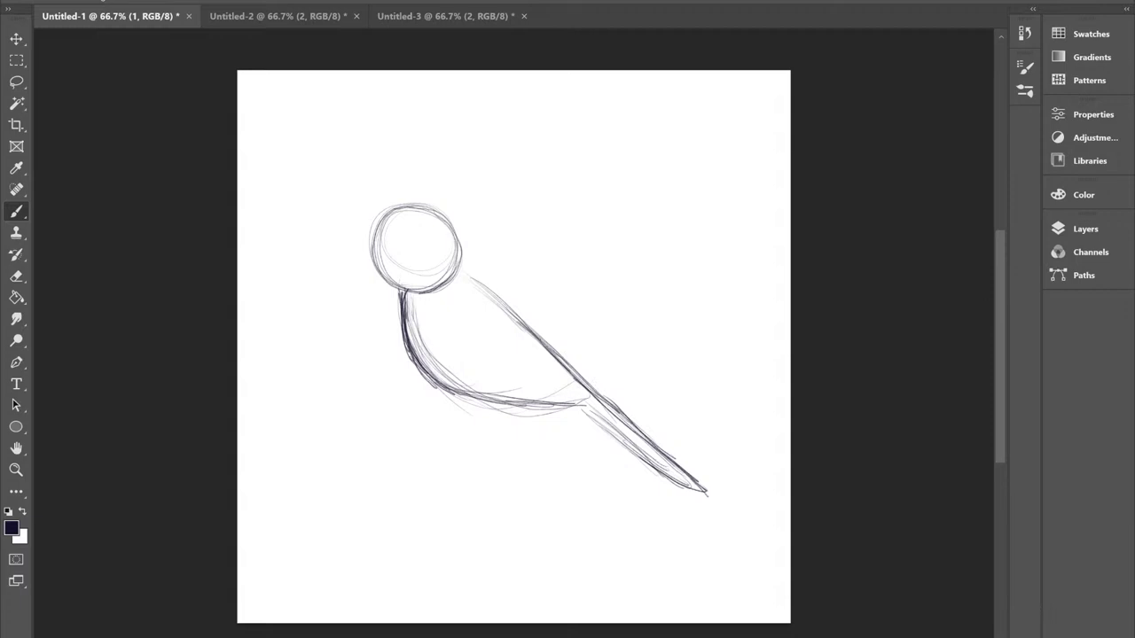
{"action": "left_click_drag", "start_coordinate": [498, 298], "coordinate": [522, 319]}
{"action": "left_click_drag", "start_coordinate": [468, 275], "coordinate": [486, 287]}
{"action": "left_click_drag", "start_coordinate": [457, 280], "coordinate": [505, 305]}
Sketch the bird's short tapering thighs under the belly and erase the belly line running between their edges.
{"action": "mouse_move", "coordinate": [495, 401]}
{"action": "left_mouse_down"}
{"action": "mouse_move", "coordinate": [515, 422]}
{"action": "mouse_move", "coordinate": [504, 407]}
{"action": "mouse_move", "coordinate": [533, 417]}
{"action": "mouse_move", "coordinate": [529, 424]}
{"action": "left_mouse_up"}
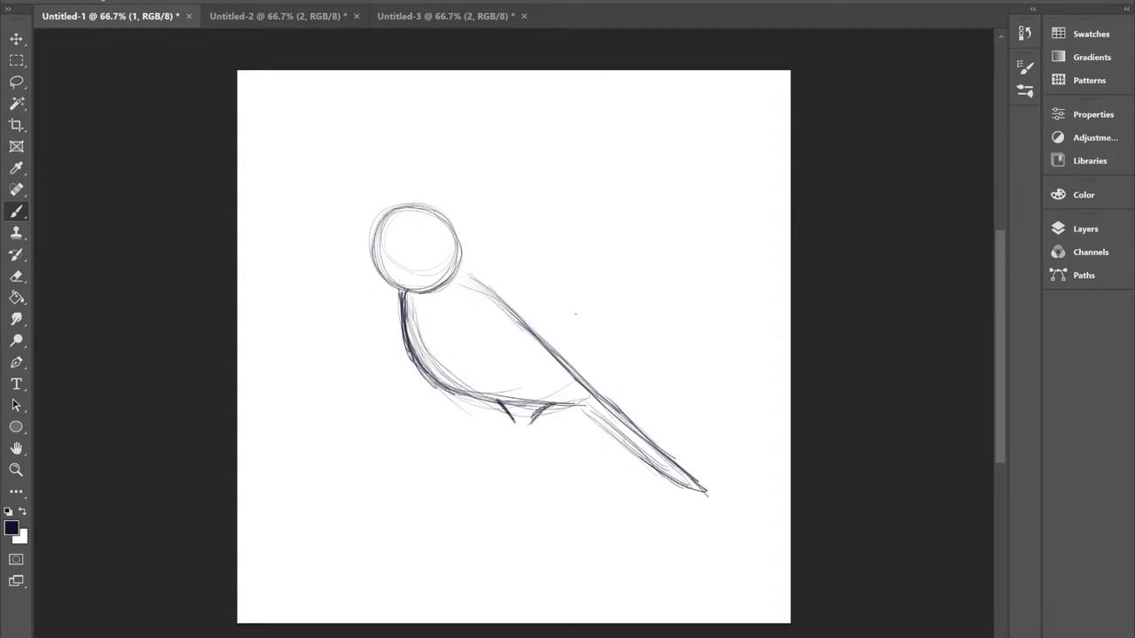
{"action": "mouse_move", "coordinate": [493, 399]}
{"action": "left_mouse_down"}
{"action": "mouse_move", "coordinate": [490, 420]}
{"action": "mouse_move", "coordinate": [471, 411]}
{"action": "mouse_move", "coordinate": [497, 427]}
{"action": "left_mouse_up"}
{"action": "left_click", "coordinate": [16, 275]}
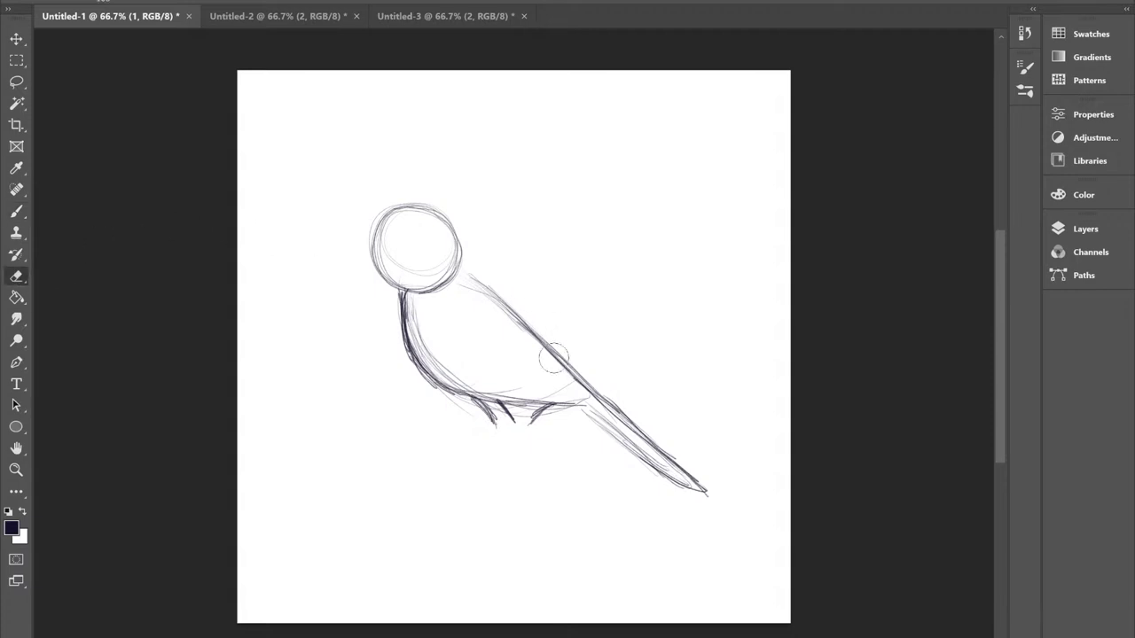
{"action": "mouse_move", "coordinate": [523, 390]}
{"action": "left_mouse_down"}
{"action": "mouse_move", "coordinate": [513, 390]}
{"action": "mouse_move", "coordinate": [559, 401]}
{"action": "left_mouse_up"}
{"action": "left_click", "coordinate": [16, 211]}
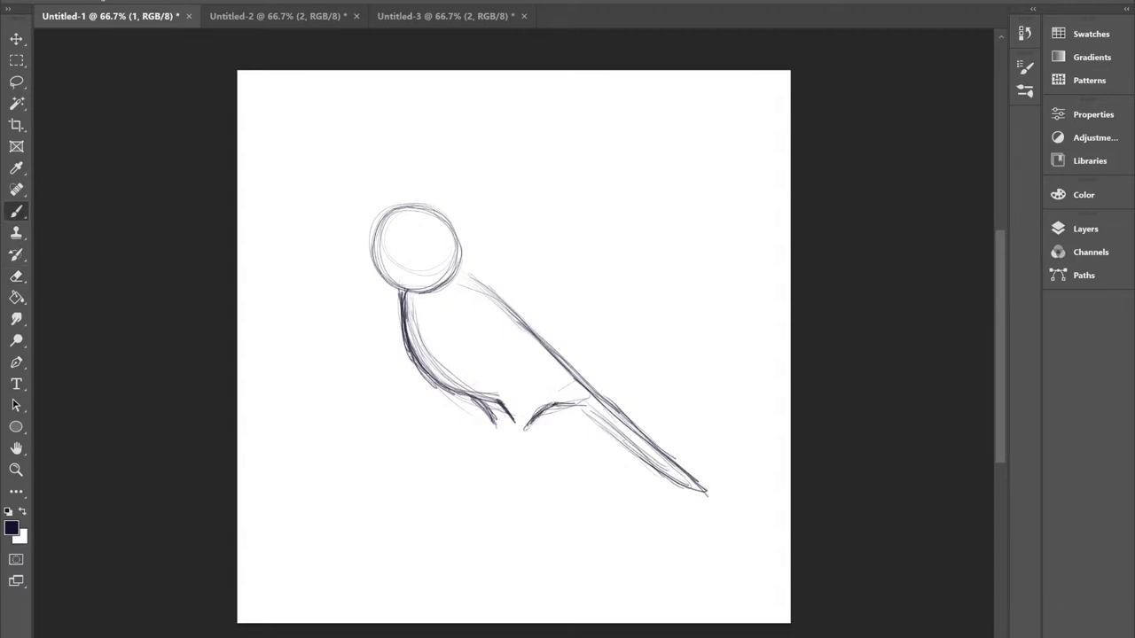
Sketch a small side diagram above the bird, with a curved branch-like line crossed by a narrow upright shape.
{"action": "left_click_drag", "start_coordinate": [566, 191], "coordinate": [647, 199]}
{"action": "left_click_drag", "start_coordinate": [529, 166], "coordinate": [667, 183]}
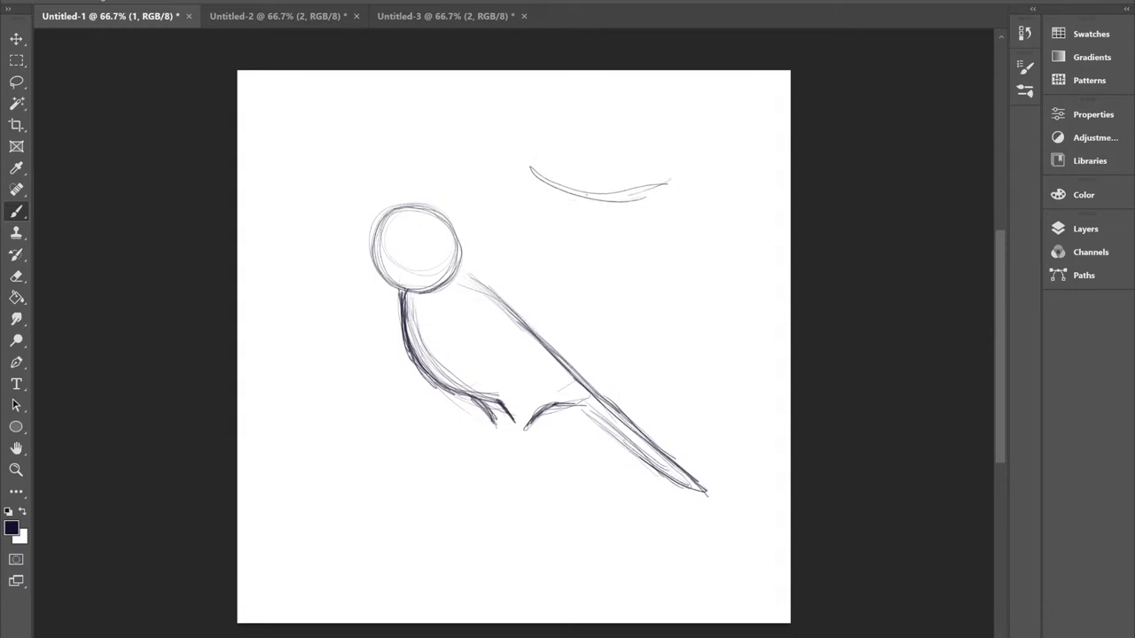
{"action": "left_click_drag", "start_coordinate": [603, 183], "coordinate": [610, 225]}
{"action": "mouse_move", "coordinate": [611, 178]}
{"action": "left_mouse_down"}
{"action": "mouse_move", "coordinate": [619, 242]}
{"action": "mouse_move", "coordinate": [607, 244]}
{"action": "mouse_move", "coordinate": [625, 255]}
{"action": "left_mouse_up"}
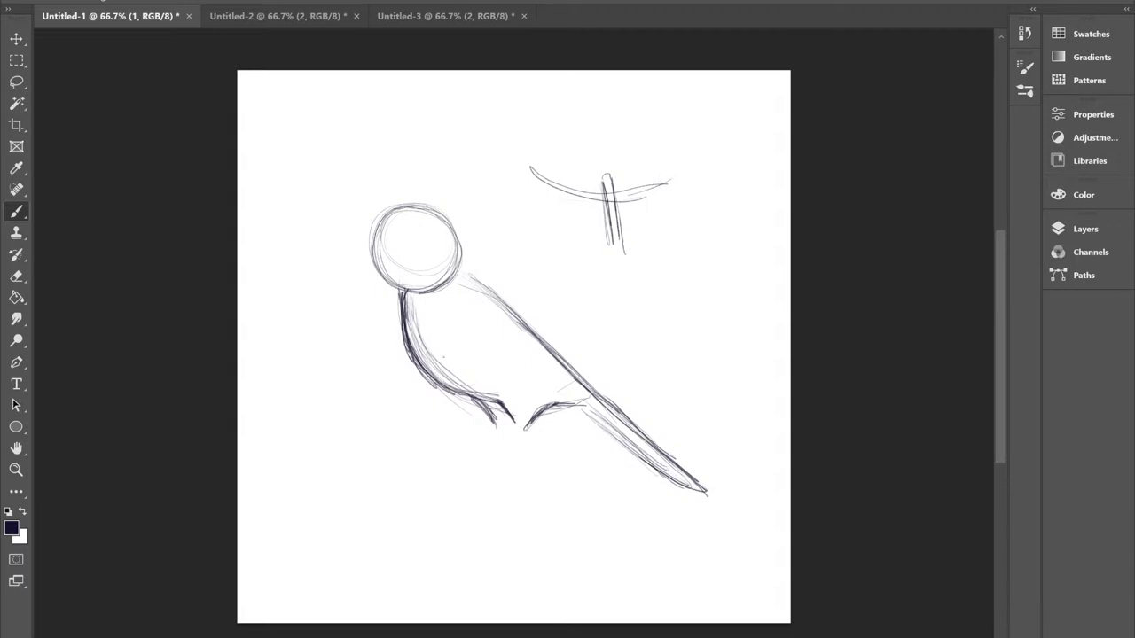
Close off the lower ends of the bird's thighs with short jagged feather strokes.
{"action": "left_click_drag", "start_coordinate": [511, 415], "coordinate": [516, 430]}
{"action": "left_click_drag", "start_coordinate": [502, 421], "coordinate": [509, 428]}
{"action": "left_click_drag", "start_coordinate": [517, 401], "coordinate": [537, 417]}
Erase the side diagram above the bird and return to the Brush tool.
{"action": "key", "text": "e"}
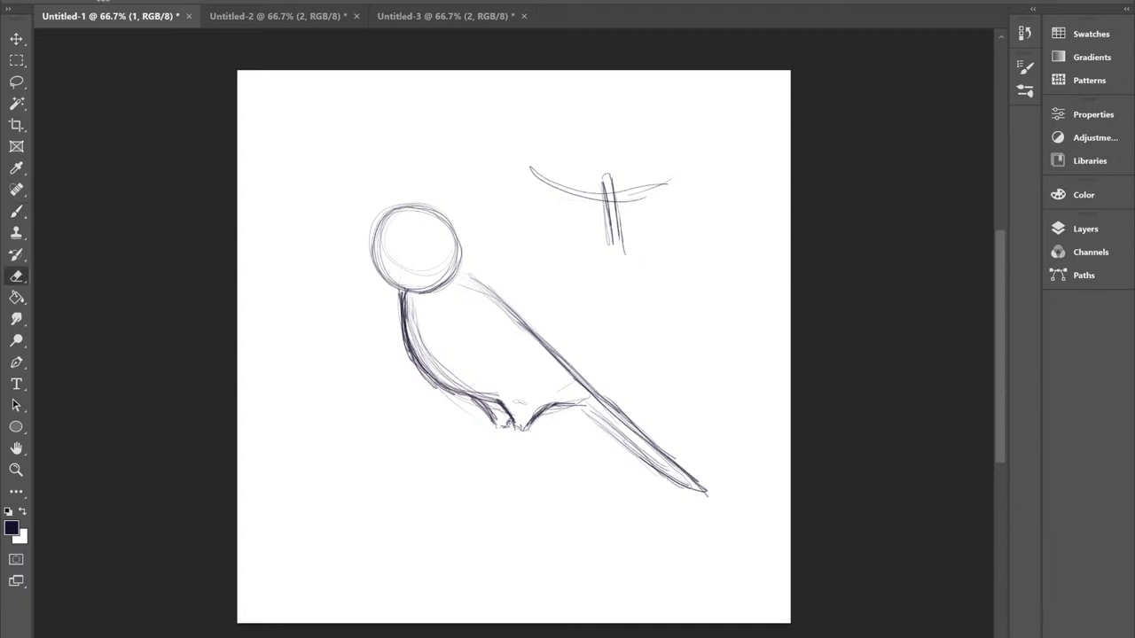
{"action": "mouse_move", "coordinate": [591, 243]}
{"action": "left_mouse_down"}
{"action": "mouse_move", "coordinate": [611, 164]}
{"action": "mouse_move", "coordinate": [664, 185]}
{"action": "left_mouse_up"}
{"action": "mouse_move", "coordinate": [512, 163]}
{"action": "left_mouse_down"}
{"action": "mouse_move", "coordinate": [535, 178]}
{"action": "mouse_move", "coordinate": [563, 176]}
{"action": "left_mouse_up"}
{"action": "key", "text": "b"}
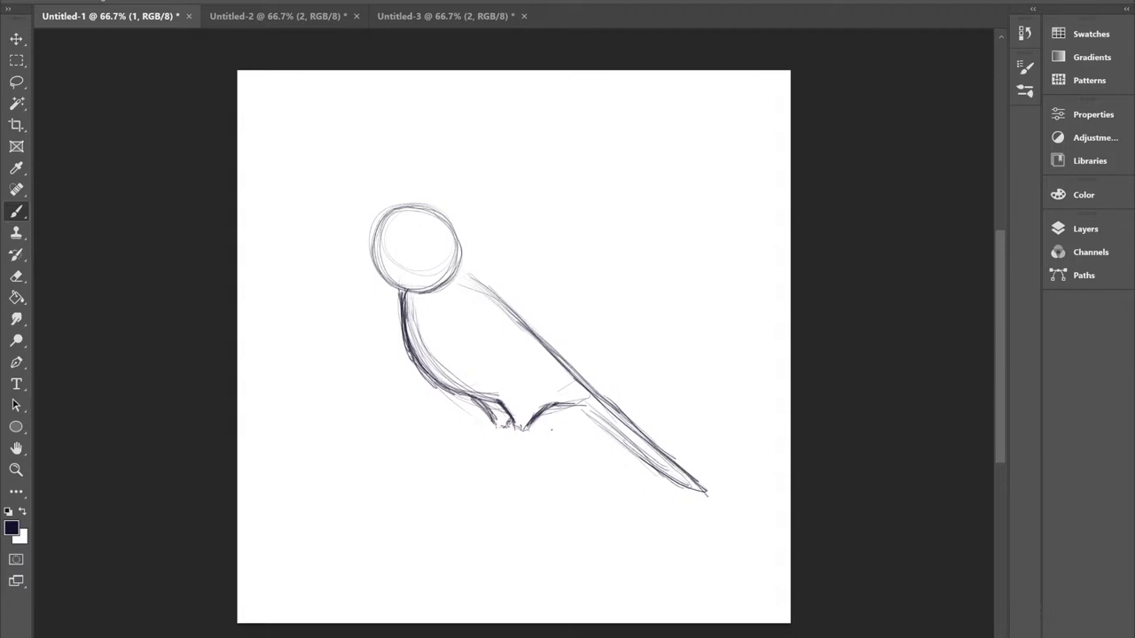
Sketch the bird's two lower legs slanting forward and down from the thigh tips.
{"action": "mouse_move", "coordinate": [514, 426]}
{"action": "left_mouse_down"}
{"action": "mouse_move", "coordinate": [525, 452]}
{"action": "mouse_move", "coordinate": [525, 433]}
{"action": "left_mouse_up"}
{"action": "mouse_move", "coordinate": [484, 469]}
{"action": "left_mouse_down"}
{"action": "mouse_move", "coordinate": [526, 440]}
{"action": "mouse_move", "coordinate": [470, 473]}
{"action": "left_mouse_up"}
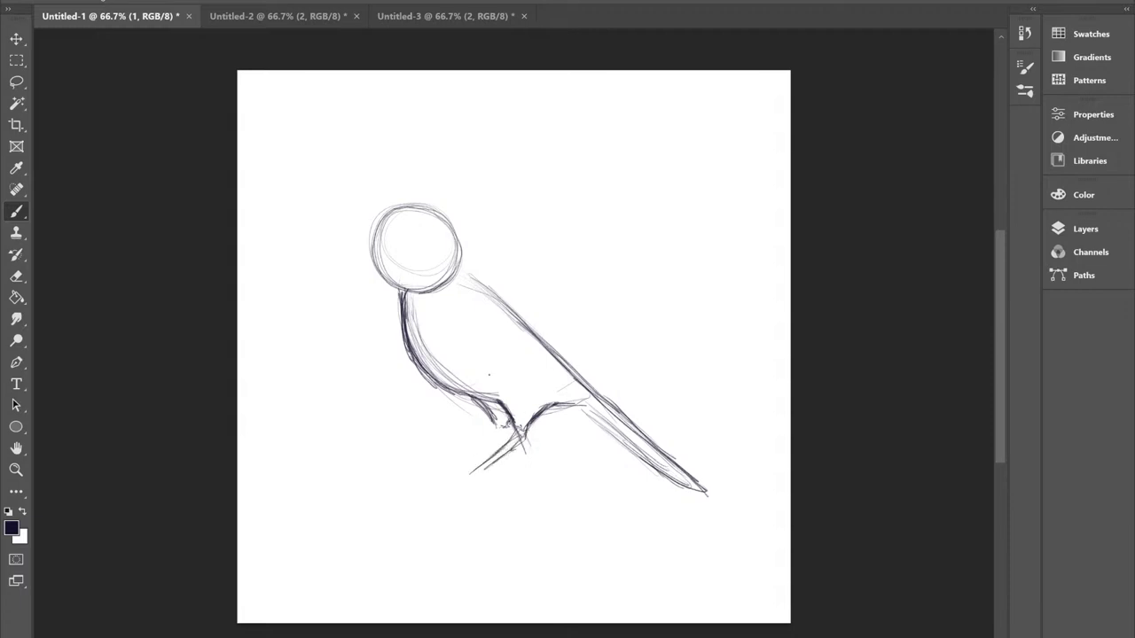
{"action": "left_click_drag", "start_coordinate": [500, 433], "coordinate": [472, 460]}
{"action": "mouse_move", "coordinate": [497, 434]}
{"action": "left_mouse_down"}
{"action": "mouse_move", "coordinate": [458, 470]}
{"action": "mouse_move", "coordinate": [482, 452]}
{"action": "left_mouse_up"}
{"action": "left_click_drag", "start_coordinate": [510, 433], "coordinate": [461, 470]}
{"action": "left_click_drag", "start_coordinate": [494, 447], "coordinate": [454, 468]}
{"action": "left_click_drag", "start_coordinate": [500, 427], "coordinate": [475, 454]}
Clean up the stray line beneath the thighs and redraw the back edge of the lower legs.
{"action": "key", "text": "e"}
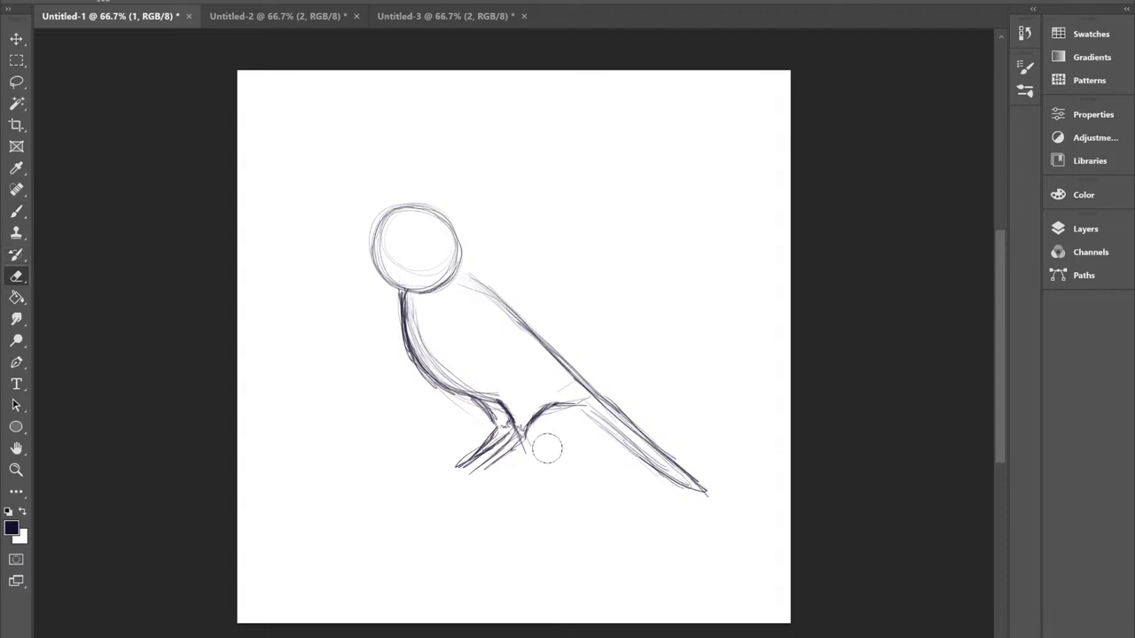
{"action": "key", "text": "b"}
{"action": "left_click_drag", "start_coordinate": [495, 436], "coordinate": [473, 463]}
{"action": "mouse_move", "coordinate": [484, 457]}
{"action": "left_mouse_down"}
{"action": "mouse_move", "coordinate": [459, 473]}
{"action": "mouse_move", "coordinate": [489, 470]}
{"action": "mouse_move", "coordinate": [480, 473]}
{"action": "left_mouse_up"}
{"action": "left_click_drag", "start_coordinate": [493, 462], "coordinate": [478, 476]}
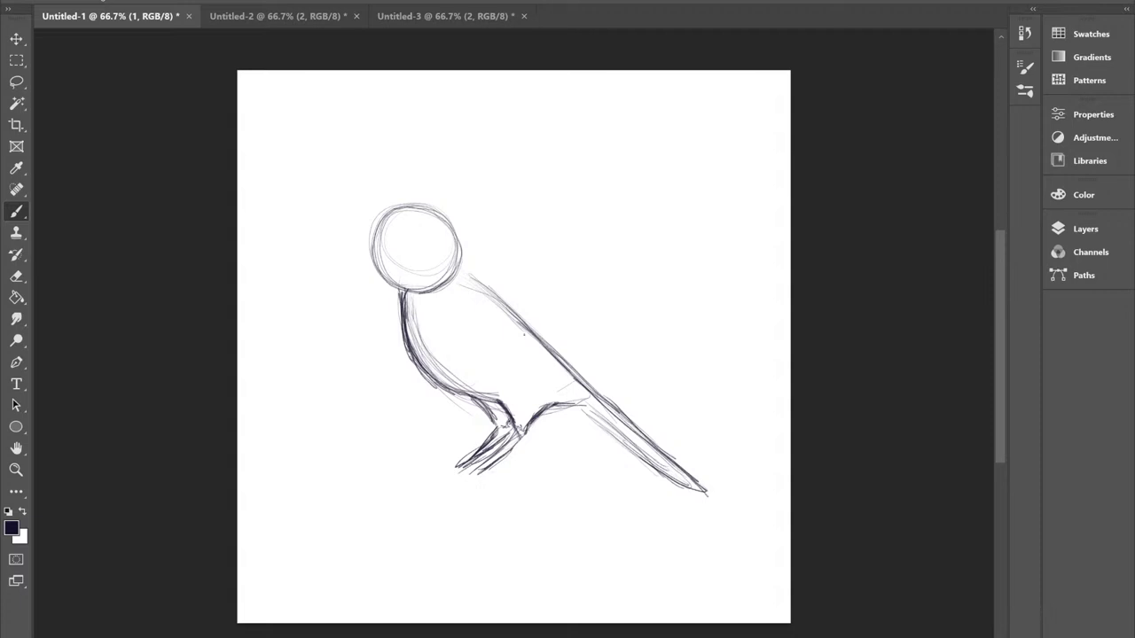
Draw the bird's feet with pointed front toes and a short curved back toe, then darken them.
{"action": "mouse_move", "coordinate": [461, 465]}
{"action": "left_mouse_down"}
{"action": "mouse_move", "coordinate": [417, 474]}
{"action": "mouse_move", "coordinate": [459, 472]}
{"action": "mouse_move", "coordinate": [432, 483]}
{"action": "left_mouse_up"}
{"action": "mouse_move", "coordinate": [451, 478]}
{"action": "left_mouse_down"}
{"action": "mouse_move", "coordinate": [427, 481]}
{"action": "mouse_move", "coordinate": [453, 480]}
{"action": "left_mouse_up"}
{"action": "left_click_drag", "start_coordinate": [489, 471], "coordinate": [502, 480]}
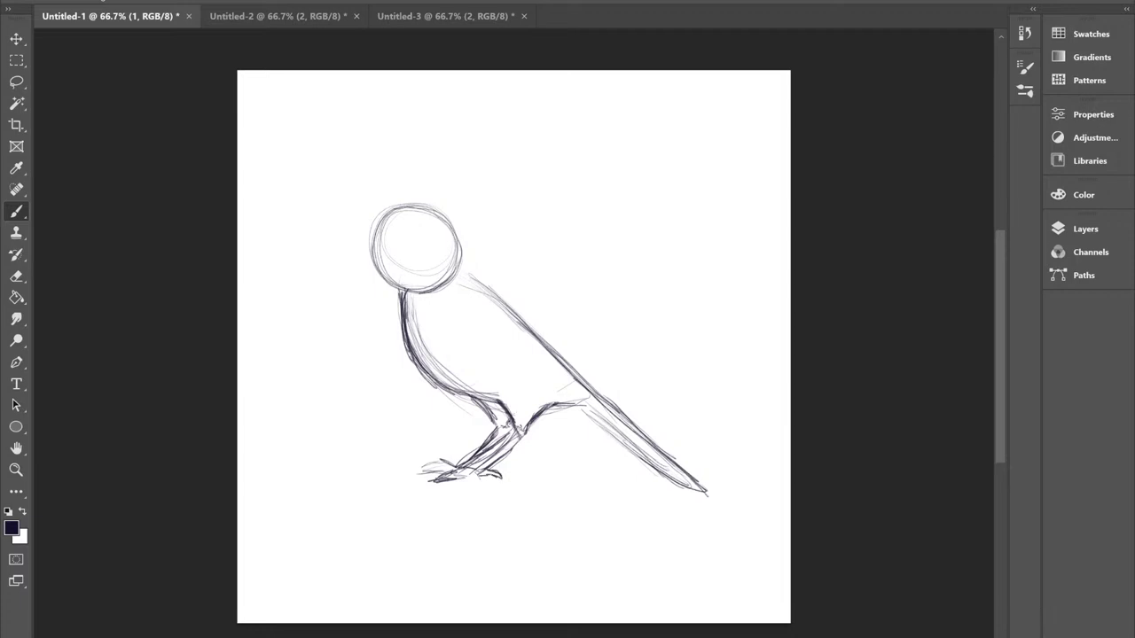
{"action": "left_click_drag", "start_coordinate": [489, 469], "coordinate": [503, 474]}
{"action": "mouse_move", "coordinate": [471, 474]}
{"action": "left_mouse_down"}
{"action": "mouse_move", "coordinate": [430, 483]}
{"action": "mouse_move", "coordinate": [421, 470]}
{"action": "left_mouse_up"}
{"action": "mouse_move", "coordinate": [445, 462]}
{"action": "left_mouse_down"}
{"action": "mouse_move", "coordinate": [431, 467]}
{"action": "mouse_move", "coordinate": [443, 465]}
{"action": "left_mouse_up"}
{"action": "left_click_drag", "start_coordinate": [458, 463], "coordinate": [440, 466]}
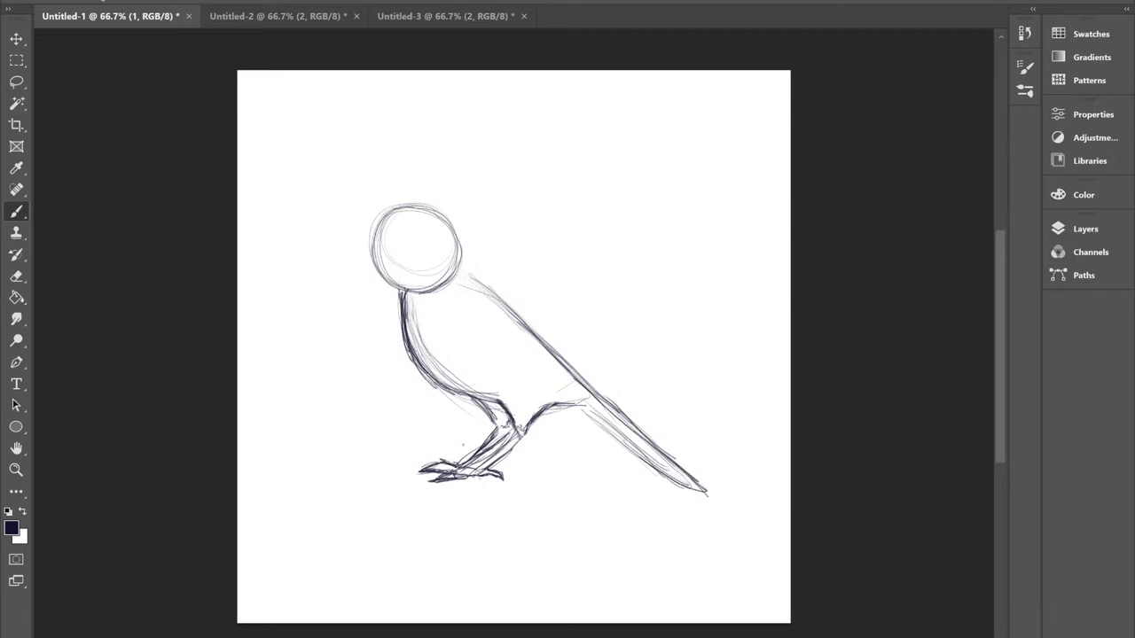
Sketch the folded wing inside the bird's body, from a rounded shoulder to a point at the tail base.
{"action": "mouse_move", "coordinate": [493, 424]}
{"action": "left_mouse_down"}
{"action": "mouse_move", "coordinate": [481, 402]}
{"action": "mouse_move", "coordinate": [436, 383]}
{"action": "left_mouse_up"}
{"action": "mouse_move", "coordinate": [442, 309]}
{"action": "left_mouse_down"}
{"action": "mouse_move", "coordinate": [431, 346]}
{"action": "mouse_move", "coordinate": [466, 381]}
{"action": "left_mouse_up"}
{"action": "mouse_move", "coordinate": [441, 317]}
{"action": "left_mouse_down"}
{"action": "mouse_move", "coordinate": [435, 343]}
{"action": "mouse_move", "coordinate": [461, 370]}
{"action": "left_mouse_up"}
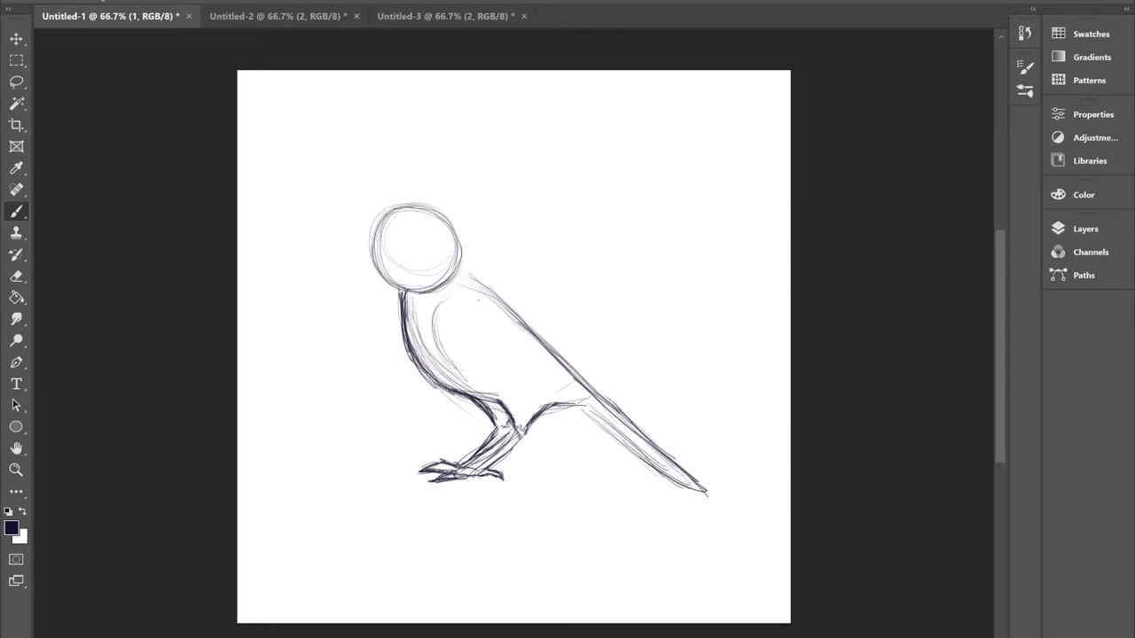
{"action": "mouse_move", "coordinate": [444, 300]}
{"action": "left_mouse_down"}
{"action": "mouse_move", "coordinate": [433, 335]}
{"action": "mouse_move", "coordinate": [434, 322]}
{"action": "mouse_move", "coordinate": [469, 374]}
{"action": "mouse_move", "coordinate": [572, 399]}
{"action": "mouse_move", "coordinate": [445, 374]}
{"action": "mouse_move", "coordinate": [436, 334]}
{"action": "left_mouse_up"}
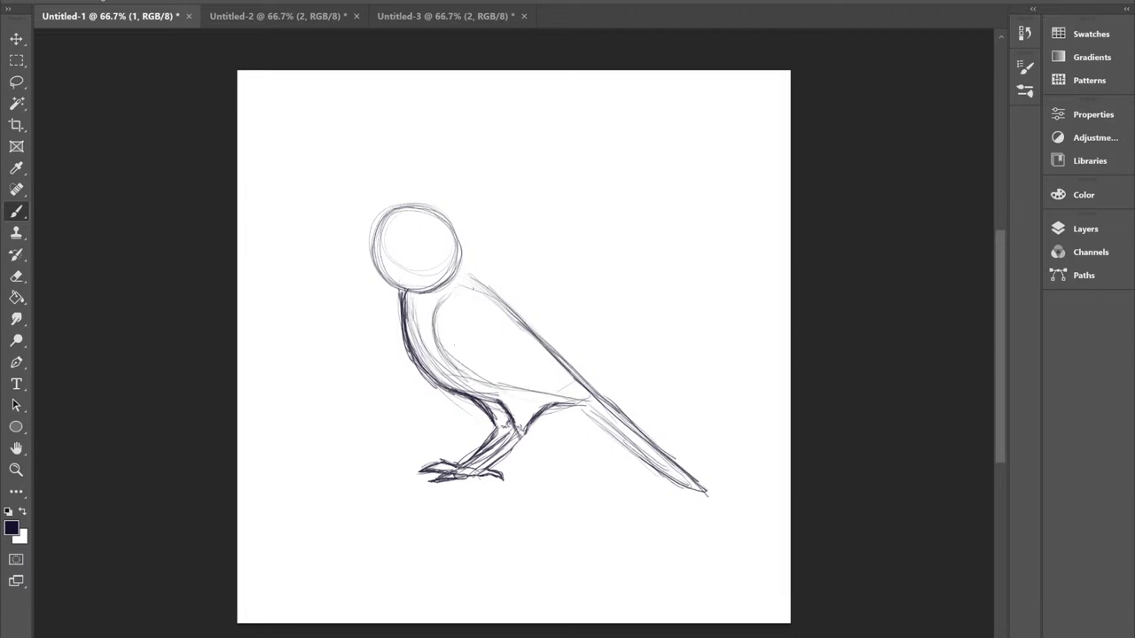
{"action": "left_click_drag", "start_coordinate": [559, 367], "coordinate": [592, 400]}
{"action": "left_click_drag", "start_coordinate": [523, 403], "coordinate": [545, 398]}
{"action": "mouse_move", "coordinate": [453, 366]}
{"action": "left_mouse_down"}
{"action": "mouse_move", "coordinate": [432, 313]}
{"action": "mouse_move", "coordinate": [443, 372]}
{"action": "mouse_move", "coordinate": [513, 395]}
{"action": "left_mouse_up"}
{"action": "mouse_move", "coordinate": [443, 306]}
{"action": "left_mouse_down"}
{"action": "mouse_move", "coordinate": [495, 391]}
{"action": "mouse_move", "coordinate": [433, 335]}
{"action": "mouse_move", "coordinate": [445, 373]}
{"action": "mouse_move", "coordinate": [440, 353]}
{"action": "left_mouse_up"}
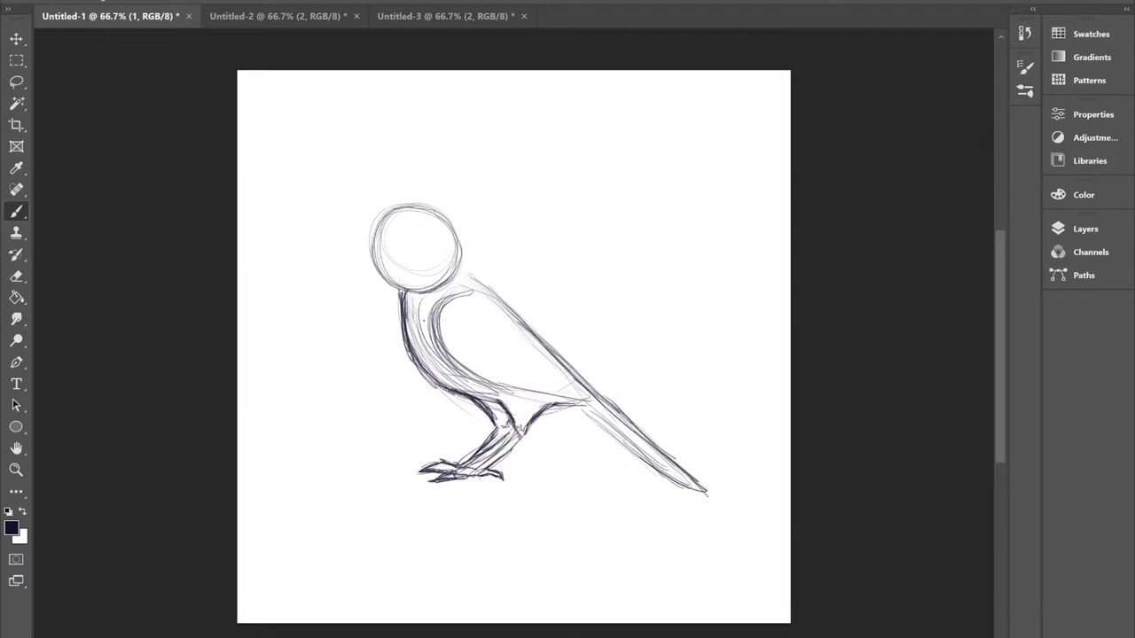
Darken the folded wing's front and lower edges and add short feather strokes near its tip.
{"action": "mouse_move", "coordinate": [406, 316]}
{"action": "left_mouse_down"}
{"action": "mouse_move", "coordinate": [409, 360]}
{"action": "mouse_move", "coordinate": [432, 378]}
{"action": "left_mouse_up"}
{"action": "left_click_drag", "start_coordinate": [443, 307], "coordinate": [443, 356]}
{"action": "left_click_drag", "start_coordinate": [468, 292], "coordinate": [443, 364]}
{"action": "mouse_move", "coordinate": [444, 313]}
{"action": "left_mouse_down"}
{"action": "mouse_move", "coordinate": [466, 370]}
{"action": "mouse_move", "coordinate": [540, 371]}
{"action": "mouse_move", "coordinate": [553, 342]}
{"action": "left_mouse_up"}
{"action": "left_click_drag", "start_coordinate": [539, 388], "coordinate": [602, 403]}
{"action": "left_click_drag", "start_coordinate": [493, 379], "coordinate": [587, 401]}
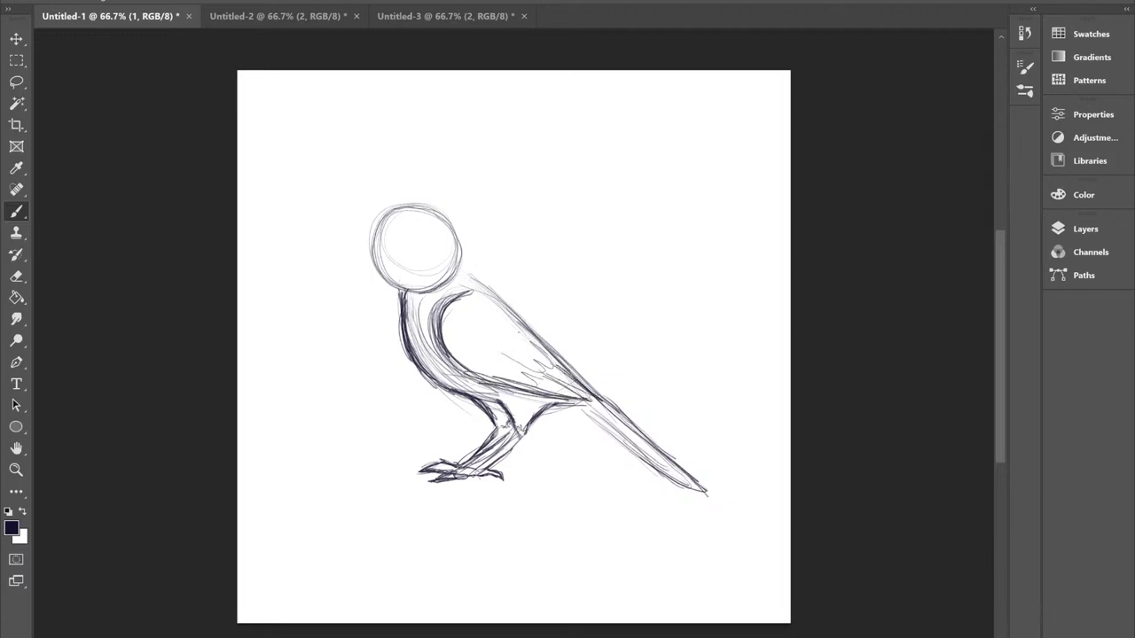
Darken the head circle, connect it to the back, and add two oval eyes and a small beak.
{"action": "mouse_move", "coordinate": [456, 243]}
{"action": "left_mouse_down"}
{"action": "mouse_move", "coordinate": [487, 292]}
{"action": "mouse_move", "coordinate": [427, 211]}
{"action": "mouse_move", "coordinate": [388, 213]}
{"action": "mouse_move", "coordinate": [372, 255]}
{"action": "mouse_move", "coordinate": [386, 280]}
{"action": "left_mouse_up"}
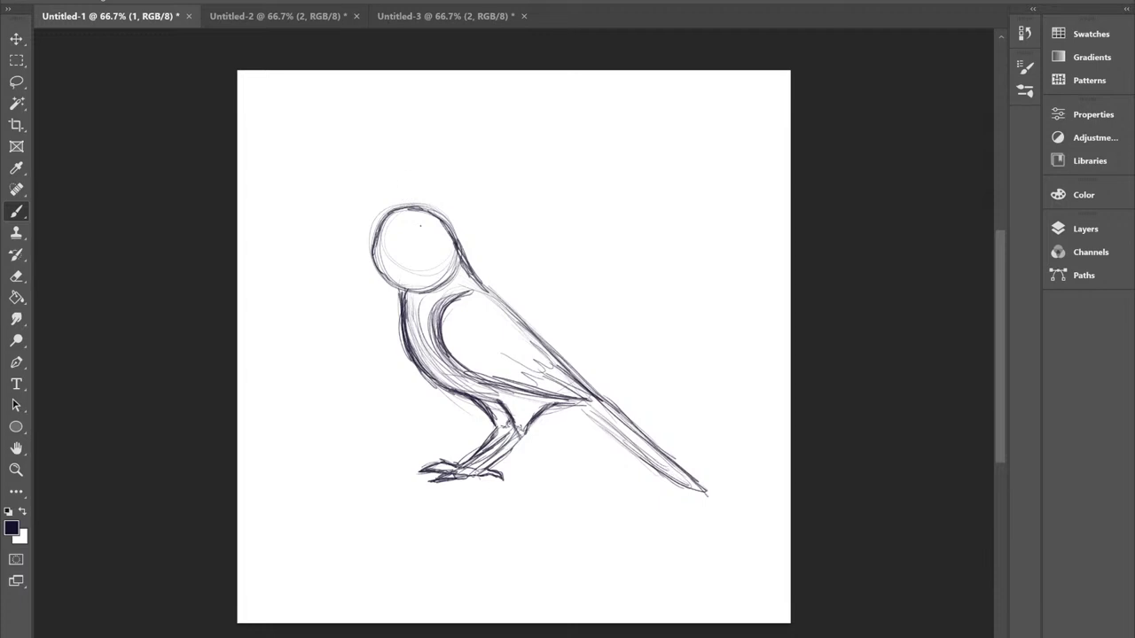
{"action": "mouse_move", "coordinate": [422, 253]}
{"action": "left_mouse_down"}
{"action": "mouse_move", "coordinate": [422, 240]}
{"action": "mouse_move", "coordinate": [395, 239]}
{"action": "mouse_move", "coordinate": [407, 274]}
{"action": "left_mouse_up"}
Lightly sketch a separate profile head with a long pointed beak above and behind the bird.
{"action": "left_click_drag", "start_coordinate": [597, 153], "coordinate": [594, 193]}
{"action": "left_click_drag", "start_coordinate": [622, 138], "coordinate": [659, 142]}
{"action": "mouse_move", "coordinate": [685, 159]}
{"action": "left_mouse_down"}
{"action": "mouse_move", "coordinate": [690, 204]}
{"action": "mouse_move", "coordinate": [666, 226]}
{"action": "mouse_move", "coordinate": [608, 227]}
{"action": "mouse_move", "coordinate": [653, 240]}
{"action": "mouse_move", "coordinate": [555, 225]}
{"action": "mouse_move", "coordinate": [597, 188]}
{"action": "left_mouse_up"}
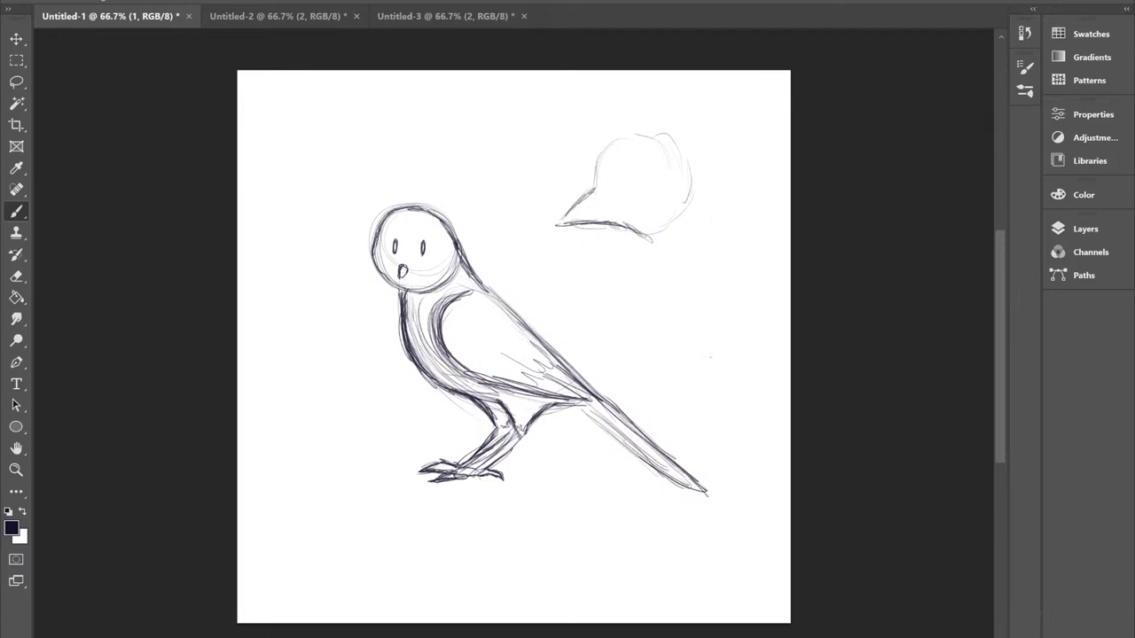
Draw a second side-view head from a circle with a small cone beak, an oval eye and a smile.
{"action": "mouse_move", "coordinate": [682, 294]}
{"action": "left_mouse_down"}
{"action": "mouse_move", "coordinate": [752, 348]}
{"action": "mouse_move", "coordinate": [716, 289]}
{"action": "mouse_move", "coordinate": [746, 307]}
{"action": "mouse_move", "coordinate": [738, 365]}
{"action": "left_mouse_up"}
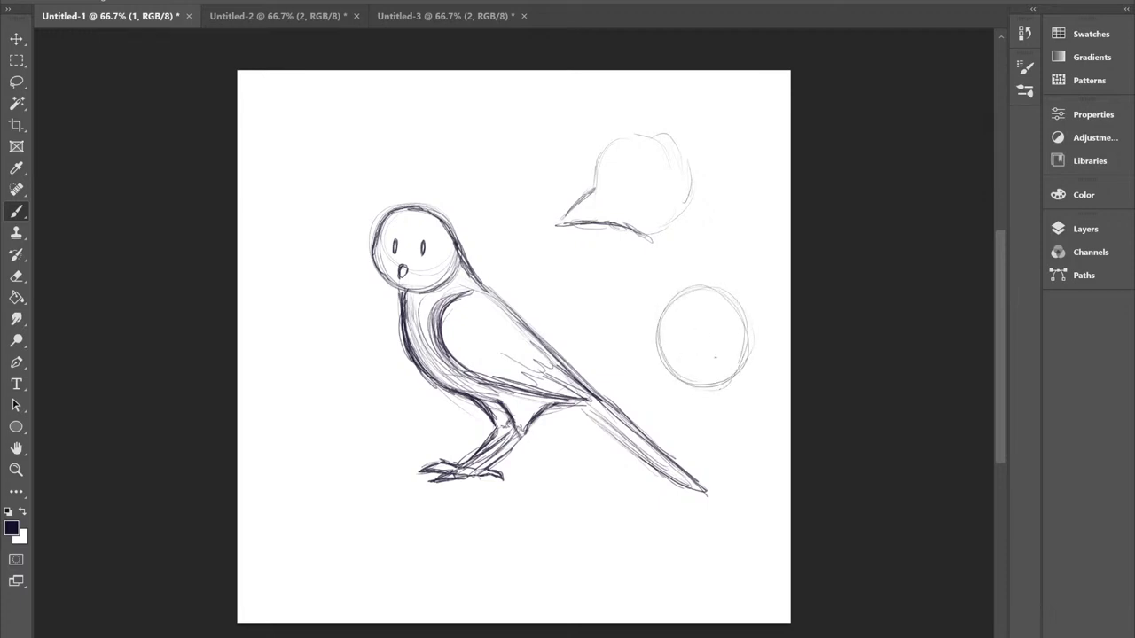
{"action": "left_click_drag", "start_coordinate": [653, 336], "coordinate": [619, 351]}
{"action": "mouse_move", "coordinate": [621, 351]}
{"action": "left_mouse_down"}
{"action": "mouse_move", "coordinate": [662, 362]}
{"action": "mouse_move", "coordinate": [626, 350]}
{"action": "left_mouse_up"}
{"action": "mouse_move", "coordinate": [663, 313]}
{"action": "left_mouse_down"}
{"action": "mouse_move", "coordinate": [659, 364]}
{"action": "mouse_move", "coordinate": [727, 291]}
{"action": "mouse_move", "coordinate": [748, 353]}
{"action": "mouse_move", "coordinate": [704, 385]}
{"action": "mouse_move", "coordinate": [662, 360]}
{"action": "mouse_move", "coordinate": [699, 367]}
{"action": "mouse_move", "coordinate": [679, 364]}
{"action": "left_mouse_up"}
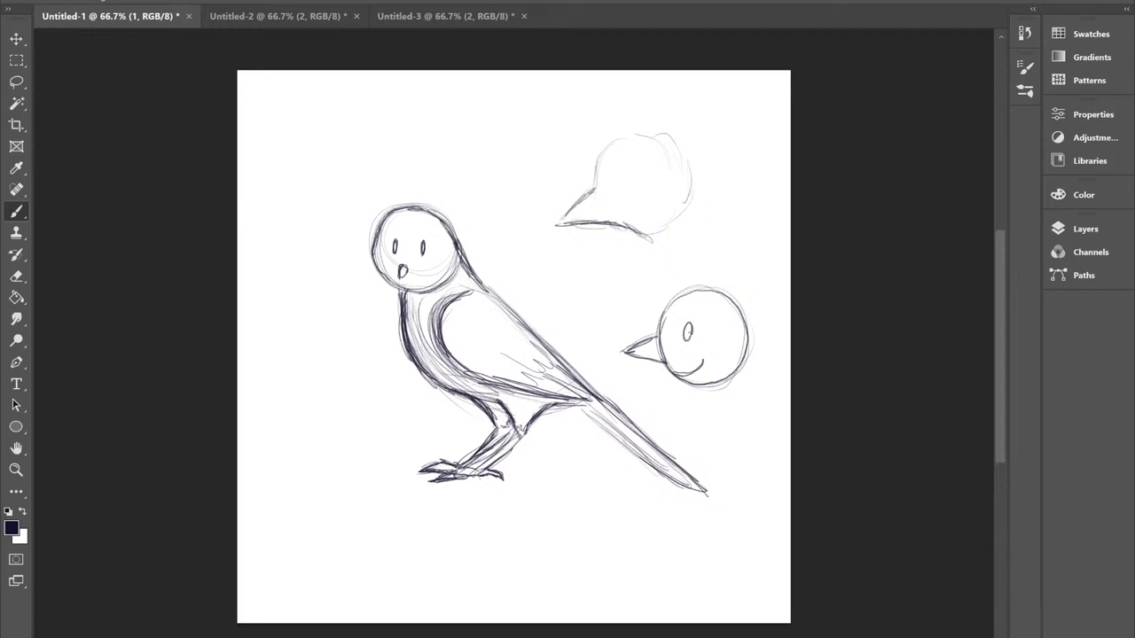
{"action": "left_click_drag", "start_coordinate": [660, 334], "coordinate": [646, 343]}
{"action": "left_click_drag", "start_coordinate": [691, 374], "coordinate": [675, 377]}
Darken the upper profile head's forehead, beak and throat curve, and mark that curve with a double-headed arrow.
{"action": "mouse_move", "coordinate": [600, 162]}
{"action": "left_mouse_down"}
{"action": "mouse_move", "coordinate": [596, 187]}
{"action": "mouse_move", "coordinate": [562, 218]}
{"action": "left_mouse_up"}
{"action": "left_click_drag", "start_coordinate": [576, 204], "coordinate": [558, 220]}
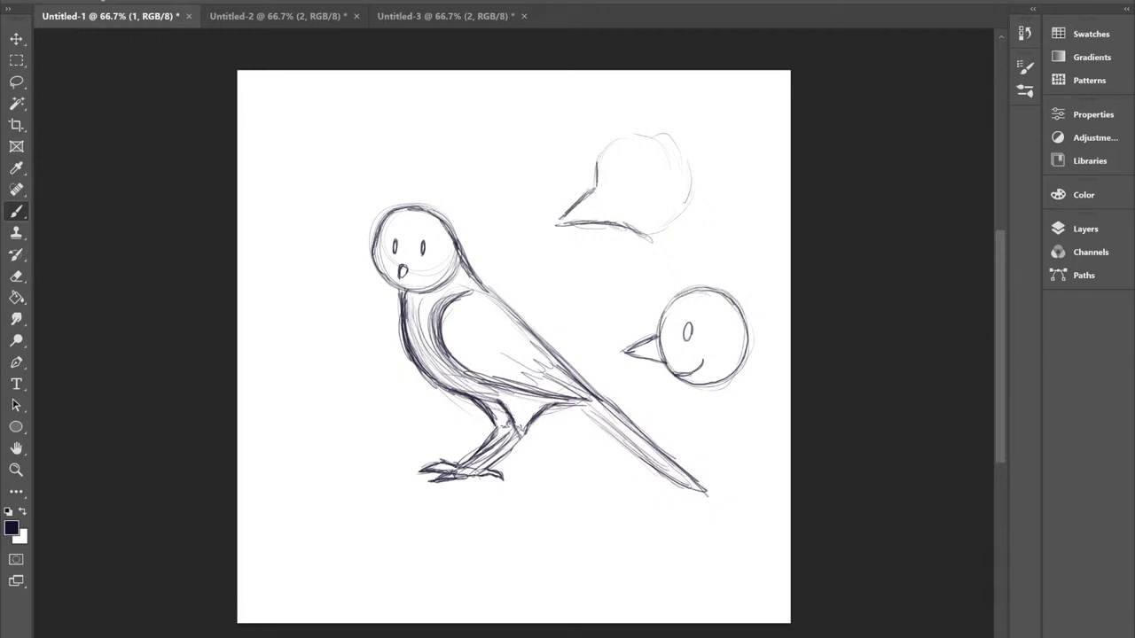
{"action": "left_click_drag", "start_coordinate": [626, 135], "coordinate": [606, 145]}
{"action": "left_click_drag", "start_coordinate": [647, 234], "coordinate": [604, 219]}
{"action": "left_click_drag", "start_coordinate": [665, 359], "coordinate": [690, 385]}
{"action": "mouse_move", "coordinate": [615, 222]}
{"action": "left_mouse_down"}
{"action": "mouse_move", "coordinate": [667, 256]}
{"action": "mouse_move", "coordinate": [651, 238]}
{"action": "left_mouse_up"}
{"action": "mouse_move", "coordinate": [588, 221]}
{"action": "left_mouse_down"}
{"action": "mouse_move", "coordinate": [617, 224]}
{"action": "mouse_move", "coordinate": [675, 264]}
{"action": "left_mouse_up"}
{"action": "left_click_drag", "start_coordinate": [636, 230], "coordinate": [667, 259]}
{"action": "mouse_move", "coordinate": [619, 228]}
{"action": "left_mouse_down"}
{"action": "mouse_move", "coordinate": [663, 255]}
{"action": "mouse_move", "coordinate": [598, 225]}
{"action": "mouse_move", "coordinate": [552, 223]}
{"action": "mouse_move", "coordinate": [571, 246]}
{"action": "mouse_move", "coordinate": [558, 240]}
{"action": "mouse_move", "coordinate": [619, 238]}
{"action": "mouse_move", "coordinate": [658, 275]}
{"action": "left_mouse_up"}
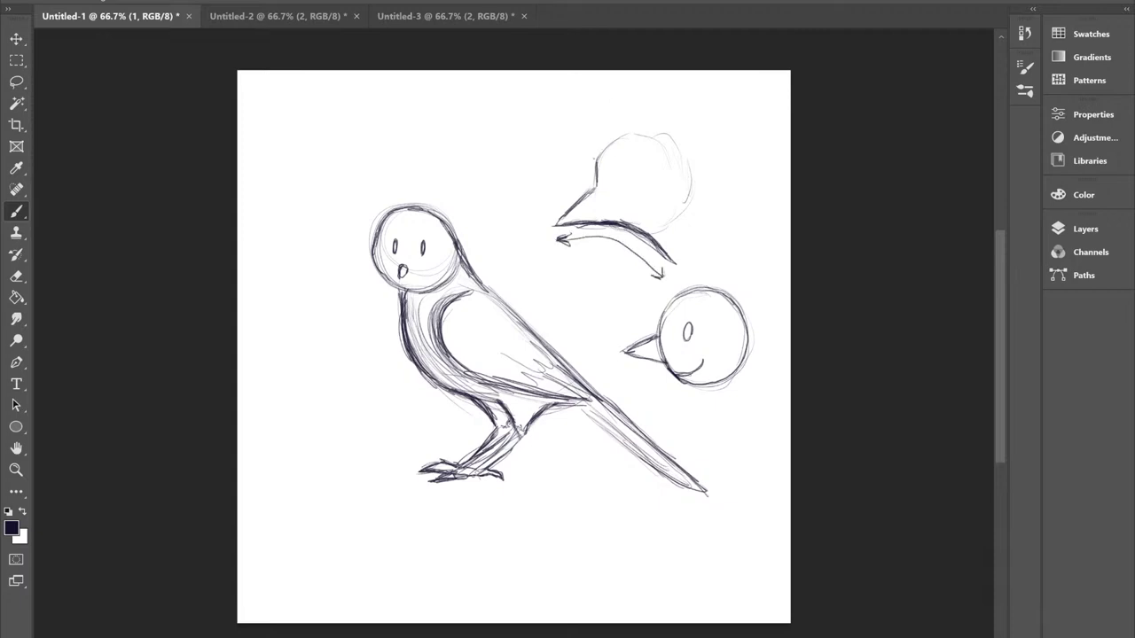
Darken the upper profile head's rounded crown and extend it into the sloping back of the neck.
{"action": "mouse_move", "coordinate": [666, 138]}
{"action": "left_mouse_down"}
{"action": "mouse_move", "coordinate": [713, 175]}
{"action": "mouse_move", "coordinate": [729, 202]}
{"action": "left_mouse_up"}
{"action": "mouse_move", "coordinate": [695, 162]}
{"action": "left_mouse_down"}
{"action": "mouse_move", "coordinate": [727, 195]}
{"action": "mouse_move", "coordinate": [675, 141]}
{"action": "left_mouse_up"}
{"action": "left_click_drag", "start_coordinate": [686, 145], "coordinate": [647, 136]}
{"action": "left_click_drag", "start_coordinate": [661, 136], "coordinate": [636, 133]}
{"action": "left_click_drag", "start_coordinate": [653, 137], "coordinate": [622, 138]}
{"action": "left_click_drag", "start_coordinate": [639, 135], "coordinate": [603, 152]}
{"action": "mouse_move", "coordinate": [619, 140]}
{"action": "left_mouse_down"}
{"action": "mouse_move", "coordinate": [601, 154]}
{"action": "mouse_move", "coordinate": [617, 142]}
{"action": "left_mouse_up"}
{"action": "left_click_drag", "start_coordinate": [633, 133], "coordinate": [608, 147]}
{"action": "left_click_drag", "start_coordinate": [631, 136], "coordinate": [598, 158]}
{"action": "left_click_drag", "start_coordinate": [665, 138], "coordinate": [629, 134]}
{"action": "left_click_drag", "start_coordinate": [682, 147], "coordinate": [645, 137]}
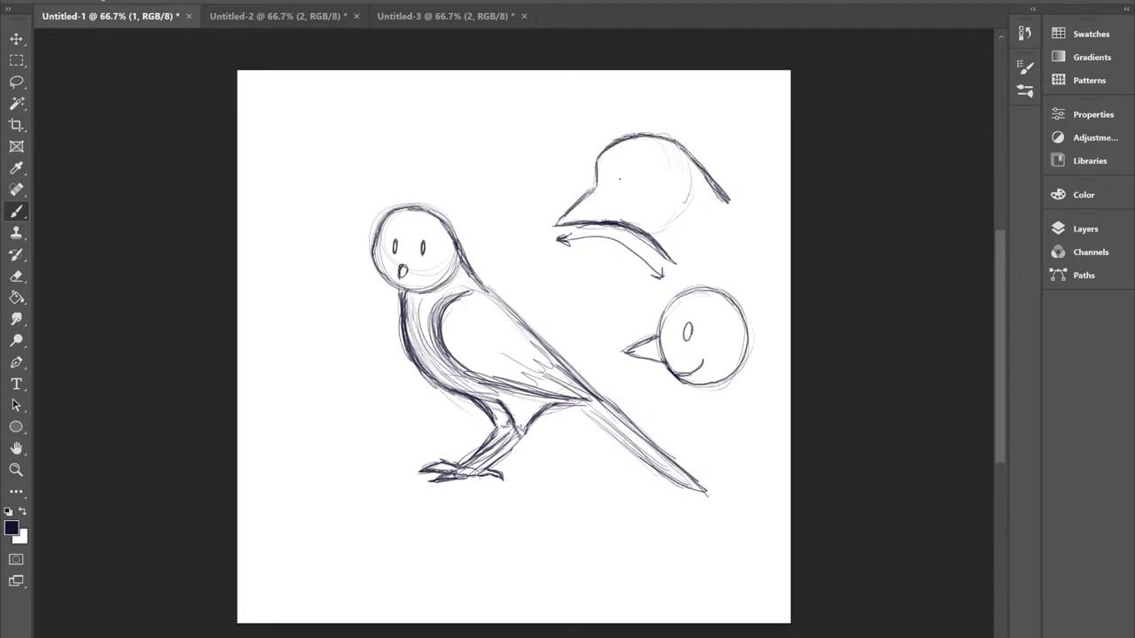
Add the eye, mouth line and small facial details to the upper profile head, redoing the mouth corner.
{"action": "mouse_move", "coordinate": [622, 176]}
{"action": "left_mouse_down"}
{"action": "mouse_move", "coordinate": [619, 189]}
{"action": "mouse_move", "coordinate": [633, 177]}
{"action": "left_mouse_up"}
{"action": "mouse_move", "coordinate": [592, 215]}
{"action": "left_mouse_down"}
{"action": "mouse_move", "coordinate": [560, 224]}
{"action": "mouse_move", "coordinate": [590, 218]}
{"action": "left_mouse_up"}
{"action": "left_click_drag", "start_coordinate": [635, 209], "coordinate": [626, 218]}
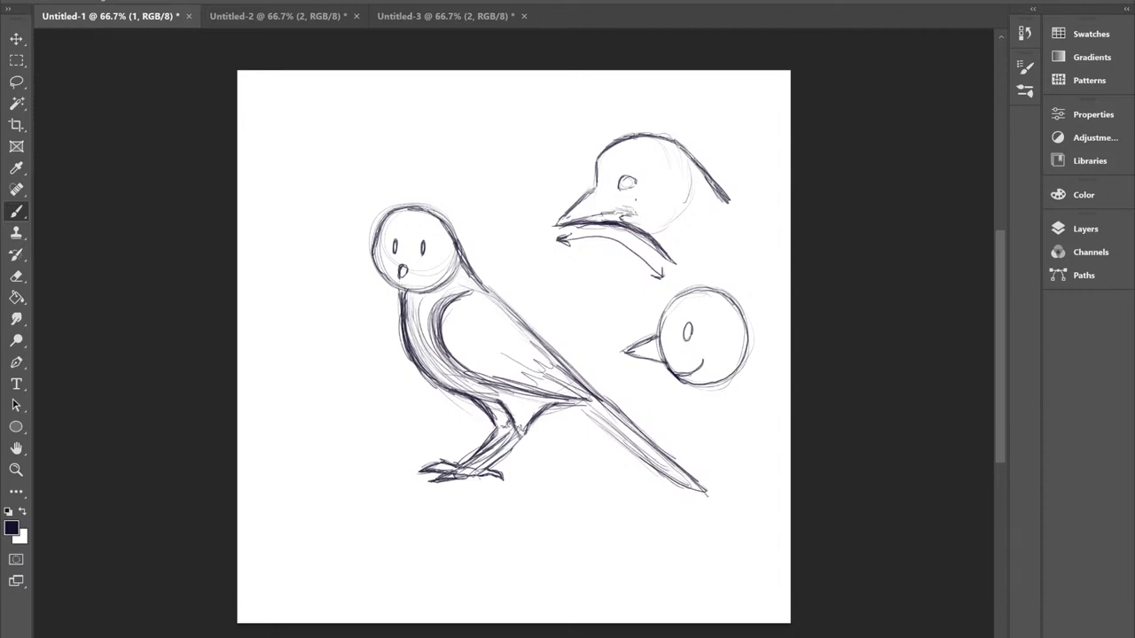
{"action": "mouse_move", "coordinate": [625, 212]}
{"action": "left_mouse_down"}
{"action": "mouse_move", "coordinate": [599, 189]}
{"action": "mouse_move", "coordinate": [626, 224]}
{"action": "left_mouse_up"}
{"action": "key", "text": "ctrl+z"}
{"action": "left_click_drag", "start_coordinate": [637, 211], "coordinate": [578, 218]}
{"action": "mouse_move", "coordinate": [438, 325]}
{"action": "left_mouse_down"}
{"action": "mouse_move", "coordinate": [453, 292]}
{"action": "mouse_move", "coordinate": [448, 350]}
{"action": "left_mouse_up"}
Scale the whole sketch down and move it to the upper right of the canvas.
{"action": "left_click", "coordinate": [58, 2]}
{"action": "left_click", "coordinate": [222, 231]}
{"action": "left_click_drag", "start_coordinate": [384, 499], "coordinate": [424, 449]}
{"action": "left_click_drag", "start_coordinate": [586, 274], "coordinate": [611, 213]}
{"action": "key", "text": "Return"}
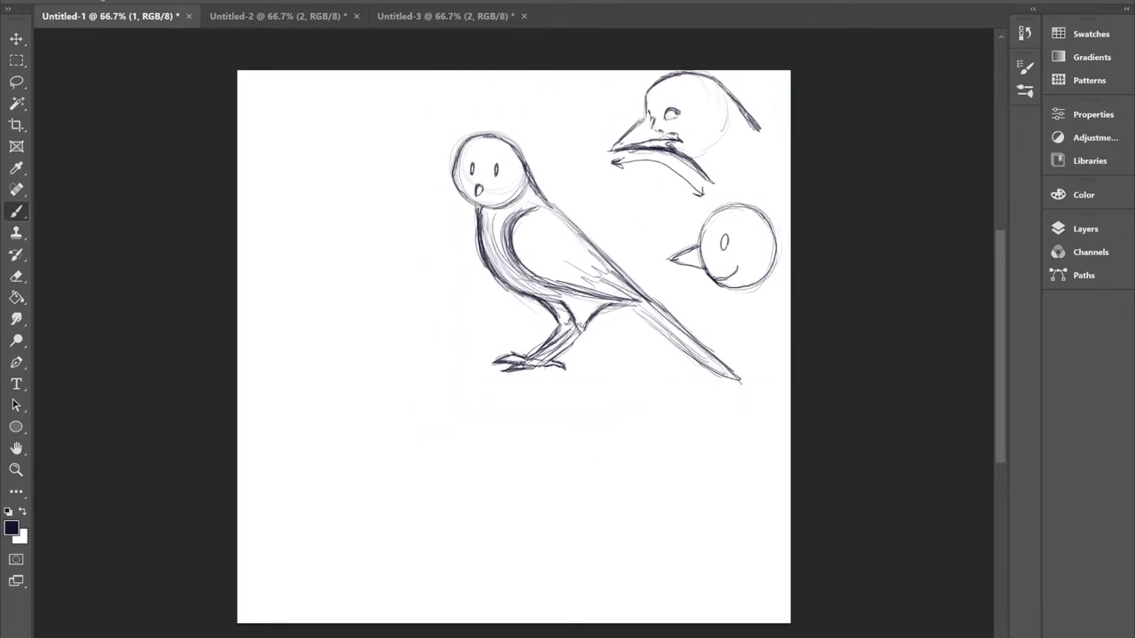
Sketch the outline of a large raised wing beside the standing bird, with a pointed tip and bent front edge.
{"action": "left_click_drag", "start_coordinate": [371, 392], "coordinate": [363, 432]}
{"action": "mouse_move", "coordinate": [369, 371]}
{"action": "left_mouse_down"}
{"action": "mouse_move", "coordinate": [360, 446]}
{"action": "mouse_move", "coordinate": [371, 443]}
{"action": "mouse_move", "coordinate": [359, 454]}
{"action": "left_mouse_up"}
{"action": "left_click_drag", "start_coordinate": [372, 394], "coordinate": [365, 420]}
{"action": "left_click_drag", "start_coordinate": [351, 365], "coordinate": [361, 445]}
{"action": "mouse_move", "coordinate": [386, 288]}
{"action": "left_mouse_down"}
{"action": "mouse_move", "coordinate": [447, 234]}
{"action": "mouse_move", "coordinate": [470, 298]}
{"action": "mouse_move", "coordinate": [426, 278]}
{"action": "mouse_move", "coordinate": [445, 230]}
{"action": "mouse_move", "coordinate": [462, 248]}
{"action": "mouse_move", "coordinate": [457, 241]}
{"action": "mouse_move", "coordinate": [472, 352]}
{"action": "mouse_move", "coordinate": [424, 466]}
{"action": "left_mouse_up"}
{"action": "left_click_drag", "start_coordinate": [463, 261], "coordinate": [468, 346]}
{"action": "mouse_move", "coordinate": [452, 228]}
{"action": "left_mouse_down"}
{"action": "mouse_move", "coordinate": [464, 257]}
{"action": "mouse_move", "coordinate": [410, 264]}
{"action": "mouse_move", "coordinate": [395, 280]}
{"action": "left_mouse_up"}
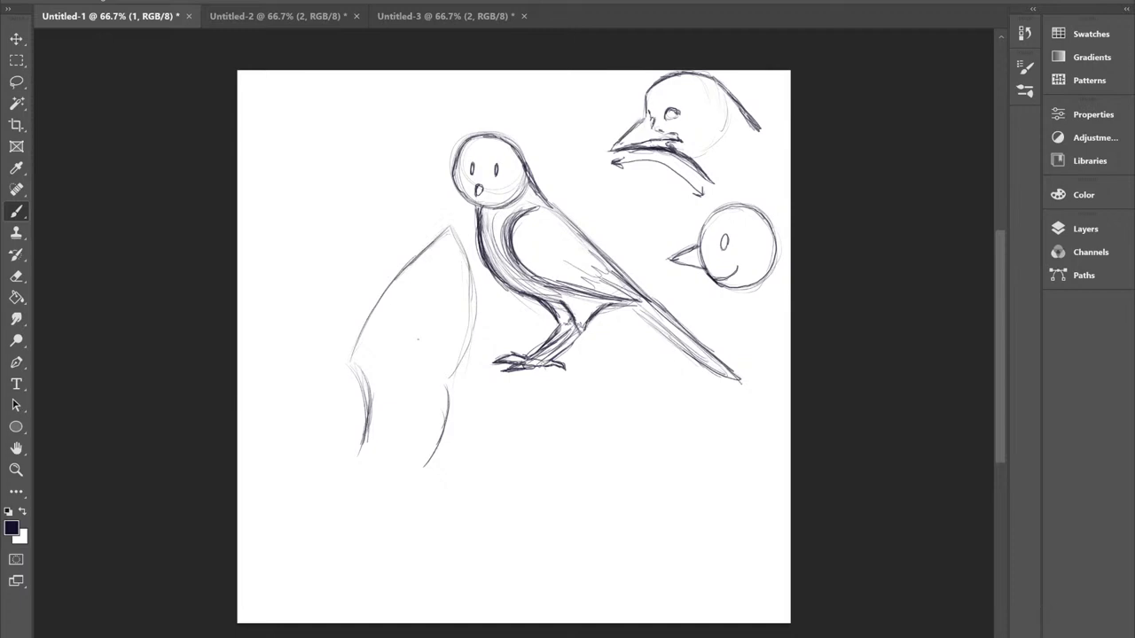
{"action": "mouse_move", "coordinate": [457, 234]}
{"action": "left_mouse_down"}
{"action": "mouse_move", "coordinate": [469, 340]}
{"action": "mouse_move", "coordinate": [445, 423]}
{"action": "mouse_move", "coordinate": [406, 491]}
{"action": "left_mouse_up"}
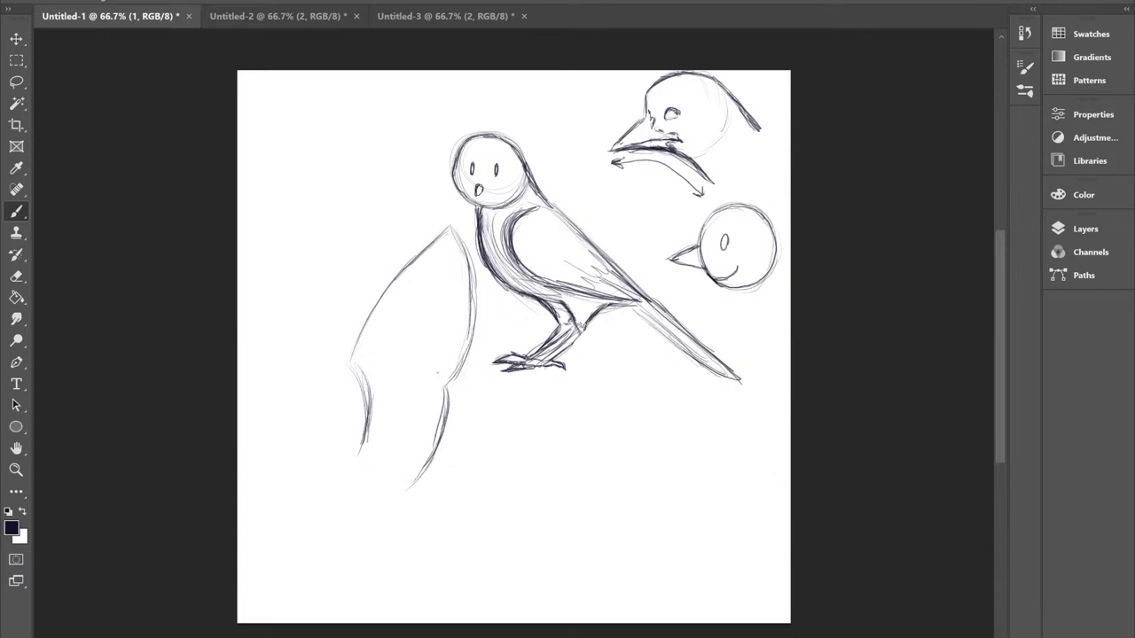
Darken the raised wing's trailing edge and divide off its lower section with light rounded guides.
{"action": "left_click_drag", "start_coordinate": [388, 433], "coordinate": [396, 420]}
{"action": "left_click_drag", "start_coordinate": [450, 379], "coordinate": [471, 307]}
{"action": "mouse_move", "coordinate": [450, 231]}
{"action": "left_mouse_down"}
{"action": "mouse_move", "coordinate": [474, 301]}
{"action": "mouse_move", "coordinate": [458, 377]}
{"action": "mouse_move", "coordinate": [433, 387]}
{"action": "left_mouse_up"}
{"action": "left_click_drag", "start_coordinate": [418, 445], "coordinate": [444, 413]}
{"action": "left_click_drag", "start_coordinate": [377, 432], "coordinate": [435, 461]}
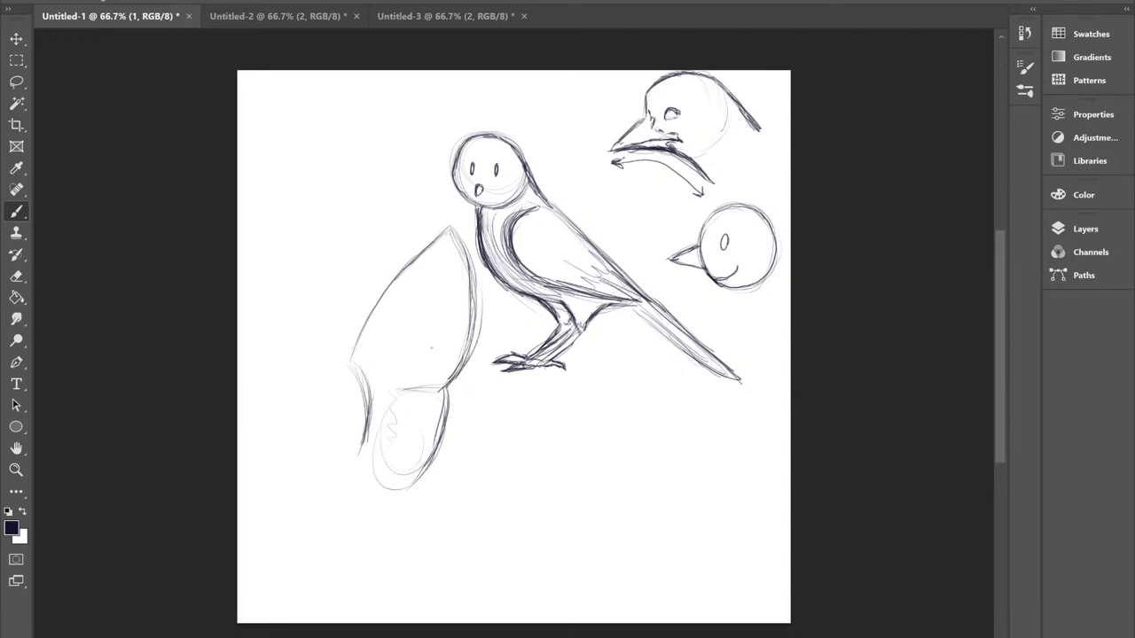
Extend the wing's front edge downward and sketch the flying bird's back and rounded belly beneath it.
{"action": "left_click_drag", "start_coordinate": [396, 314], "coordinate": [396, 342]}
{"action": "mouse_move", "coordinate": [373, 404]}
{"action": "left_mouse_down"}
{"action": "mouse_move", "coordinate": [340, 474]}
{"action": "mouse_move", "coordinate": [430, 507]}
{"action": "left_mouse_up"}
{"action": "mouse_move", "coordinate": [352, 479]}
{"action": "left_mouse_down"}
{"action": "mouse_move", "coordinate": [417, 501]}
{"action": "mouse_move", "coordinate": [435, 528]}
{"action": "left_mouse_up"}
{"action": "mouse_move", "coordinate": [408, 493]}
{"action": "left_mouse_down"}
{"action": "mouse_move", "coordinate": [453, 539]}
{"action": "mouse_move", "coordinate": [372, 561]}
{"action": "mouse_move", "coordinate": [316, 486]}
{"action": "mouse_move", "coordinate": [387, 560]}
{"action": "mouse_move", "coordinate": [429, 556]}
{"action": "left_mouse_up"}
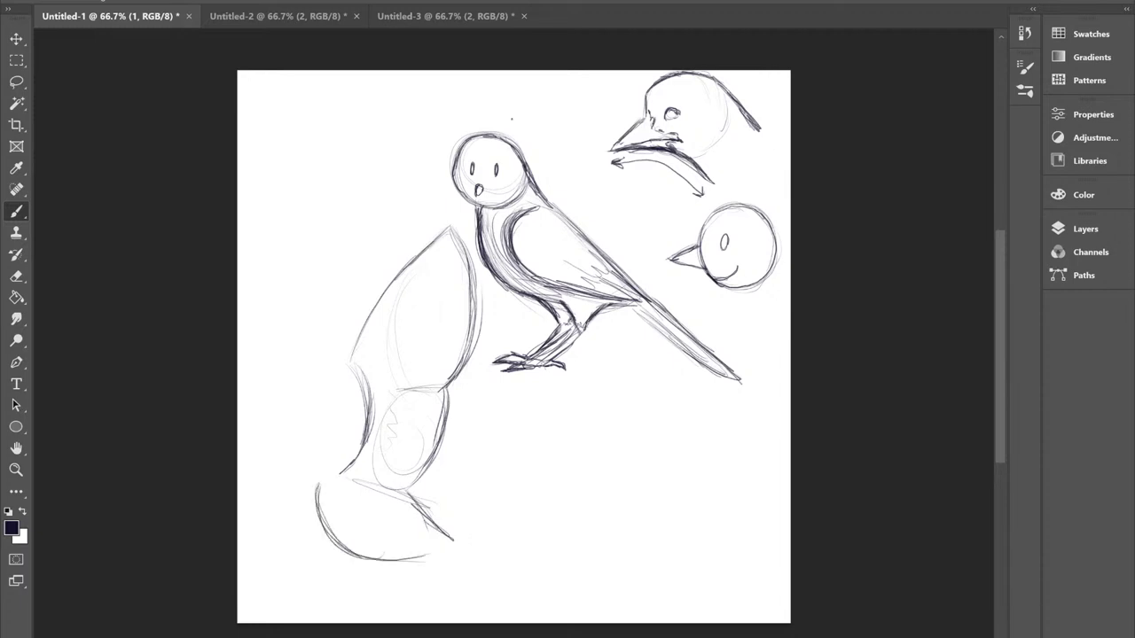
Draw a ragged inner feather line down the wing and fan long flight feathers out to its edge.
{"action": "mouse_move", "coordinate": [391, 332]}
{"action": "left_mouse_down"}
{"action": "mouse_move", "coordinate": [403, 369]}
{"action": "mouse_move", "coordinate": [398, 443]}
{"action": "mouse_move", "coordinate": [372, 476]}
{"action": "left_mouse_up"}
{"action": "mouse_move", "coordinate": [387, 329]}
{"action": "left_mouse_down"}
{"action": "mouse_move", "coordinate": [395, 346]}
{"action": "mouse_move", "coordinate": [386, 340]}
{"action": "left_mouse_up"}
{"action": "left_click_drag", "start_coordinate": [399, 386], "coordinate": [403, 405]}
{"action": "left_click_drag", "start_coordinate": [399, 446], "coordinate": [392, 464]}
{"action": "left_click_drag", "start_coordinate": [373, 330], "coordinate": [451, 240]}
{"action": "mouse_move", "coordinate": [406, 288]}
{"action": "left_mouse_down"}
{"action": "mouse_move", "coordinate": [456, 223]}
{"action": "mouse_move", "coordinate": [420, 255]}
{"action": "mouse_move", "coordinate": [441, 253]}
{"action": "mouse_move", "coordinate": [383, 335]}
{"action": "left_mouse_up"}
{"action": "mouse_move", "coordinate": [454, 262]}
{"action": "left_mouse_down"}
{"action": "mouse_move", "coordinate": [394, 332]}
{"action": "mouse_move", "coordinate": [467, 245]}
{"action": "left_mouse_up"}
{"action": "mouse_move", "coordinate": [395, 337]}
{"action": "left_mouse_down"}
{"action": "mouse_move", "coordinate": [464, 264]}
{"action": "mouse_move", "coordinate": [471, 298]}
{"action": "left_mouse_up"}
{"action": "mouse_move", "coordinate": [397, 365]}
{"action": "left_mouse_down"}
{"action": "mouse_move", "coordinate": [460, 321]}
{"action": "mouse_move", "coordinate": [478, 327]}
{"action": "mouse_move", "coordinate": [478, 342]}
{"action": "left_mouse_up"}
{"action": "mouse_move", "coordinate": [409, 389]}
{"action": "left_mouse_down"}
{"action": "mouse_move", "coordinate": [461, 369]}
{"action": "mouse_move", "coordinate": [485, 328]}
{"action": "mouse_move", "coordinate": [482, 310]}
{"action": "left_mouse_up"}
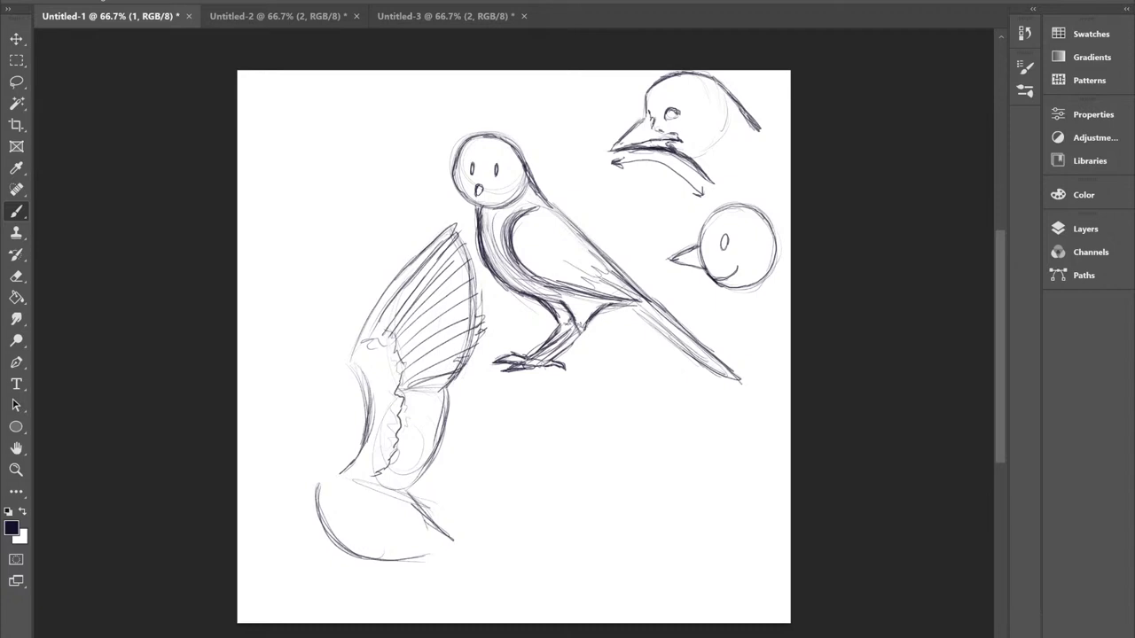
Darken the wing's outer edge with feather-tip strokes and start the feathers of the lower section.
{"action": "left_click_drag", "start_coordinate": [476, 277], "coordinate": [480, 291]}
{"action": "left_click_drag", "start_coordinate": [474, 261], "coordinate": [470, 282]}
{"action": "left_click_drag", "start_coordinate": [477, 314], "coordinate": [464, 370]}
{"action": "mouse_move", "coordinate": [454, 236]}
{"action": "left_mouse_down"}
{"action": "mouse_move", "coordinate": [475, 284]}
{"action": "mouse_move", "coordinate": [468, 353]}
{"action": "left_mouse_up"}
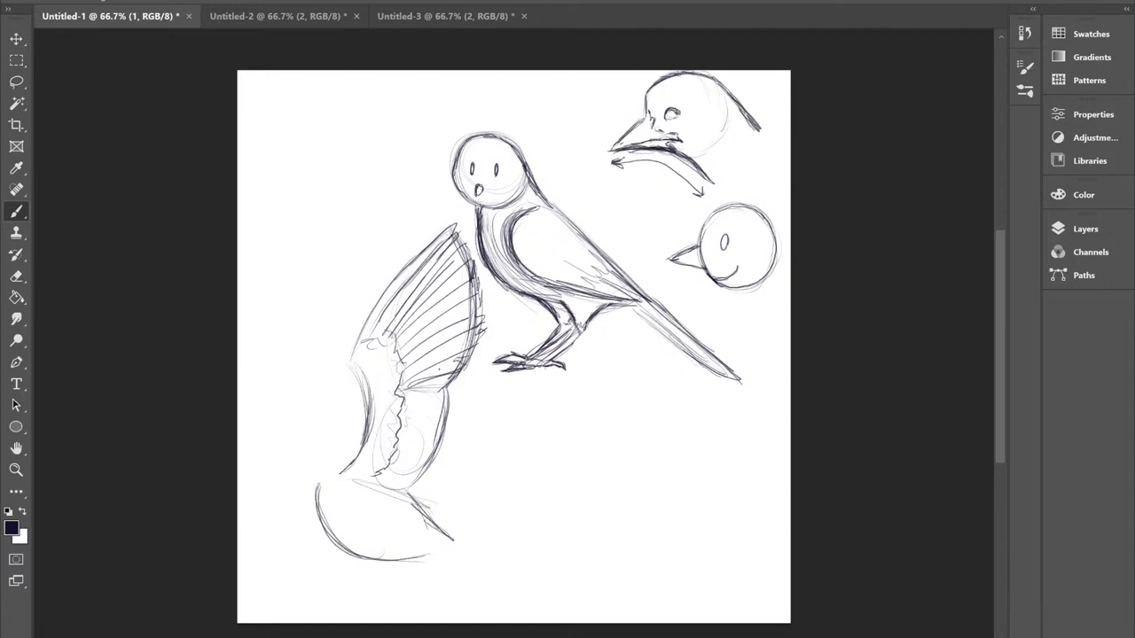
{"action": "scroll", "coordinate": [383, 443], "scroll_direction": "up", "scroll_amount": 5, "text": "alt"}
{"action": "mouse_move", "coordinate": [454, 390]}
{"action": "left_mouse_down"}
{"action": "mouse_move", "coordinate": [427, 387]}
{"action": "mouse_move", "coordinate": [466, 384]}
{"action": "left_mouse_up"}
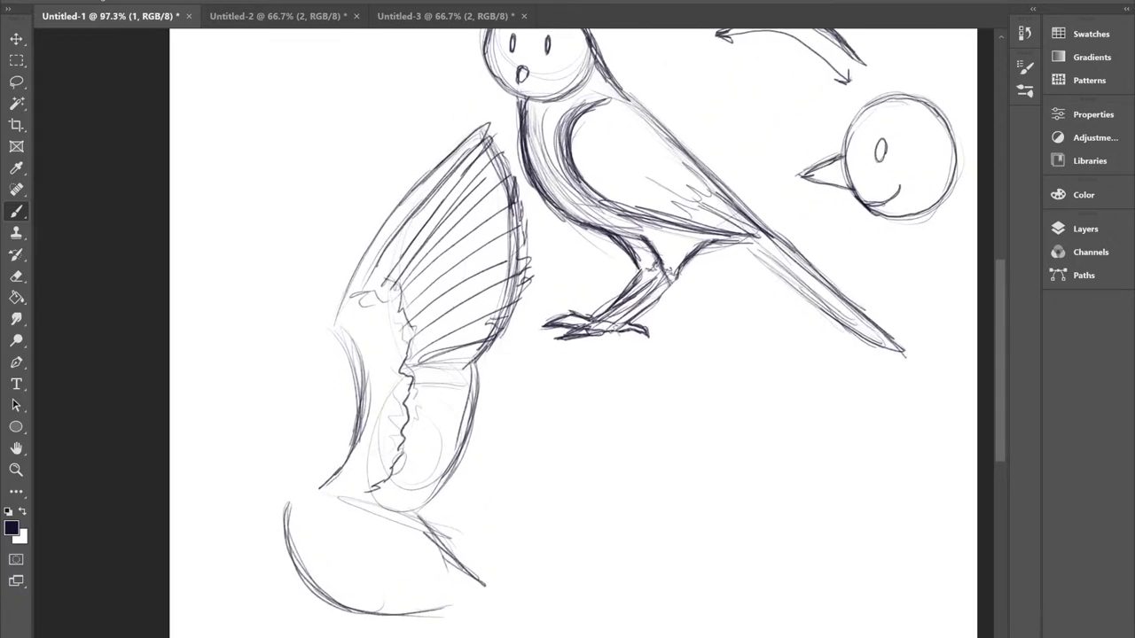
Sketch light rounded guides over the wing's arm and loose contour lines around its upper feather section.
{"action": "left_click_drag", "start_coordinate": [399, 370], "coordinate": [380, 445]}
{"action": "left_click_drag", "start_coordinate": [399, 305], "coordinate": [355, 397]}
{"action": "left_click_drag", "start_coordinate": [415, 351], "coordinate": [505, 296]}
{"action": "left_click_drag", "start_coordinate": [367, 347], "coordinate": [481, 142]}
{"action": "left_click_drag", "start_coordinate": [531, 214], "coordinate": [491, 317]}
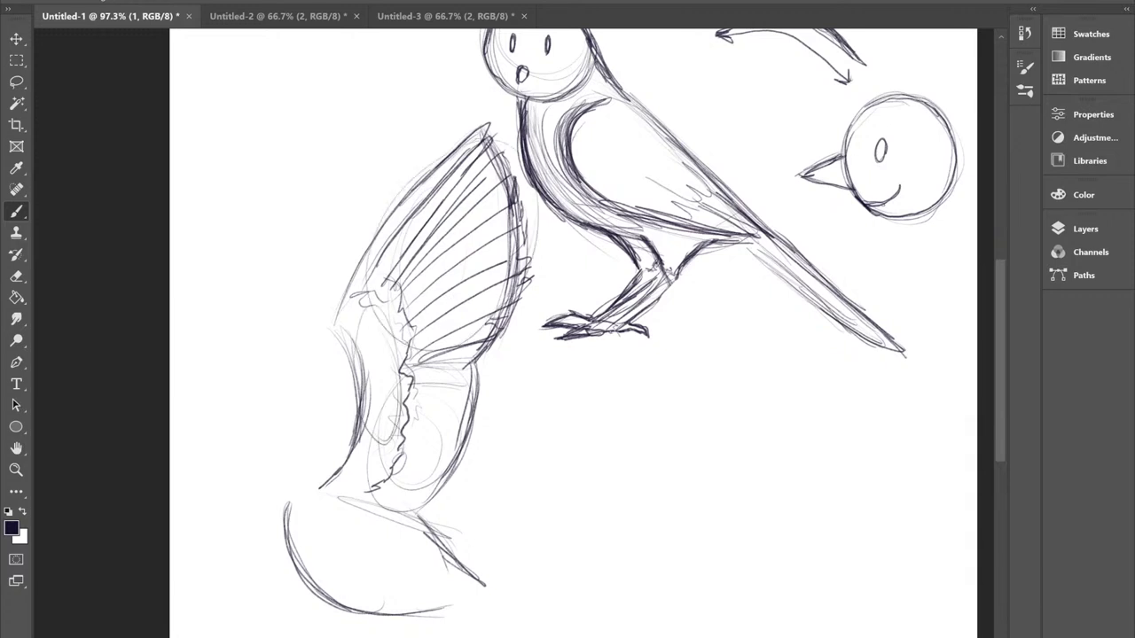
Fill the wing's lower section with short feathers and darken its jagged trailing edge down to the body.
{"action": "left_click_drag", "start_coordinate": [422, 399], "coordinate": [468, 403]}
{"action": "mouse_move", "coordinate": [454, 406]}
{"action": "left_mouse_down"}
{"action": "mouse_move", "coordinate": [465, 433]}
{"action": "mouse_move", "coordinate": [452, 434]}
{"action": "mouse_move", "coordinate": [468, 420]}
{"action": "left_mouse_up"}
{"action": "mouse_move", "coordinate": [447, 413]}
{"action": "left_mouse_down"}
{"action": "mouse_move", "coordinate": [471, 418]}
{"action": "mouse_move", "coordinate": [469, 407]}
{"action": "left_mouse_up"}
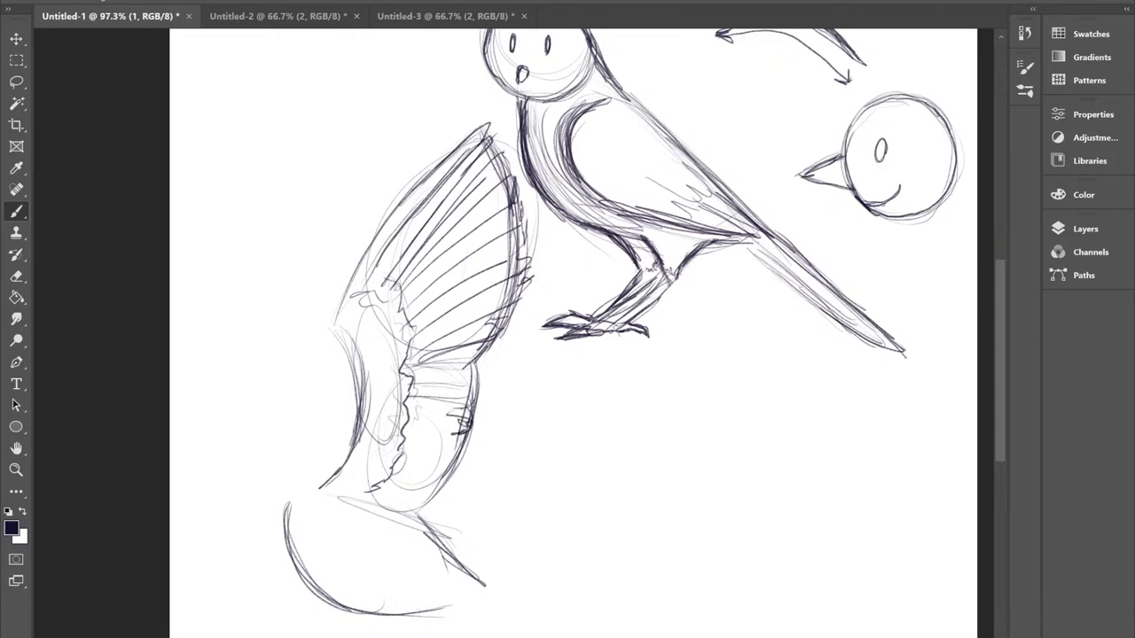
{"action": "mouse_move", "coordinate": [477, 388]}
{"action": "left_mouse_down"}
{"action": "mouse_move", "coordinate": [472, 404]}
{"action": "mouse_move", "coordinate": [470, 392]}
{"action": "left_mouse_up"}
{"action": "left_click_drag", "start_coordinate": [479, 364], "coordinate": [476, 378]}
{"action": "left_click_drag", "start_coordinate": [449, 441], "coordinate": [465, 432]}
{"action": "mouse_move", "coordinate": [454, 449]}
{"action": "left_mouse_down"}
{"action": "mouse_move", "coordinate": [469, 436]}
{"action": "mouse_move", "coordinate": [457, 445]}
{"action": "mouse_move", "coordinate": [457, 429]}
{"action": "mouse_move", "coordinate": [445, 468]}
{"action": "mouse_move", "coordinate": [426, 470]}
{"action": "mouse_move", "coordinate": [442, 484]}
{"action": "mouse_move", "coordinate": [394, 522]}
{"action": "left_mouse_up"}
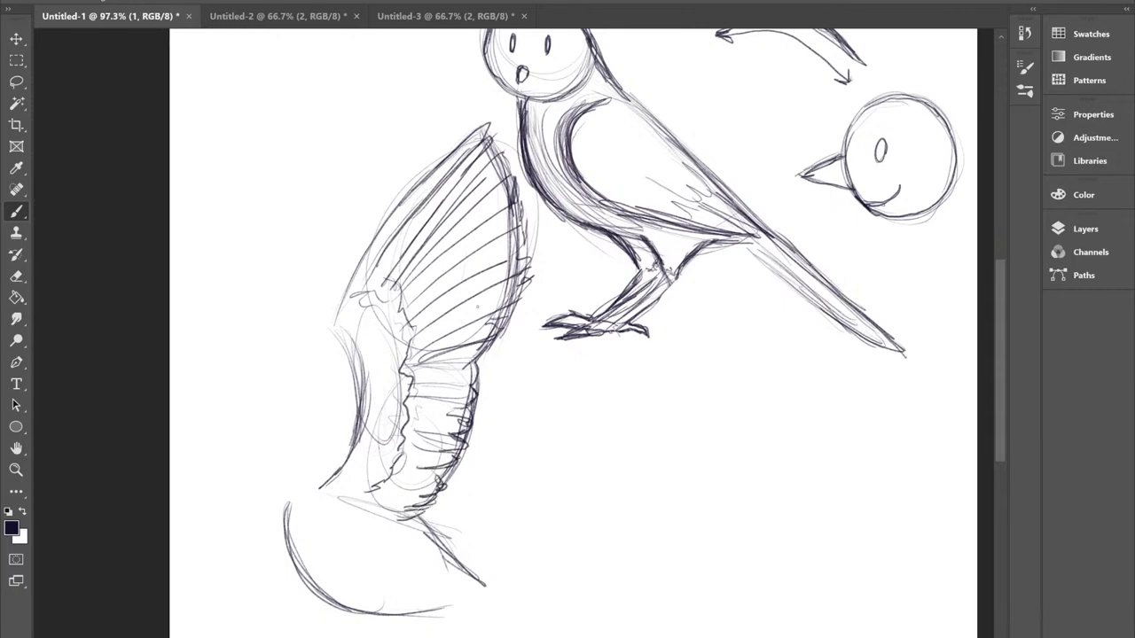
{"action": "left_click_drag", "start_coordinate": [489, 351], "coordinate": [471, 371]}
{"action": "left_click_drag", "start_coordinate": [434, 510], "coordinate": [393, 523]}
{"action": "left_click_drag", "start_coordinate": [412, 512], "coordinate": [381, 519]}
Mark the far wing's lower front edge and draw the flying bird's rounded head with a pointed beak.
{"action": "left_click_drag", "start_coordinate": [278, 371], "coordinate": [280, 427]}
{"action": "left_click_drag", "start_coordinate": [274, 330], "coordinate": [273, 380]}
{"action": "left_click_drag", "start_coordinate": [277, 378], "coordinate": [280, 443]}
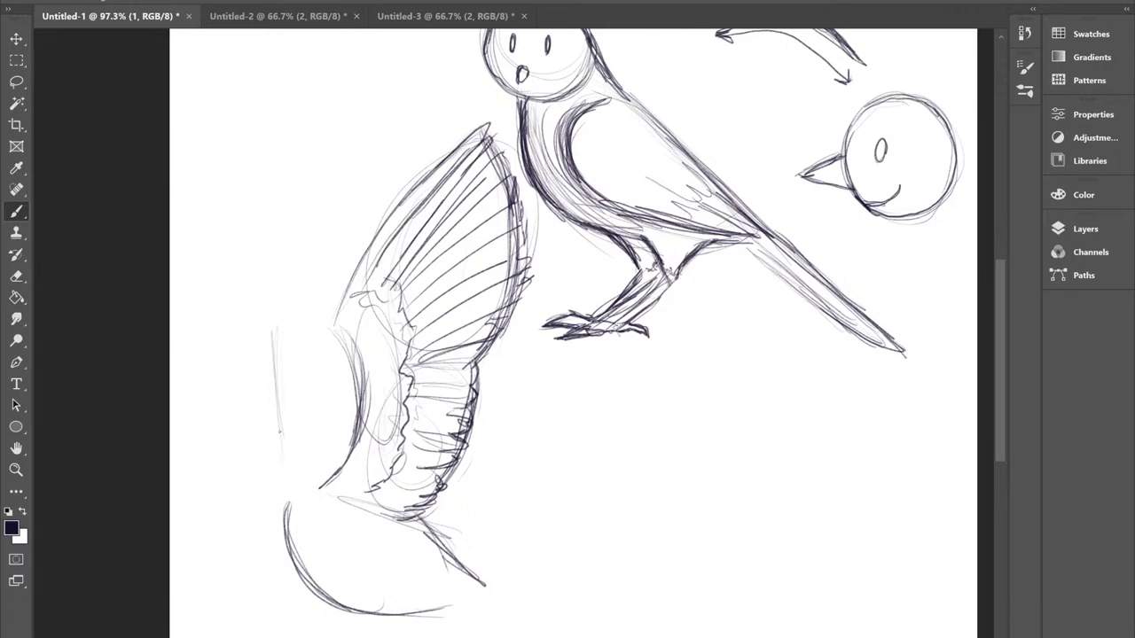
{"action": "mouse_move", "coordinate": [289, 548]}
{"action": "left_mouse_down"}
{"action": "mouse_move", "coordinate": [279, 492]}
{"action": "mouse_move", "coordinate": [217, 478]}
{"action": "mouse_move", "coordinate": [272, 433]}
{"action": "mouse_move", "coordinate": [310, 450]}
{"action": "mouse_move", "coordinate": [317, 470]}
{"action": "mouse_move", "coordinate": [337, 466]}
{"action": "mouse_move", "coordinate": [303, 440]}
{"action": "mouse_move", "coordinate": [258, 431]}
{"action": "mouse_move", "coordinate": [239, 467]}
{"action": "mouse_move", "coordinate": [211, 481]}
{"action": "left_mouse_up"}
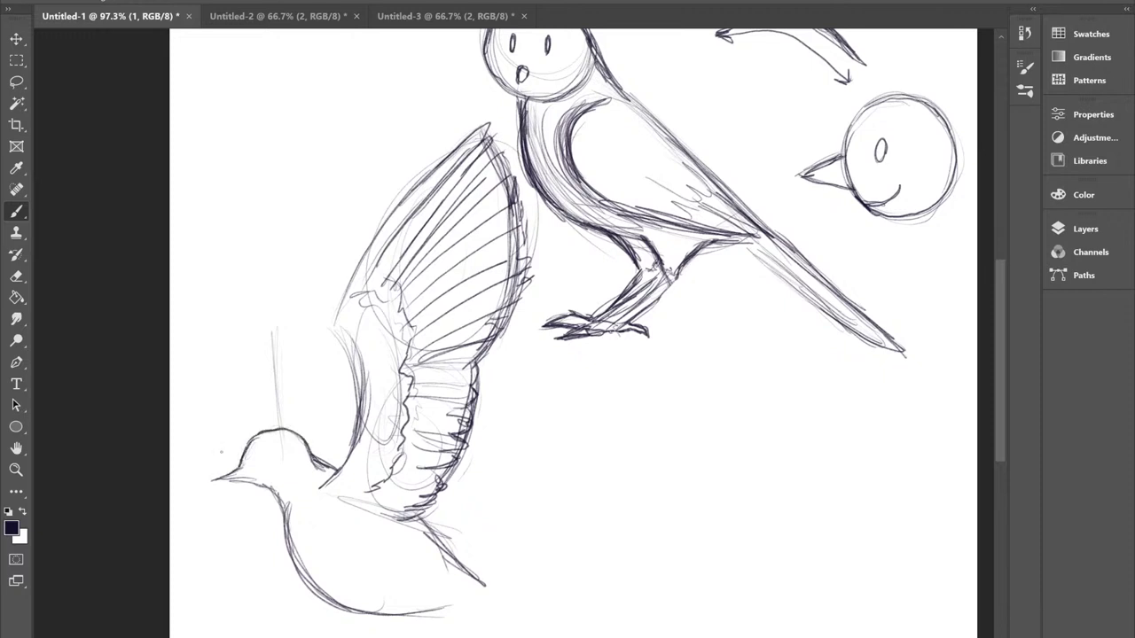
Darken the far wing's lower front edge and extend it in an upward curve toward the tip.
{"action": "left_click_drag", "start_coordinate": [275, 360], "coordinate": [282, 395]}
{"action": "mouse_move", "coordinate": [269, 331]}
{"action": "left_mouse_down"}
{"action": "mouse_move", "coordinate": [284, 436]}
{"action": "mouse_move", "coordinate": [275, 392]}
{"action": "left_mouse_up"}
{"action": "mouse_move", "coordinate": [268, 307]}
{"action": "left_mouse_down"}
{"action": "mouse_move", "coordinate": [289, 244]}
{"action": "mouse_move", "coordinate": [329, 191]}
{"action": "left_mouse_up"}
{"action": "left_click_drag", "start_coordinate": [304, 229], "coordinate": [318, 211]}
{"action": "left_click_drag", "start_coordinate": [287, 262], "coordinate": [298, 242]}
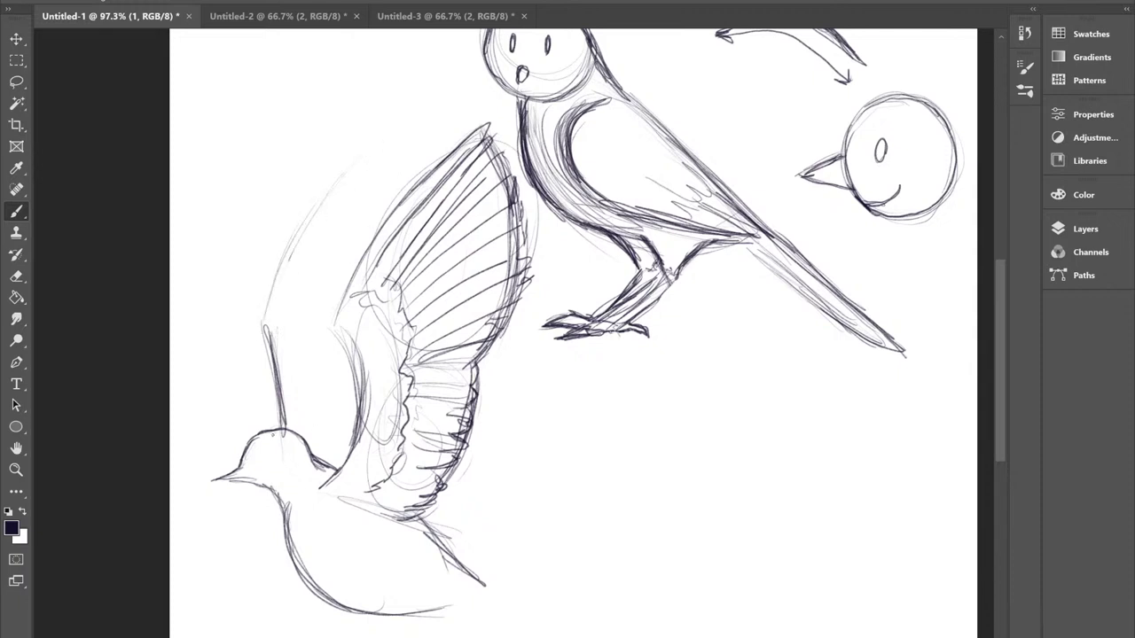
Add the flying bird's face with eyes and a smiling mouth, and lightly outline the far wing's tip.
{"action": "mouse_move", "coordinate": [259, 443]}
{"action": "left_mouse_down"}
{"action": "mouse_move", "coordinate": [272, 432]}
{"action": "mouse_move", "coordinate": [271, 461]}
{"action": "mouse_move", "coordinate": [254, 469]}
{"action": "mouse_move", "coordinate": [271, 478]}
{"action": "left_mouse_up"}
{"action": "left_click_drag", "start_coordinate": [270, 475], "coordinate": [277, 481]}
{"action": "left_click_drag", "start_coordinate": [274, 489], "coordinate": [282, 509]}
{"action": "left_click_drag", "start_coordinate": [276, 291], "coordinate": [353, 171]}
{"action": "mouse_move", "coordinate": [292, 245]}
{"action": "left_mouse_down"}
{"action": "mouse_move", "coordinate": [376, 133]}
{"action": "mouse_move", "coordinate": [363, 248]}
{"action": "left_mouse_up"}
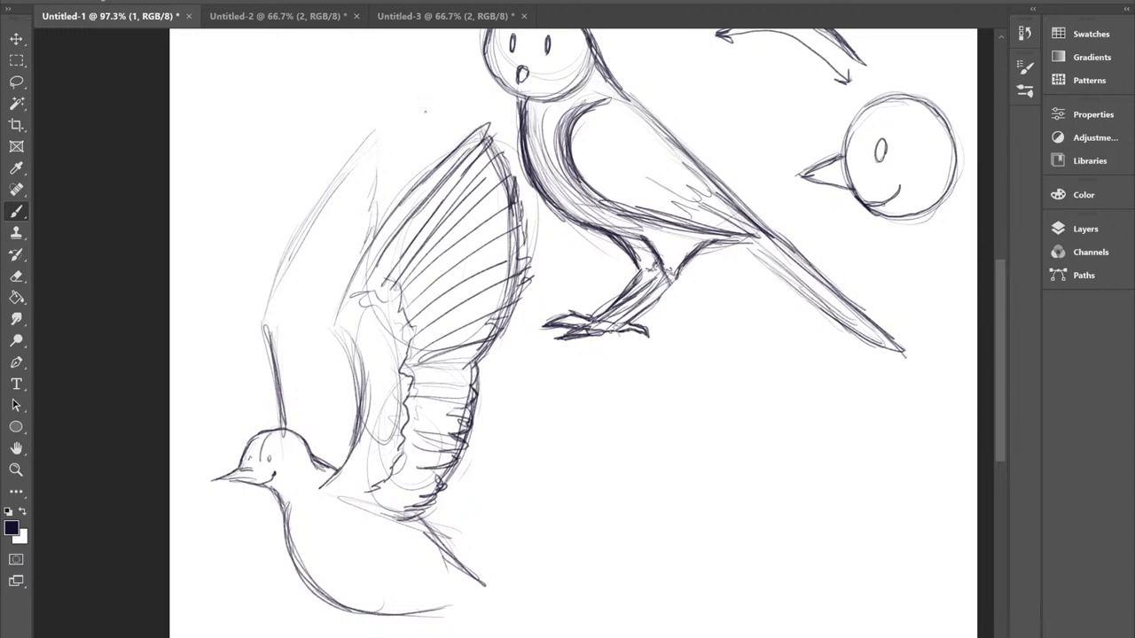
Draw a ragged feather line inside the far wing and darken its front edge, pointed tip and trailing edge.
{"action": "left_click_drag", "start_coordinate": [280, 397], "coordinate": [283, 418]}
{"action": "left_click_drag", "start_coordinate": [312, 289], "coordinate": [314, 318]}
{"action": "left_click_drag", "start_coordinate": [314, 252], "coordinate": [314, 289]}
{"action": "left_click_drag", "start_coordinate": [311, 255], "coordinate": [332, 303]}
{"action": "mouse_move", "coordinate": [266, 330]}
{"action": "left_mouse_down"}
{"action": "mouse_move", "coordinate": [369, 133]}
{"action": "mouse_move", "coordinate": [370, 175]}
{"action": "left_mouse_up"}
{"action": "left_click_drag", "start_coordinate": [371, 137], "coordinate": [375, 250]}
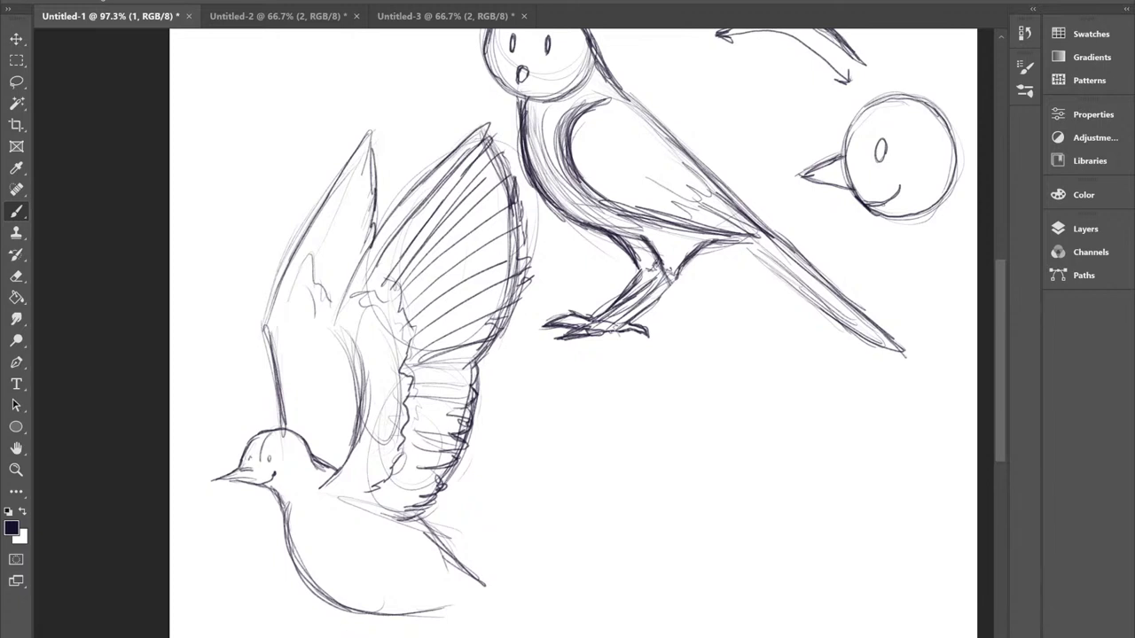
{"action": "left_click_drag", "start_coordinate": [373, 218], "coordinate": [363, 259]}
{"action": "left_click_drag", "start_coordinate": [290, 419], "coordinate": [286, 433]}
Draw a long tail curling into spirals behind the flying bird and add two small legs under its belly.
{"action": "left_click_drag", "start_coordinate": [498, 590], "coordinate": [549, 629]}
{"action": "left_click_drag", "start_coordinate": [471, 603], "coordinate": [546, 637]}
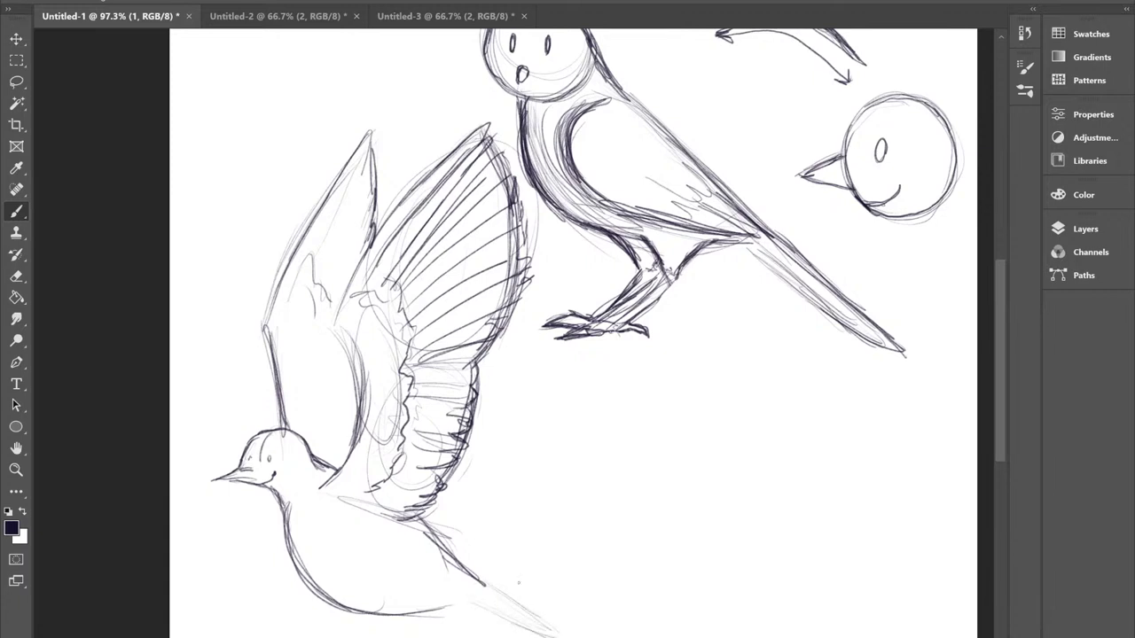
{"action": "mouse_move", "coordinate": [470, 603]}
{"action": "left_mouse_down"}
{"action": "mouse_move", "coordinate": [649, 574]}
{"action": "mouse_move", "coordinate": [557, 537]}
{"action": "mouse_move", "coordinate": [629, 587]}
{"action": "mouse_move", "coordinate": [535, 631]}
{"action": "left_mouse_up"}
{"action": "mouse_move", "coordinate": [463, 577]}
{"action": "left_mouse_down"}
{"action": "mouse_move", "coordinate": [600, 622]}
{"action": "mouse_move", "coordinate": [543, 521]}
{"action": "mouse_move", "coordinate": [582, 537]}
{"action": "mouse_move", "coordinate": [502, 568]}
{"action": "mouse_move", "coordinate": [581, 586]}
{"action": "mouse_move", "coordinate": [548, 513]}
{"action": "mouse_move", "coordinate": [647, 560]}
{"action": "mouse_move", "coordinate": [621, 619]}
{"action": "left_mouse_up"}
{"action": "mouse_move", "coordinate": [479, 608]}
{"action": "left_mouse_down"}
{"action": "mouse_move", "coordinate": [529, 636]}
{"action": "mouse_move", "coordinate": [454, 592]}
{"action": "left_mouse_up"}
{"action": "left_click_drag", "start_coordinate": [507, 612], "coordinate": [452, 589]}
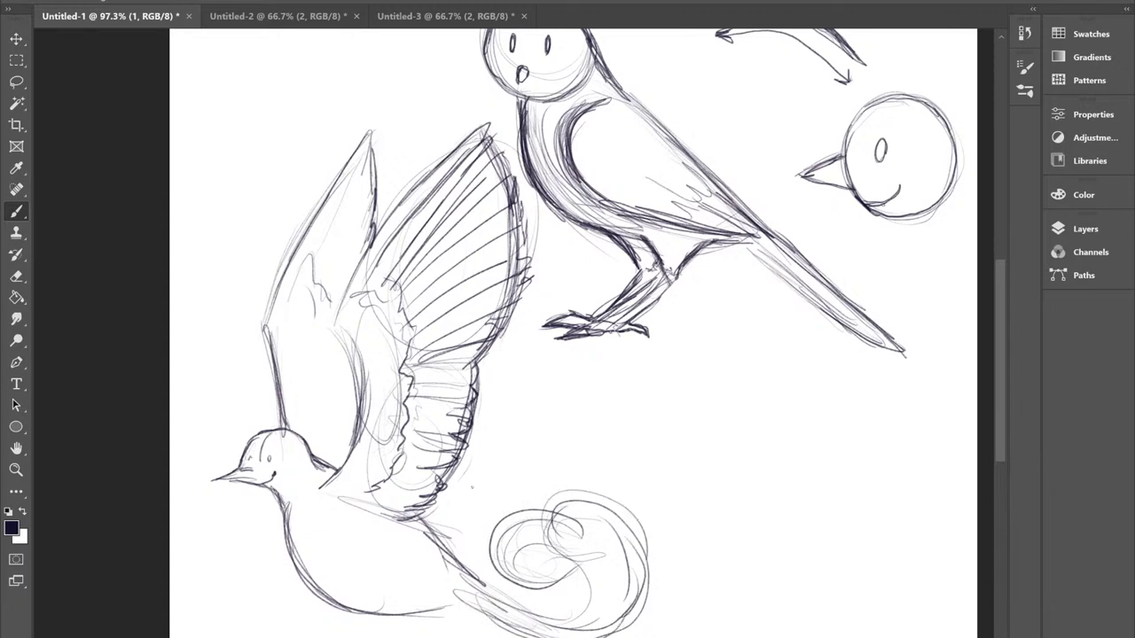
{"action": "scroll", "coordinate": [1000, 286], "scroll_direction": "down", "scroll_amount": 3}
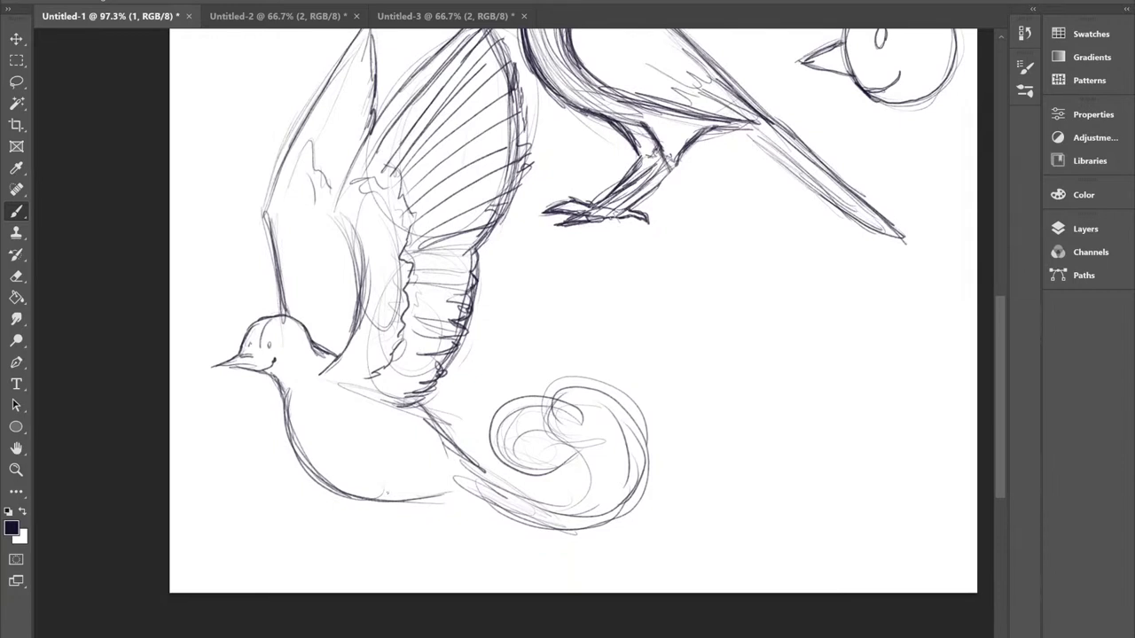
{"action": "mouse_move", "coordinate": [372, 486]}
{"action": "left_mouse_down"}
{"action": "mouse_move", "coordinate": [406, 487]}
{"action": "mouse_move", "coordinate": [409, 496]}
{"action": "mouse_move", "coordinate": [361, 482]}
{"action": "mouse_move", "coordinate": [366, 506]}
{"action": "mouse_move", "coordinate": [314, 493]}
{"action": "left_mouse_up"}
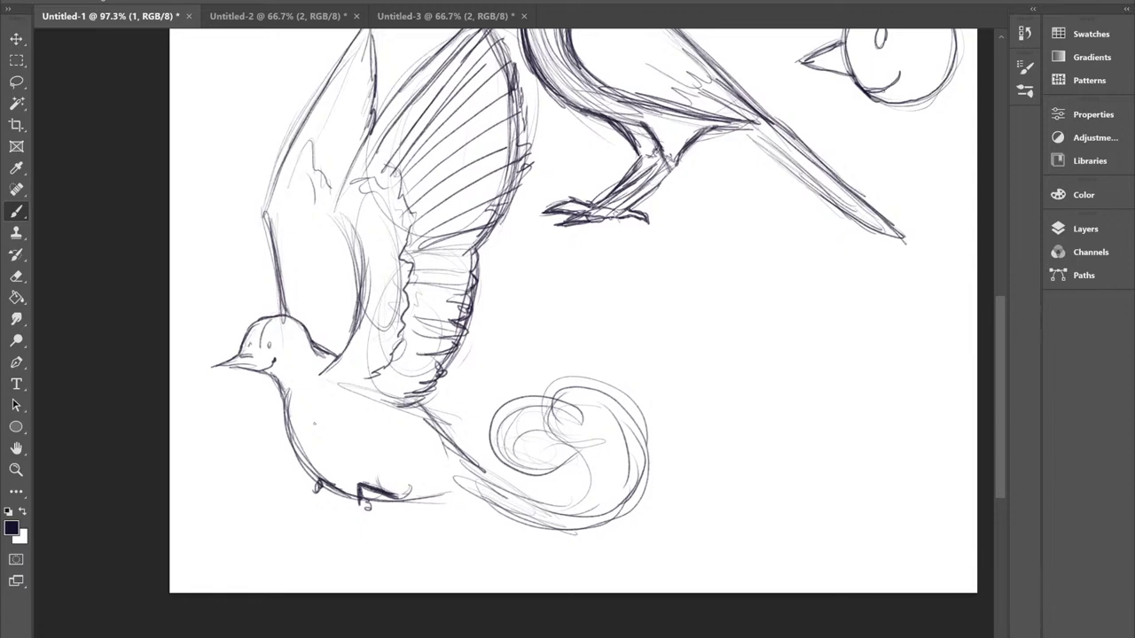
Sweep long curved, roughly parallel strokes above the flying bird's wings toward the upper edge of the canvas.
{"action": "scroll", "coordinate": [573, 310], "scroll_direction": "down", "scroll_amount": 2}
{"action": "scroll", "coordinate": [573, 310], "scroll_direction": "up", "scroll_amount": 4}
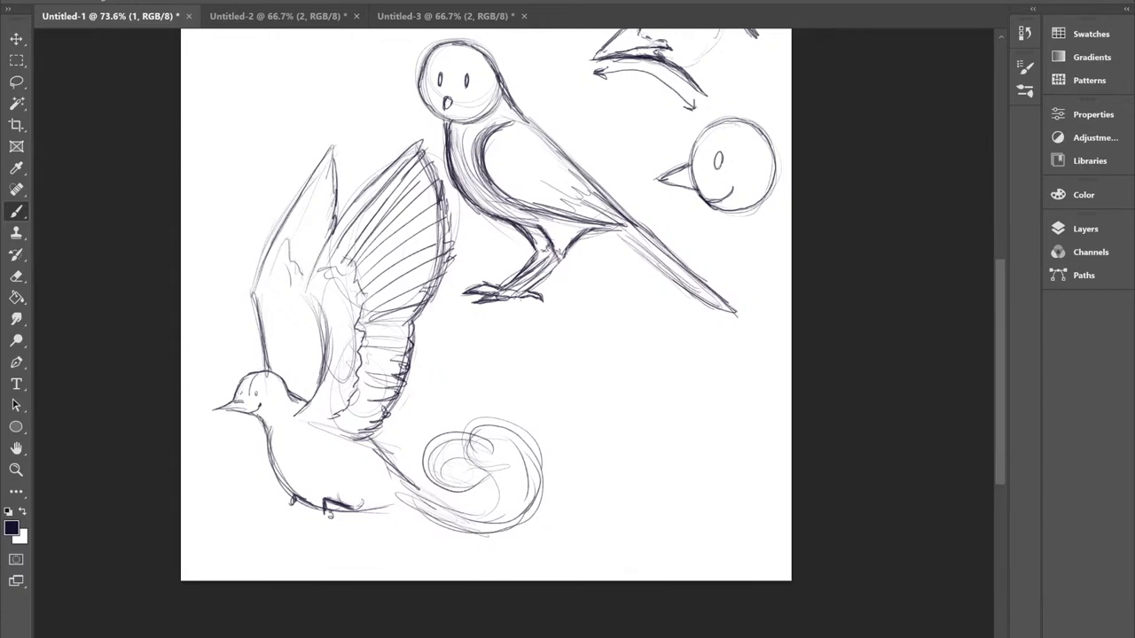
{"action": "scroll", "coordinate": [486, 305], "scroll_direction": "down", "scroll_amount": 2}
{"action": "scroll", "coordinate": [486, 305], "scroll_direction": "up", "scroll_amount": 1}
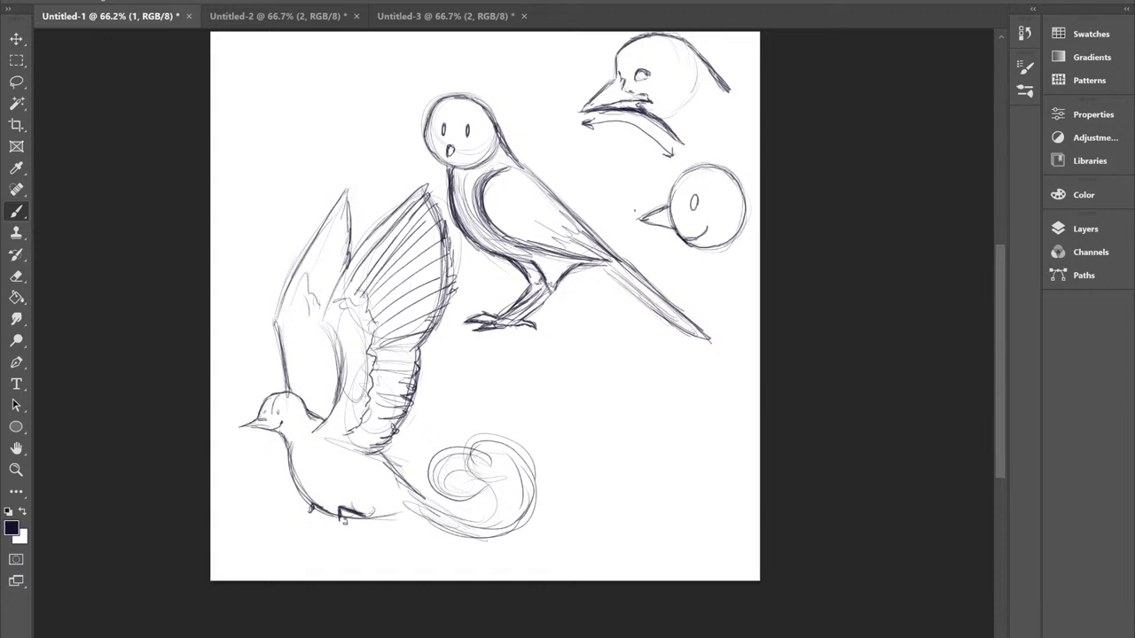
{"action": "left_click_drag", "start_coordinate": [302, 76], "coordinate": [251, 224]}
{"action": "left_click_drag", "start_coordinate": [284, 110], "coordinate": [248, 310]}
{"action": "left_click_drag", "start_coordinate": [365, 39], "coordinate": [252, 318]}
{"action": "left_click_drag", "start_coordinate": [306, 141], "coordinate": [266, 263]}
{"action": "left_click_drag", "start_coordinate": [385, 44], "coordinate": [305, 142]}
{"action": "left_click_drag", "start_coordinate": [424, 36], "coordinate": [270, 262]}
{"action": "left_click_drag", "start_coordinate": [394, 68], "coordinate": [255, 356]}
{"action": "mouse_move", "coordinate": [454, 39]}
{"action": "left_mouse_down"}
{"action": "mouse_move", "coordinate": [248, 383]}
{"action": "mouse_move", "coordinate": [269, 322]}
{"action": "left_mouse_up"}
{"action": "left_click_drag", "start_coordinate": [465, 62], "coordinate": [273, 299]}
{"action": "mouse_move", "coordinate": [311, 44]}
{"action": "left_mouse_down"}
{"action": "mouse_move", "coordinate": [244, 335]}
{"action": "mouse_move", "coordinate": [244, 239]}
{"action": "mouse_move", "coordinate": [236, 337]}
{"action": "left_mouse_up"}
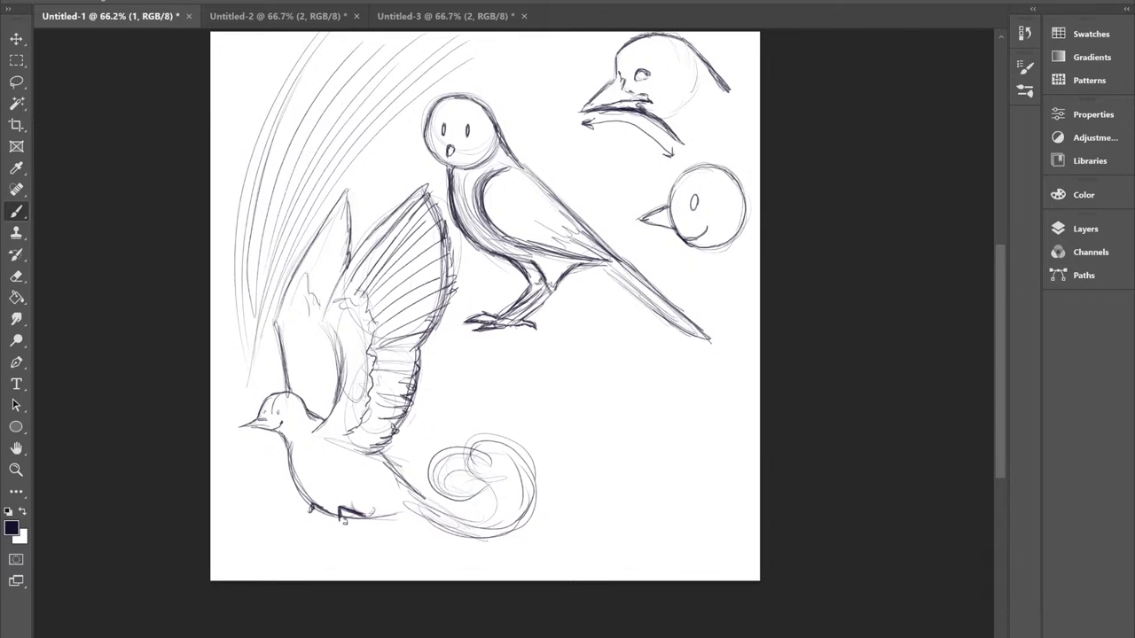
Review the sketches in Untitled-2 and Untitled-3 and return to the bird drawing in Untitled-1.
{"action": "left_click", "coordinate": [277, 16]}
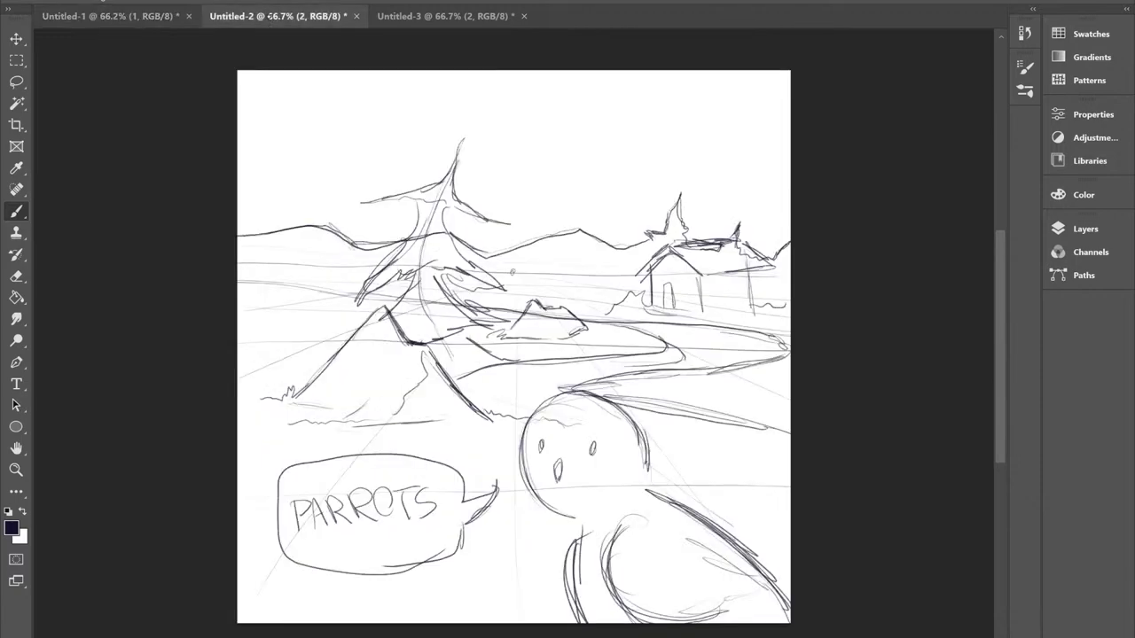
{"action": "left_click", "coordinate": [435, 16]}
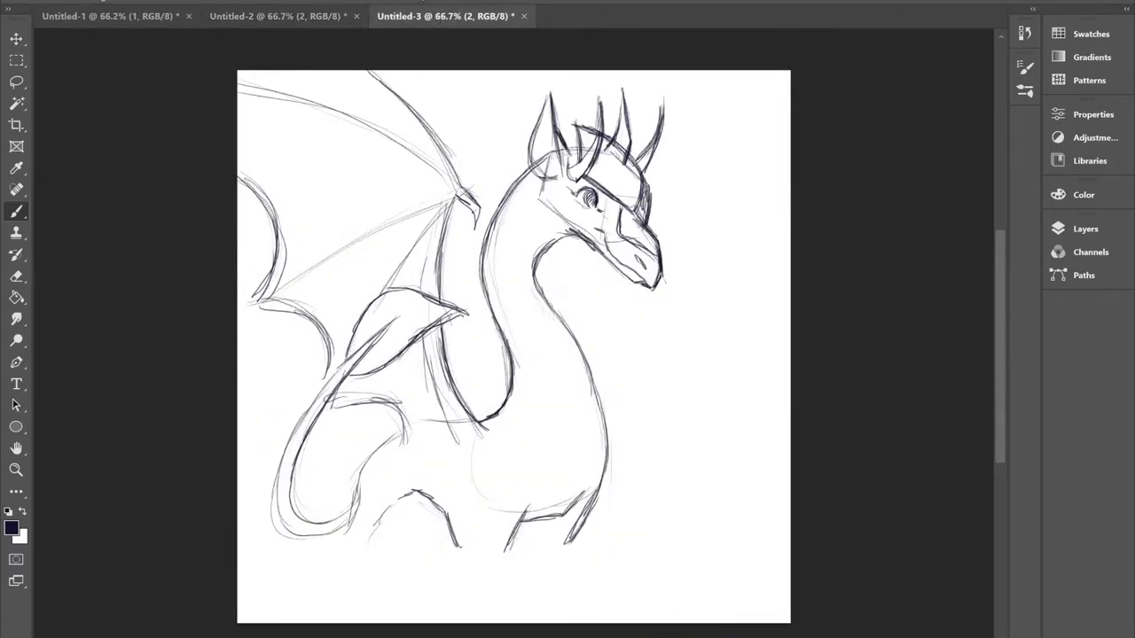
{"action": "left_click", "coordinate": [156, 11]}
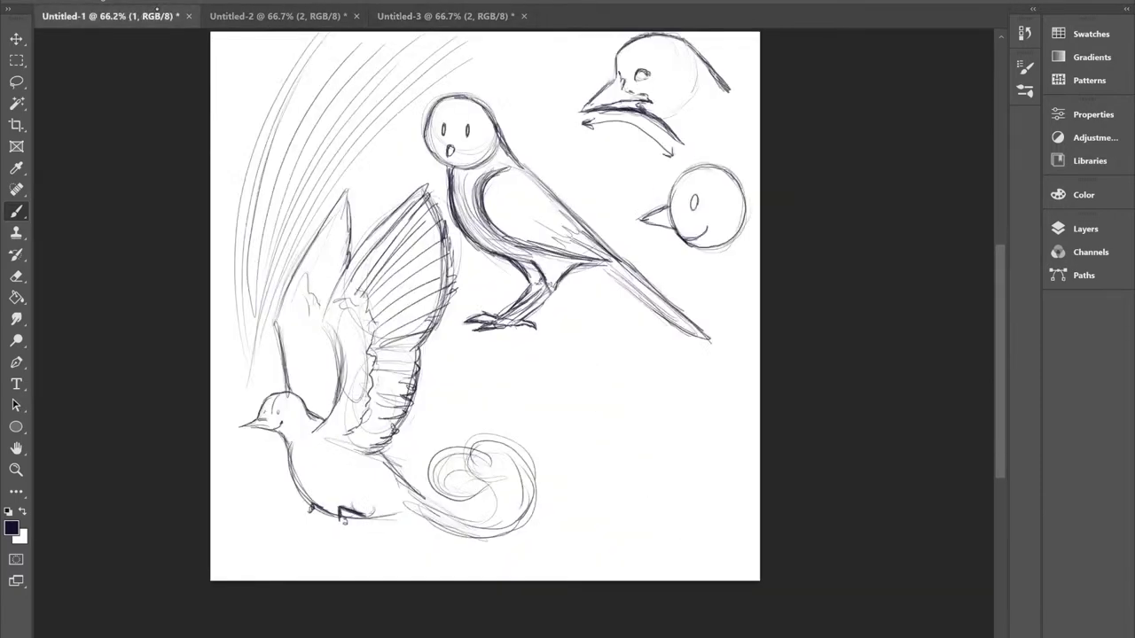
Hide layer 1 with the bird sketches and make layer 2 visible.
{"action": "left_click", "coordinate": [1111, 194]}
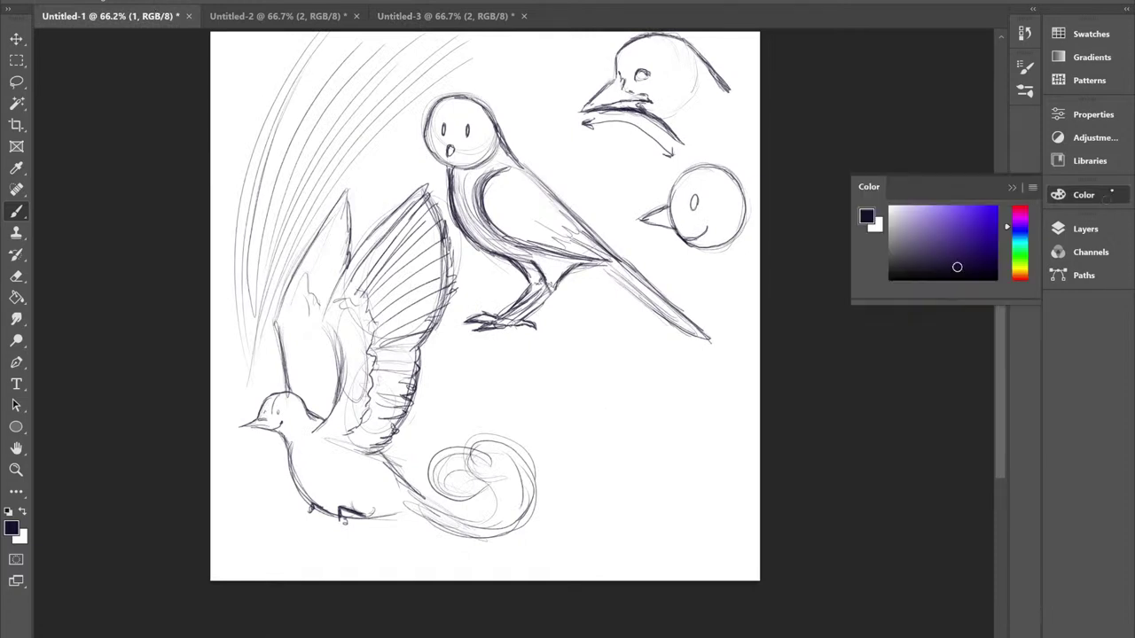
{"action": "left_click", "coordinate": [1103, 221]}
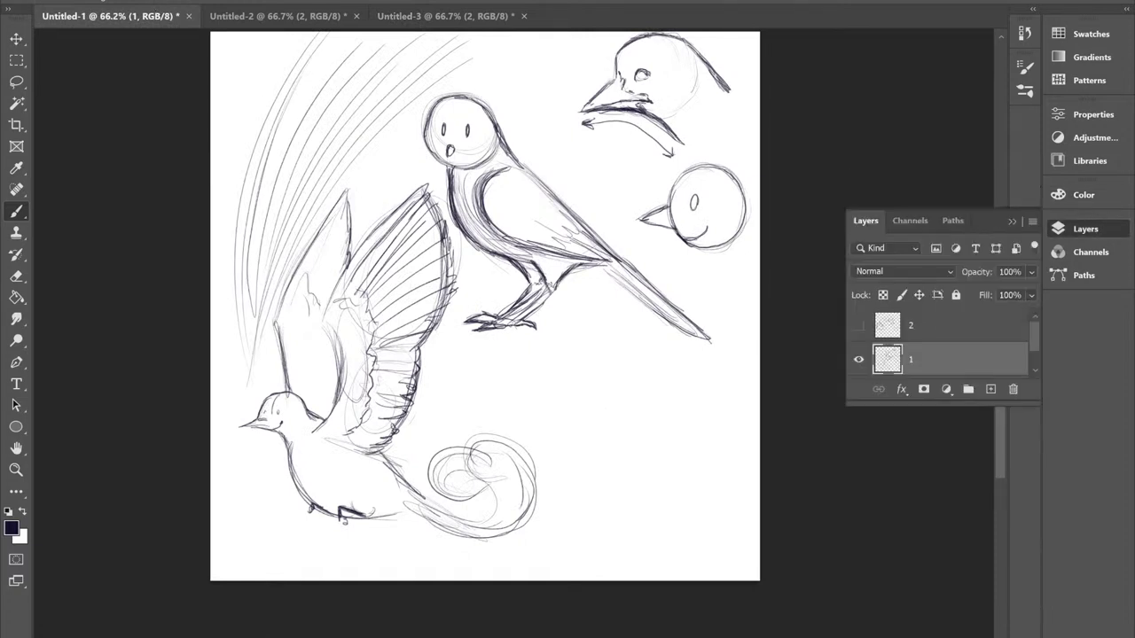
{"action": "left_click", "coordinate": [858, 359]}
{"action": "left_click", "coordinate": [858, 325]}
Erase all the old animal head sketches on layer 2 to leave a blank canvas.
{"action": "left_click", "coordinate": [16, 275]}
{"action": "left_click", "coordinate": [332, 215]}
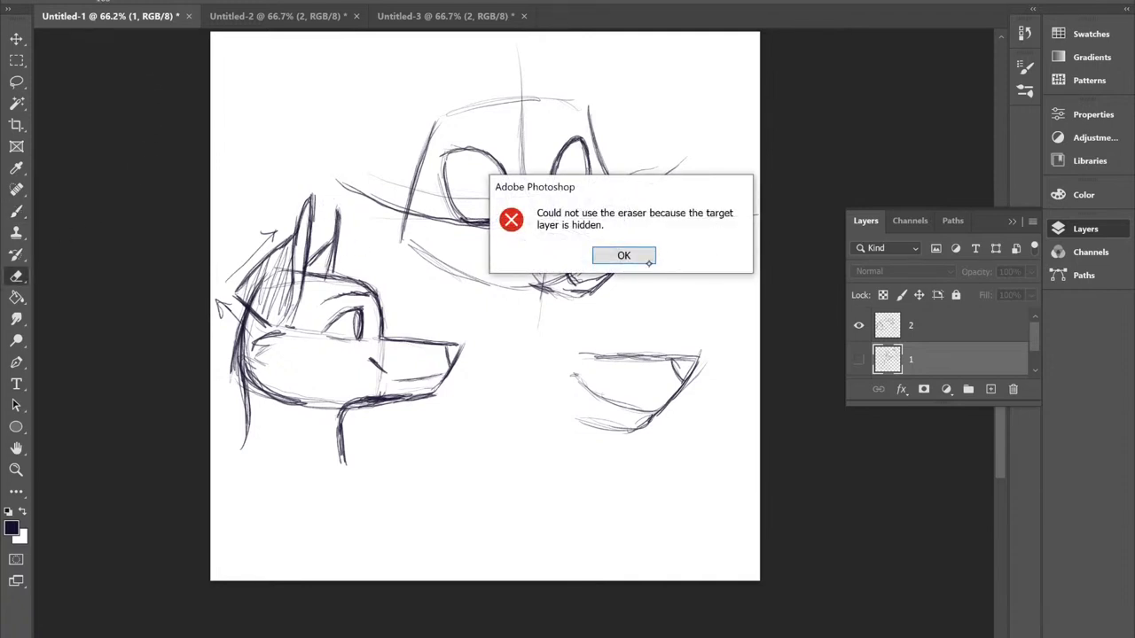
{"action": "left_click", "coordinate": [624, 255]}
{"action": "left_click", "coordinate": [937, 339]}
{"action": "mouse_move", "coordinate": [295, 224]}
{"action": "left_mouse_down"}
{"action": "mouse_move", "coordinate": [257, 350]}
{"action": "mouse_move", "coordinate": [233, 325]}
{"action": "mouse_move", "coordinate": [228, 253]}
{"action": "mouse_move", "coordinate": [241, 425]}
{"action": "mouse_move", "coordinate": [299, 405]}
{"action": "mouse_move", "coordinate": [321, 435]}
{"action": "mouse_move", "coordinate": [409, 308]}
{"action": "mouse_move", "coordinate": [469, 345]}
{"action": "mouse_move", "coordinate": [342, 178]}
{"action": "mouse_move", "coordinate": [364, 190]}
{"action": "mouse_move", "coordinate": [458, 103]}
{"action": "mouse_move", "coordinate": [418, 258]}
{"action": "mouse_move", "coordinate": [539, 187]}
{"action": "mouse_move", "coordinate": [603, 101]}
{"action": "mouse_move", "coordinate": [540, 157]}
{"action": "mouse_move", "coordinate": [484, 288]}
{"action": "mouse_move", "coordinate": [527, 324]}
{"action": "mouse_move", "coordinate": [684, 152]}
{"action": "mouse_move", "coordinate": [744, 209]}
{"action": "mouse_move", "coordinate": [697, 314]}
{"action": "mouse_move", "coordinate": [638, 345]}
{"action": "mouse_move", "coordinate": [633, 362]}
{"action": "left_mouse_up"}
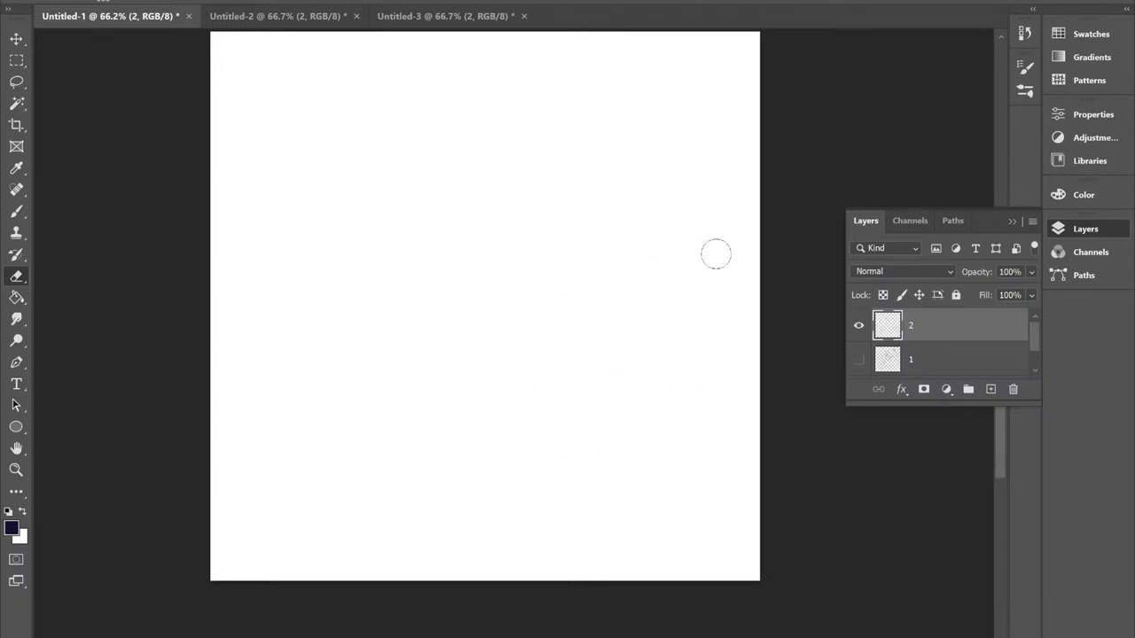
{"action": "left_click", "coordinate": [1086, 229]}
Sketch an egg-shaped head outline with layered strokes in the canvas's upper-left area and trim the chin with the Eraser.
{"action": "left_click", "coordinate": [26, 202]}
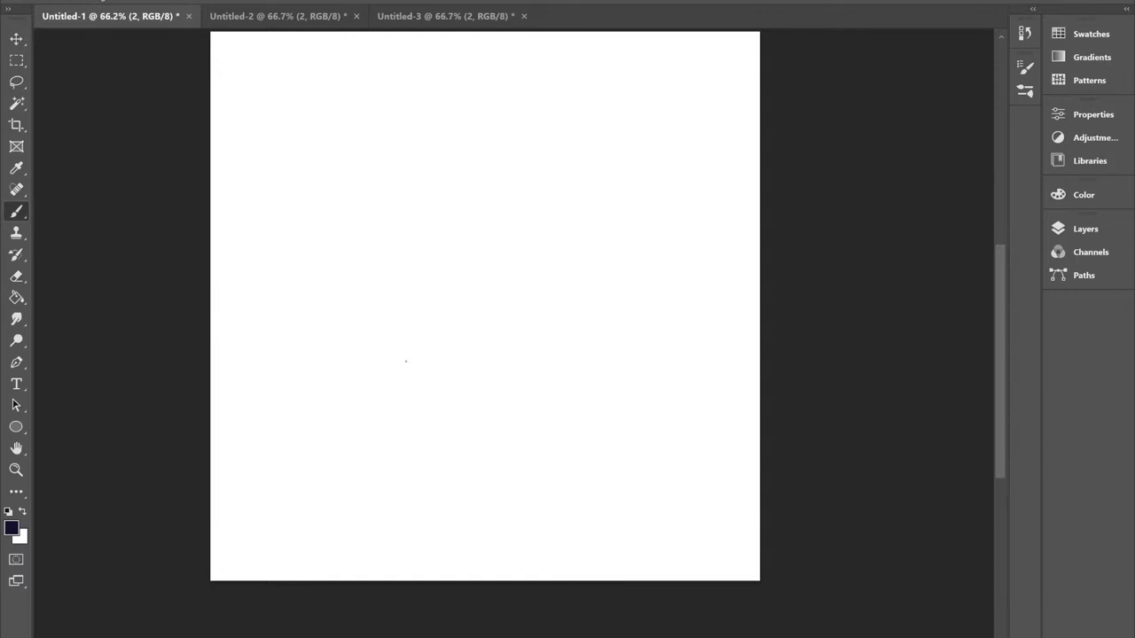
{"action": "left_click_drag", "start_coordinate": [292, 194], "coordinate": [302, 114]}
{"action": "mouse_move", "coordinate": [415, 124]}
{"action": "left_mouse_down"}
{"action": "mouse_move", "coordinate": [418, 173]}
{"action": "mouse_move", "coordinate": [400, 221]}
{"action": "mouse_move", "coordinate": [367, 250]}
{"action": "mouse_move", "coordinate": [307, 209]}
{"action": "mouse_move", "coordinate": [333, 250]}
{"action": "left_mouse_up"}
{"action": "mouse_move", "coordinate": [296, 188]}
{"action": "left_mouse_down"}
{"action": "mouse_move", "coordinate": [346, 256]}
{"action": "mouse_move", "coordinate": [379, 252]}
{"action": "mouse_move", "coordinate": [419, 197]}
{"action": "mouse_move", "coordinate": [420, 155]}
{"action": "mouse_move", "coordinate": [373, 90]}
{"action": "mouse_move", "coordinate": [299, 135]}
{"action": "left_mouse_up"}
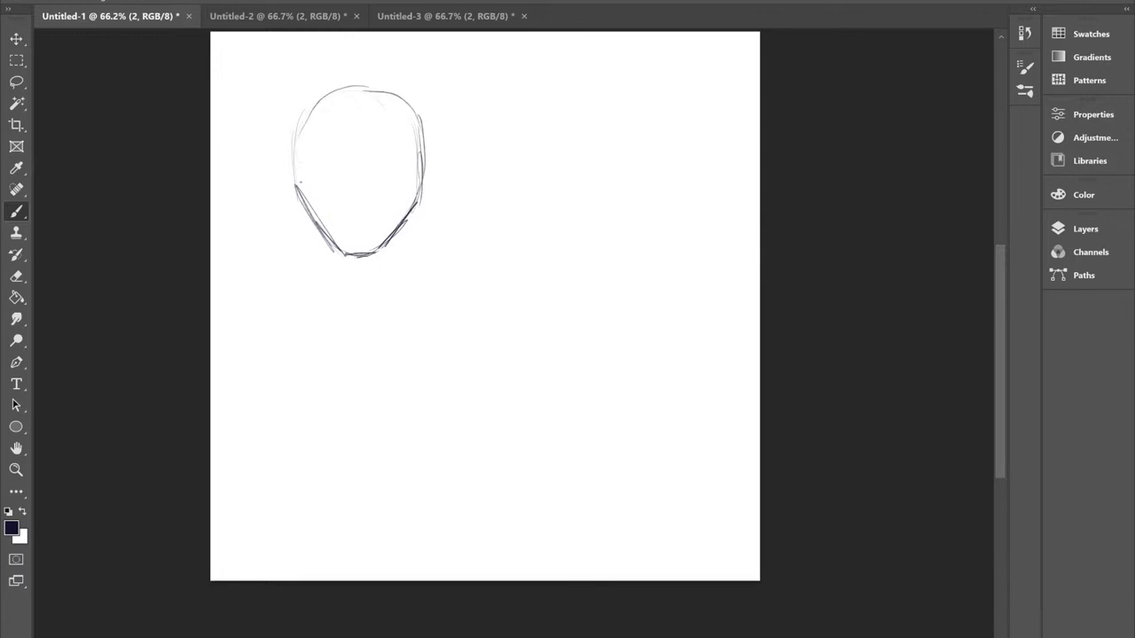
{"action": "left_click_drag", "start_coordinate": [296, 180], "coordinate": [390, 89]}
{"action": "mouse_move", "coordinate": [423, 135]}
{"action": "left_mouse_down"}
{"action": "mouse_move", "coordinate": [397, 89]}
{"action": "mouse_move", "coordinate": [336, 85]}
{"action": "mouse_move", "coordinate": [294, 145]}
{"action": "mouse_move", "coordinate": [294, 177]}
{"action": "left_mouse_up"}
{"action": "mouse_move", "coordinate": [416, 114]}
{"action": "left_mouse_down"}
{"action": "mouse_move", "coordinate": [383, 89]}
{"action": "mouse_move", "coordinate": [298, 124]}
{"action": "mouse_move", "coordinate": [300, 195]}
{"action": "mouse_move", "coordinate": [346, 247]}
{"action": "mouse_move", "coordinate": [384, 242]}
{"action": "mouse_move", "coordinate": [345, 250]}
{"action": "mouse_move", "coordinate": [326, 236]}
{"action": "mouse_move", "coordinate": [351, 251]}
{"action": "mouse_move", "coordinate": [386, 236]}
{"action": "mouse_move", "coordinate": [423, 188]}
{"action": "mouse_move", "coordinate": [420, 120]}
{"action": "left_mouse_up"}
{"action": "key", "text": "e"}
{"action": "left_click_drag", "start_coordinate": [370, 271], "coordinate": [329, 259]}
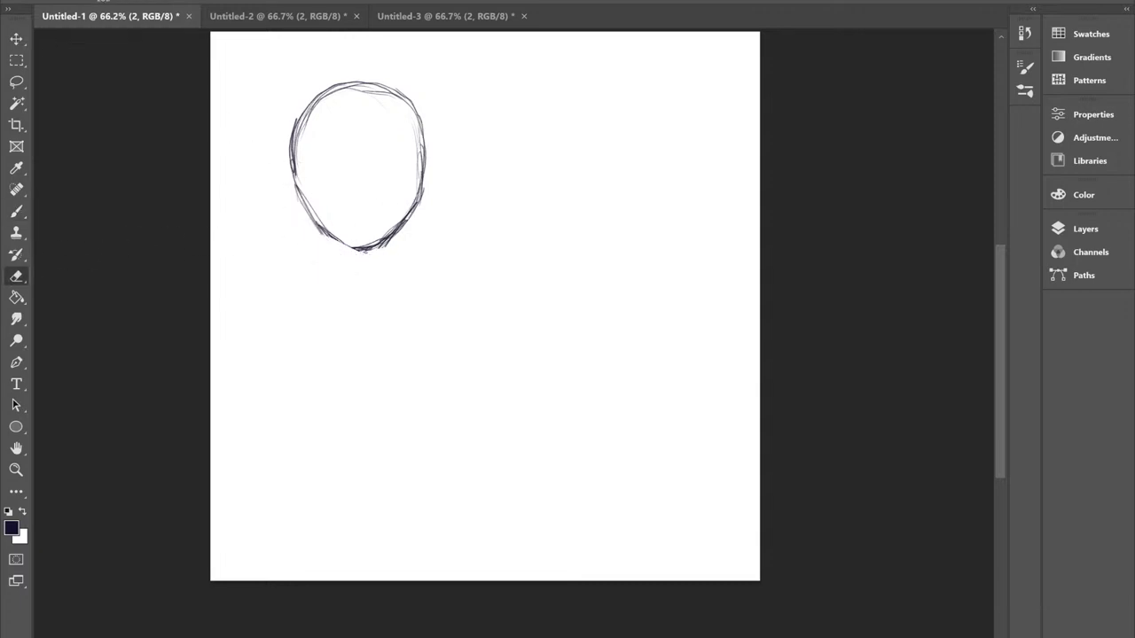
{"action": "key", "text": "alt+e"}
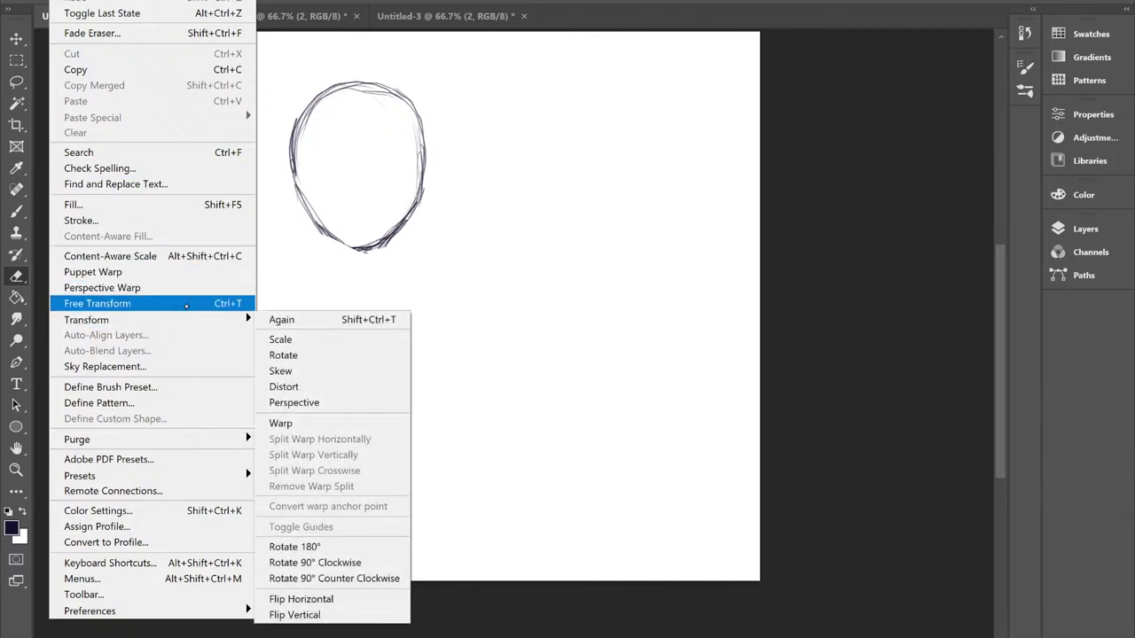
{"action": "left_click", "coordinate": [190, 303]}
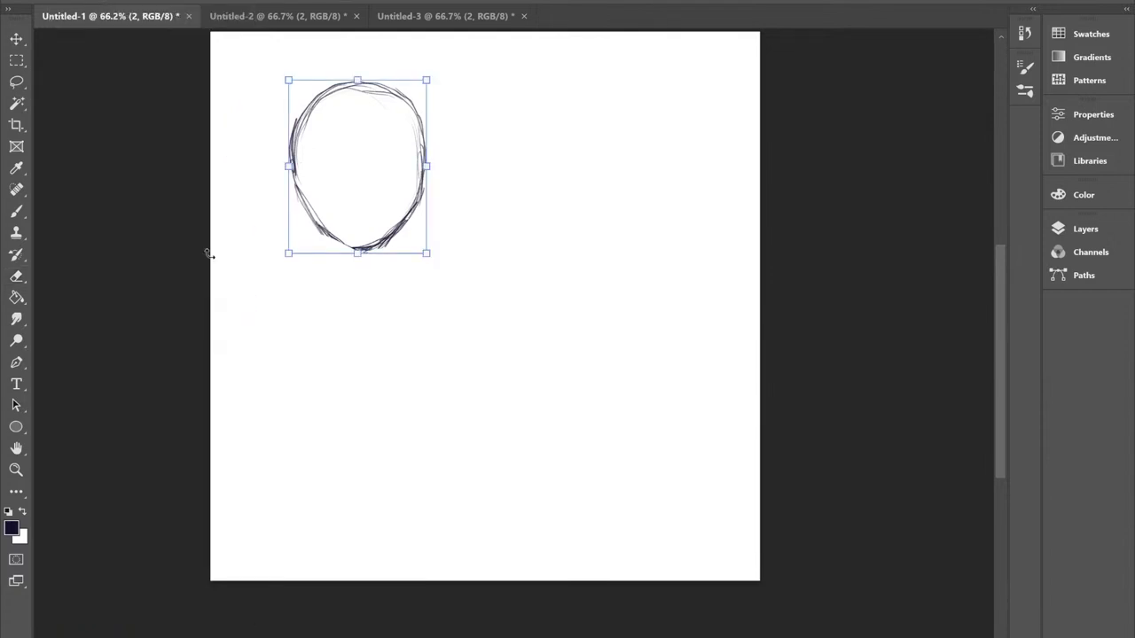
{"action": "key", "text": "e"}
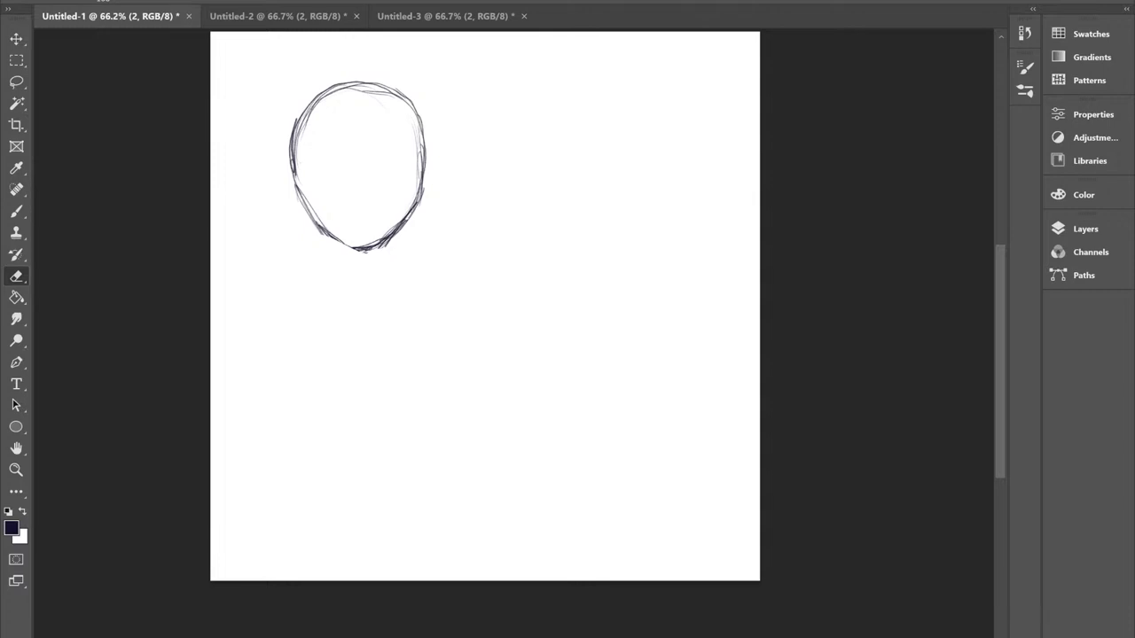
Duplicate layer 2 containing the head outline, keeping the name "2 copy".
{"action": "left_click", "coordinate": [1085, 229]}
{"action": "right_click", "coordinate": [954, 328]}
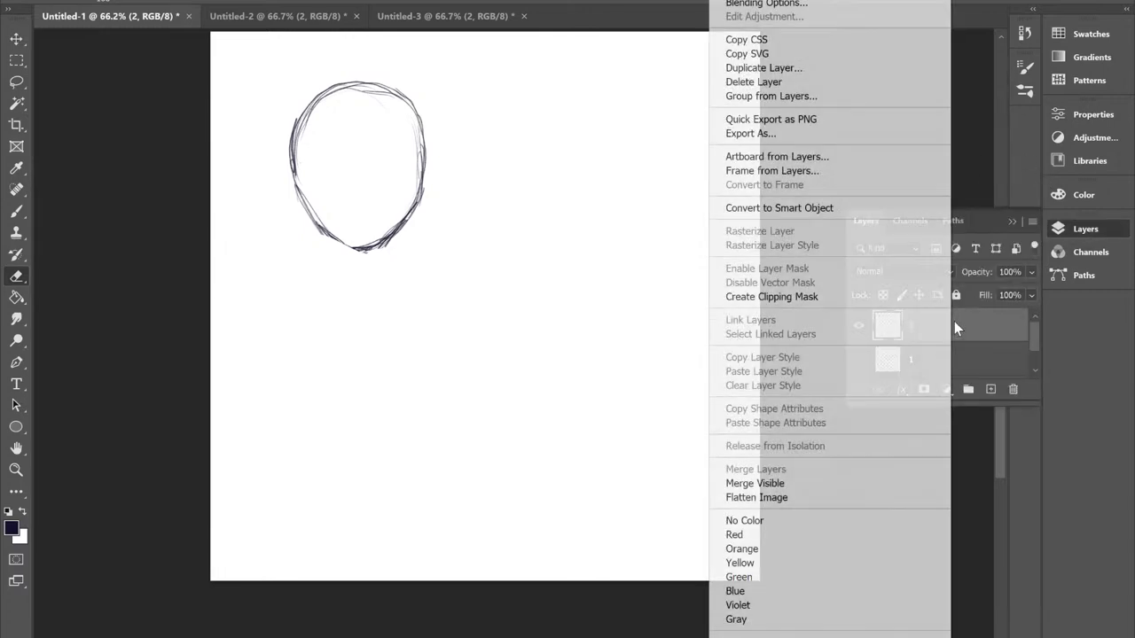
{"action": "left_click", "coordinate": [762, 68]}
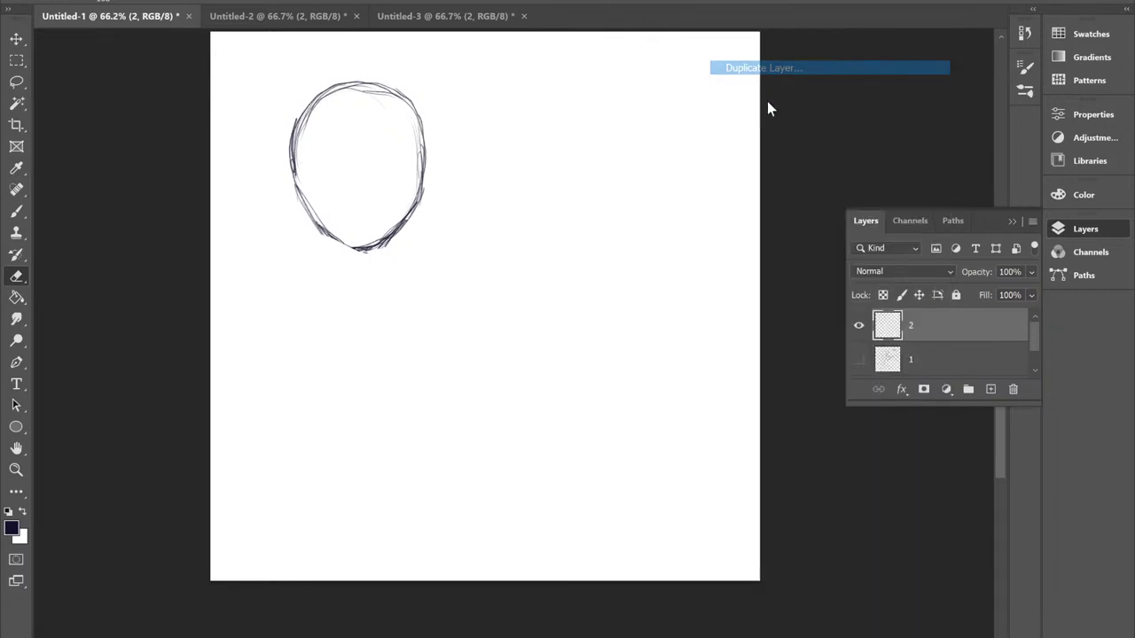
{"action": "left_click", "coordinate": [699, 156]}
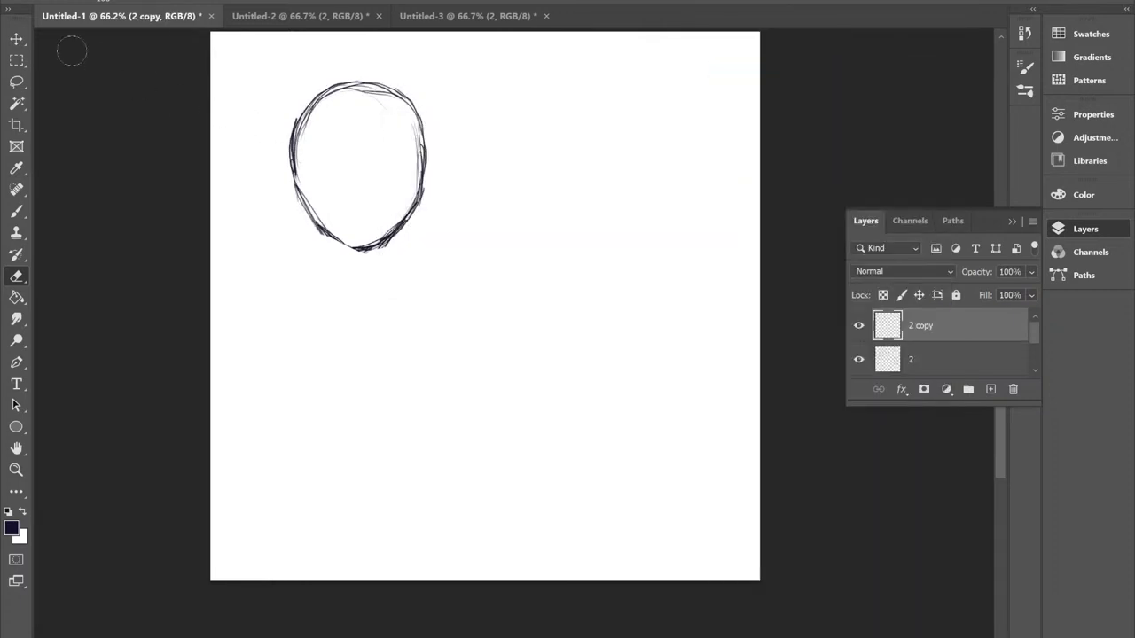
{"action": "left_click", "coordinate": [17, 40]}
{"action": "left_click_drag", "start_coordinate": [335, 238], "coordinate": [435, 246]}
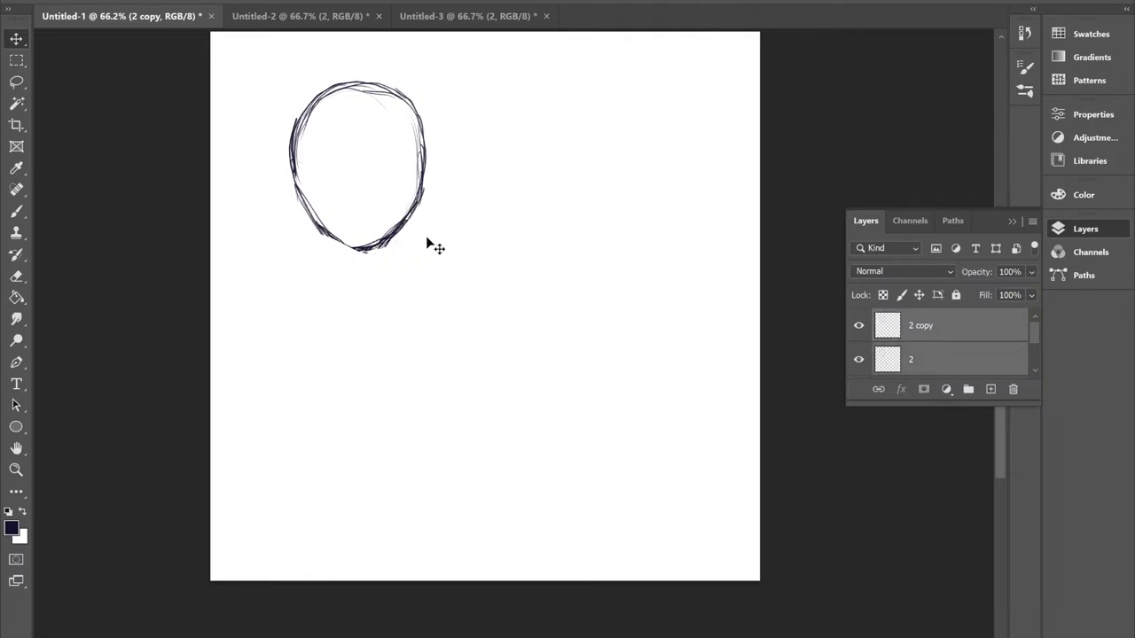
{"action": "left_click_drag", "start_coordinate": [273, 101], "coordinate": [492, 251]}
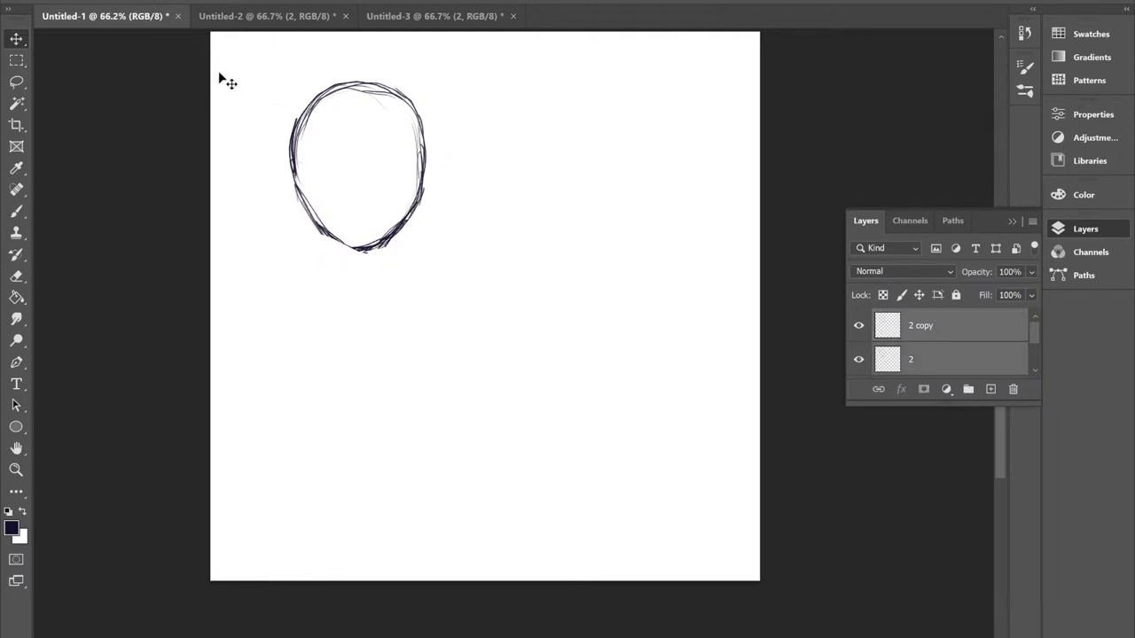
{"action": "left_click", "coordinate": [62, 2]}
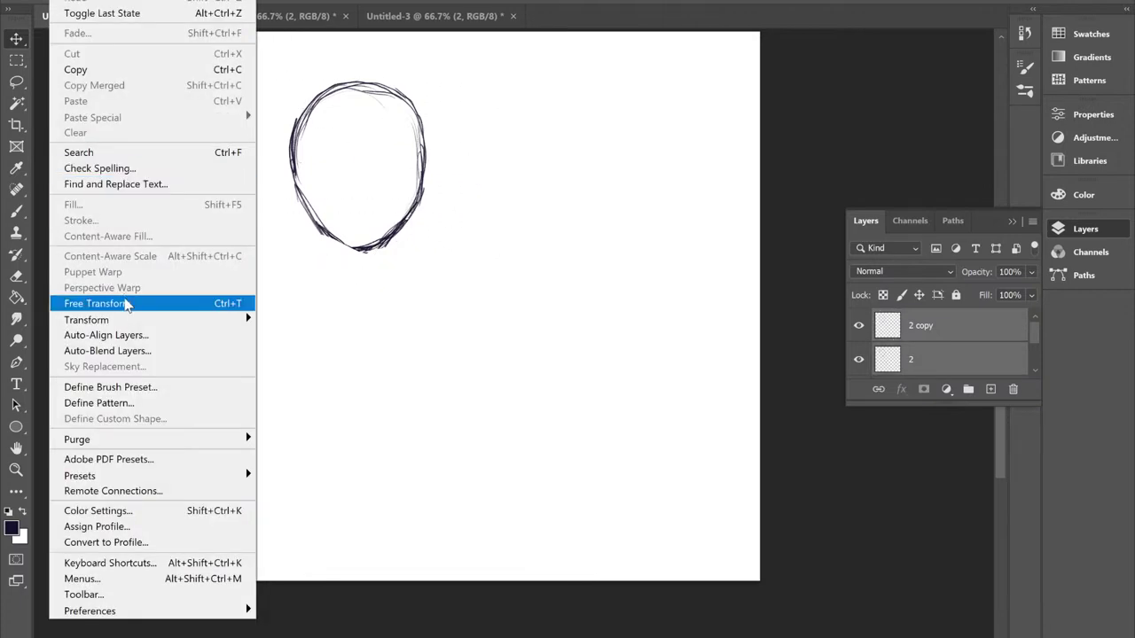
{"action": "left_click", "coordinate": [124, 302]}
{"action": "mouse_move", "coordinate": [360, 237]}
{"action": "left_mouse_down"}
{"action": "mouse_move", "coordinate": [433, 232]}
{"action": "mouse_move", "coordinate": [352, 239]}
{"action": "left_mouse_up"}
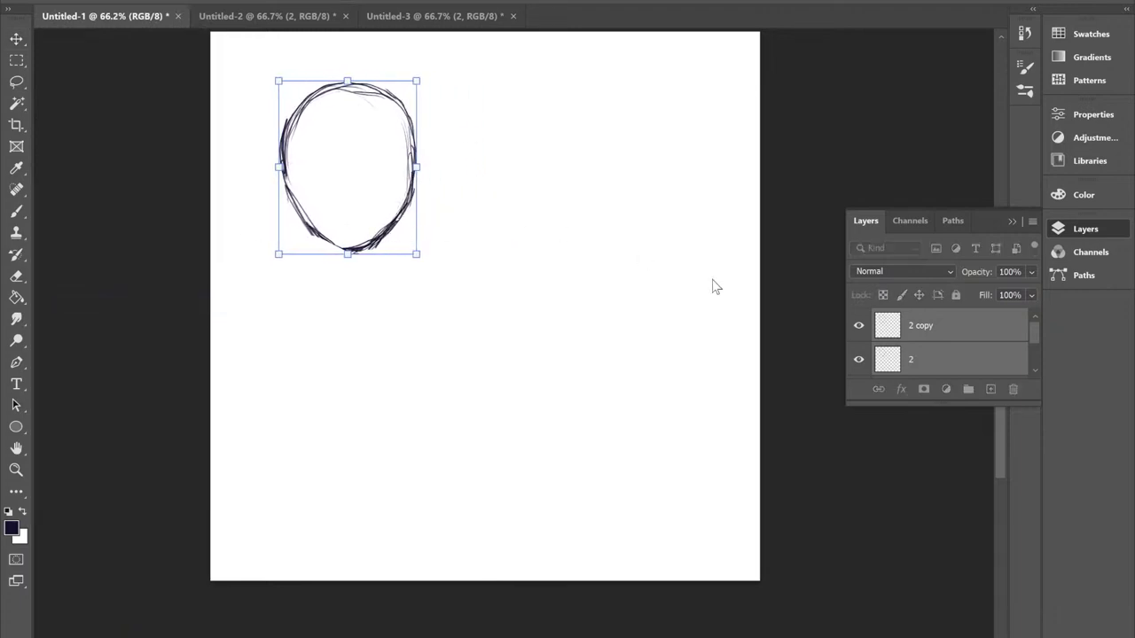
{"action": "key", "text": "shift+Right"}
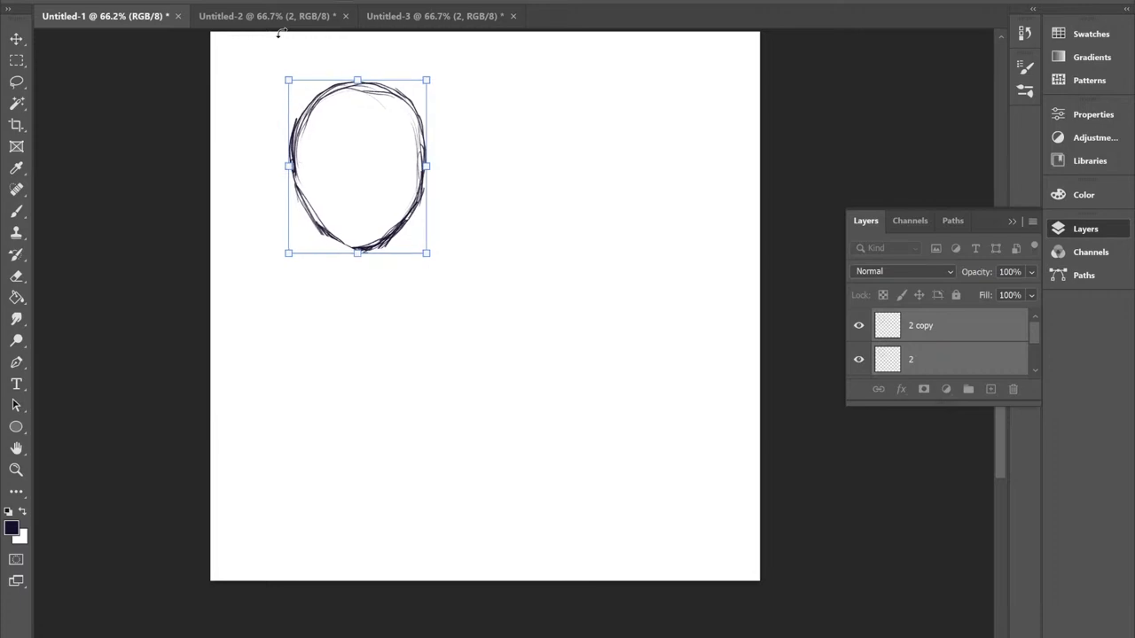
Move the "2 copy" head outline with Free Transform so it sits level with and to the right of the original.
{"action": "left_click", "coordinate": [948, 343]}
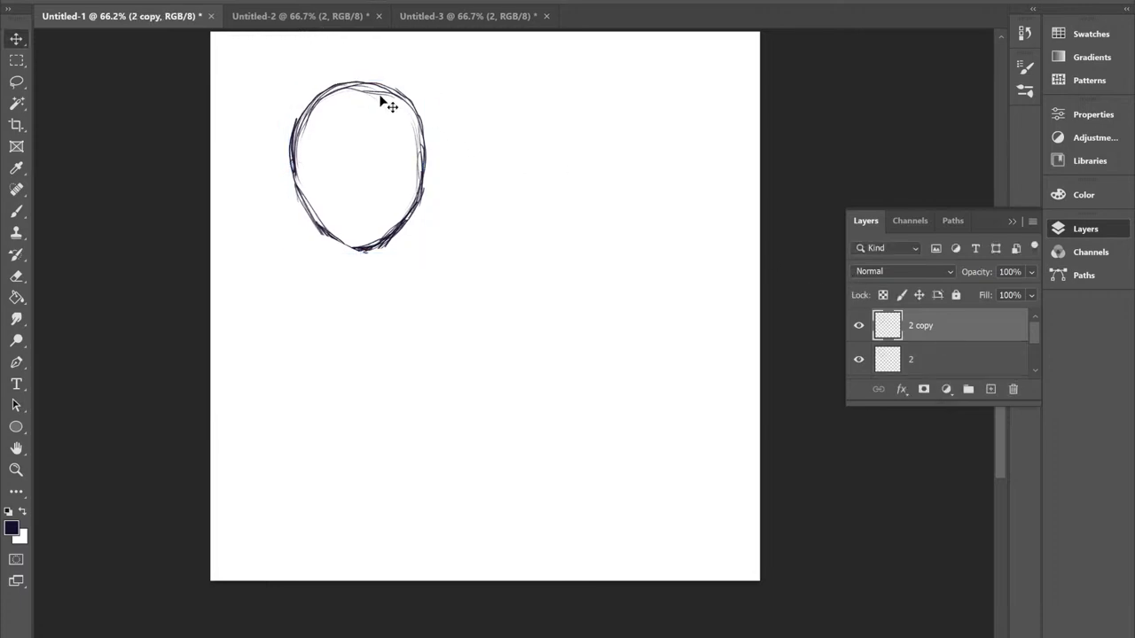
{"action": "left_click", "coordinate": [66, 1]}
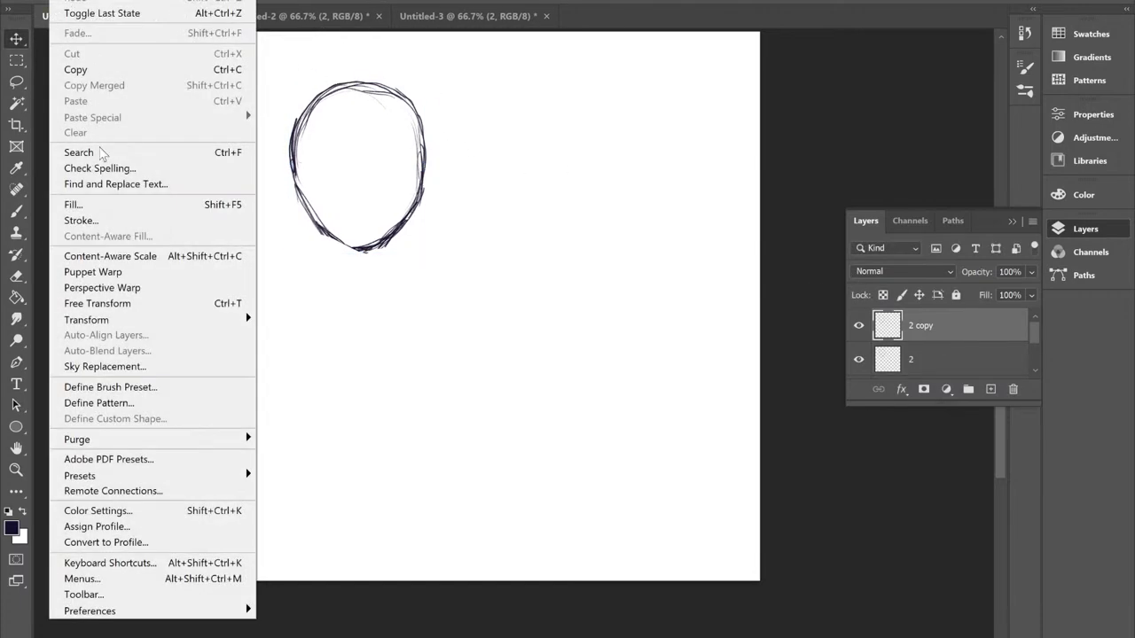
{"action": "left_click", "coordinate": [117, 301]}
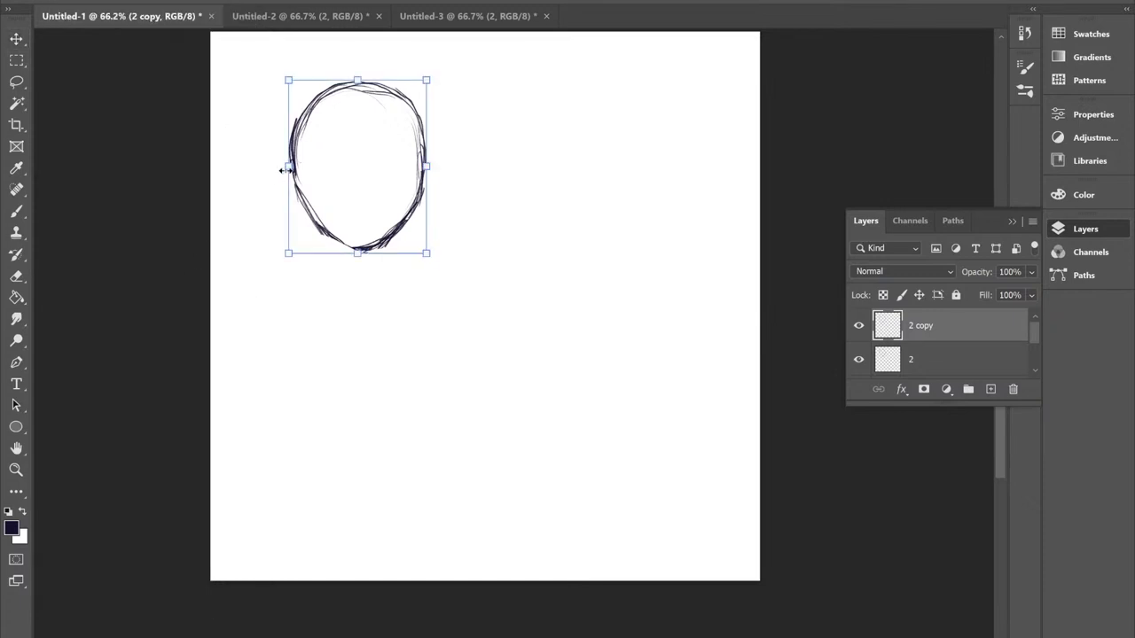
{"action": "left_click_drag", "start_coordinate": [300, 149], "coordinate": [468, 139]}
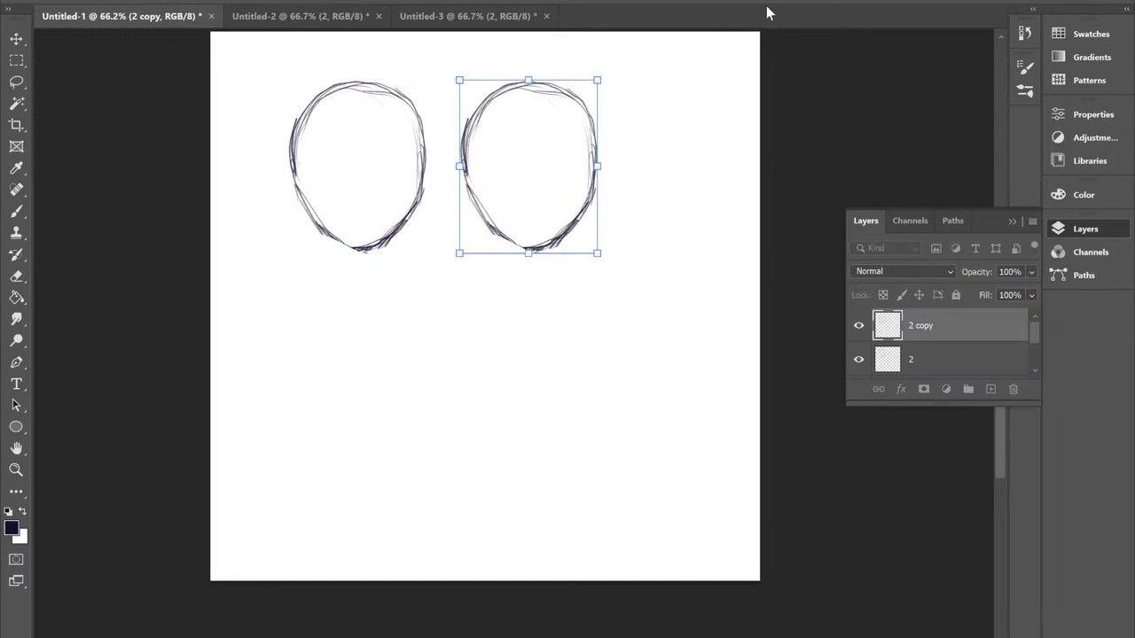
{"action": "key", "text": "Return"}
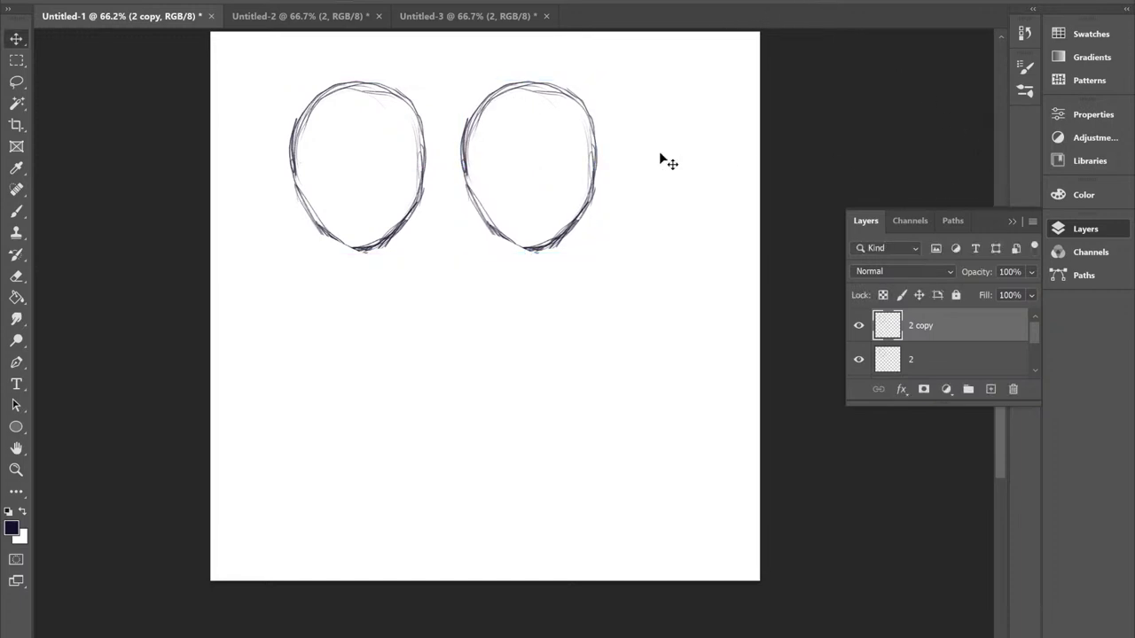
Duplicate the "2 copy" layer as "2 copy 2" and place its head outline centred below the other two.
{"action": "right_click", "coordinate": [946, 328]}
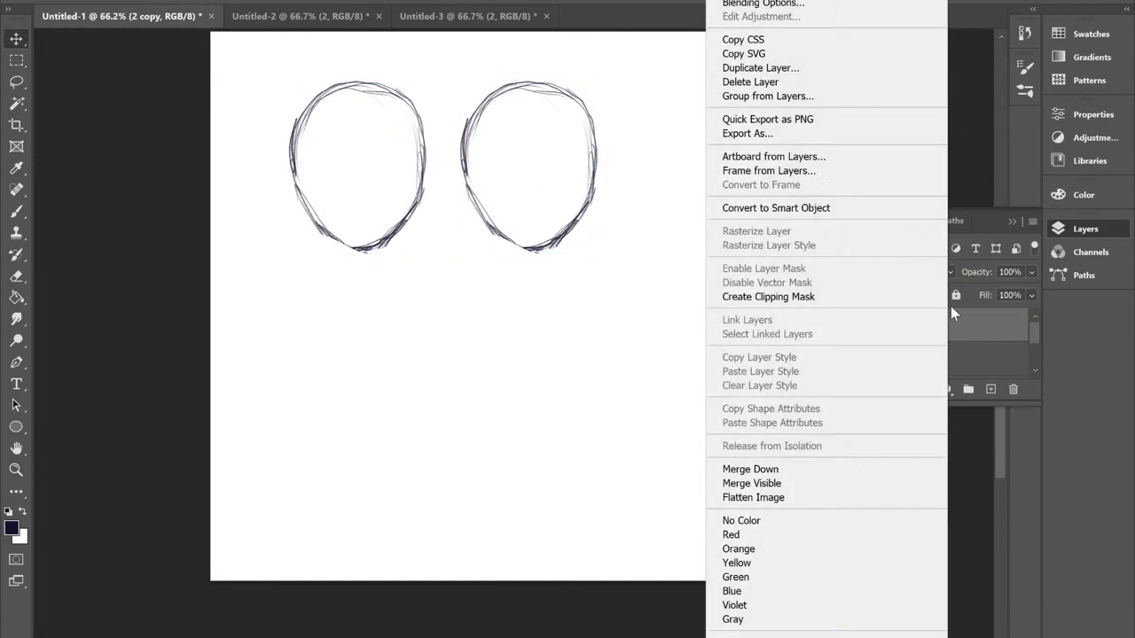
{"action": "left_click", "coordinate": [807, 69]}
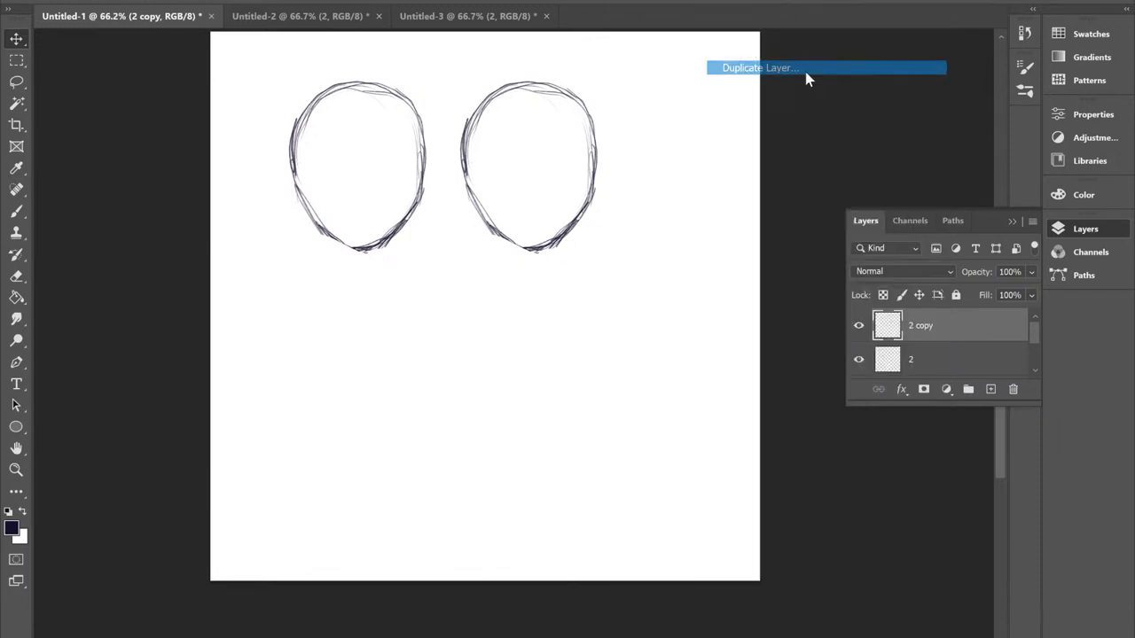
{"action": "left_click", "coordinate": [713, 156]}
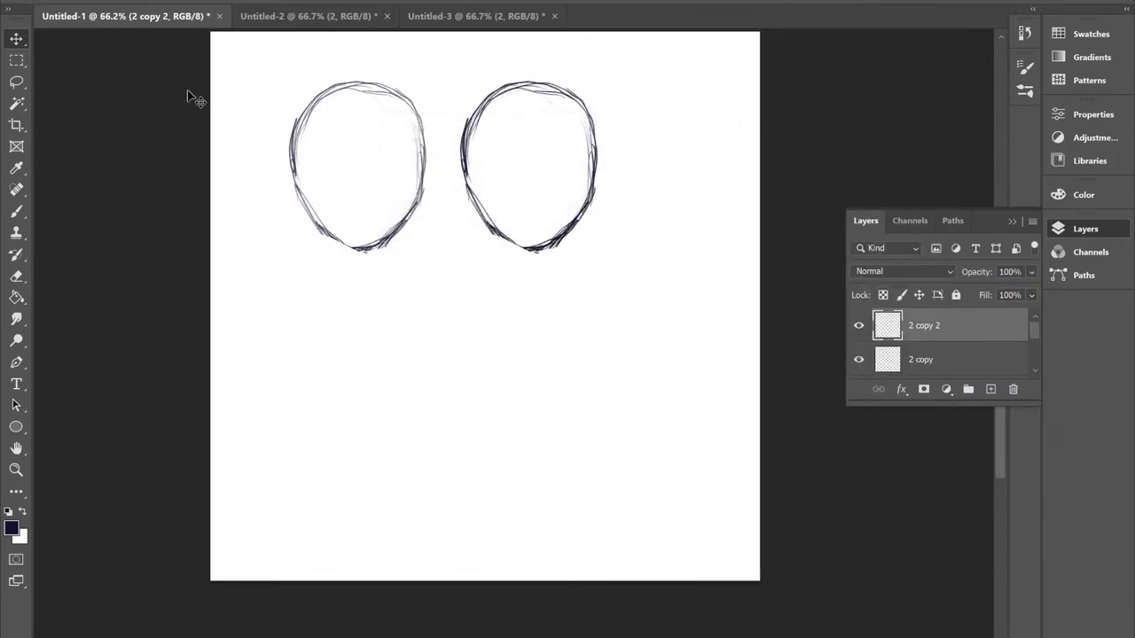
{"action": "left_click", "coordinate": [60, 1]}
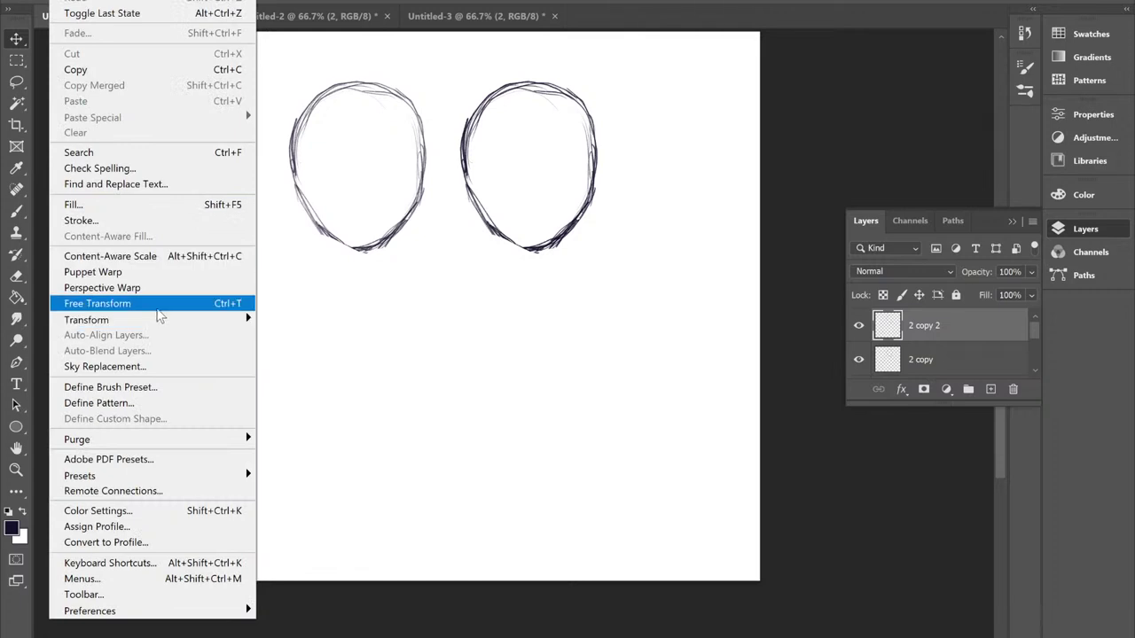
{"action": "left_click", "coordinate": [90, 304]}
{"action": "left_click_drag", "start_coordinate": [564, 236], "coordinate": [449, 444]}
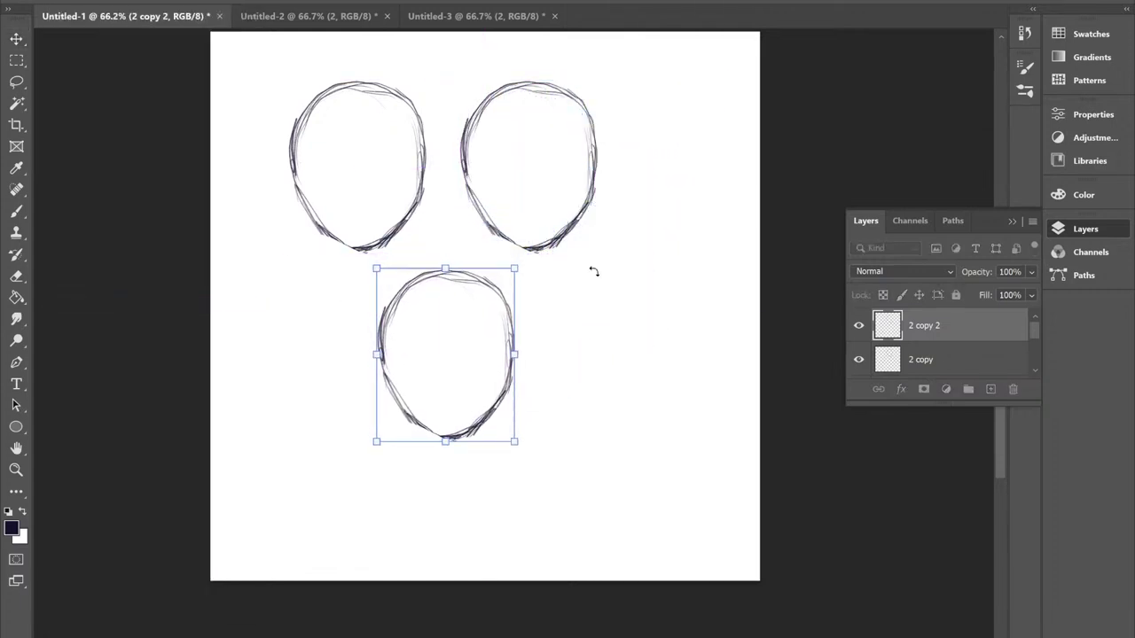
{"action": "key", "text": "Return"}
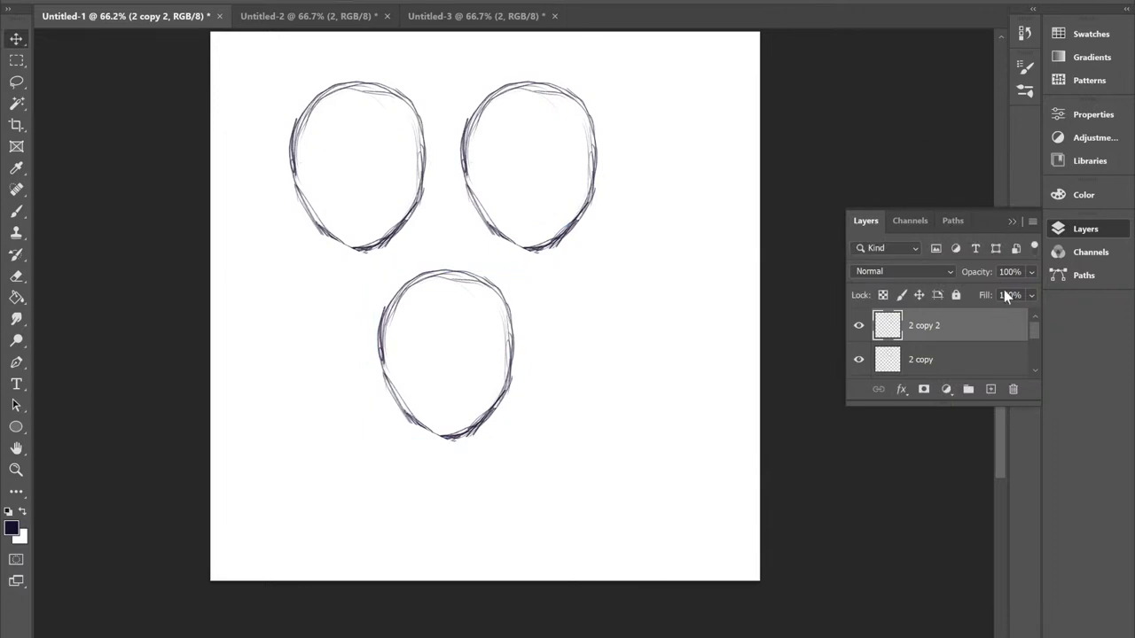
{"action": "left_click", "coordinate": [1012, 222]}
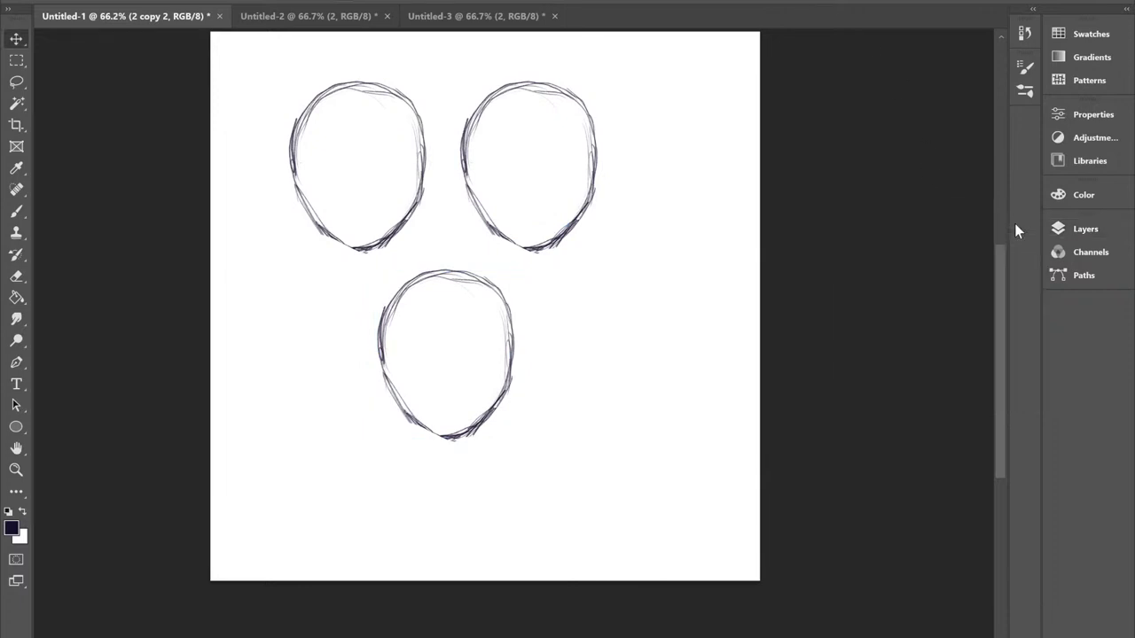
Sketch a horizontal eye line and a vertical centre line across the upper-left head with the Brush.
{"action": "left_click", "coordinate": [18, 211]}
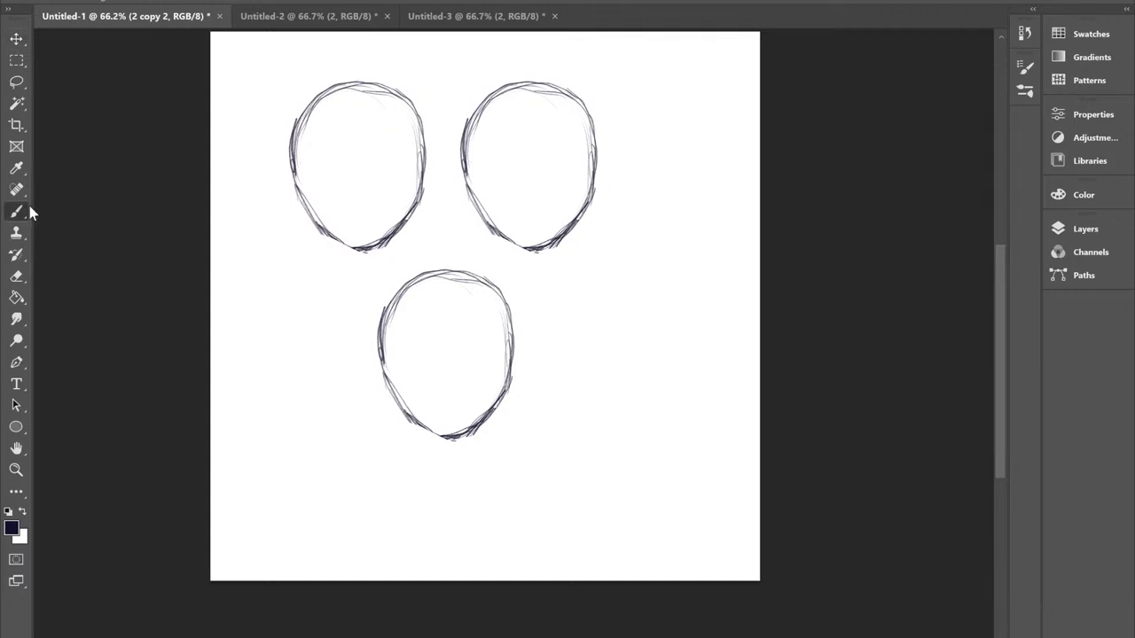
{"action": "scroll", "coordinate": [274, 57], "scroll_direction": "up", "scroll_amount": 5}
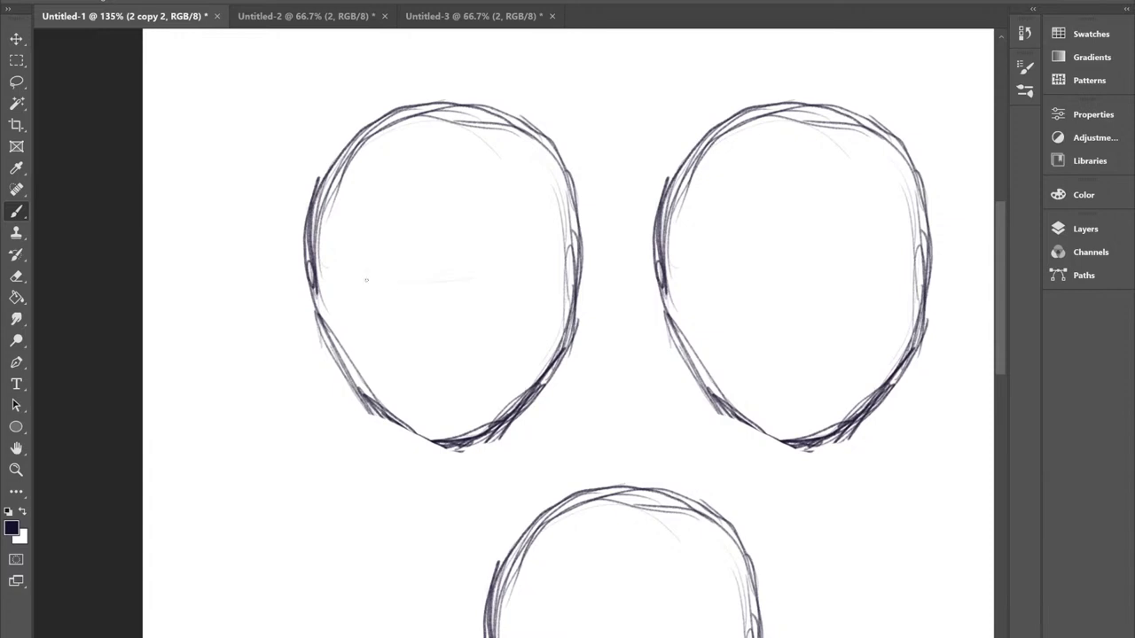
{"action": "mouse_move", "coordinate": [613, 274]}
{"action": "left_mouse_down"}
{"action": "mouse_move", "coordinate": [244, 281]}
{"action": "mouse_move", "coordinate": [657, 291]}
{"action": "left_mouse_up"}
{"action": "mouse_move", "coordinate": [452, 154]}
{"action": "left_mouse_down"}
{"action": "mouse_move", "coordinate": [456, 246]}
{"action": "mouse_move", "coordinate": [446, 62]}
{"action": "mouse_move", "coordinate": [445, 523]}
{"action": "left_mouse_up"}
{"action": "left_click_drag", "start_coordinate": [459, 264], "coordinate": [458, 65]}
{"action": "left_click_drag", "start_coordinate": [453, 176], "coordinate": [469, 497]}
{"action": "left_click_drag", "start_coordinate": [451, 238], "coordinate": [463, 527]}
{"action": "left_click_drag", "start_coordinate": [457, 379], "coordinate": [449, 153]}
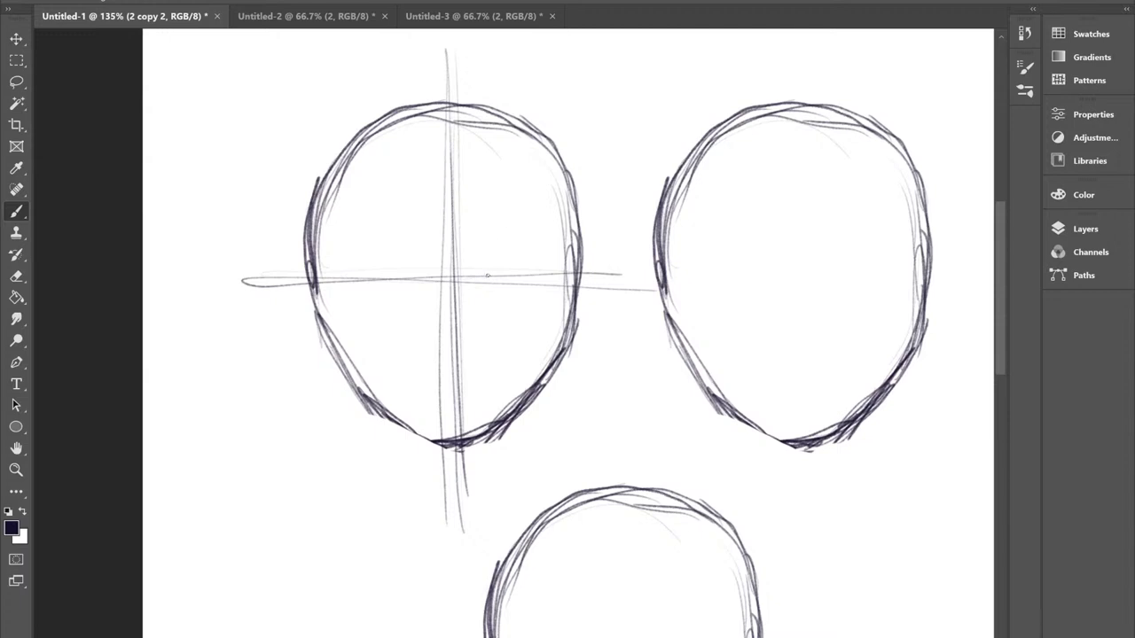
Draw two almond-shaped eyes with eyelid creases along the eye line of the upper-left head.
{"action": "mouse_move", "coordinate": [419, 274]}
{"action": "left_mouse_down"}
{"action": "mouse_move", "coordinate": [573, 275]}
{"action": "mouse_move", "coordinate": [570, 294]}
{"action": "left_mouse_up"}
{"action": "mouse_move", "coordinate": [570, 234]}
{"action": "left_mouse_down"}
{"action": "mouse_move", "coordinate": [569, 307]}
{"action": "mouse_move", "coordinate": [485, 285]}
{"action": "left_mouse_up"}
{"action": "mouse_move", "coordinate": [414, 274]}
{"action": "left_mouse_down"}
{"action": "mouse_move", "coordinate": [380, 262]}
{"action": "mouse_move", "coordinate": [361, 273]}
{"action": "mouse_move", "coordinate": [386, 289]}
{"action": "mouse_move", "coordinate": [359, 281]}
{"action": "mouse_move", "coordinate": [392, 262]}
{"action": "mouse_move", "coordinate": [371, 262]}
{"action": "left_mouse_up"}
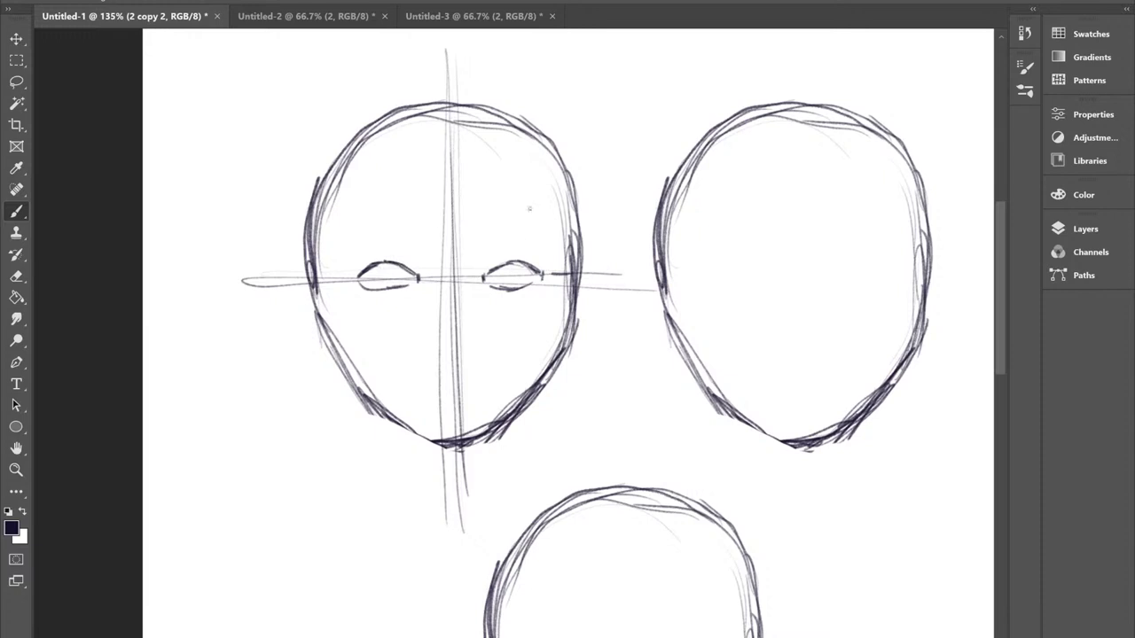
{"action": "mouse_move", "coordinate": [509, 265]}
{"action": "left_mouse_down"}
{"action": "mouse_move", "coordinate": [488, 276]}
{"action": "mouse_move", "coordinate": [507, 246]}
{"action": "mouse_move", "coordinate": [532, 256]}
{"action": "left_mouse_up"}
{"action": "mouse_move", "coordinate": [419, 263]}
{"action": "left_mouse_down"}
{"action": "mouse_move", "coordinate": [405, 251]}
{"action": "mouse_move", "coordinate": [359, 258]}
{"action": "left_mouse_up"}
{"action": "left_click_drag", "start_coordinate": [363, 274], "coordinate": [357, 287]}
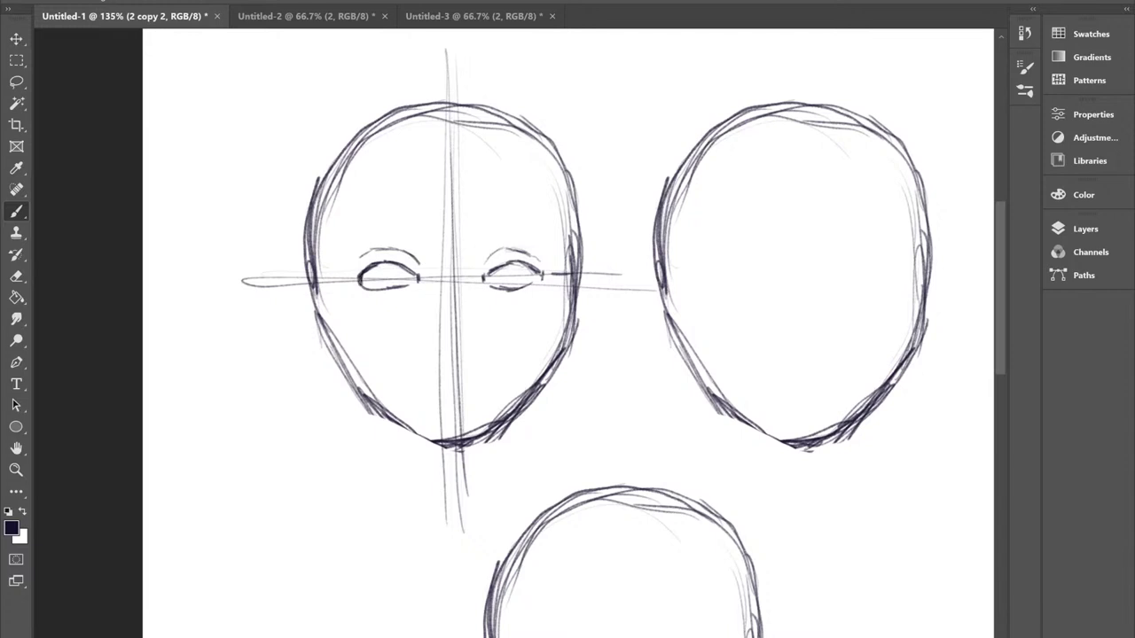
Add round irises to the upper-left head's eyes and sketch block-ended eyebrows above them.
{"action": "mouse_move", "coordinate": [514, 263]}
{"action": "left_mouse_down"}
{"action": "mouse_move", "coordinate": [498, 271]}
{"action": "mouse_move", "coordinate": [516, 288]}
{"action": "mouse_move", "coordinate": [502, 290]}
{"action": "mouse_move", "coordinate": [523, 286]}
{"action": "mouse_move", "coordinate": [500, 287]}
{"action": "mouse_move", "coordinate": [519, 286]}
{"action": "left_mouse_up"}
{"action": "mouse_move", "coordinate": [401, 268]}
{"action": "left_mouse_down"}
{"action": "mouse_move", "coordinate": [379, 285]}
{"action": "mouse_move", "coordinate": [399, 287]}
{"action": "left_mouse_up"}
{"action": "mouse_move", "coordinate": [416, 227]}
{"action": "left_mouse_down"}
{"action": "mouse_move", "coordinate": [372, 223]}
{"action": "mouse_move", "coordinate": [340, 238]}
{"action": "left_mouse_up"}
{"action": "mouse_move", "coordinate": [389, 210]}
{"action": "left_mouse_down"}
{"action": "mouse_move", "coordinate": [471, 223]}
{"action": "mouse_move", "coordinate": [510, 214]}
{"action": "mouse_move", "coordinate": [475, 211]}
{"action": "mouse_move", "coordinate": [508, 203]}
{"action": "mouse_move", "coordinate": [557, 222]}
{"action": "mouse_move", "coordinate": [511, 214]}
{"action": "left_mouse_up"}
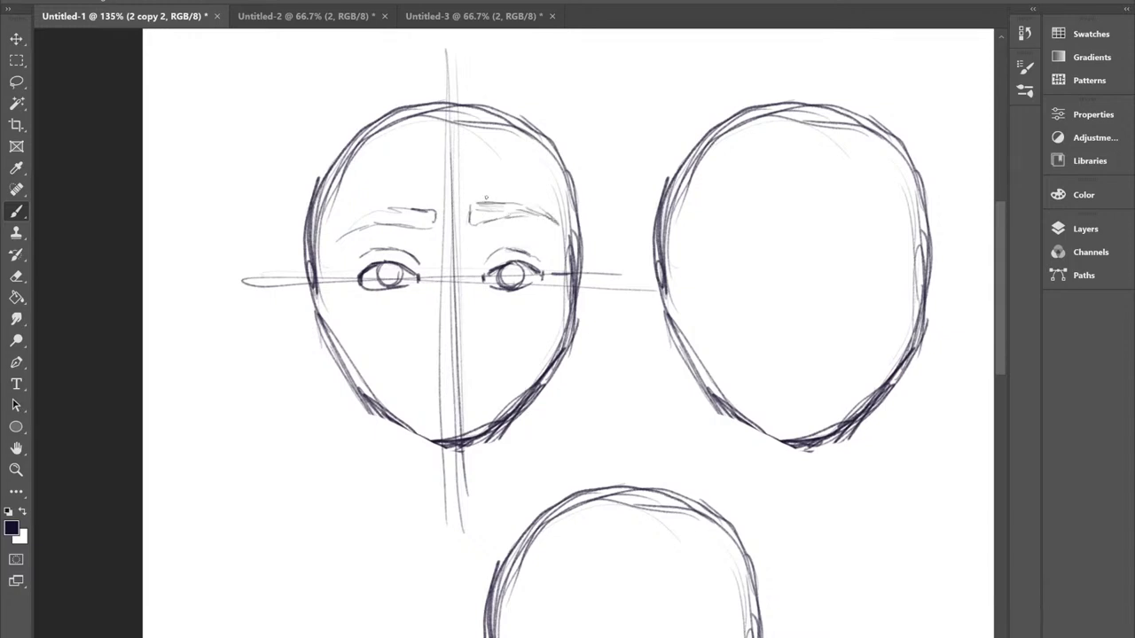
{"action": "mouse_move", "coordinate": [537, 217]}
{"action": "left_mouse_down"}
{"action": "mouse_move", "coordinate": [562, 234]}
{"action": "mouse_move", "coordinate": [519, 205]}
{"action": "mouse_move", "coordinate": [433, 225]}
{"action": "mouse_move", "coordinate": [470, 225]}
{"action": "mouse_move", "coordinate": [476, 202]}
{"action": "left_mouse_up"}
{"action": "left_click_drag", "start_coordinate": [472, 211], "coordinate": [509, 202]}
Sketch a separate realistic eye with a tear-duct corner and crease beside the upper-left head.
{"action": "mouse_move", "coordinate": [277, 320]}
{"action": "left_mouse_down"}
{"action": "mouse_move", "coordinate": [241, 311]}
{"action": "mouse_move", "coordinate": [223, 335]}
{"action": "mouse_move", "coordinate": [276, 338]}
{"action": "mouse_move", "coordinate": [234, 325]}
{"action": "mouse_move", "coordinate": [258, 338]}
{"action": "mouse_move", "coordinate": [237, 326]}
{"action": "mouse_move", "coordinate": [288, 322]}
{"action": "mouse_move", "coordinate": [295, 337]}
{"action": "mouse_move", "coordinate": [280, 317]}
{"action": "mouse_move", "coordinate": [251, 327]}
{"action": "mouse_move", "coordinate": [245, 297]}
{"action": "mouse_move", "coordinate": [280, 303]}
{"action": "mouse_move", "coordinate": [232, 319]}
{"action": "left_mouse_up"}
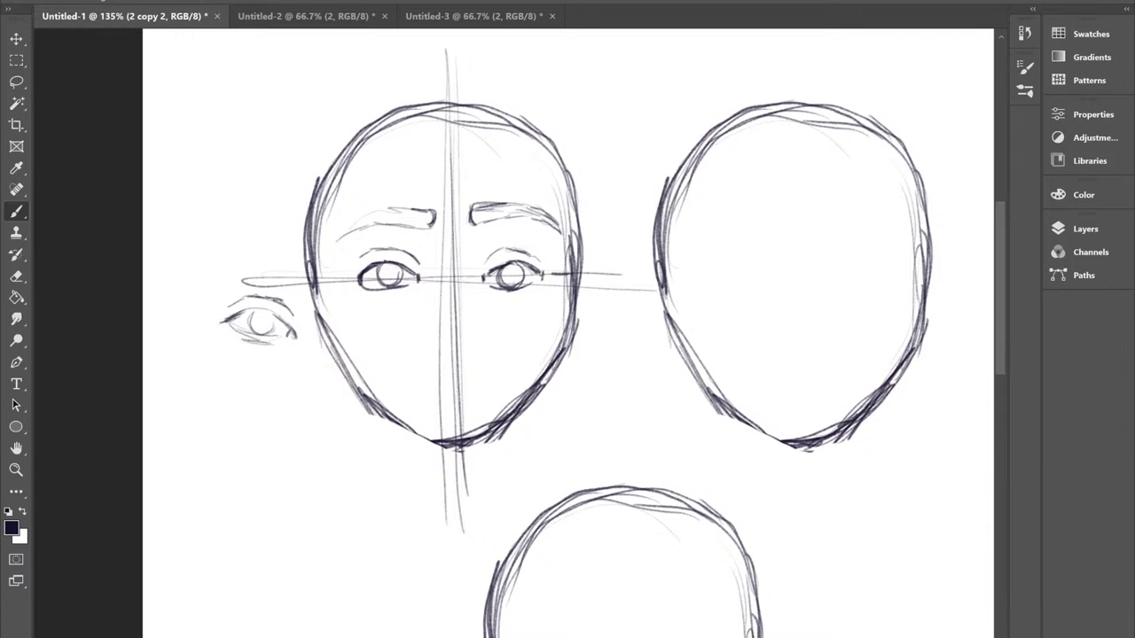
{"action": "mouse_move", "coordinate": [234, 317]}
{"action": "left_mouse_down"}
{"action": "mouse_move", "coordinate": [261, 306]}
{"action": "mouse_move", "coordinate": [227, 318]}
{"action": "left_mouse_up"}
{"action": "left_click_drag", "start_coordinate": [228, 314], "coordinate": [219, 320]}
Sketch a vertical centre line and a horizontal eye line across the upper-right head.
{"action": "scroll", "coordinate": [227, 258], "scroll_direction": "right", "scroll_amount": 6}
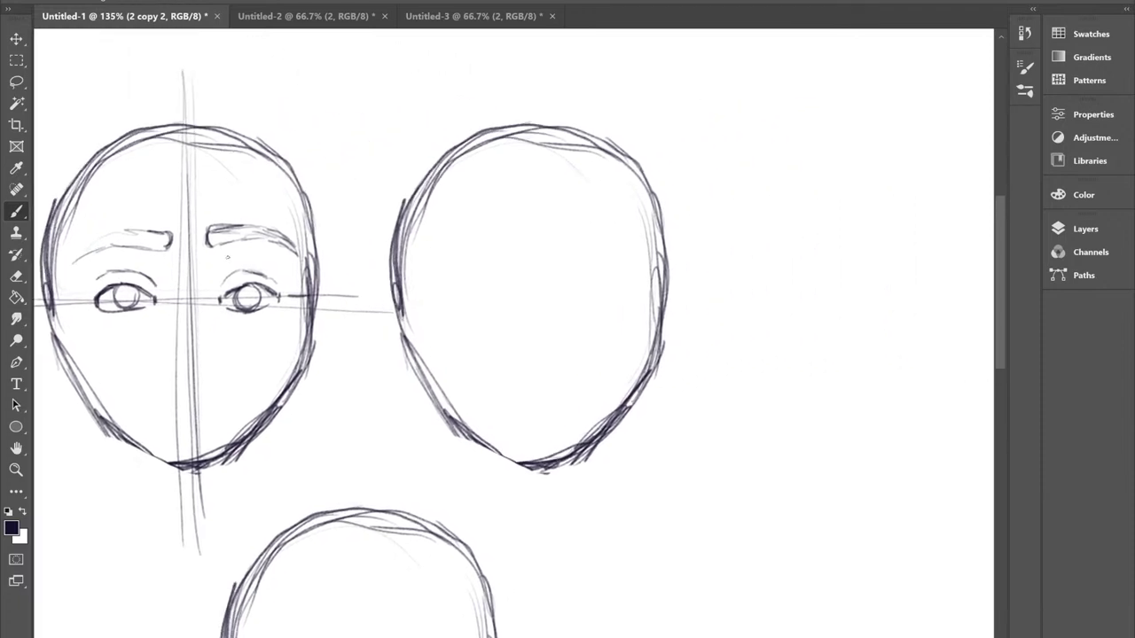
{"action": "mouse_move", "coordinate": [525, 73]}
{"action": "left_mouse_down"}
{"action": "mouse_move", "coordinate": [533, 177]}
{"action": "mouse_move", "coordinate": [539, 49]}
{"action": "mouse_move", "coordinate": [540, 504]}
{"action": "left_mouse_up"}
{"action": "left_click_drag", "start_coordinate": [533, 97], "coordinate": [542, 553]}
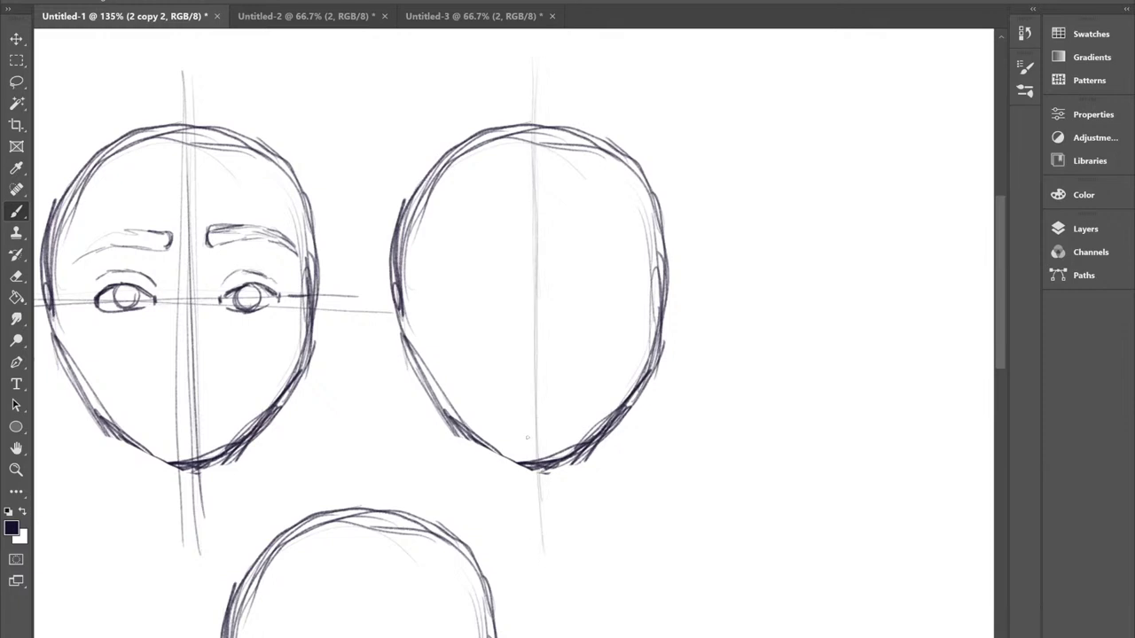
{"action": "left_click_drag", "start_coordinate": [408, 307], "coordinate": [777, 302]}
{"action": "left_click_drag", "start_coordinate": [604, 302], "coordinate": [791, 304]}
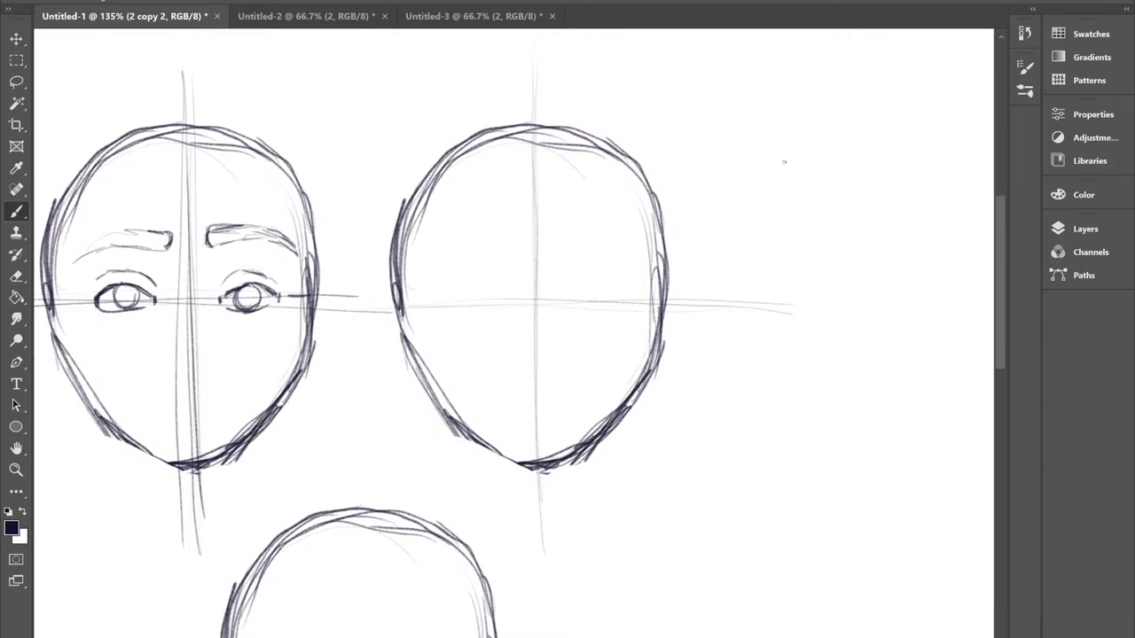
Sketch two example ovals, one upright and one narrow and tilted, with small inner ovals beside the upper-right head.
{"action": "mouse_move", "coordinate": [767, 219]}
{"action": "left_mouse_down"}
{"action": "mouse_move", "coordinate": [792, 118]}
{"action": "mouse_move", "coordinate": [761, 223]}
{"action": "mouse_move", "coordinate": [814, 171]}
{"action": "mouse_move", "coordinate": [748, 198]}
{"action": "mouse_move", "coordinate": [815, 167]}
{"action": "mouse_move", "coordinate": [758, 208]}
{"action": "mouse_move", "coordinate": [809, 138]}
{"action": "mouse_move", "coordinate": [768, 235]}
{"action": "mouse_move", "coordinate": [802, 130]}
{"action": "left_mouse_up"}
{"action": "mouse_move", "coordinate": [864, 242]}
{"action": "left_mouse_down"}
{"action": "mouse_move", "coordinate": [873, 149]}
{"action": "mouse_move", "coordinate": [878, 186]}
{"action": "mouse_move", "coordinate": [836, 154]}
{"action": "left_mouse_up"}
{"action": "mouse_move", "coordinate": [774, 180]}
{"action": "left_mouse_down"}
{"action": "mouse_move", "coordinate": [761, 186]}
{"action": "mouse_move", "coordinate": [773, 164]}
{"action": "left_mouse_up"}
{"action": "left_click_drag", "start_coordinate": [846, 211], "coordinate": [848, 181]}
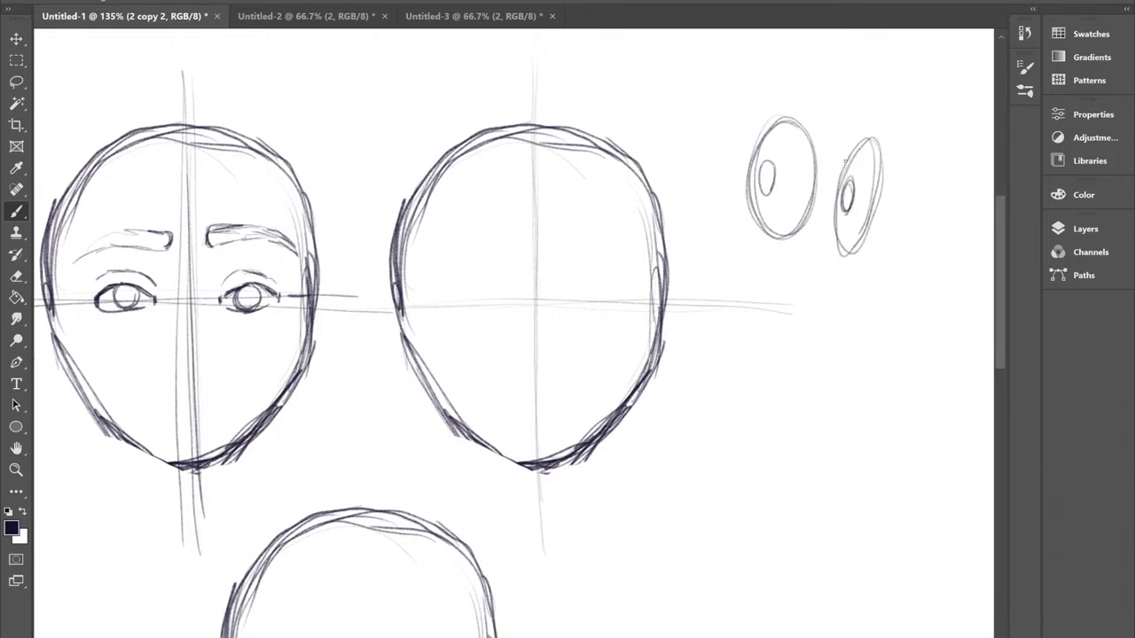
{"action": "mouse_move", "coordinate": [753, 156]}
{"action": "left_mouse_down"}
{"action": "mouse_move", "coordinate": [781, 119]}
{"action": "mouse_move", "coordinate": [816, 149]}
{"action": "mouse_move", "coordinate": [812, 198]}
{"action": "mouse_move", "coordinate": [856, 145]}
{"action": "left_mouse_up"}
{"action": "mouse_move", "coordinate": [838, 189]}
{"action": "left_mouse_down"}
{"action": "mouse_move", "coordinate": [870, 144]}
{"action": "mouse_move", "coordinate": [882, 190]}
{"action": "left_mouse_up"}
{"action": "mouse_move", "coordinate": [877, 144]}
{"action": "left_mouse_down"}
{"action": "mouse_move", "coordinate": [876, 211]}
{"action": "mouse_move", "coordinate": [844, 258]}
{"action": "left_mouse_up"}
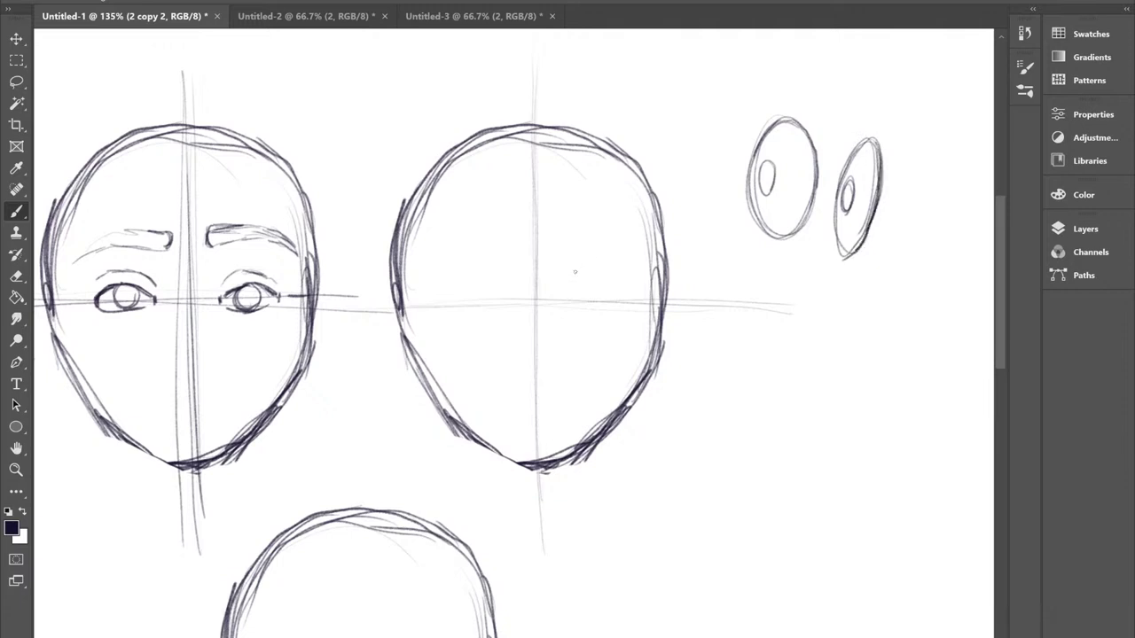
Draw curved upper lids and V-shaped lower lids for both eyes on the upper-right head.
{"action": "mouse_move", "coordinate": [612, 257]}
{"action": "left_mouse_down"}
{"action": "mouse_move", "coordinate": [573, 269]}
{"action": "mouse_move", "coordinate": [635, 275]}
{"action": "mouse_move", "coordinate": [573, 269]}
{"action": "left_mouse_up"}
{"action": "mouse_move", "coordinate": [578, 327]}
{"action": "left_mouse_down"}
{"action": "mouse_move", "coordinate": [624, 326]}
{"action": "mouse_move", "coordinate": [604, 335]}
{"action": "mouse_move", "coordinate": [615, 333]}
{"action": "left_mouse_up"}
{"action": "mouse_move", "coordinate": [635, 277]}
{"action": "left_mouse_down"}
{"action": "mouse_move", "coordinate": [589, 259]}
{"action": "mouse_move", "coordinate": [570, 272]}
{"action": "left_mouse_up"}
{"action": "left_click_drag", "start_coordinate": [487, 263], "coordinate": [428, 264]}
{"action": "left_click_drag", "start_coordinate": [609, 337], "coordinate": [624, 326]}
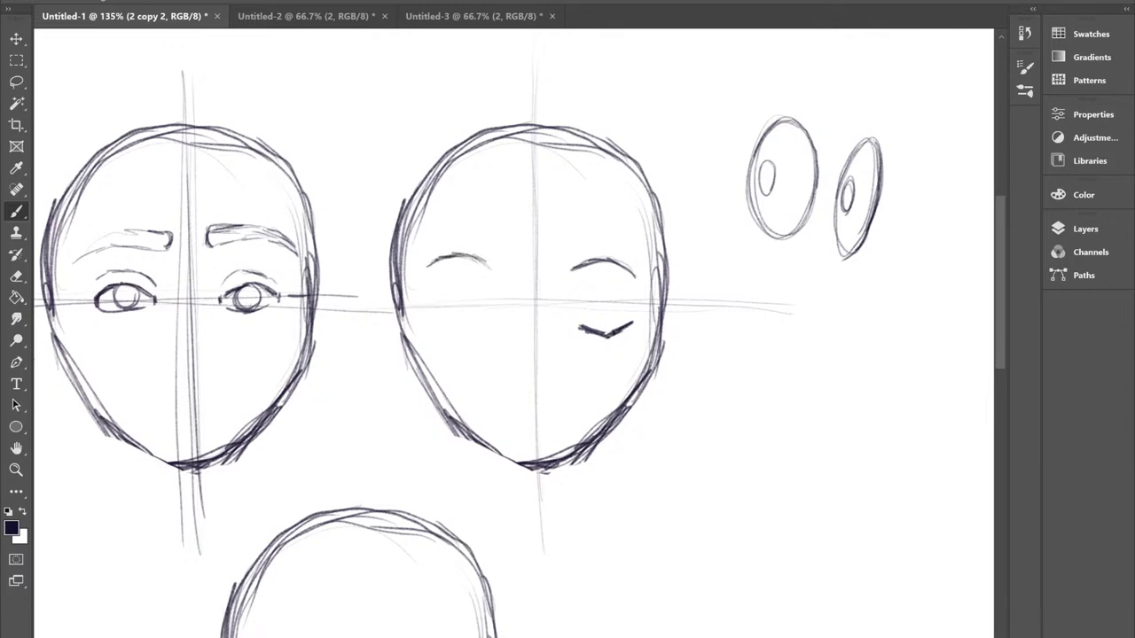
{"action": "mouse_move", "coordinate": [484, 324]}
{"action": "left_mouse_down"}
{"action": "mouse_move", "coordinate": [464, 334]}
{"action": "mouse_move", "coordinate": [446, 325]}
{"action": "mouse_move", "coordinate": [477, 331]}
{"action": "mouse_move", "coordinate": [466, 344]}
{"action": "left_mouse_up"}
{"action": "left_click_drag", "start_coordinate": [474, 335], "coordinate": [435, 323]}
{"action": "mouse_move", "coordinate": [431, 268]}
{"action": "left_mouse_down"}
{"action": "mouse_move", "coordinate": [463, 253]}
{"action": "mouse_move", "coordinate": [499, 276]}
{"action": "mouse_move", "coordinate": [472, 255]}
{"action": "mouse_move", "coordinate": [426, 262]}
{"action": "left_mouse_up"}
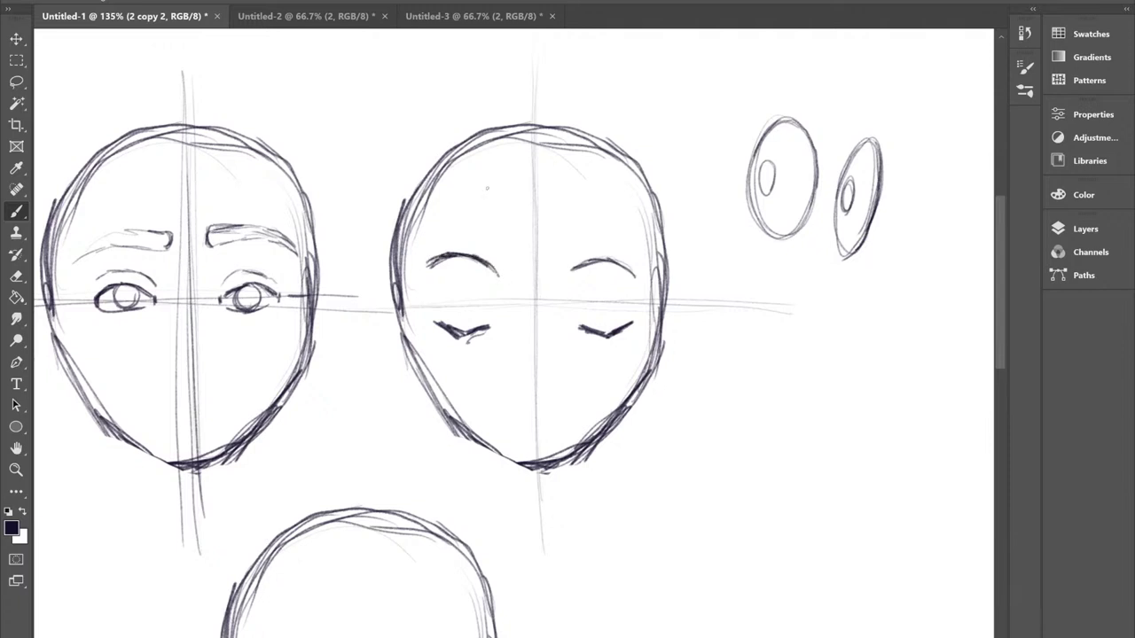
{"action": "mouse_move", "coordinate": [566, 271]}
{"action": "left_mouse_down"}
{"action": "mouse_move", "coordinate": [625, 264]}
{"action": "mouse_move", "coordinate": [643, 289]}
{"action": "mouse_move", "coordinate": [560, 271]}
{"action": "left_mouse_up"}
{"action": "mouse_move", "coordinate": [486, 281]}
{"action": "left_mouse_down"}
{"action": "mouse_move", "coordinate": [453, 281]}
{"action": "mouse_move", "coordinate": [475, 267]}
{"action": "mouse_move", "coordinate": [471, 321]}
{"action": "mouse_move", "coordinate": [493, 276]}
{"action": "left_mouse_up"}
Draw tall oval irises between the lids and a small circle between the eyes on the upper-right head.
{"action": "mouse_move", "coordinate": [581, 318]}
{"action": "left_mouse_down"}
{"action": "mouse_move", "coordinate": [610, 293]}
{"action": "mouse_move", "coordinate": [578, 302]}
{"action": "mouse_move", "coordinate": [608, 283]}
{"action": "mouse_move", "coordinate": [607, 312]}
{"action": "mouse_move", "coordinate": [599, 275]}
{"action": "mouse_move", "coordinate": [612, 286]}
{"action": "mouse_move", "coordinate": [574, 277]}
{"action": "mouse_move", "coordinate": [578, 323]}
{"action": "mouse_move", "coordinate": [608, 286]}
{"action": "mouse_move", "coordinate": [585, 296]}
{"action": "left_mouse_up"}
{"action": "mouse_move", "coordinate": [488, 320]}
{"action": "left_mouse_down"}
{"action": "mouse_move", "coordinate": [458, 302]}
{"action": "mouse_move", "coordinate": [489, 323]}
{"action": "left_mouse_up"}
{"action": "left_click_drag", "start_coordinate": [470, 271], "coordinate": [462, 324]}
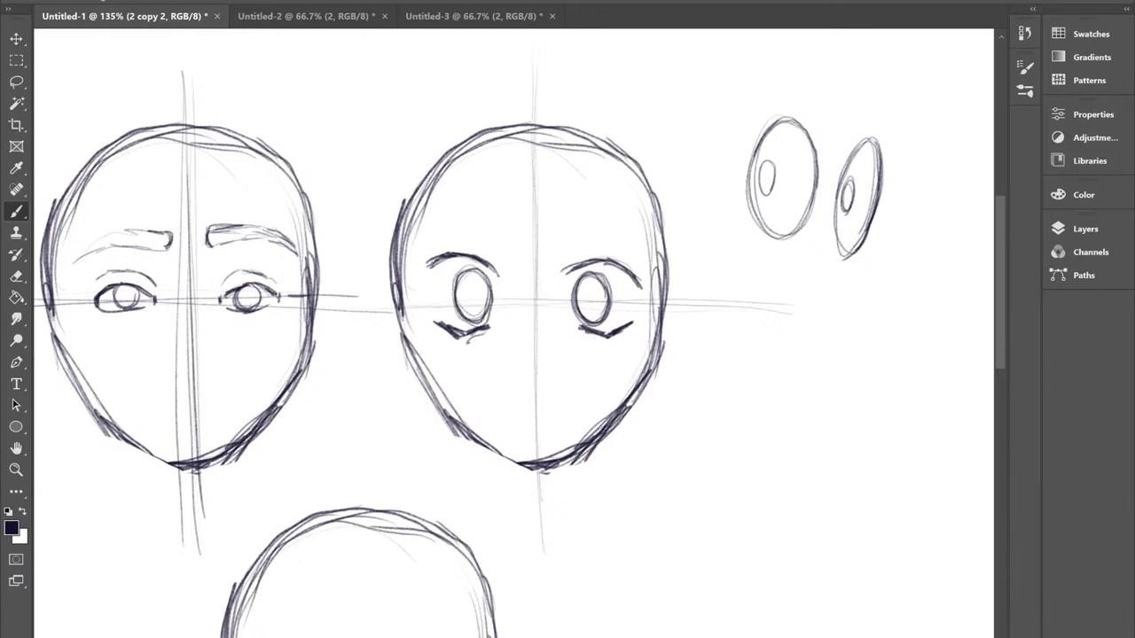
{"action": "mouse_move", "coordinate": [489, 278]}
{"action": "left_mouse_down"}
{"action": "mouse_move", "coordinate": [482, 324]}
{"action": "mouse_move", "coordinate": [461, 266]}
{"action": "mouse_move", "coordinate": [454, 292]}
{"action": "left_mouse_up"}
{"action": "mouse_move", "coordinate": [579, 324]}
{"action": "left_mouse_down"}
{"action": "mouse_move", "coordinate": [571, 285]}
{"action": "mouse_move", "coordinate": [535, 306]}
{"action": "left_mouse_up"}
Reinforce the upper and lower eyelid strokes on the upper-right head.
{"action": "left_click_drag", "start_coordinate": [590, 262], "coordinate": [567, 267]}
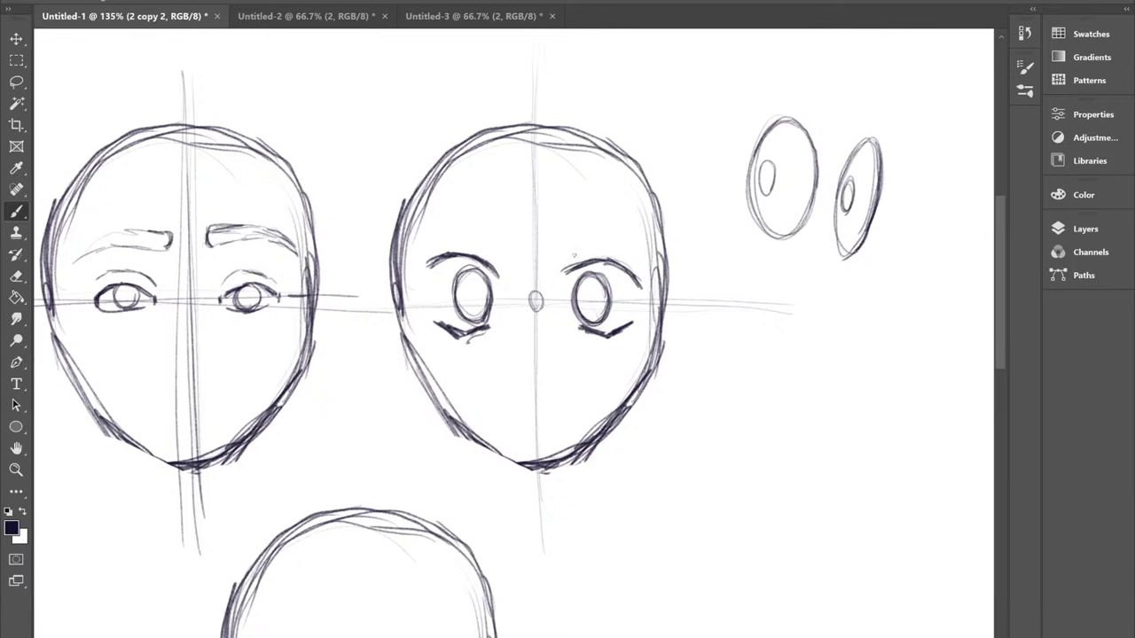
{"action": "left_click_drag", "start_coordinate": [574, 256], "coordinate": [565, 252]}
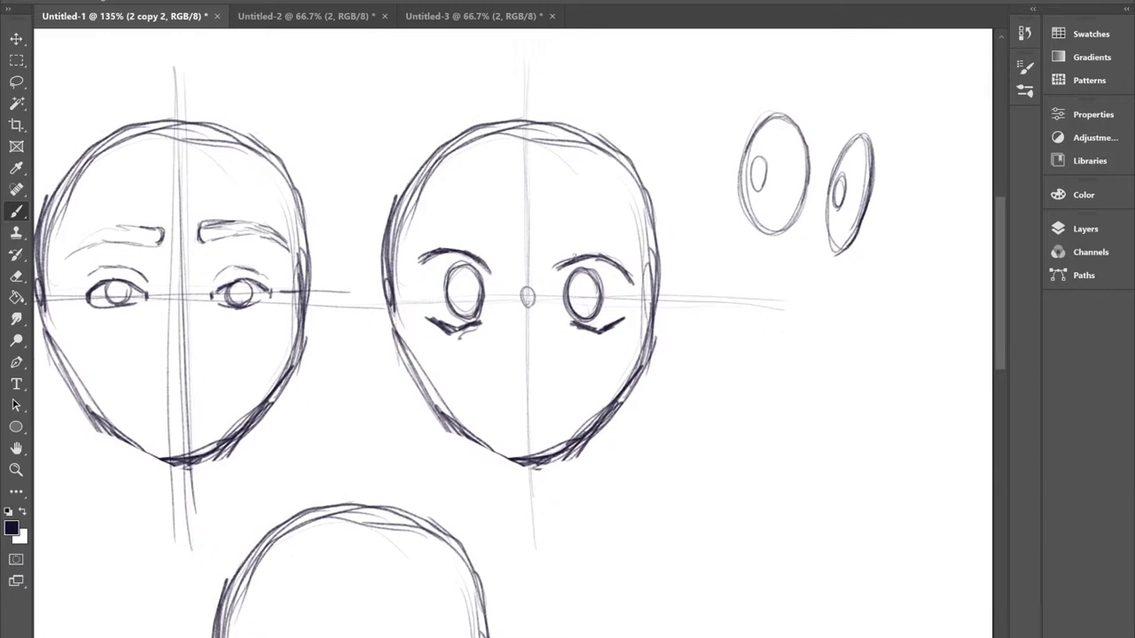
{"action": "mouse_move", "coordinate": [475, 325]}
{"action": "left_mouse_down"}
{"action": "mouse_move", "coordinate": [448, 330]}
{"action": "mouse_move", "coordinate": [476, 324]}
{"action": "left_mouse_up"}
{"action": "left_click_drag", "start_coordinate": [580, 328], "coordinate": [568, 320]}
Sketch a horizontal eye line and a vertical centre line across the lower head.
{"action": "scroll", "coordinate": [622, 265], "scroll_direction": "down", "scroll_amount": 5}
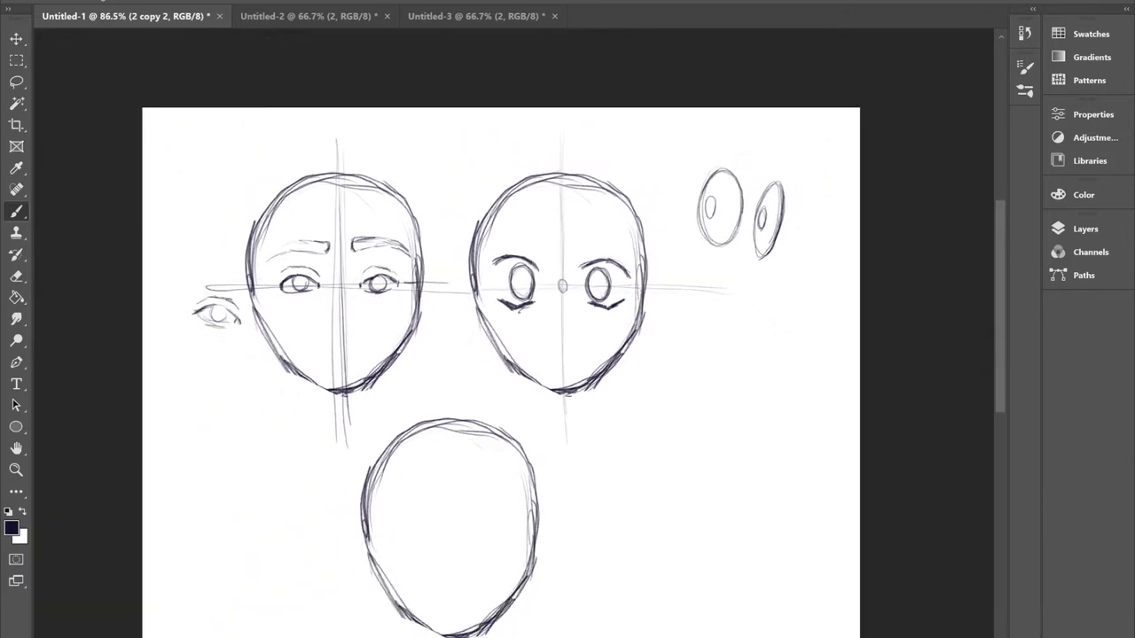
{"action": "scroll", "coordinate": [567, 354], "scroll_direction": "up", "scroll_amount": 3}
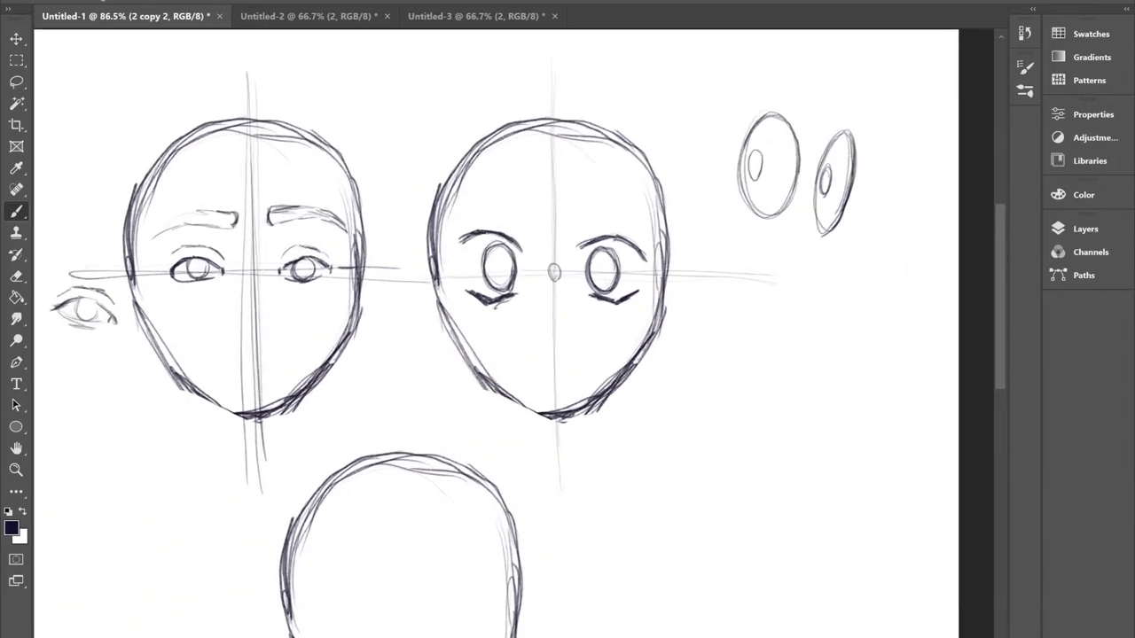
{"action": "scroll", "coordinate": [501, 496], "scroll_direction": "up", "scroll_amount": 3}
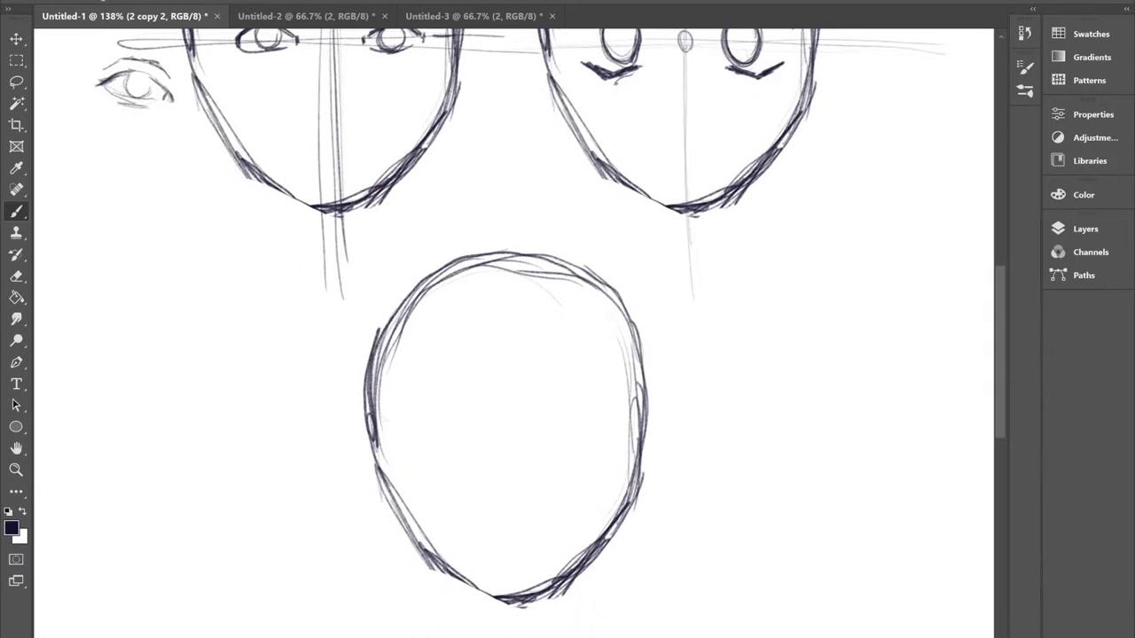
{"action": "mouse_move", "coordinate": [381, 396]}
{"action": "left_mouse_down"}
{"action": "mouse_move", "coordinate": [690, 409]}
{"action": "mouse_move", "coordinate": [215, 406]}
{"action": "mouse_move", "coordinate": [714, 408]}
{"action": "left_mouse_up"}
{"action": "left_click_drag", "start_coordinate": [488, 133], "coordinate": [507, 603]}
{"action": "left_click_drag", "start_coordinate": [477, 185], "coordinate": [478, 265]}
{"action": "left_click_drag", "start_coordinate": [479, 91], "coordinate": [482, 205]}
{"action": "mouse_move", "coordinate": [479, 206]}
{"action": "left_mouse_down"}
{"action": "mouse_move", "coordinate": [498, 621]}
{"action": "mouse_move", "coordinate": [488, 490]}
{"action": "left_mouse_up"}
{"action": "left_click_drag", "start_coordinate": [484, 326], "coordinate": [500, 633]}
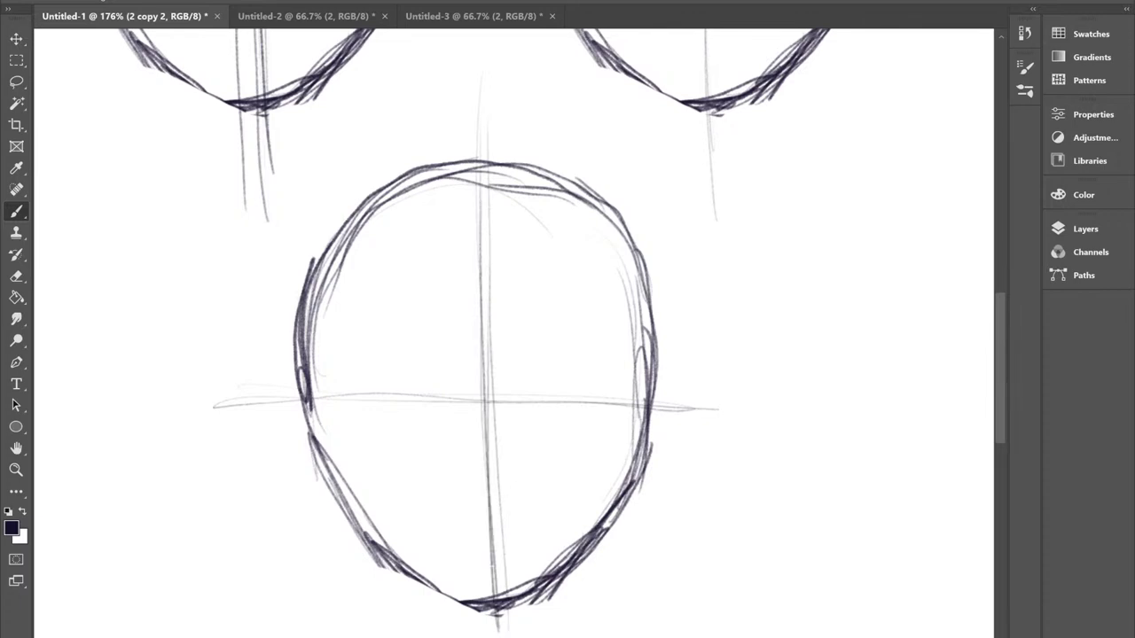
Mark the inner eye corners with dots on the lower head's eye line and draw large upper-lid arcs from them.
{"action": "left_click", "coordinate": [529, 402]}
{"action": "left_click", "coordinate": [527, 401]}
{"action": "left_click", "coordinate": [438, 403]}
{"action": "mouse_move", "coordinate": [526, 403]}
{"action": "left_mouse_down"}
{"action": "mouse_move", "coordinate": [540, 341]}
{"action": "mouse_move", "coordinate": [535, 398]}
{"action": "mouse_move", "coordinate": [571, 310]}
{"action": "mouse_move", "coordinate": [612, 308]}
{"action": "left_mouse_up"}
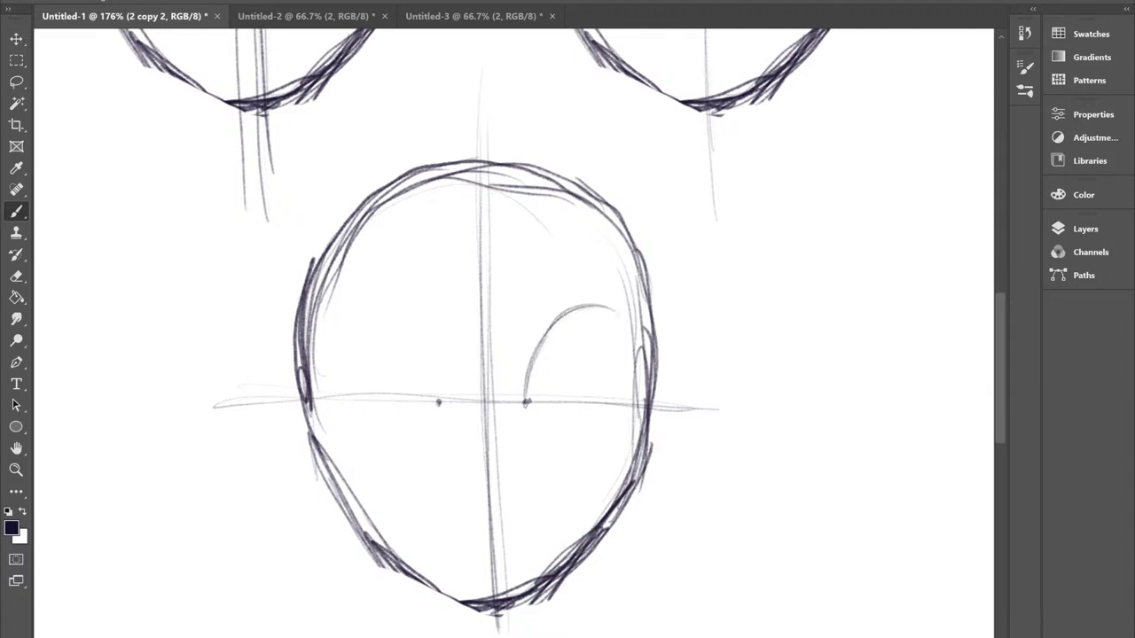
{"action": "mouse_move", "coordinate": [438, 394]}
{"action": "left_mouse_down"}
{"action": "mouse_move", "coordinate": [418, 340]}
{"action": "mouse_move", "coordinate": [434, 375]}
{"action": "mouse_move", "coordinate": [376, 288]}
{"action": "left_mouse_up"}
{"action": "left_click_drag", "start_coordinate": [424, 354], "coordinate": [359, 289]}
{"action": "left_click_drag", "start_coordinate": [440, 391], "coordinate": [424, 342]}
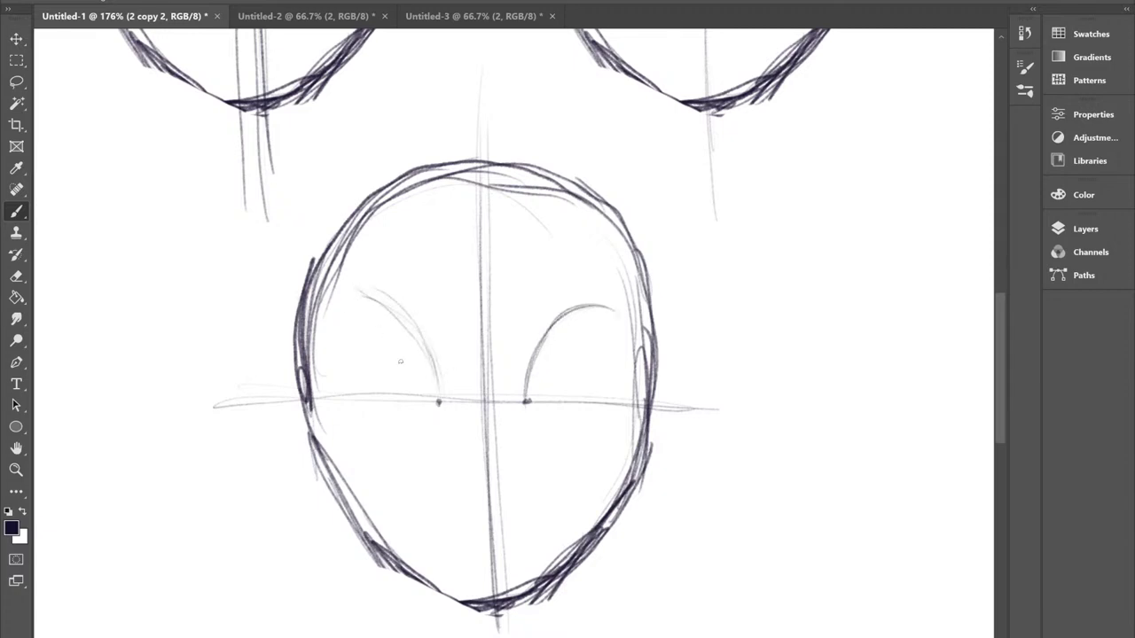
{"action": "mouse_move", "coordinate": [437, 401]}
{"action": "left_mouse_down"}
{"action": "mouse_move", "coordinate": [401, 308]}
{"action": "mouse_move", "coordinate": [383, 299]}
{"action": "left_mouse_up"}
{"action": "mouse_move", "coordinate": [427, 355]}
{"action": "left_mouse_down"}
{"action": "mouse_move", "coordinate": [390, 306]}
{"action": "mouse_move", "coordinate": [342, 291]}
{"action": "left_mouse_up"}
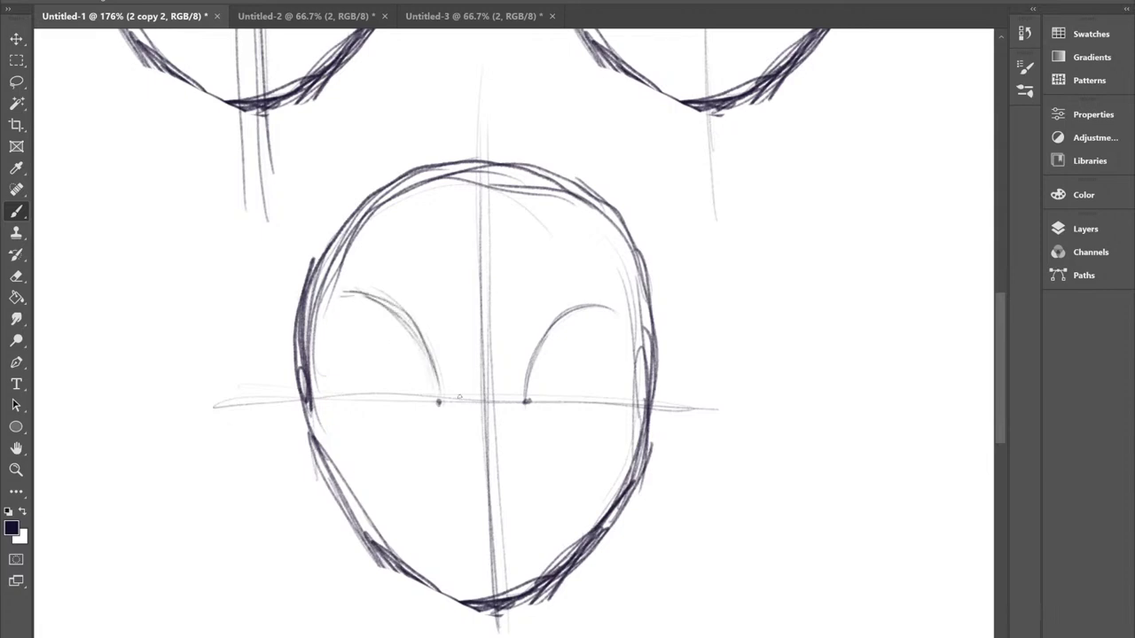
Draw and darken V-shaped lower lids beneath both eyes of the lower head.
{"action": "mouse_move", "coordinate": [436, 408]}
{"action": "left_mouse_down"}
{"action": "mouse_move", "coordinate": [388, 430]}
{"action": "mouse_move", "coordinate": [355, 416]}
{"action": "mouse_move", "coordinate": [398, 437]}
{"action": "mouse_move", "coordinate": [426, 415]}
{"action": "mouse_move", "coordinate": [385, 433]}
{"action": "mouse_move", "coordinate": [434, 406]}
{"action": "mouse_move", "coordinate": [393, 427]}
{"action": "left_mouse_up"}
{"action": "left_click_drag", "start_coordinate": [529, 405], "coordinate": [576, 432]}
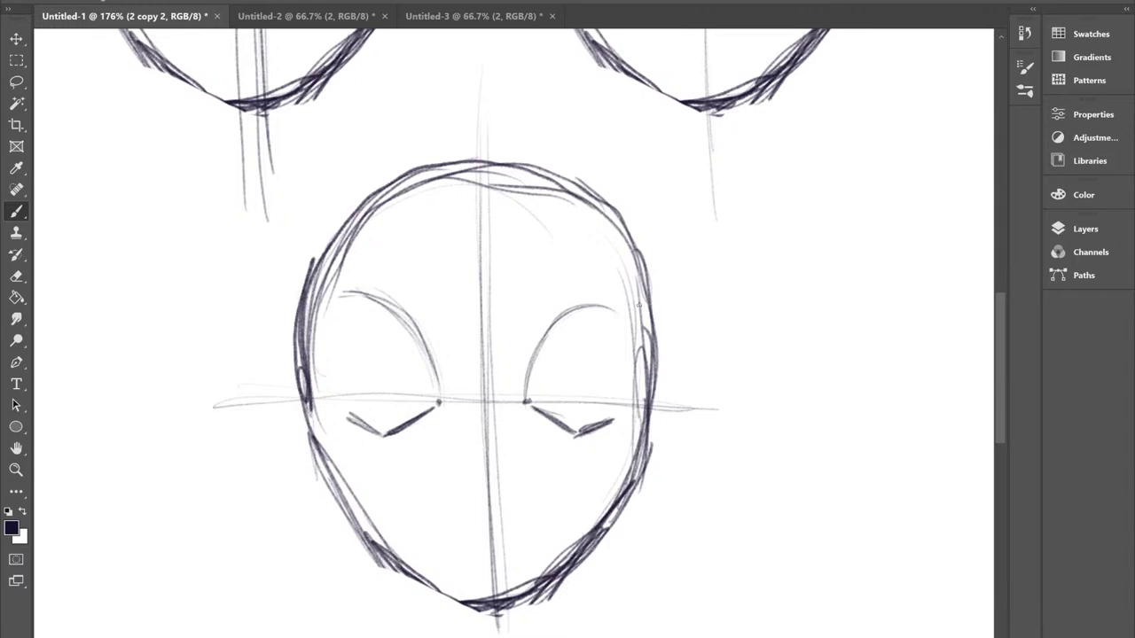
{"action": "left_click_drag", "start_coordinate": [593, 426], "coordinate": [577, 434]}
{"action": "left_click_drag", "start_coordinate": [390, 437], "coordinate": [341, 408]}
{"action": "mouse_move", "coordinate": [535, 409]}
{"action": "left_mouse_down"}
{"action": "mouse_move", "coordinate": [567, 433]}
{"action": "mouse_move", "coordinate": [592, 429]}
{"action": "left_mouse_up"}
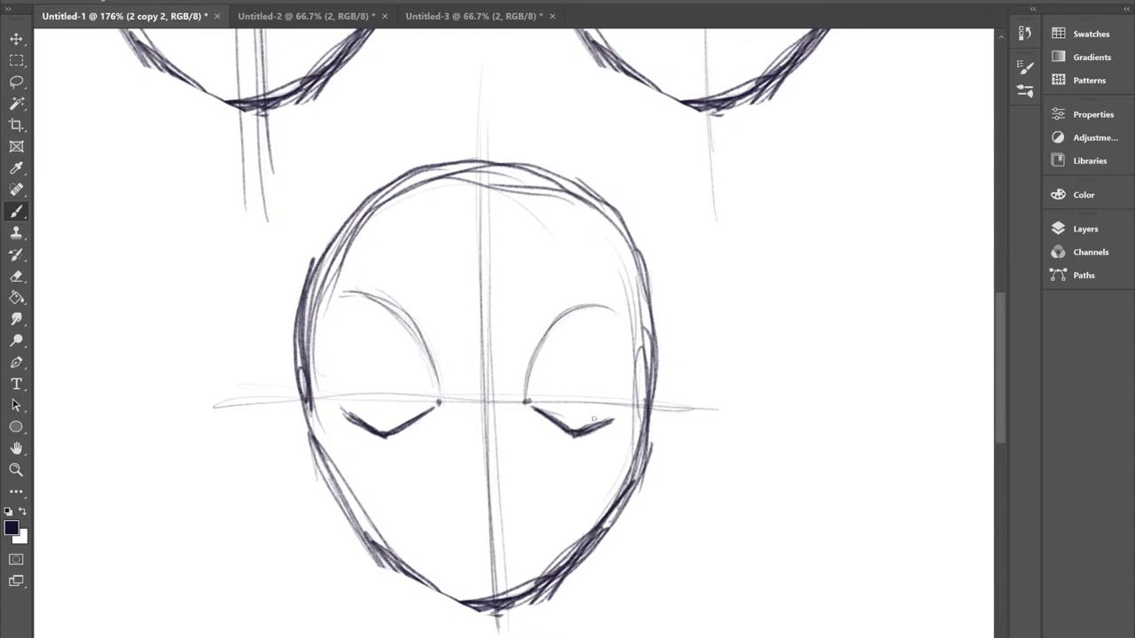
{"action": "mouse_move", "coordinate": [402, 433]}
{"action": "left_mouse_down"}
{"action": "mouse_move", "coordinate": [388, 439]}
{"action": "mouse_move", "coordinate": [353, 423]}
{"action": "left_mouse_up"}
Strengthen the upper lids and close both large eye shapes of the lower head with curved outer edges.
{"action": "mouse_move", "coordinate": [527, 397]}
{"action": "left_mouse_down"}
{"action": "mouse_move", "coordinate": [537, 342]}
{"action": "mouse_move", "coordinate": [576, 310]}
{"action": "left_mouse_up"}
{"action": "mouse_move", "coordinate": [438, 397]}
{"action": "left_mouse_down"}
{"action": "mouse_move", "coordinate": [427, 344]}
{"action": "mouse_move", "coordinate": [375, 295]}
{"action": "mouse_move", "coordinate": [350, 290]}
{"action": "left_mouse_up"}
{"action": "left_click_drag", "start_coordinate": [337, 409], "coordinate": [332, 315]}
{"action": "left_click_drag", "start_coordinate": [330, 390], "coordinate": [328, 307]}
{"action": "left_click_drag", "start_coordinate": [621, 316], "coordinate": [626, 413]}
{"action": "left_click_drag", "start_coordinate": [632, 337], "coordinate": [624, 420]}
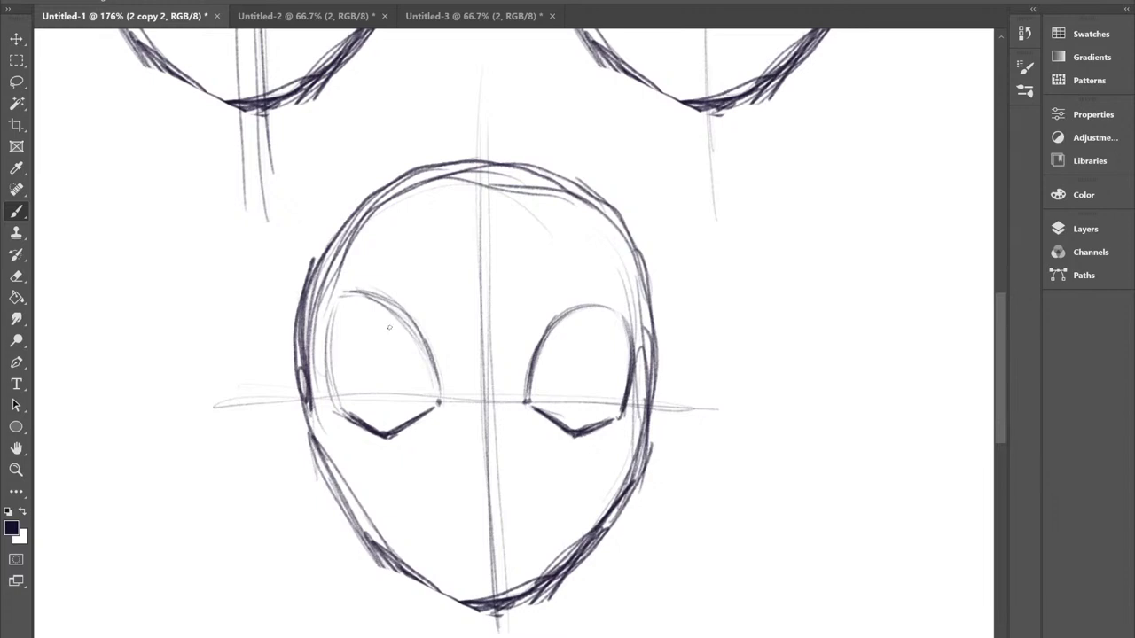
{"action": "left_click_drag", "start_coordinate": [334, 390], "coordinate": [330, 347]}
{"action": "mouse_move", "coordinate": [337, 407]}
{"action": "left_mouse_down"}
{"action": "mouse_move", "coordinate": [332, 294]}
{"action": "mouse_move", "coordinate": [333, 319]}
{"action": "left_mouse_up"}
Thicken the upper-lid arcs and outer edges of both eyes on the lower head.
{"action": "mouse_move", "coordinate": [397, 299]}
{"action": "left_mouse_down"}
{"action": "mouse_move", "coordinate": [438, 360]}
{"action": "mouse_move", "coordinate": [446, 401]}
{"action": "left_mouse_up"}
{"action": "mouse_move", "coordinate": [525, 401]}
{"action": "left_mouse_down"}
{"action": "mouse_move", "coordinate": [567, 313]}
{"action": "mouse_move", "coordinate": [627, 319]}
{"action": "mouse_move", "coordinate": [612, 305]}
{"action": "mouse_move", "coordinate": [564, 311]}
{"action": "mouse_move", "coordinate": [539, 342]}
{"action": "mouse_move", "coordinate": [546, 329]}
{"action": "mouse_move", "coordinate": [523, 404]}
{"action": "left_mouse_up"}
{"action": "mouse_move", "coordinate": [354, 293]}
{"action": "left_mouse_down"}
{"action": "mouse_move", "coordinate": [420, 328]}
{"action": "mouse_move", "coordinate": [443, 406]}
{"action": "left_mouse_up"}
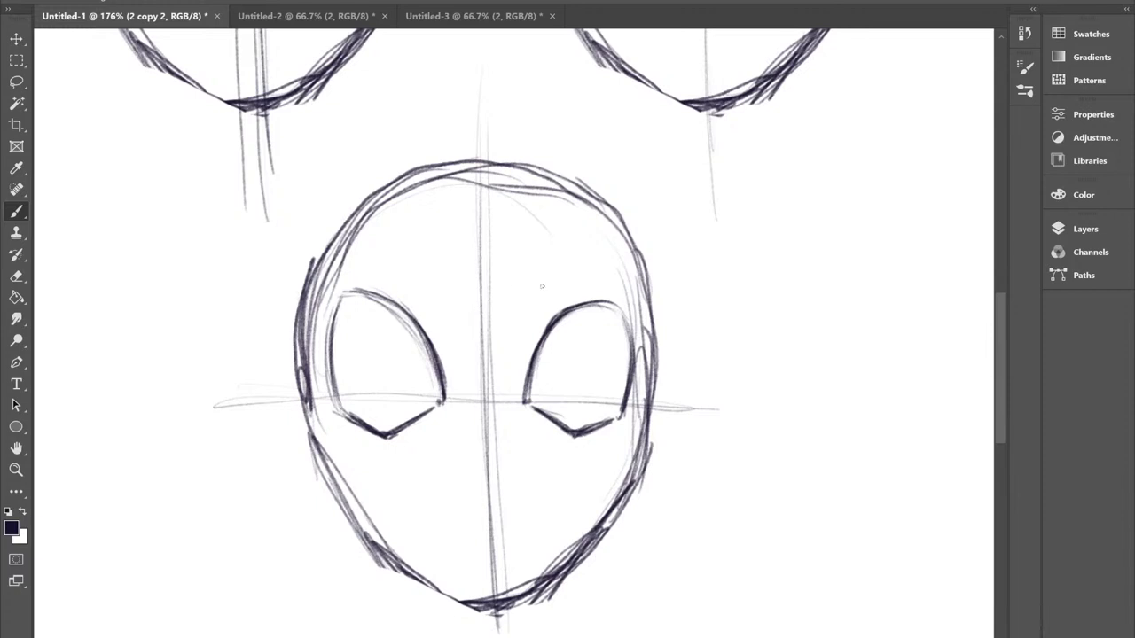
{"action": "left_click_drag", "start_coordinate": [619, 301], "coordinate": [582, 308]}
{"action": "mouse_move", "coordinate": [635, 356]}
{"action": "left_mouse_down"}
{"action": "mouse_move", "coordinate": [625, 308]}
{"action": "mouse_move", "coordinate": [635, 367]}
{"action": "left_mouse_up"}
{"action": "mouse_move", "coordinate": [630, 312]}
{"action": "left_mouse_down"}
{"action": "mouse_move", "coordinate": [638, 382]}
{"action": "mouse_move", "coordinate": [620, 427]}
{"action": "left_mouse_up"}
{"action": "left_click_drag", "start_coordinate": [340, 298], "coordinate": [335, 372]}
{"action": "mouse_move", "coordinate": [339, 315]}
{"action": "left_mouse_down"}
{"action": "mouse_move", "coordinate": [330, 415]}
{"action": "mouse_move", "coordinate": [346, 422]}
{"action": "left_mouse_up"}
Draw oval irises in the lower head's eyes and sketch two rounded-rectangle example shapes beside that head.
{"action": "mouse_move", "coordinate": [425, 389]}
{"action": "left_mouse_down"}
{"action": "mouse_move", "coordinate": [371, 395]}
{"action": "mouse_move", "coordinate": [424, 365]}
{"action": "mouse_move", "coordinate": [376, 346]}
{"action": "mouse_move", "coordinate": [401, 328]}
{"action": "mouse_move", "coordinate": [376, 403]}
{"action": "left_mouse_up"}
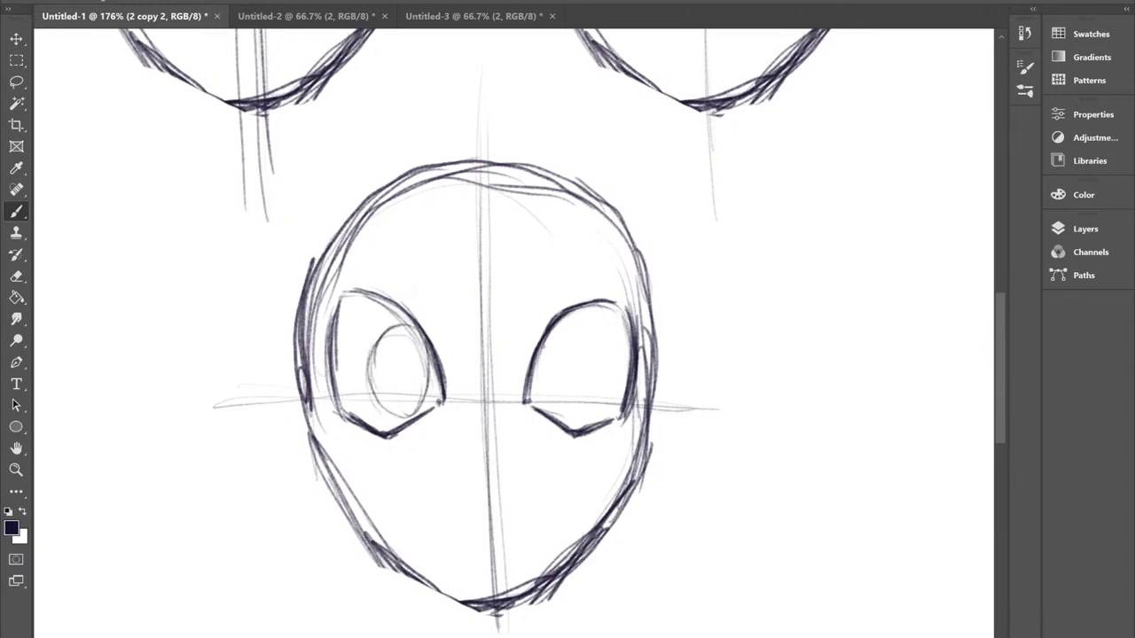
{"action": "mouse_move", "coordinate": [534, 383]}
{"action": "left_mouse_down"}
{"action": "mouse_move", "coordinate": [551, 409]}
{"action": "mouse_move", "coordinate": [584, 405]}
{"action": "mouse_move", "coordinate": [576, 333]}
{"action": "mouse_move", "coordinate": [591, 399]}
{"action": "mouse_move", "coordinate": [557, 413]}
{"action": "mouse_move", "coordinate": [534, 365]}
{"action": "mouse_move", "coordinate": [540, 341]}
{"action": "mouse_move", "coordinate": [559, 415]}
{"action": "mouse_move", "coordinate": [594, 390]}
{"action": "mouse_move", "coordinate": [557, 324]}
{"action": "mouse_move", "coordinate": [592, 371]}
{"action": "left_mouse_up"}
{"action": "mouse_move", "coordinate": [563, 324]}
{"action": "left_mouse_down"}
{"action": "mouse_move", "coordinate": [589, 347]}
{"action": "mouse_move", "coordinate": [594, 390]}
{"action": "mouse_move", "coordinate": [560, 327]}
{"action": "mouse_move", "coordinate": [578, 325]}
{"action": "mouse_move", "coordinate": [557, 322]}
{"action": "left_mouse_up"}
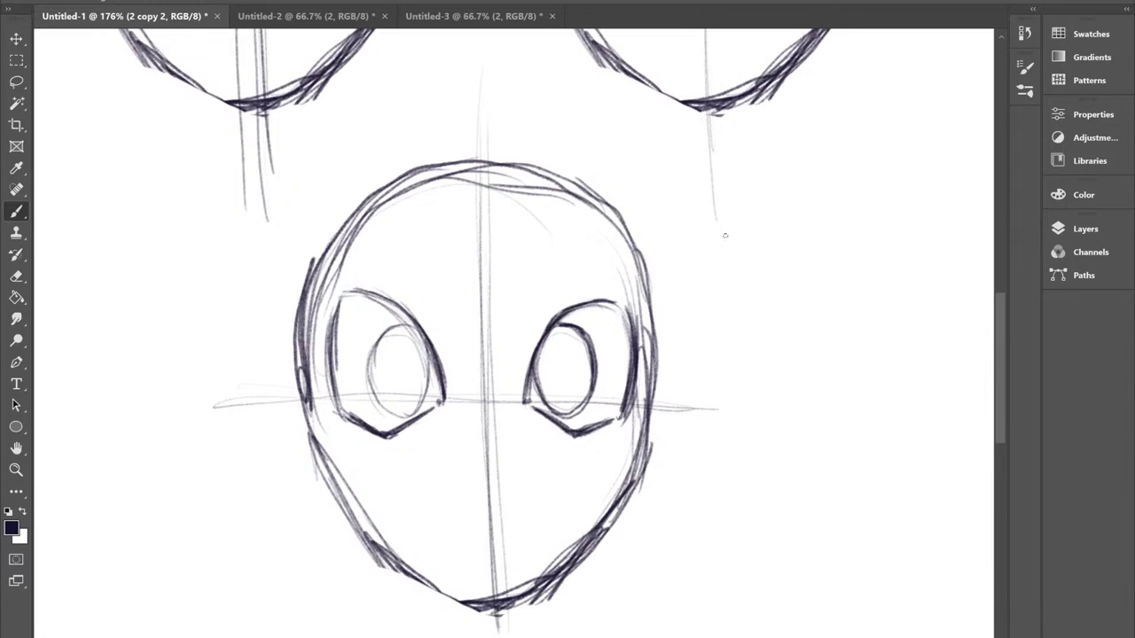
{"action": "mouse_move", "coordinate": [743, 208]}
{"action": "left_mouse_down"}
{"action": "mouse_move", "coordinate": [748, 273]}
{"action": "mouse_move", "coordinate": [793, 280]}
{"action": "mouse_move", "coordinate": [798, 208]}
{"action": "mouse_move", "coordinate": [756, 184]}
{"action": "mouse_move", "coordinate": [737, 233]}
{"action": "mouse_move", "coordinate": [741, 200]}
{"action": "mouse_move", "coordinate": [784, 191]}
{"action": "mouse_move", "coordinate": [798, 203]}
{"action": "mouse_move", "coordinate": [791, 281]}
{"action": "mouse_move", "coordinate": [745, 275]}
{"action": "left_mouse_up"}
{"action": "mouse_move", "coordinate": [816, 289]}
{"action": "left_mouse_down"}
{"action": "mouse_move", "coordinate": [819, 238]}
{"action": "mouse_move", "coordinate": [872, 282]}
{"action": "mouse_move", "coordinate": [819, 300]}
{"action": "mouse_move", "coordinate": [814, 244]}
{"action": "mouse_move", "coordinate": [858, 234]}
{"action": "mouse_move", "coordinate": [869, 288]}
{"action": "mouse_move", "coordinate": [828, 305]}
{"action": "left_mouse_up"}
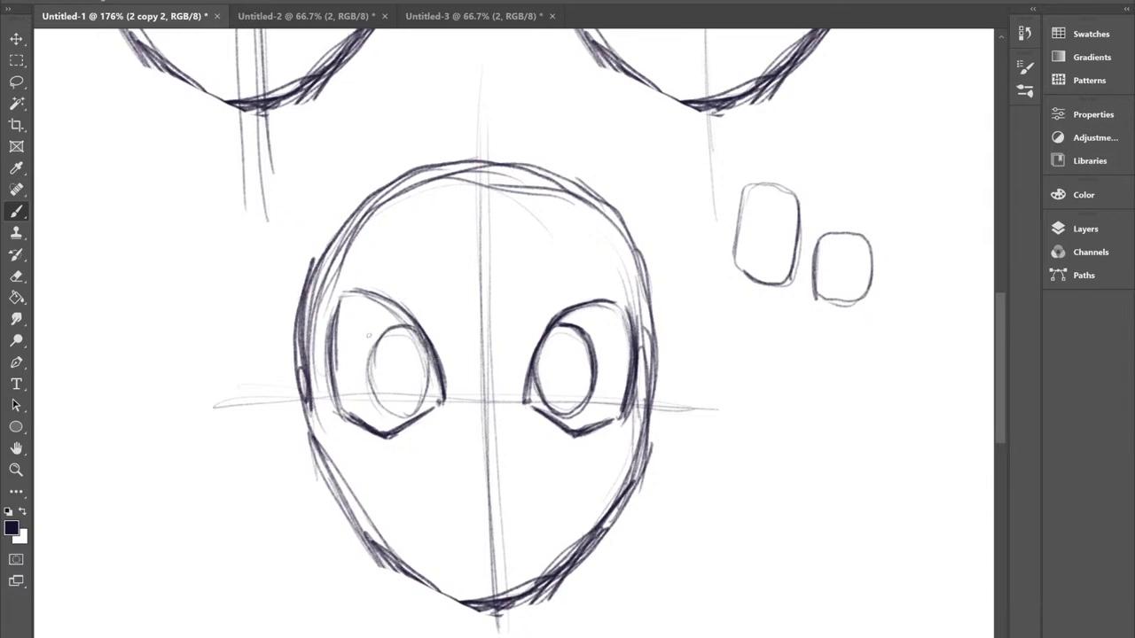
Darken the left iris of the lower head and sketch a small circle between the eyes on the centre line.
{"action": "mouse_move", "coordinate": [406, 324]}
{"action": "left_mouse_down"}
{"action": "mouse_move", "coordinate": [381, 334]}
{"action": "mouse_move", "coordinate": [373, 385]}
{"action": "mouse_move", "coordinate": [369, 359]}
{"action": "mouse_move", "coordinate": [406, 417]}
{"action": "mouse_move", "coordinate": [427, 348]}
{"action": "left_mouse_up"}
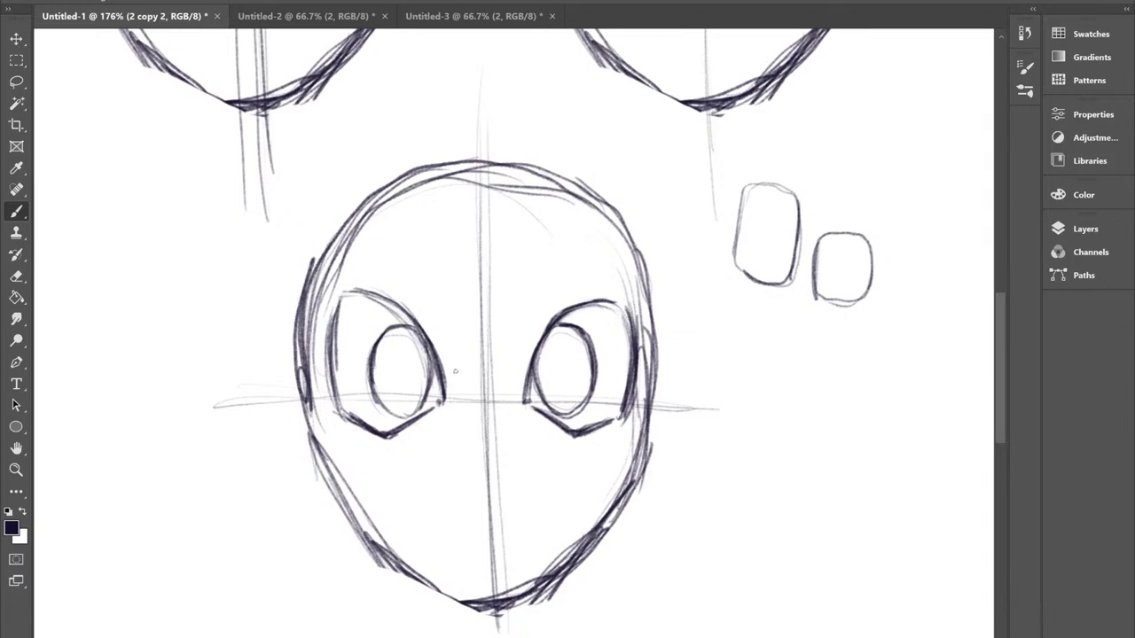
{"action": "left_click_drag", "start_coordinate": [486, 378], "coordinate": [485, 381]}
{"action": "mouse_move", "coordinate": [382, 391]}
{"action": "left_mouse_down"}
{"action": "mouse_move", "coordinate": [334, 372]}
{"action": "mouse_move", "coordinate": [383, 376]}
{"action": "mouse_move", "coordinate": [379, 412]}
{"action": "left_mouse_up"}
{"action": "mouse_move", "coordinate": [621, 410]}
{"action": "left_mouse_down"}
{"action": "mouse_move", "coordinate": [578, 373]}
{"action": "mouse_move", "coordinate": [625, 354]}
{"action": "mouse_move", "coordinate": [580, 381]}
{"action": "left_mouse_up"}
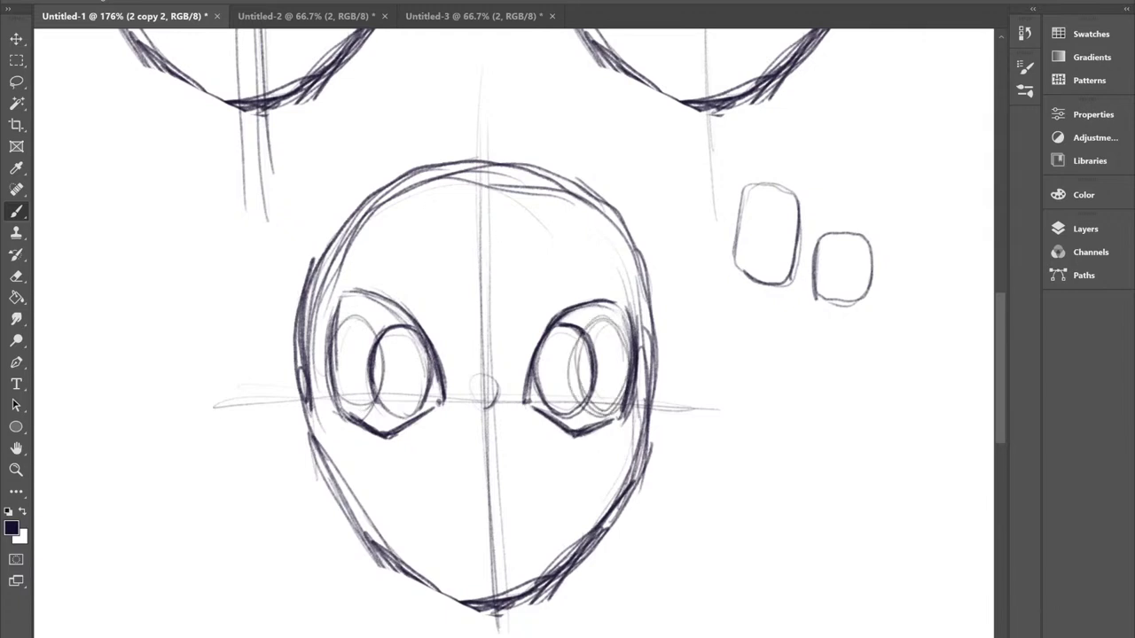
{"action": "key", "text": "ctrl+z"}
{"action": "key", "text": "ctrl+z"}
{"action": "key", "text": "ctrl+z"}
{"action": "key", "text": "ctrl+z"}
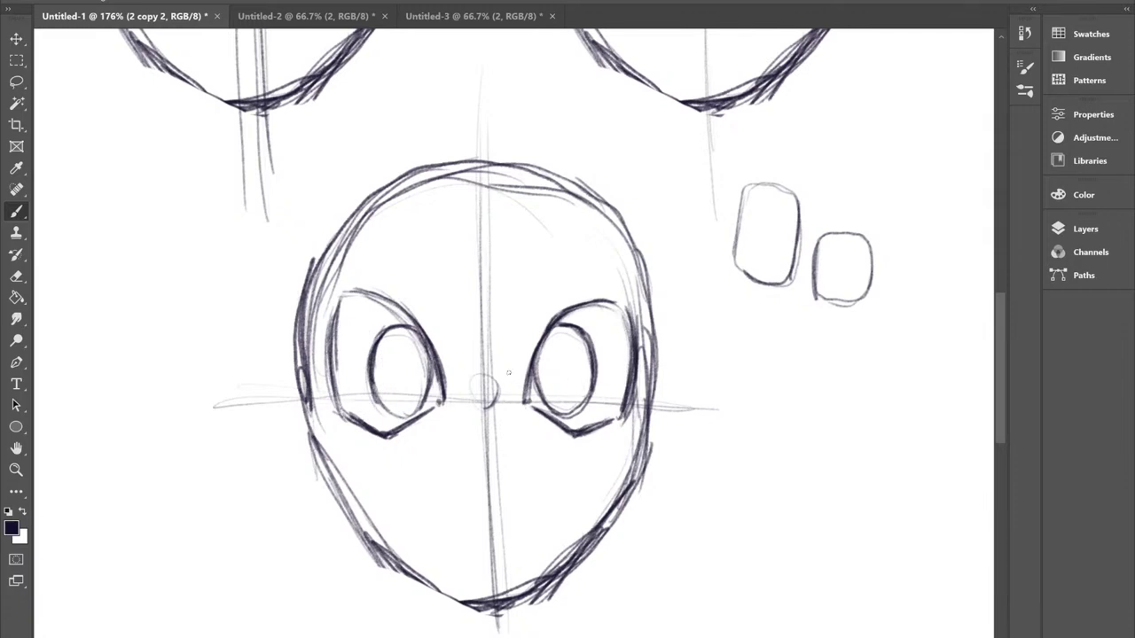
Darken the tops of the irises and sharpen the outer upper corners of the lower head's eyes.
{"action": "mouse_move", "coordinate": [420, 332]}
{"action": "left_mouse_down"}
{"action": "mouse_move", "coordinate": [403, 324]}
{"action": "mouse_move", "coordinate": [413, 320]}
{"action": "mouse_move", "coordinate": [377, 335]}
{"action": "left_mouse_up"}
{"action": "mouse_move", "coordinate": [401, 322]}
{"action": "left_mouse_down"}
{"action": "mouse_move", "coordinate": [378, 336]}
{"action": "mouse_move", "coordinate": [413, 329]}
{"action": "mouse_move", "coordinate": [396, 317]}
{"action": "mouse_move", "coordinate": [368, 353]}
{"action": "left_mouse_up"}
{"action": "mouse_move", "coordinate": [416, 324]}
{"action": "left_mouse_down"}
{"action": "mouse_move", "coordinate": [382, 333]}
{"action": "mouse_move", "coordinate": [369, 355]}
{"action": "mouse_move", "coordinate": [389, 414]}
{"action": "left_mouse_up"}
{"action": "left_click_drag", "start_coordinate": [564, 327], "coordinate": [533, 352]}
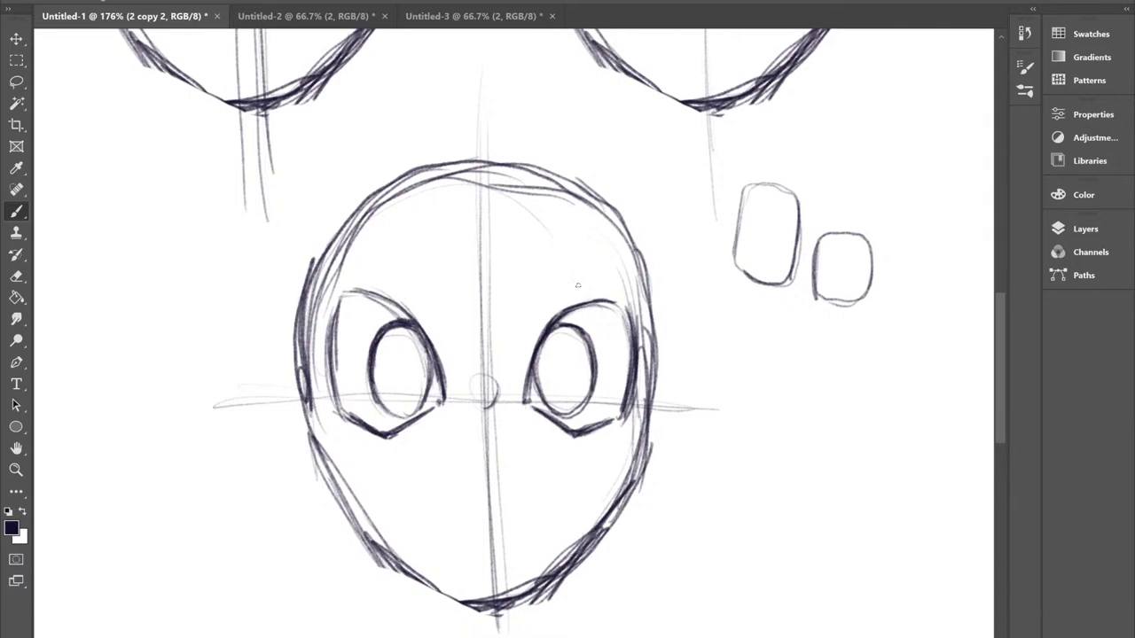
{"action": "mouse_move", "coordinate": [627, 309]}
{"action": "left_mouse_down"}
{"action": "mouse_move", "coordinate": [634, 346]}
{"action": "mouse_move", "coordinate": [629, 308]}
{"action": "left_mouse_up"}
{"action": "left_click_drag", "start_coordinate": [338, 297], "coordinate": [329, 394]}
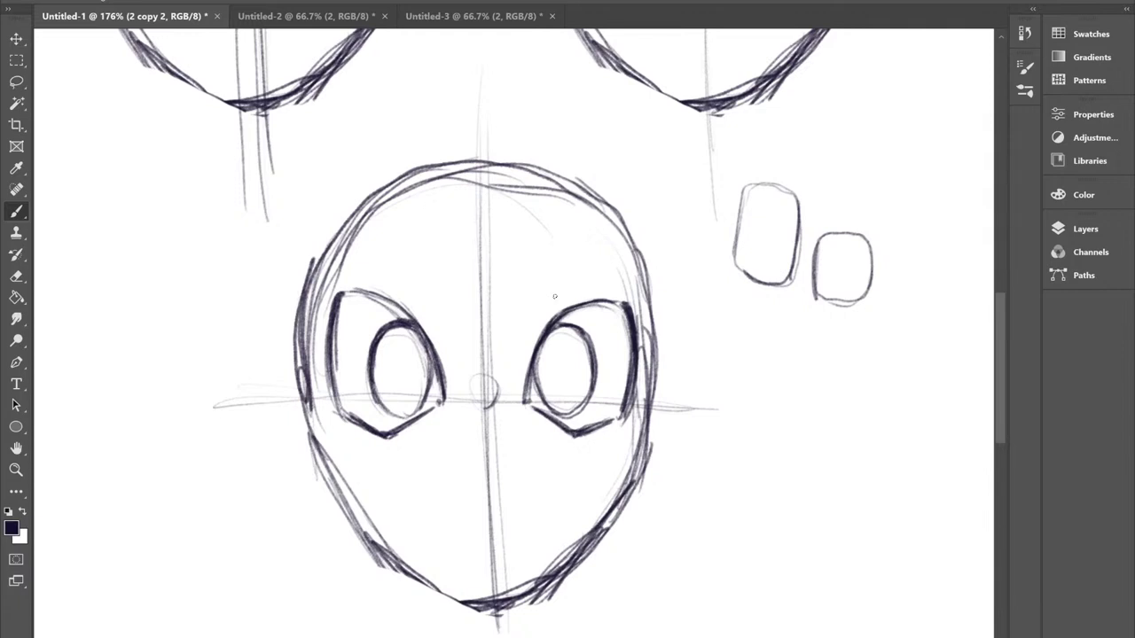
Thicken the right jaw and chin outline of the lower head with layered strokes.
{"action": "left_click_drag", "start_coordinate": [585, 541], "coordinate": [489, 616]}
{"action": "left_click_drag", "start_coordinate": [630, 477], "coordinate": [604, 525]}
{"action": "left_click_drag", "start_coordinate": [626, 493], "coordinate": [600, 541]}
{"action": "left_click_drag", "start_coordinate": [642, 449], "coordinate": [630, 479]}
{"action": "left_click_drag", "start_coordinate": [645, 383], "coordinate": [635, 468]}
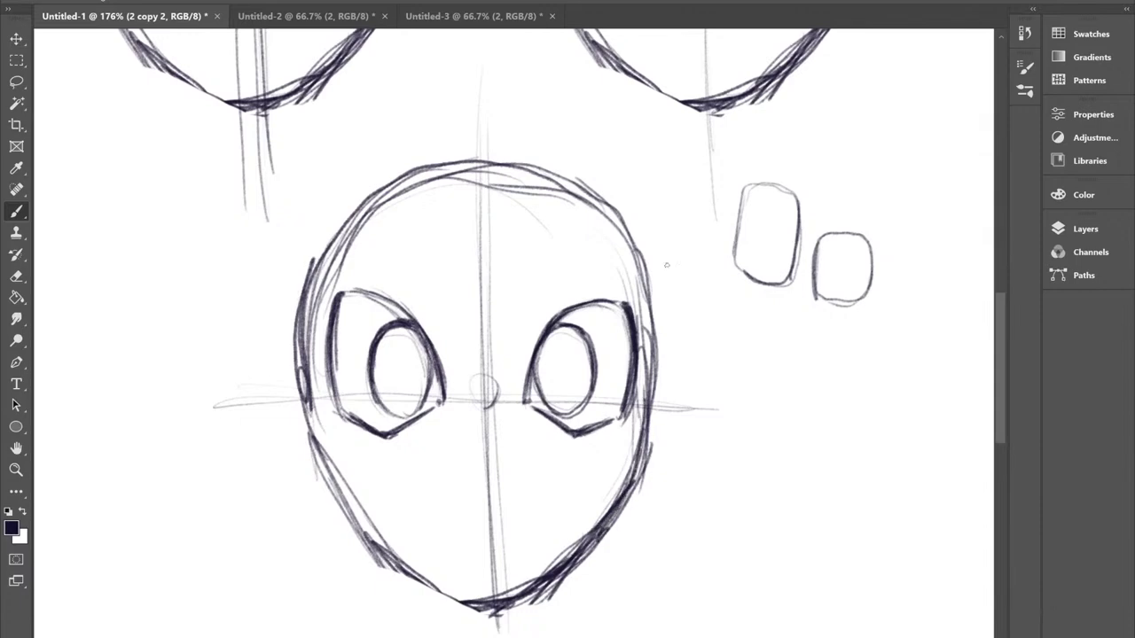
{"action": "scroll", "coordinate": [666, 264], "scroll_direction": "down", "scroll_amount": 6}
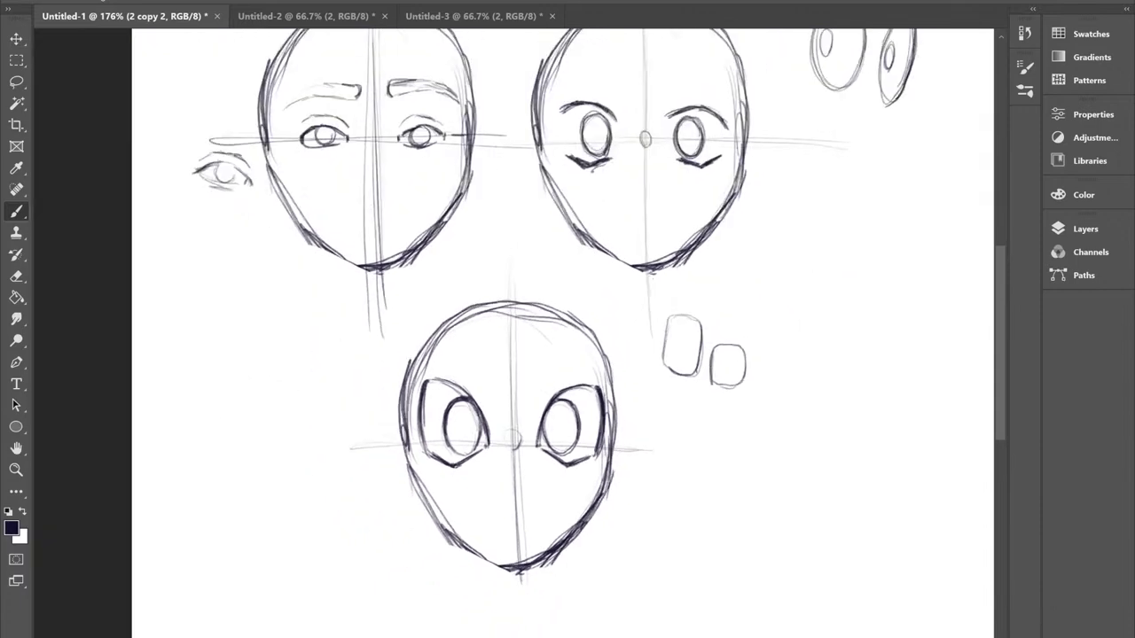
{"action": "scroll", "coordinate": [505, 334], "scroll_direction": "down", "scroll_amount": 3}
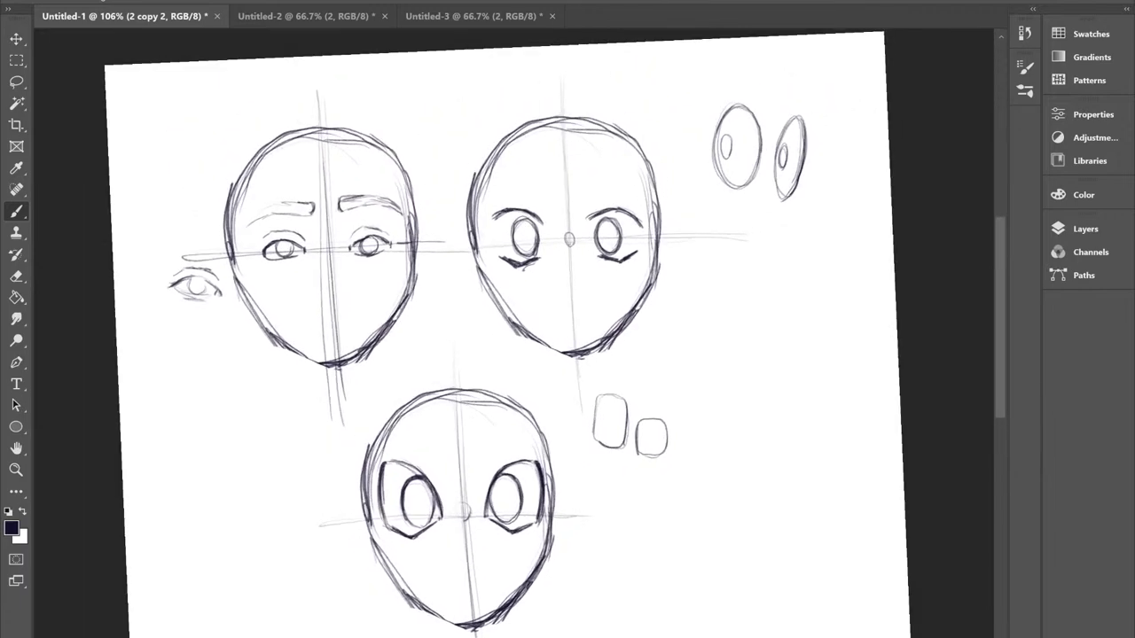
{"action": "scroll", "coordinate": [506, 334], "scroll_direction": "down", "scroll_amount": 2}
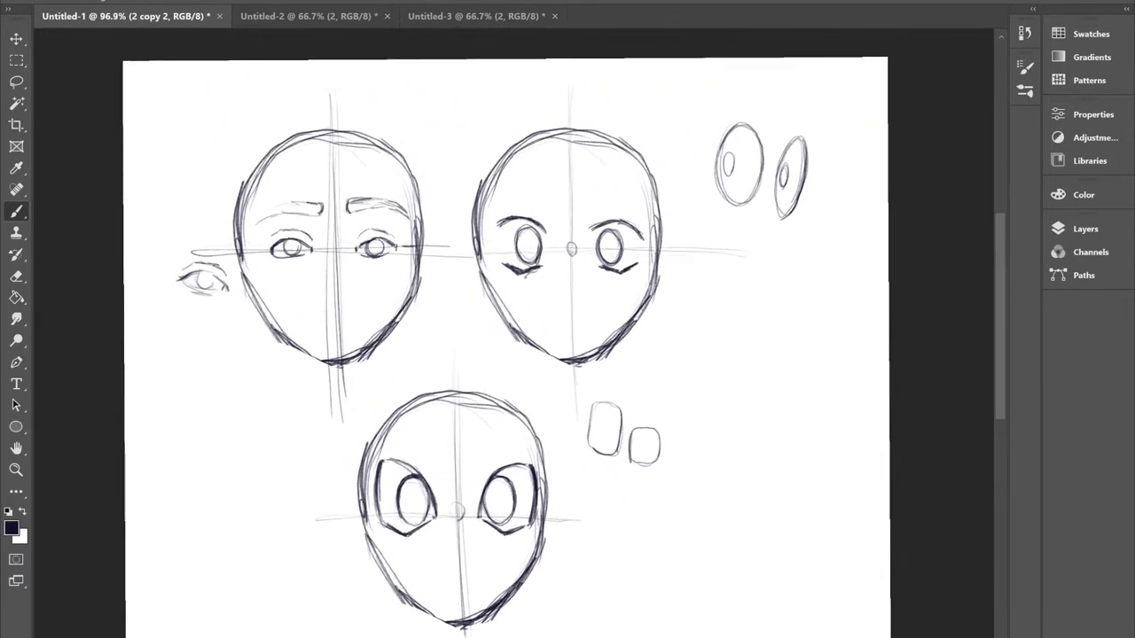